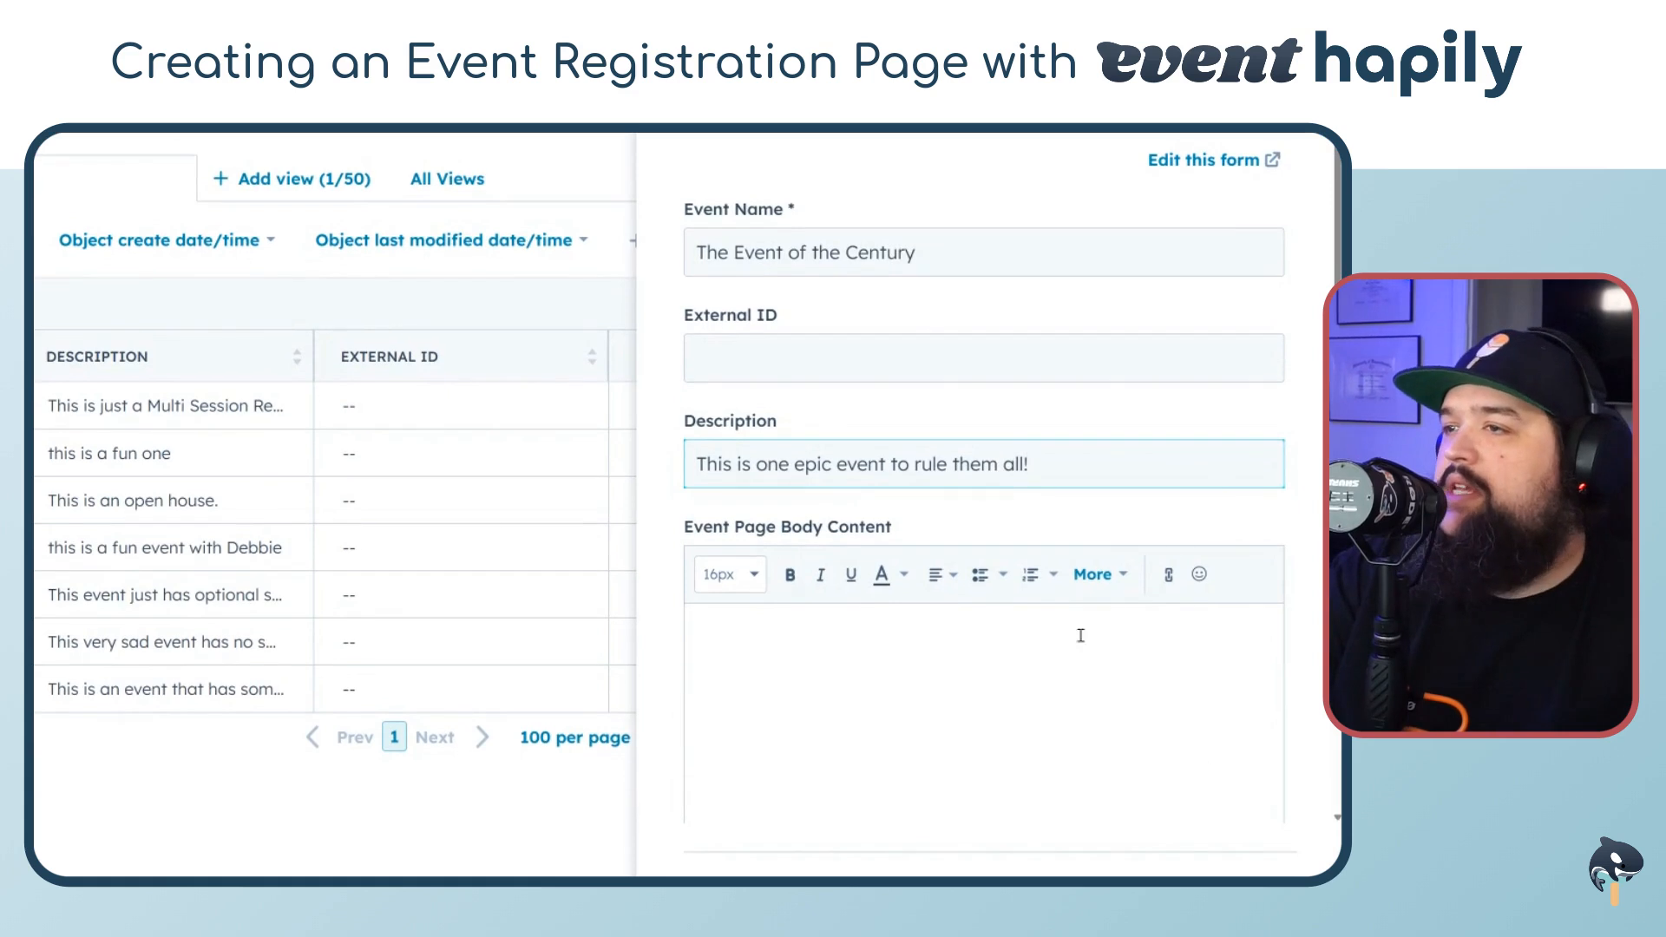
pyautogui.click(1078, 636)
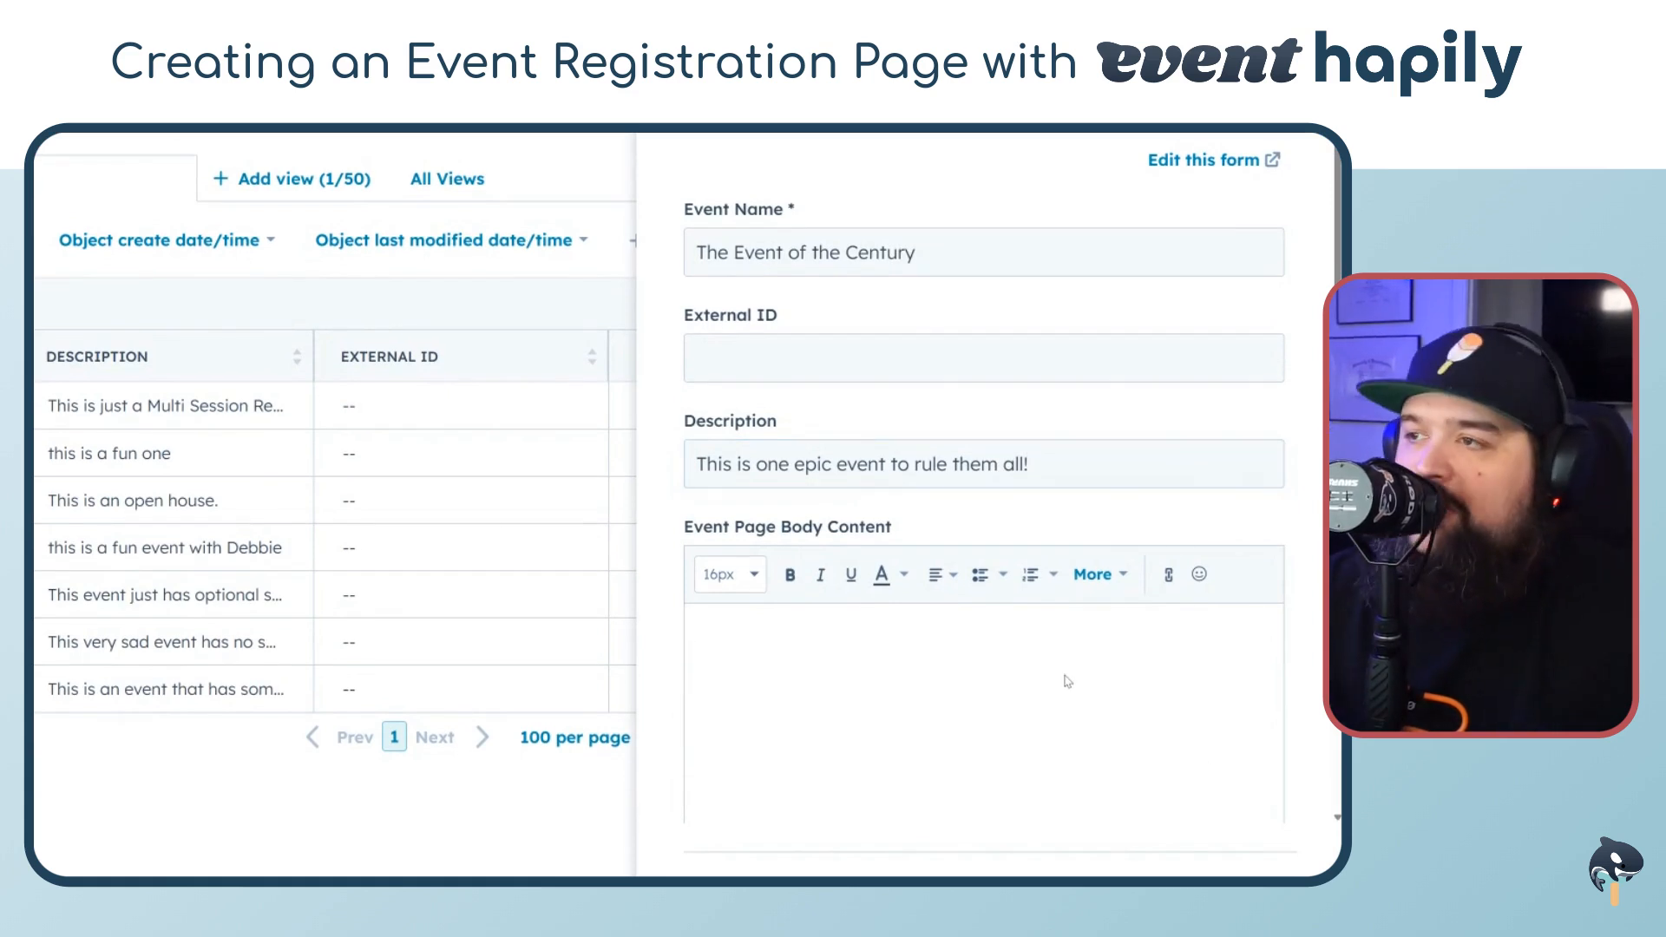
pyautogui.scroll(-1, 914, 451)
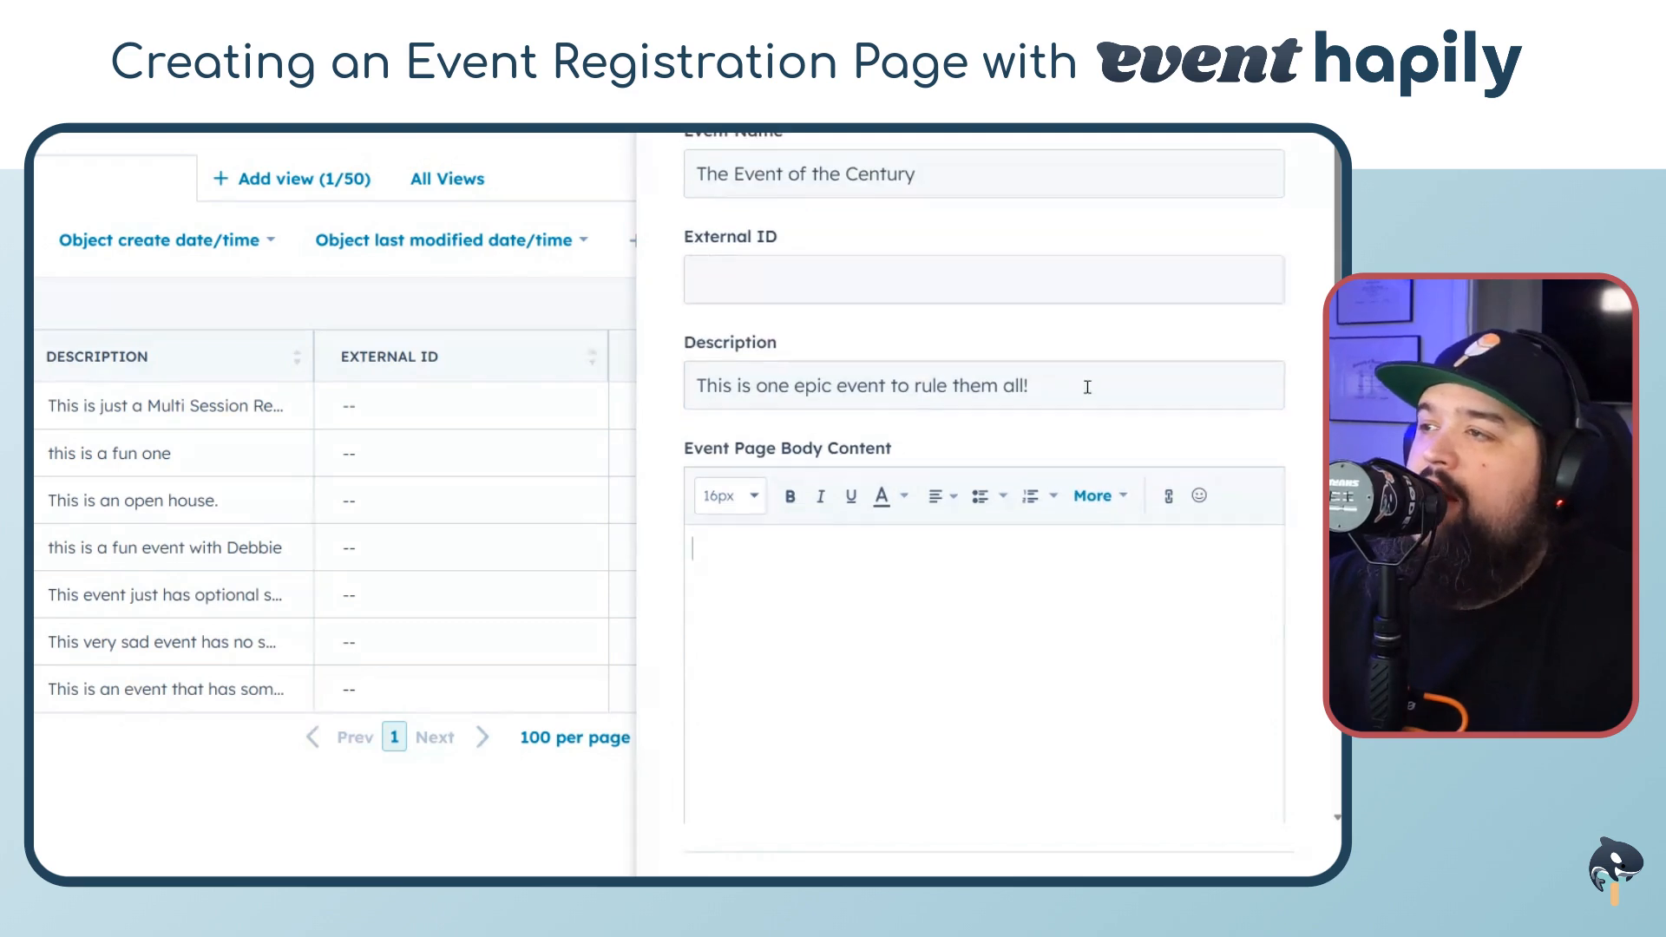
pyautogui.moveTo(1086, 383); pyautogui.dragTo(692, 393)
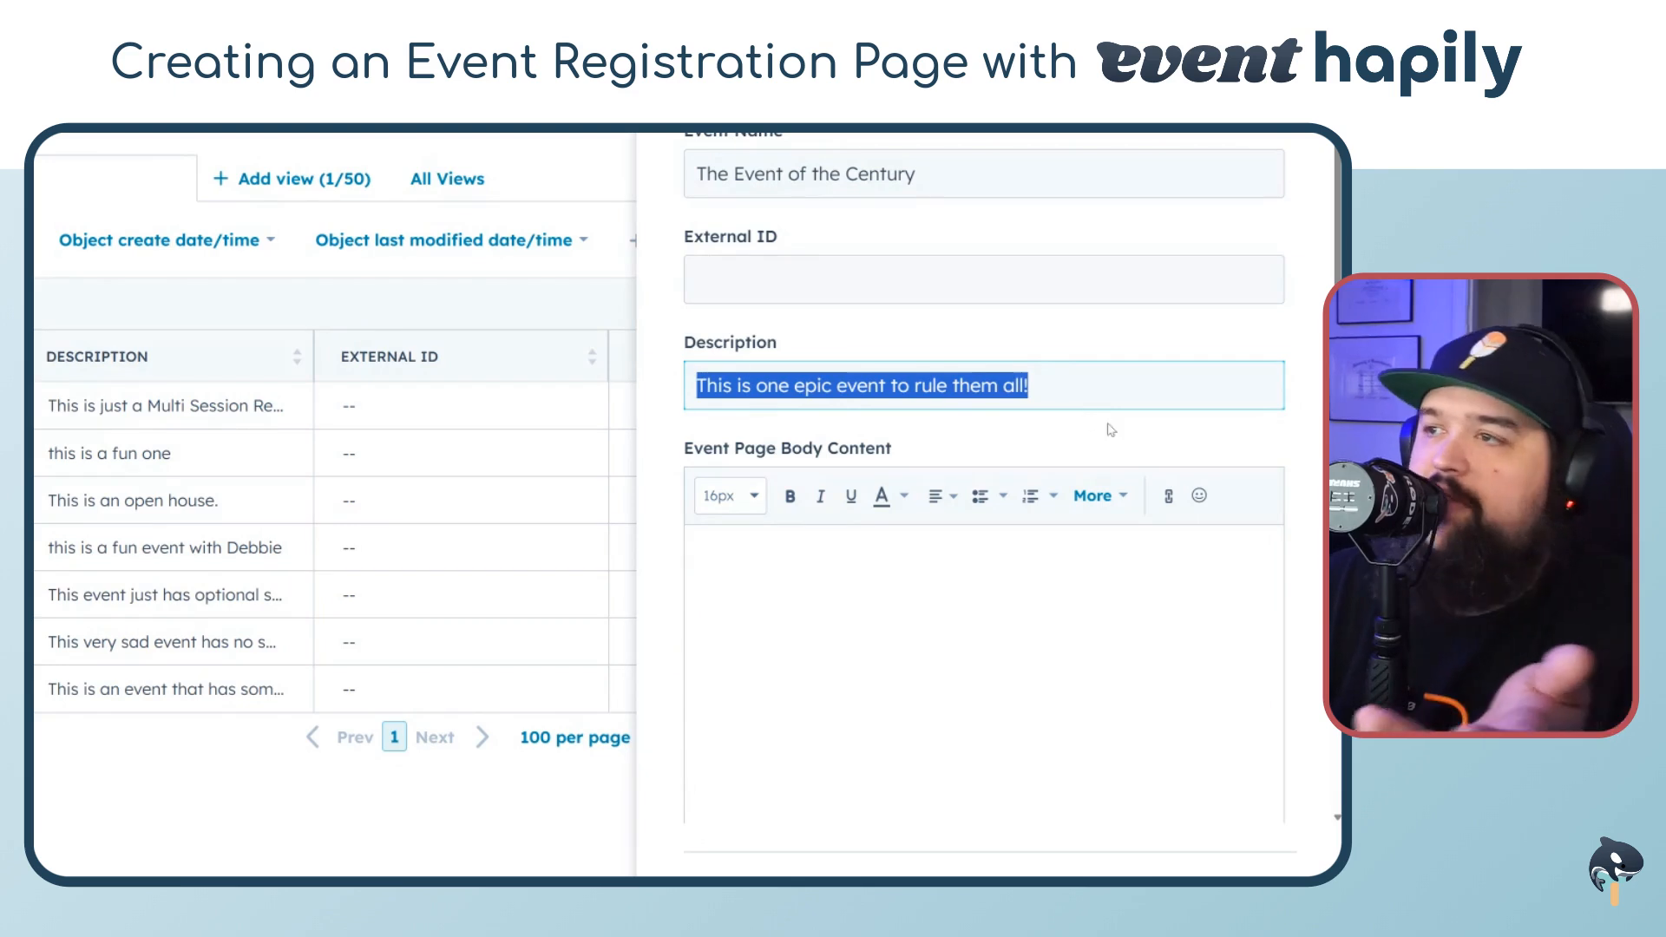
pyautogui.scroll(-2, 1108, 428)
# Write the opening line "This event is gonna be great!" in the Event Page Body Content
pyautogui.click(934, 535)
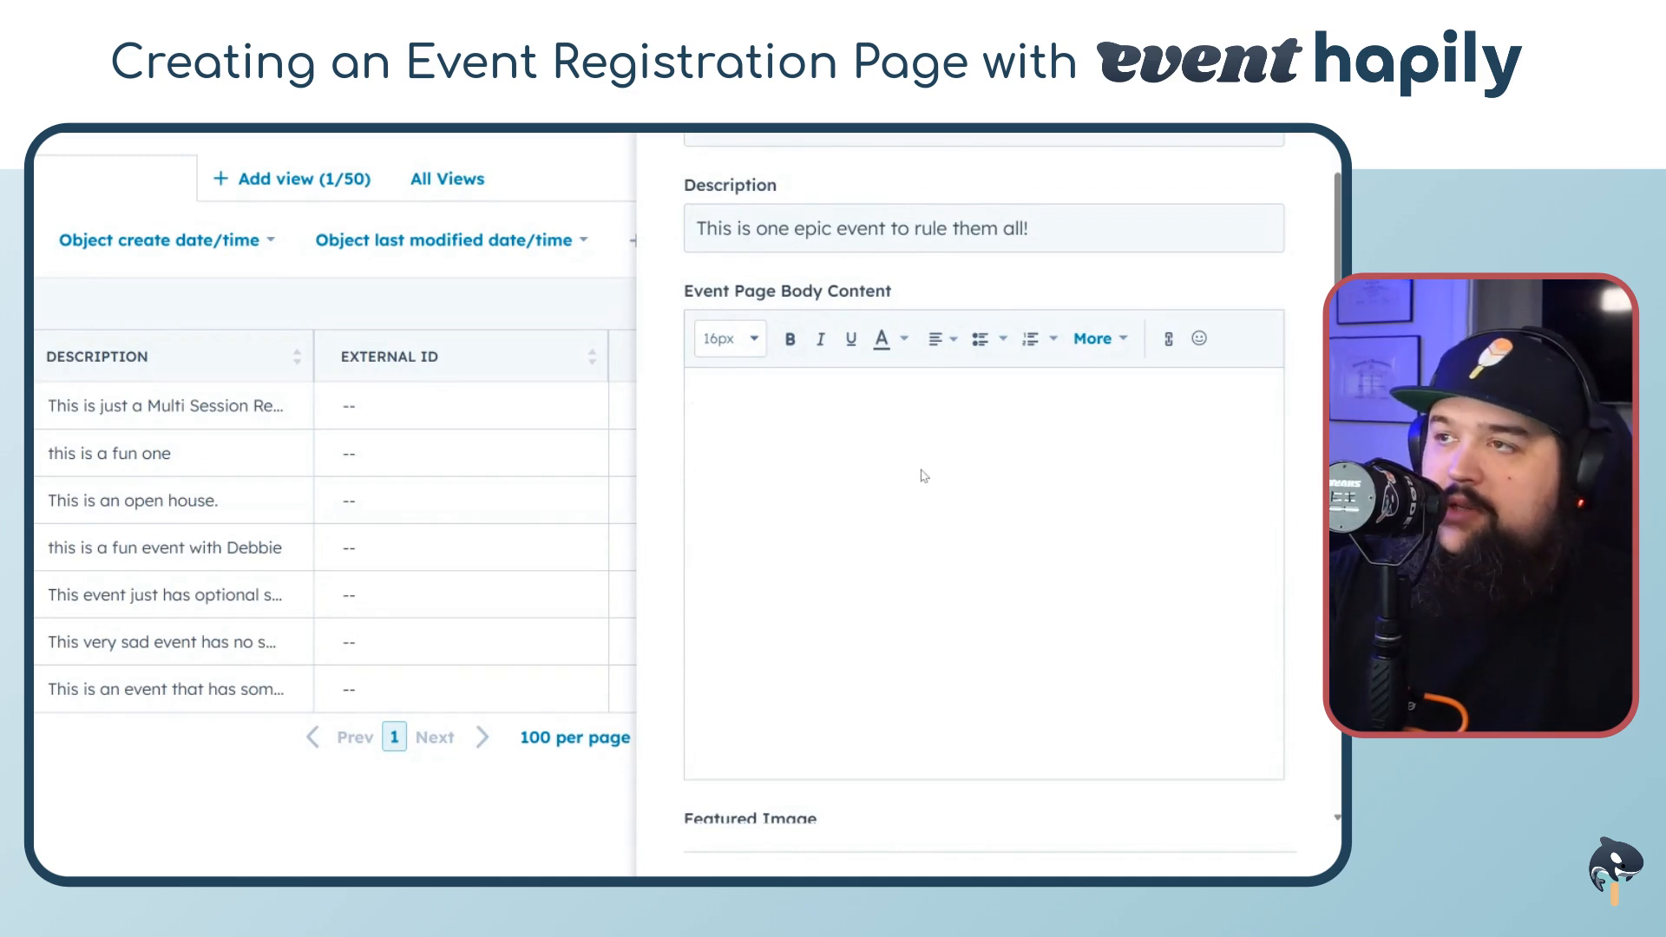
pyautogui.write('Thi')
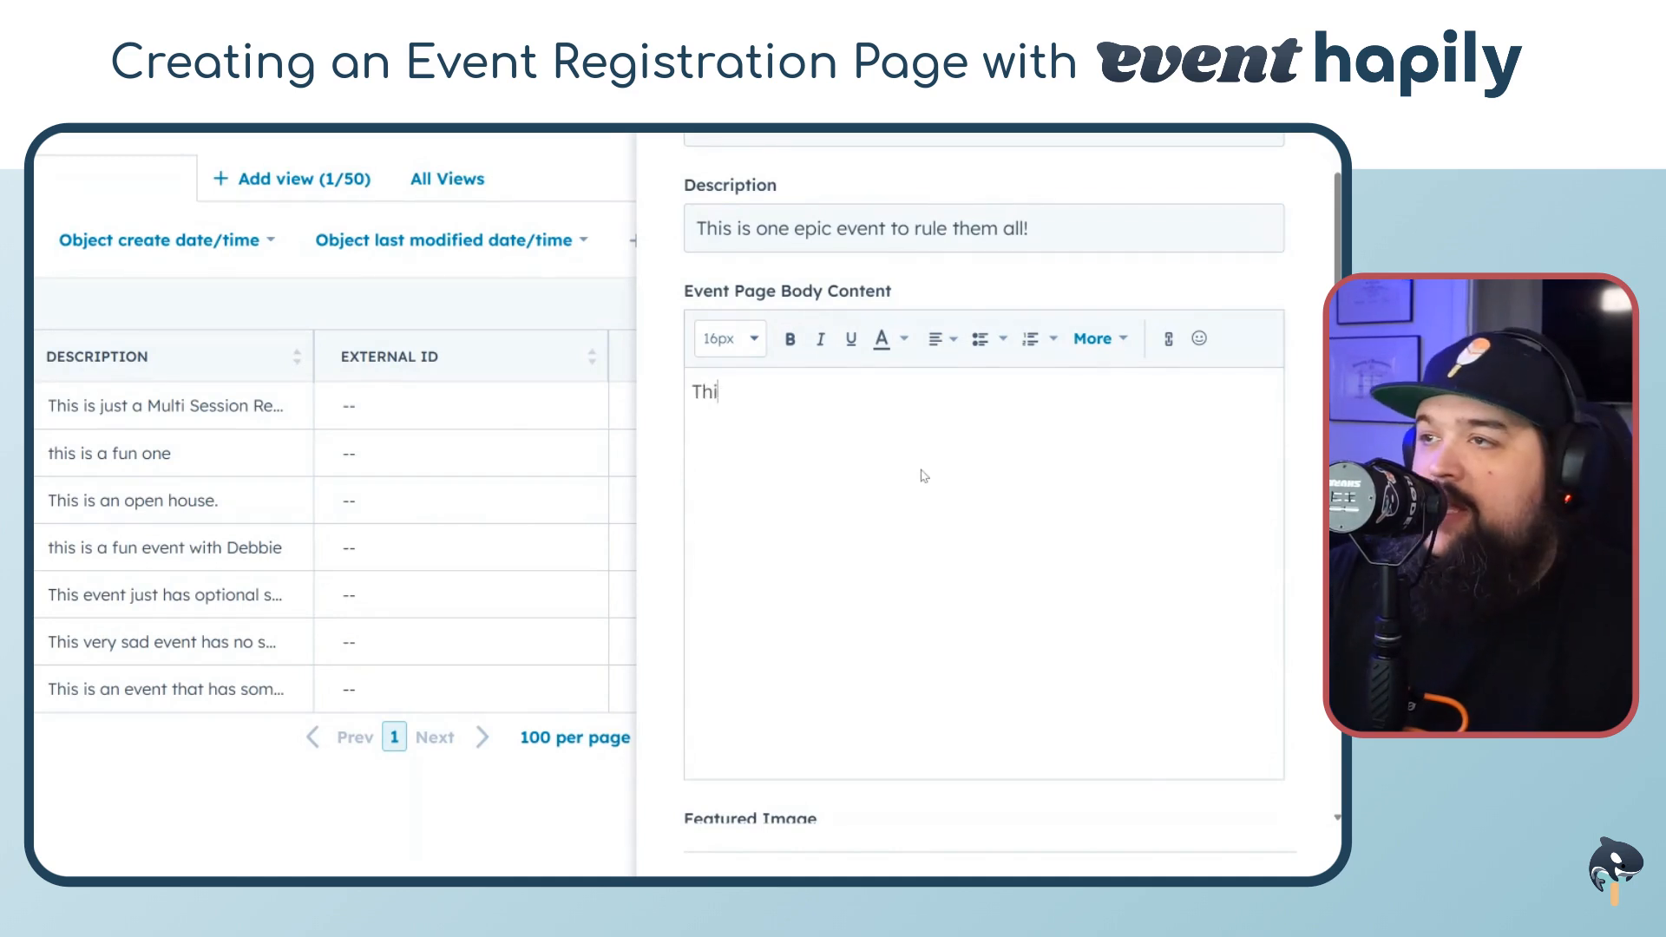
pyautogui.write('s event is gonna ')
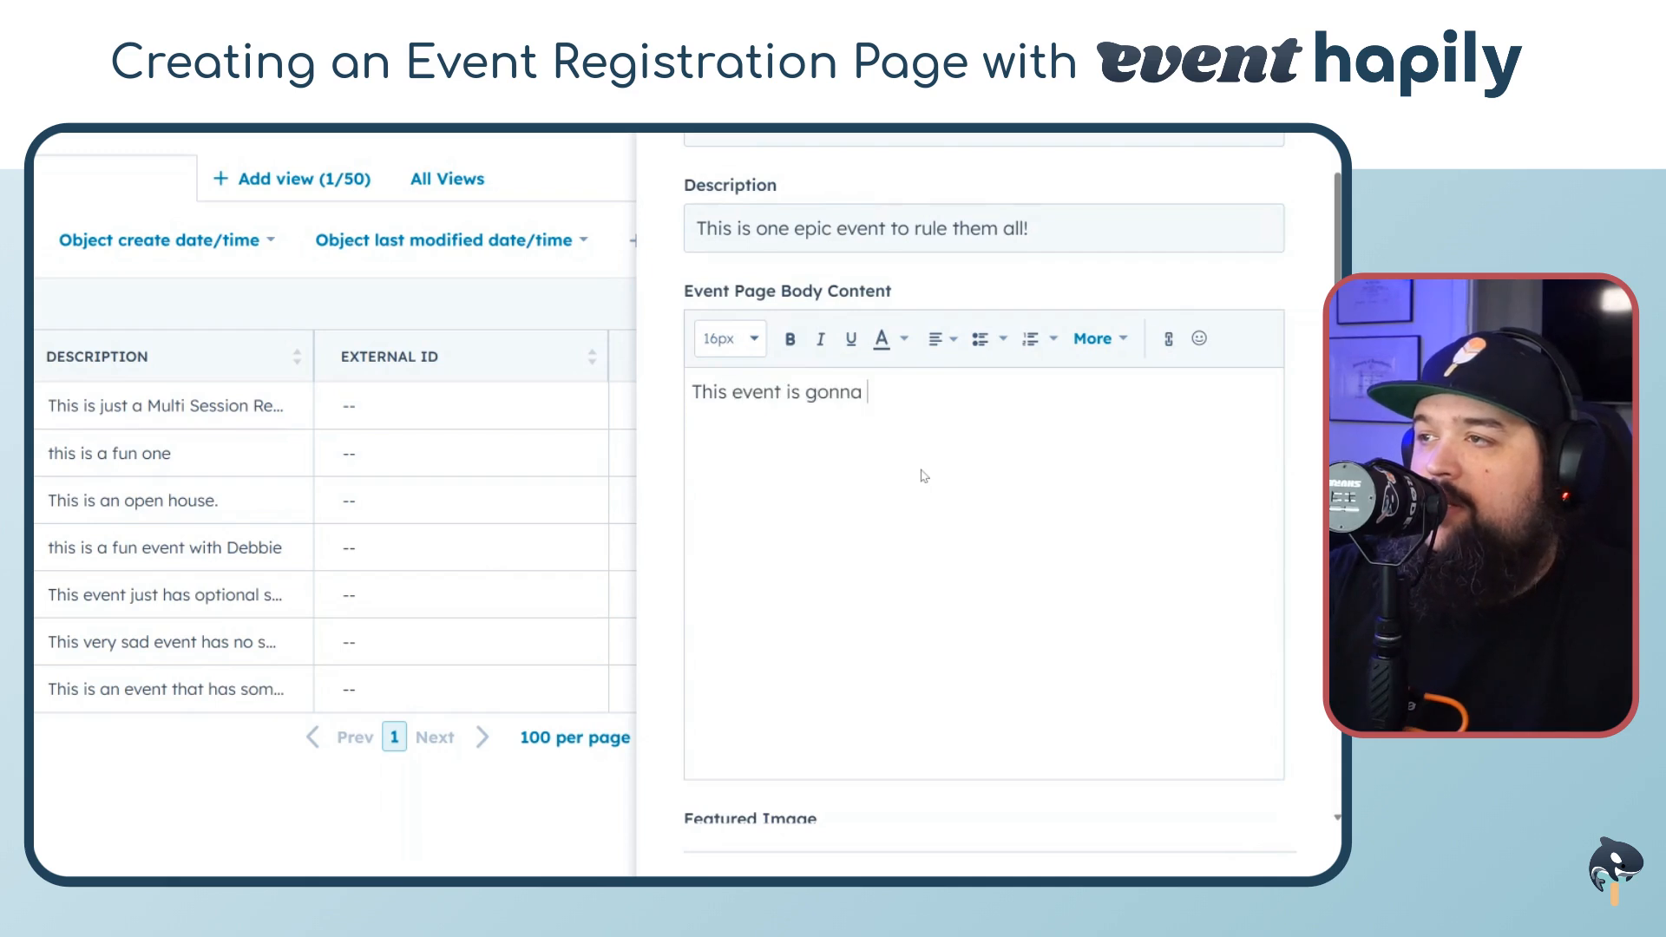
pyautogui.write('be great!')
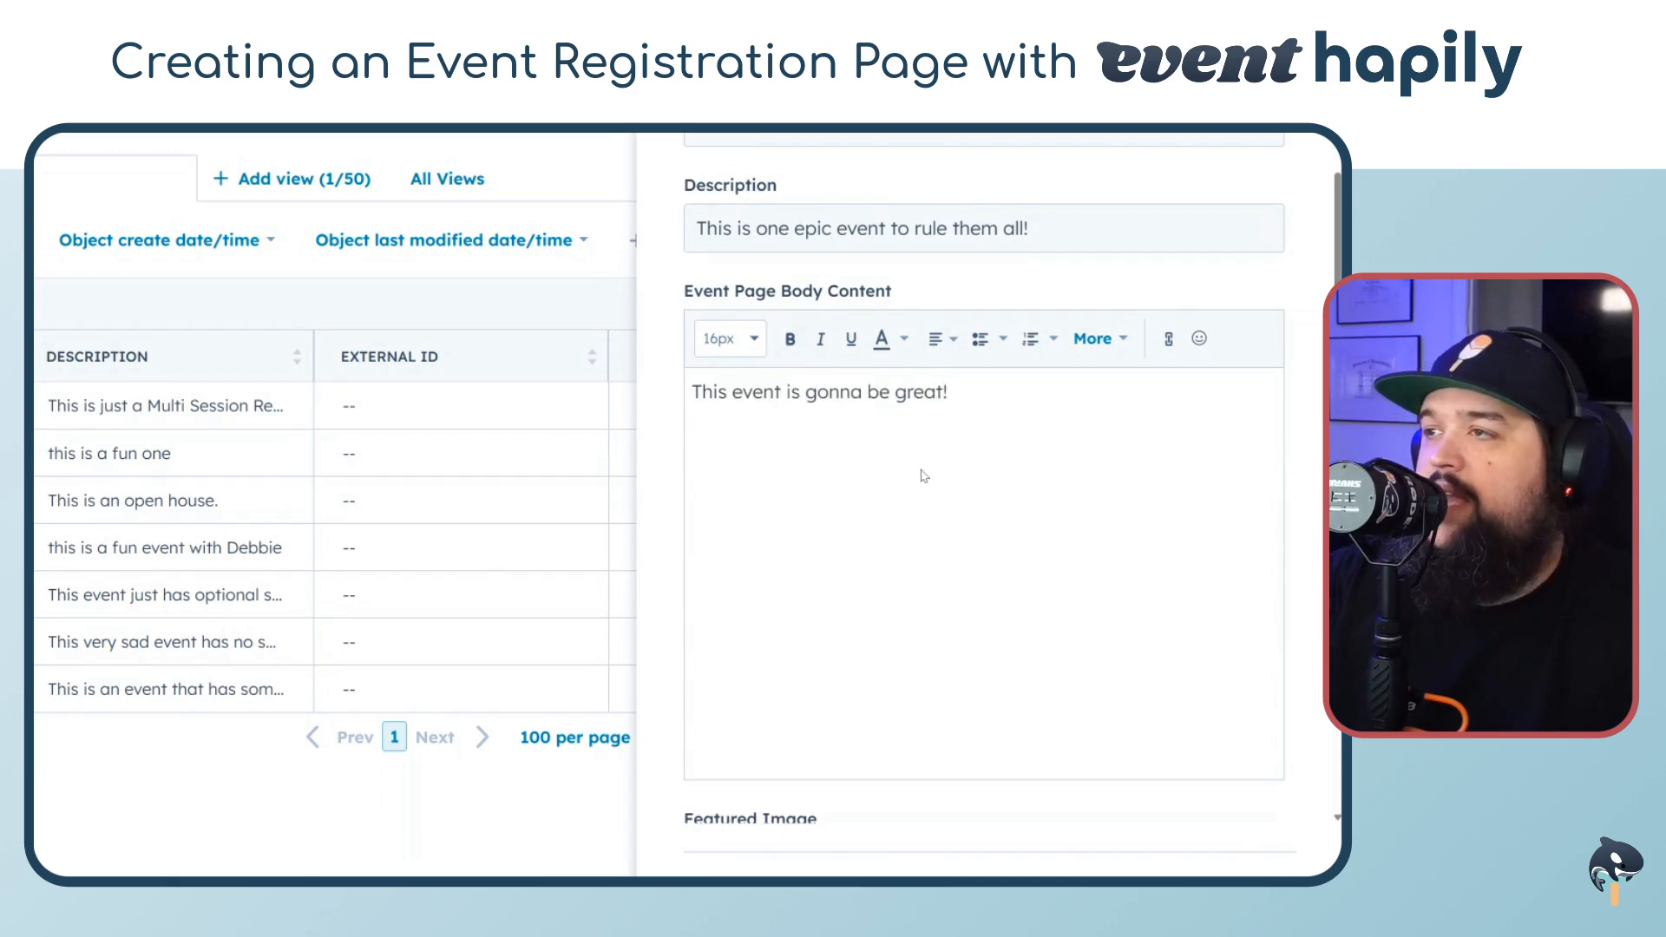
pyautogui.press('Return')
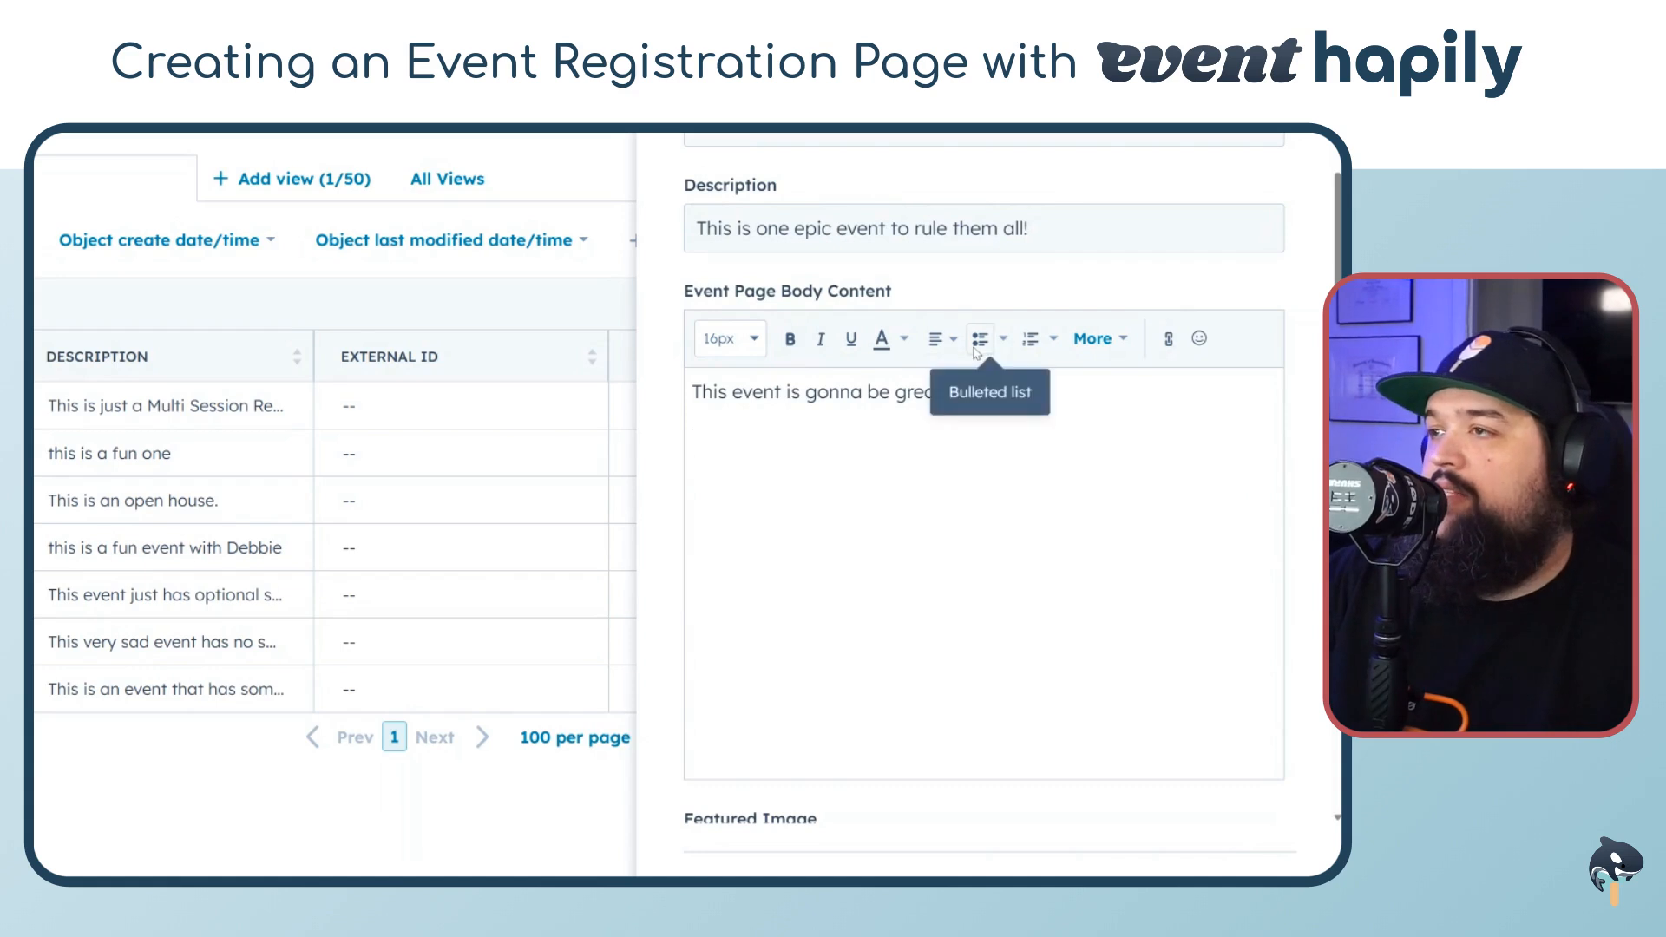
# Add a bulleted list with "There WILL be milkshakes!" and "There WILL be VAMPIRES" below the opening line
pyautogui.click(980, 338)
pyautogui.write('There WI')
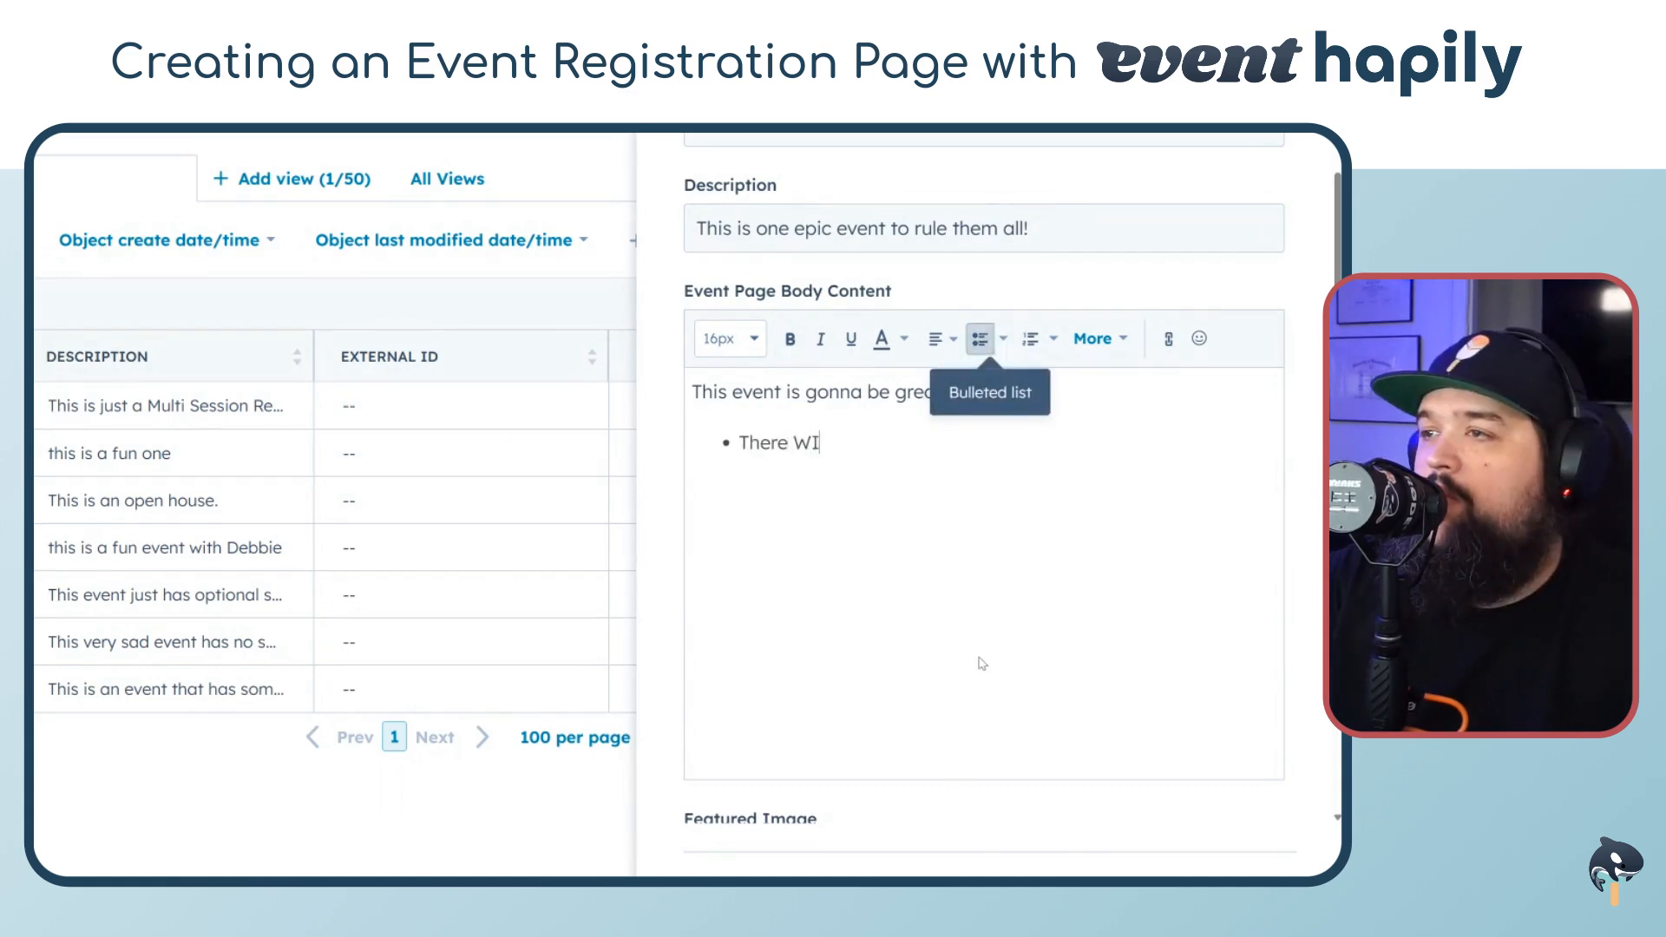
pyautogui.write('LL be milkshakes!')
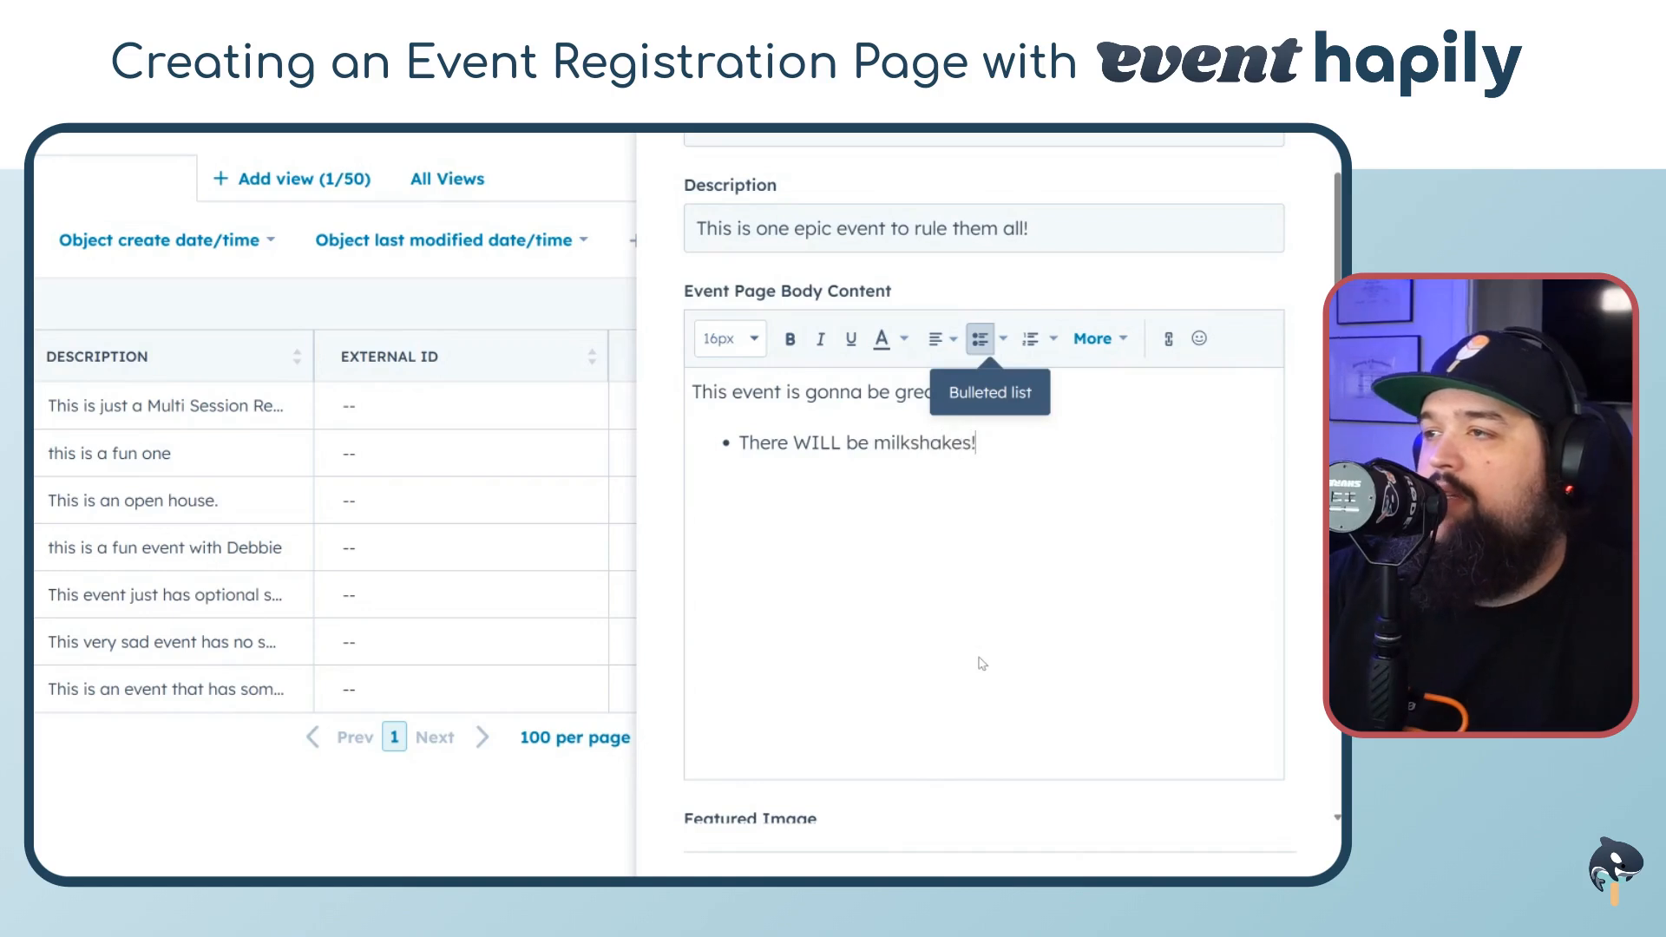
pyautogui.press('Return')
pyautogui.write('There ')
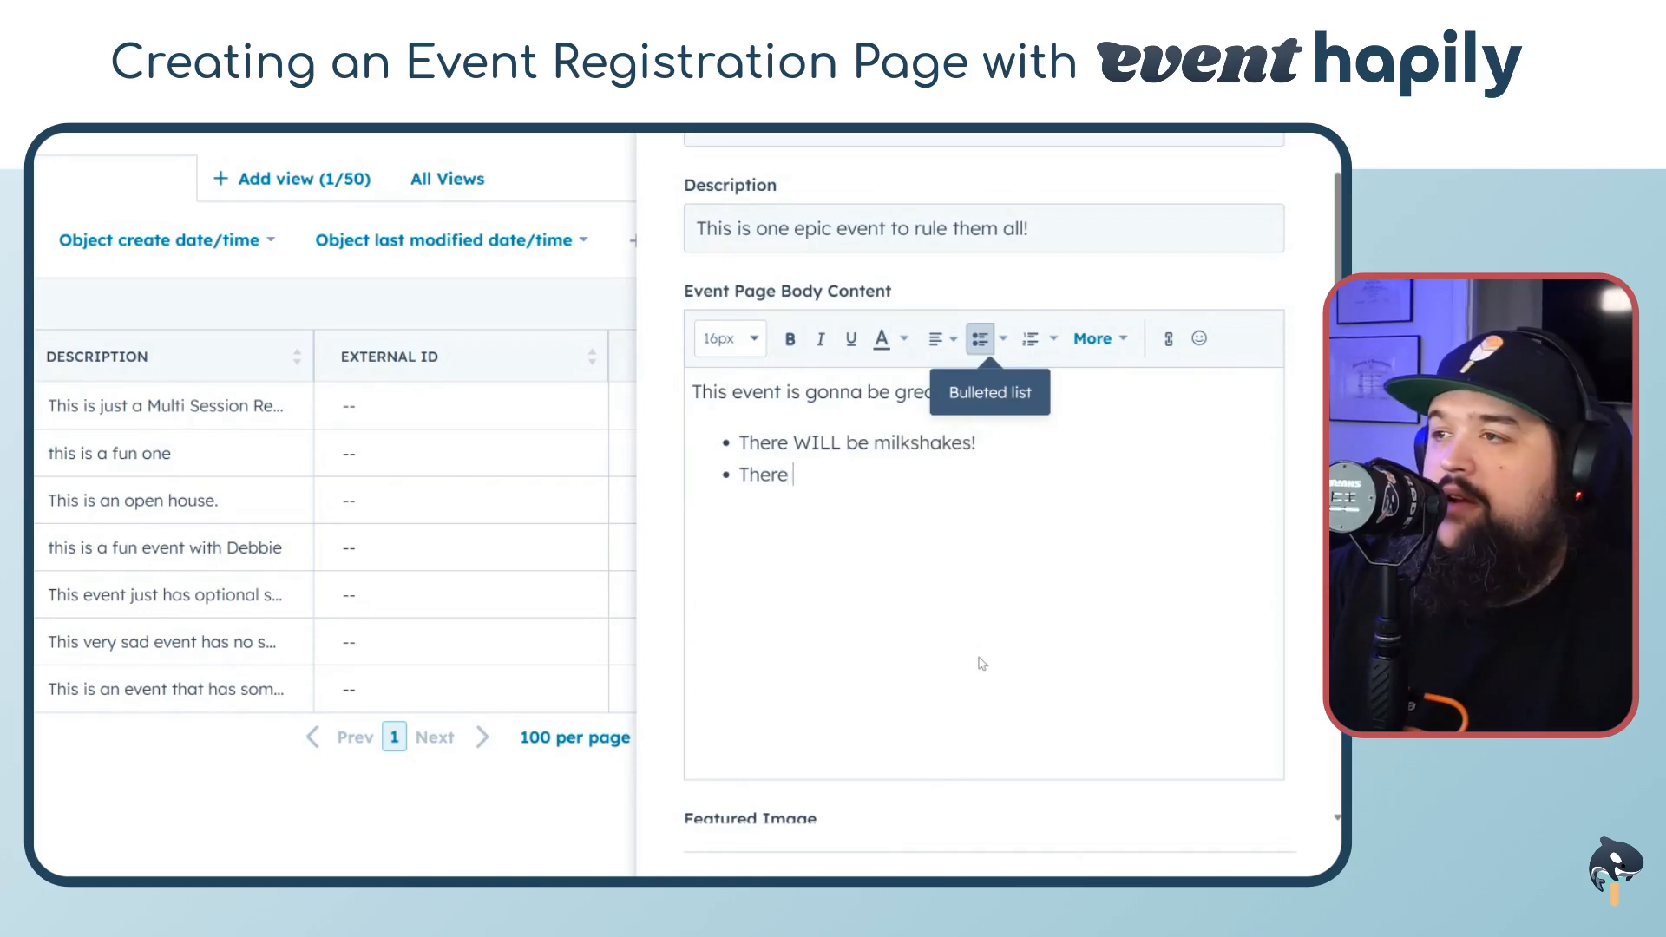
pyautogui.write('WILL be ')
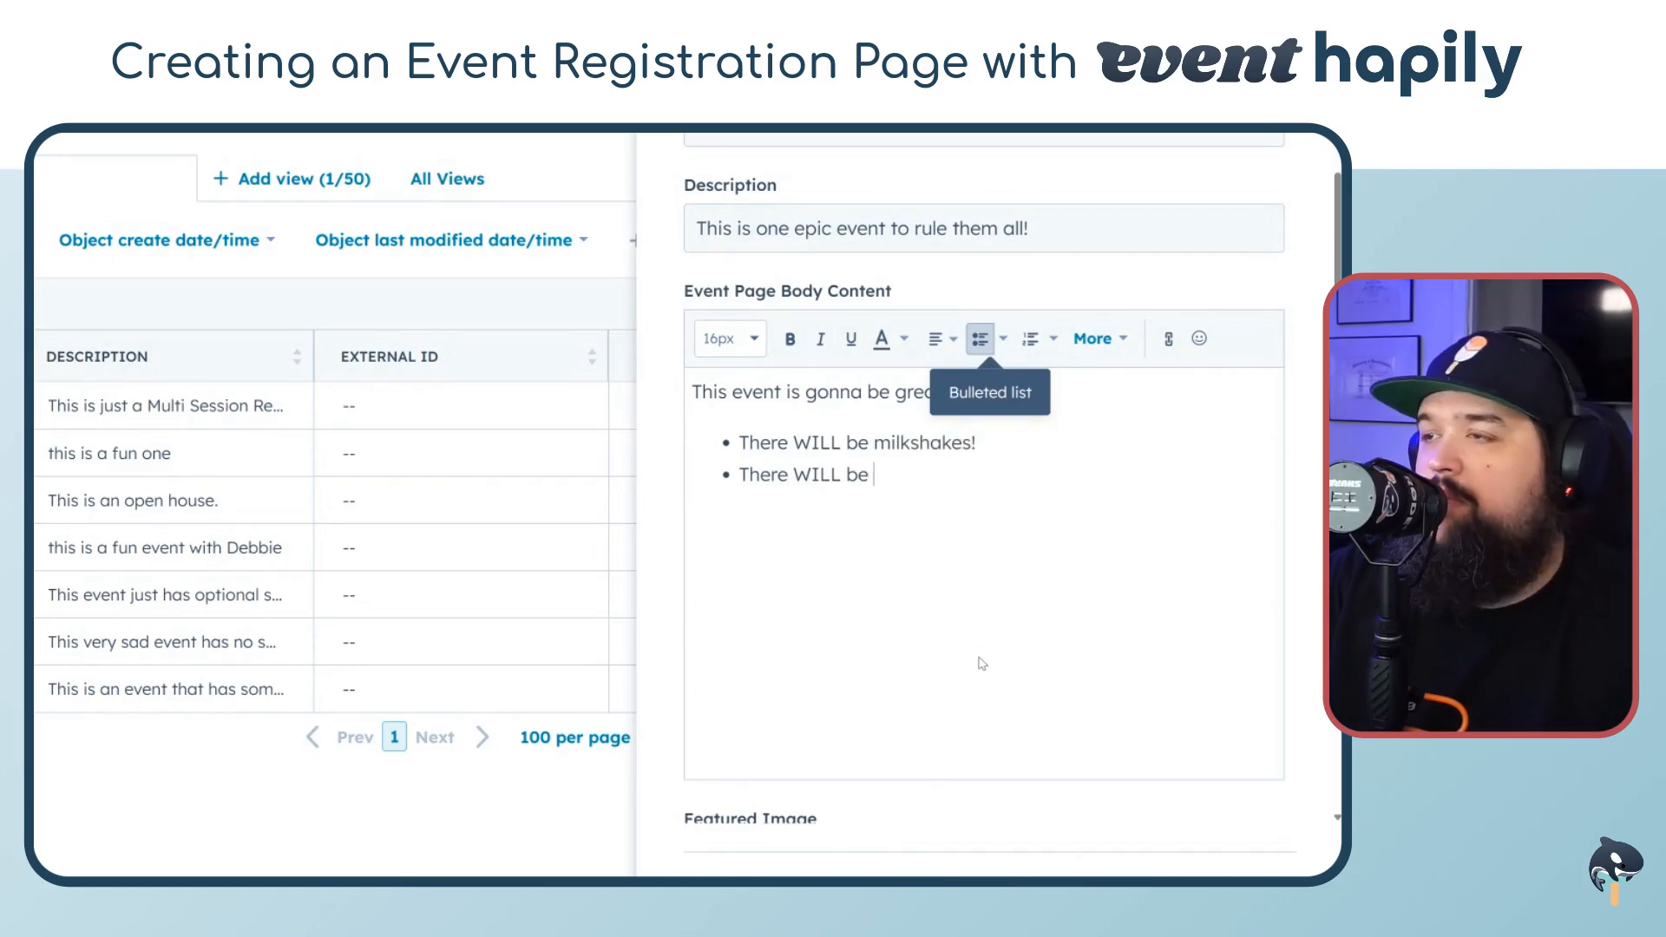
pyautogui.write('VAMPIR')
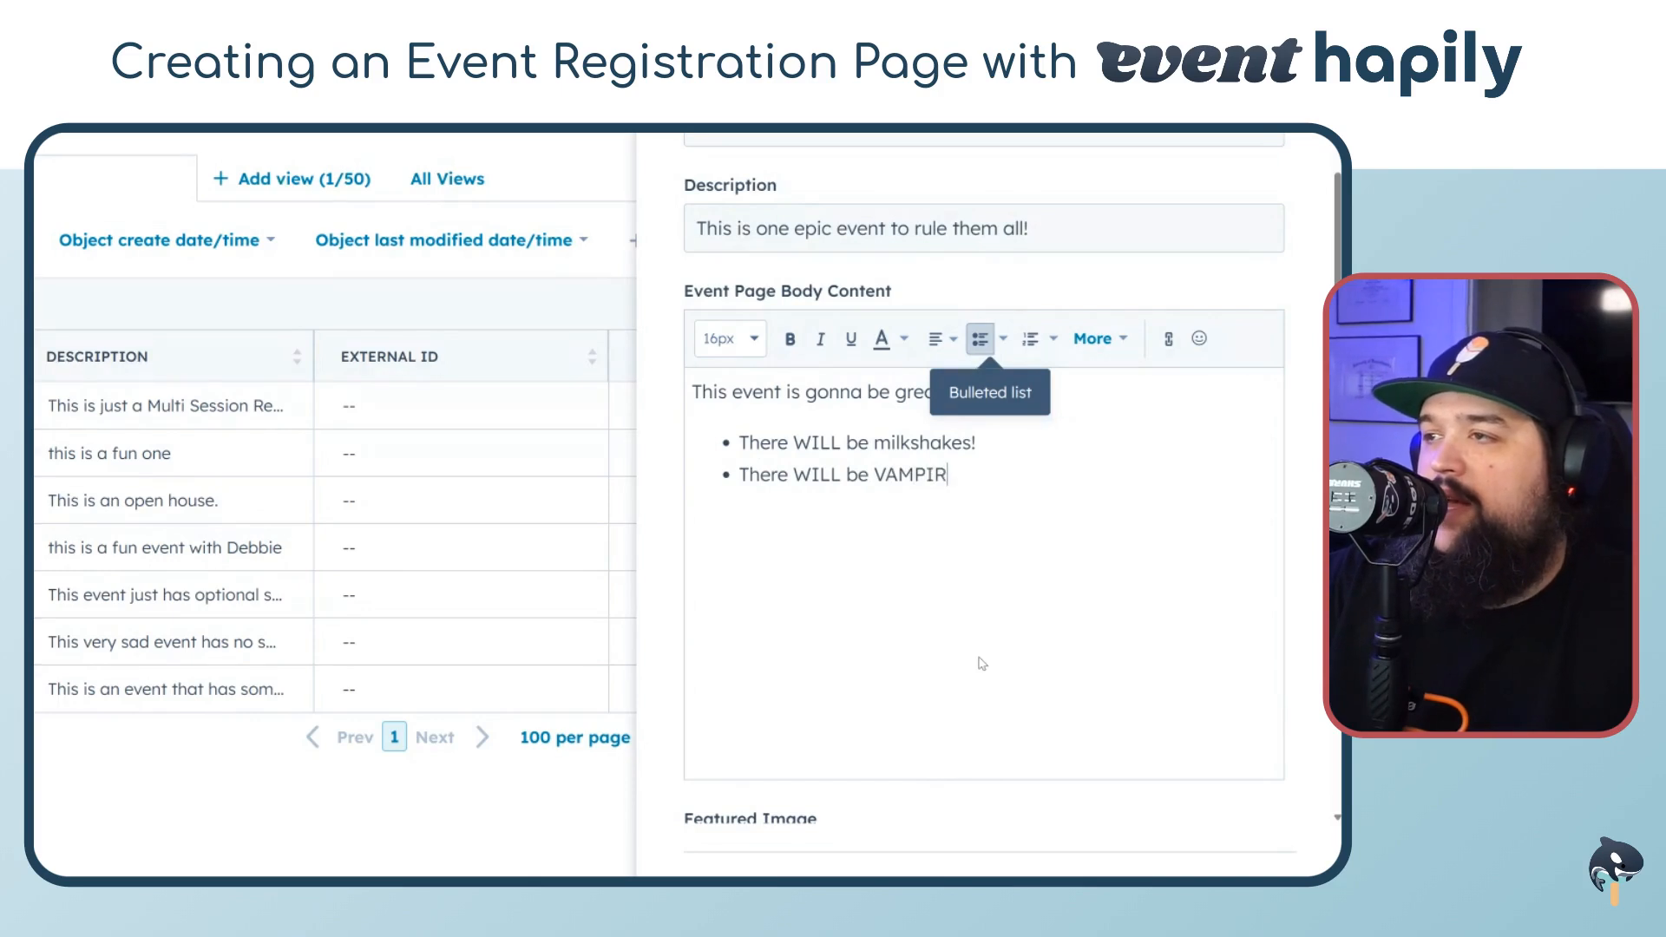
pyautogui.write('ES')
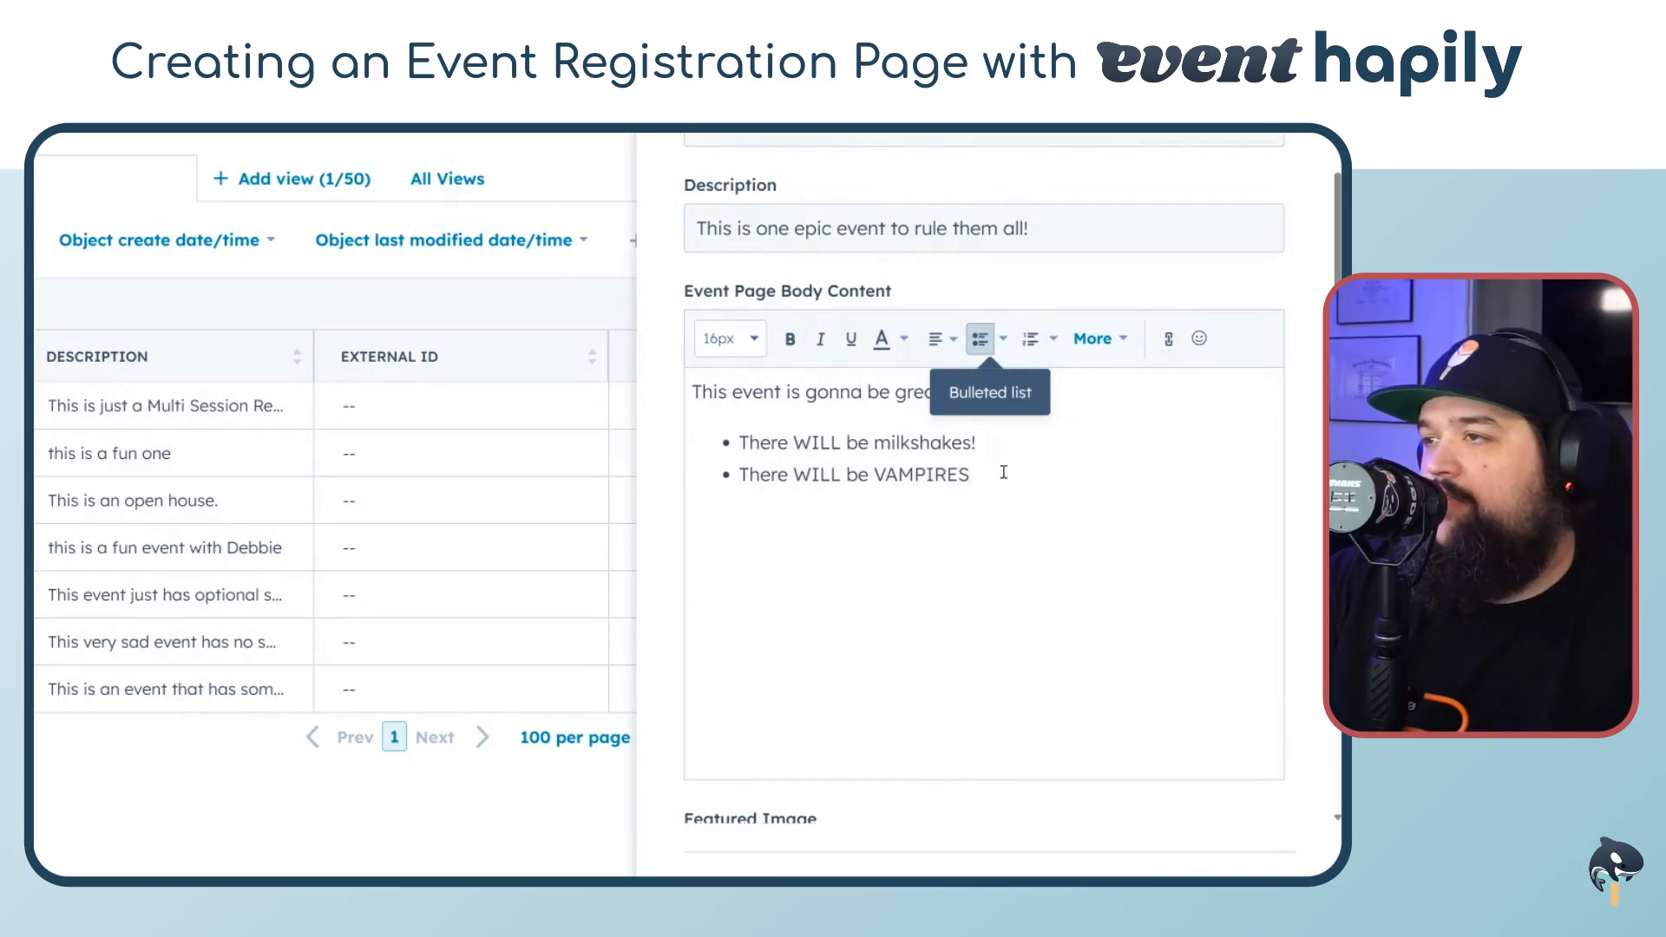
# Make the word VAMPIRES bold and italic
pyautogui.moveTo(1005, 472); pyautogui.dragTo(873, 475)
pyautogui.click(789, 338)
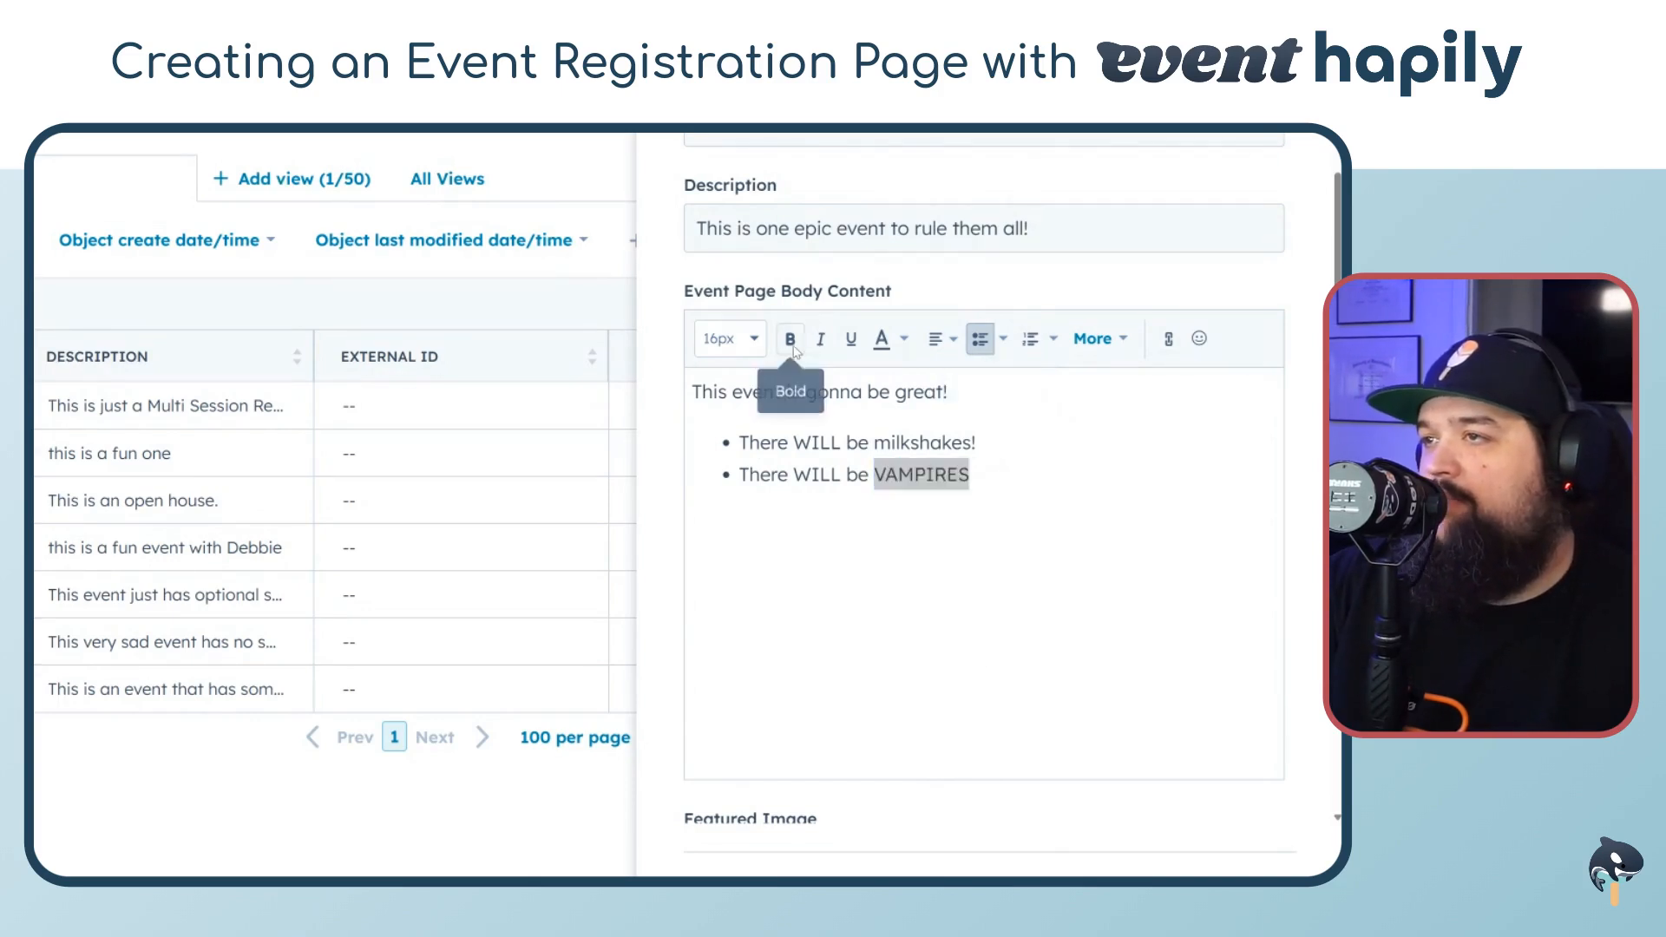
pyautogui.click(820, 338)
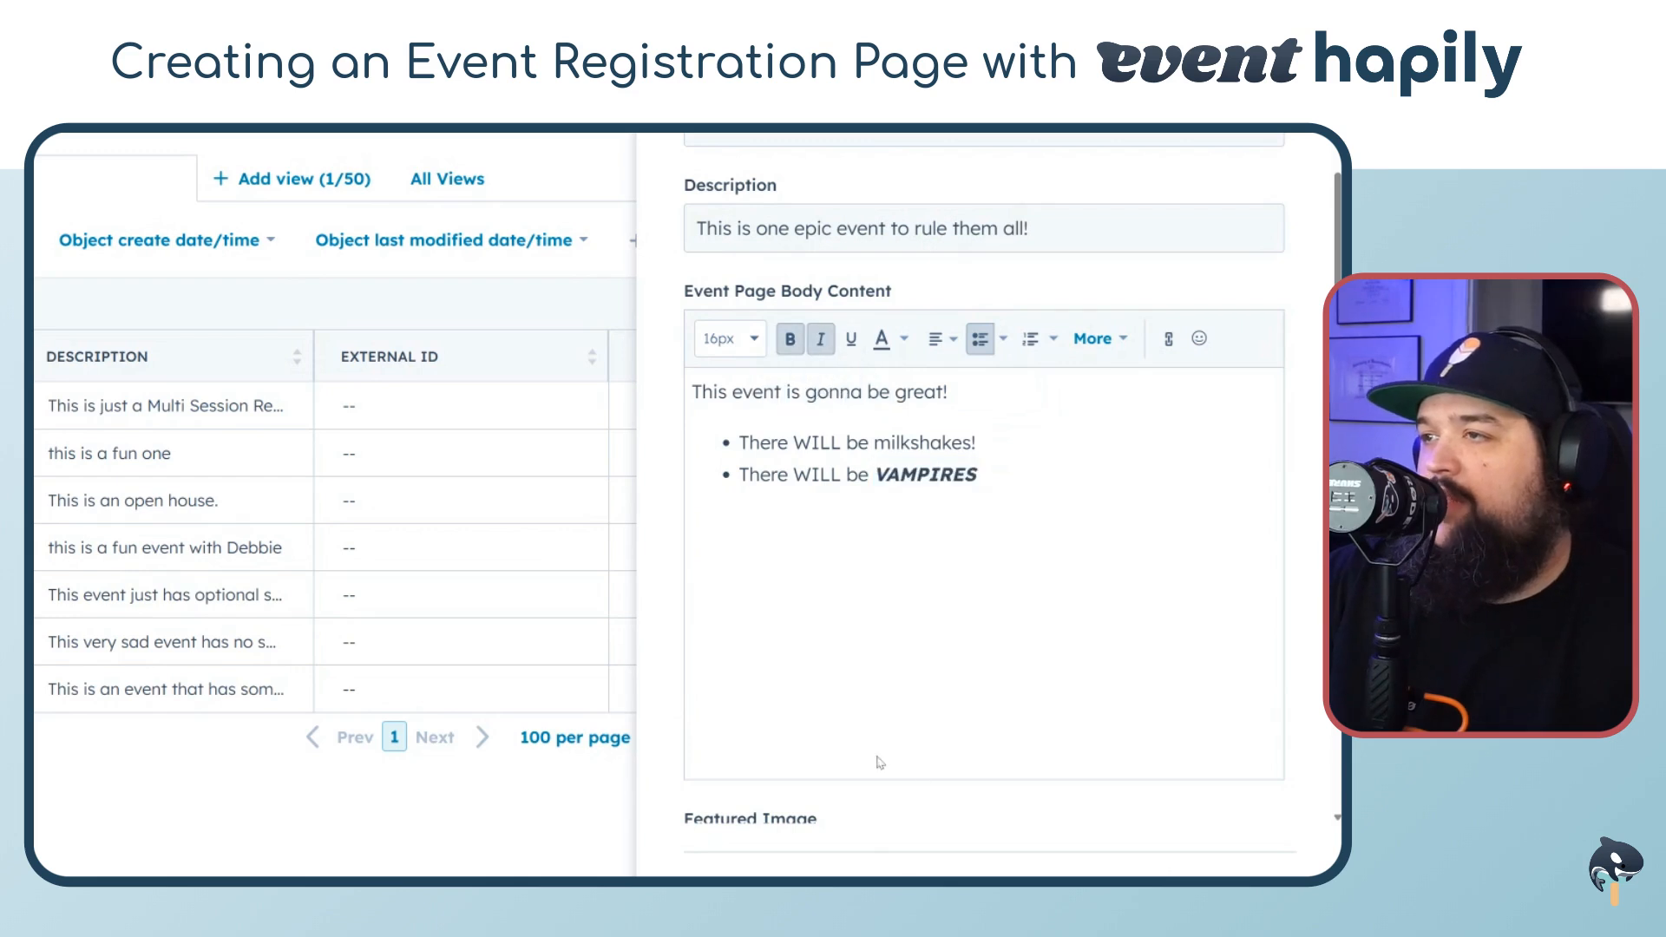
pyautogui.scroll(3, 904, 639)
pyautogui.scroll(-3, 868, 538)
pyautogui.scroll(1, 926, 492)
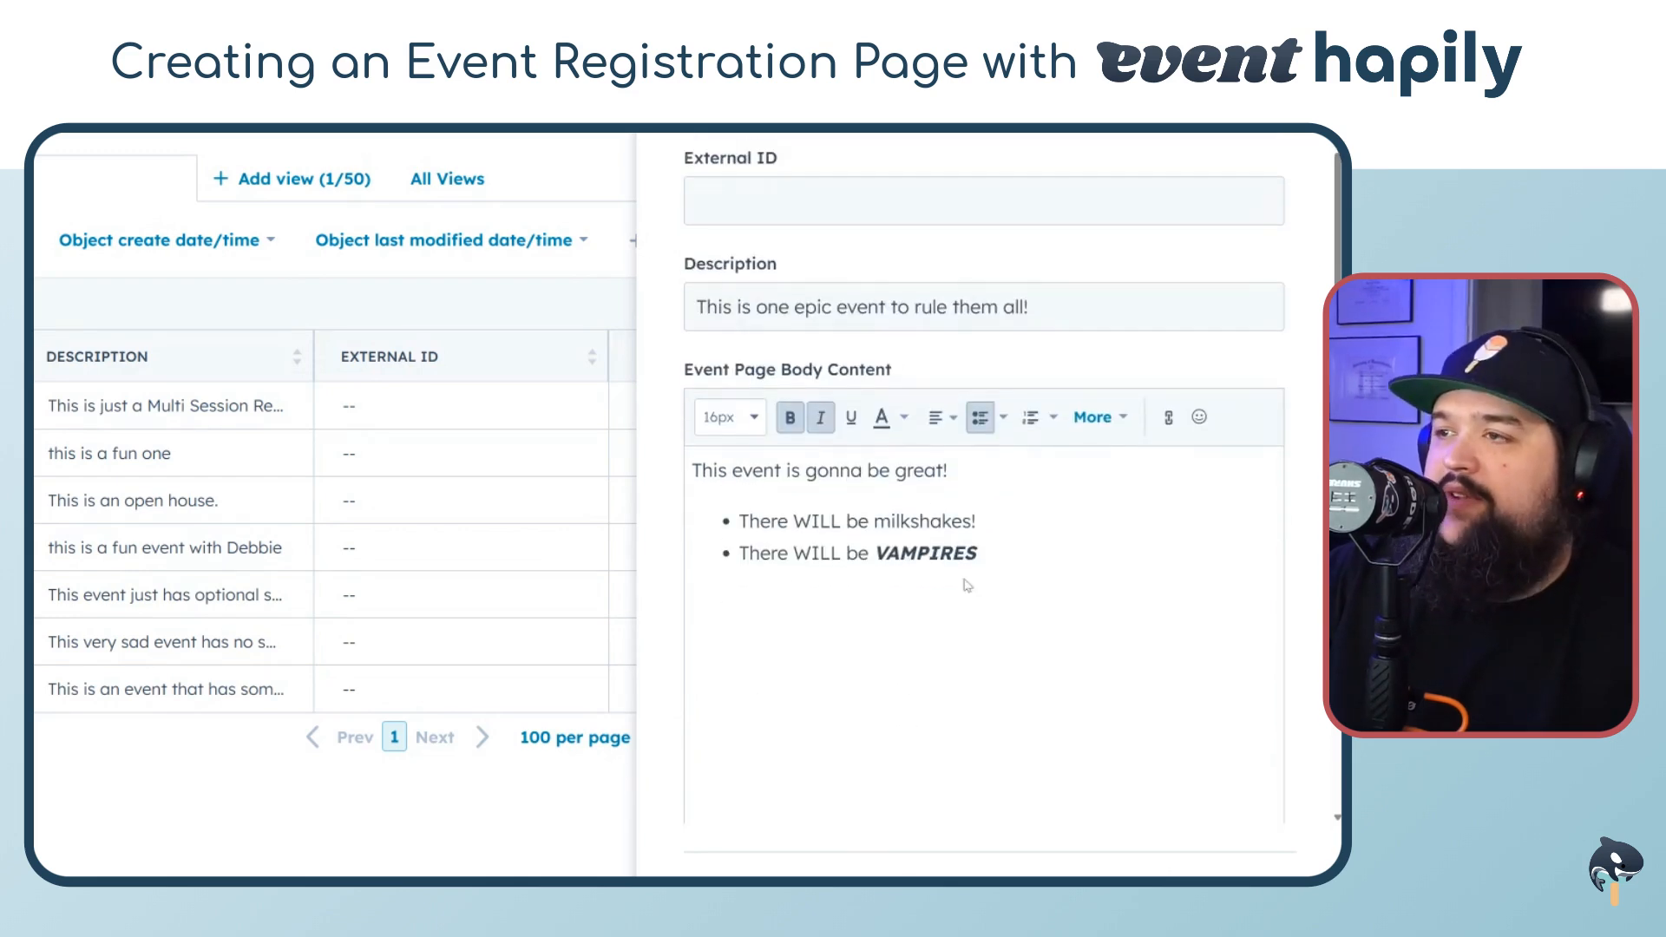
pyautogui.moveTo(1110, 287); pyautogui.dragTo(650, 327)
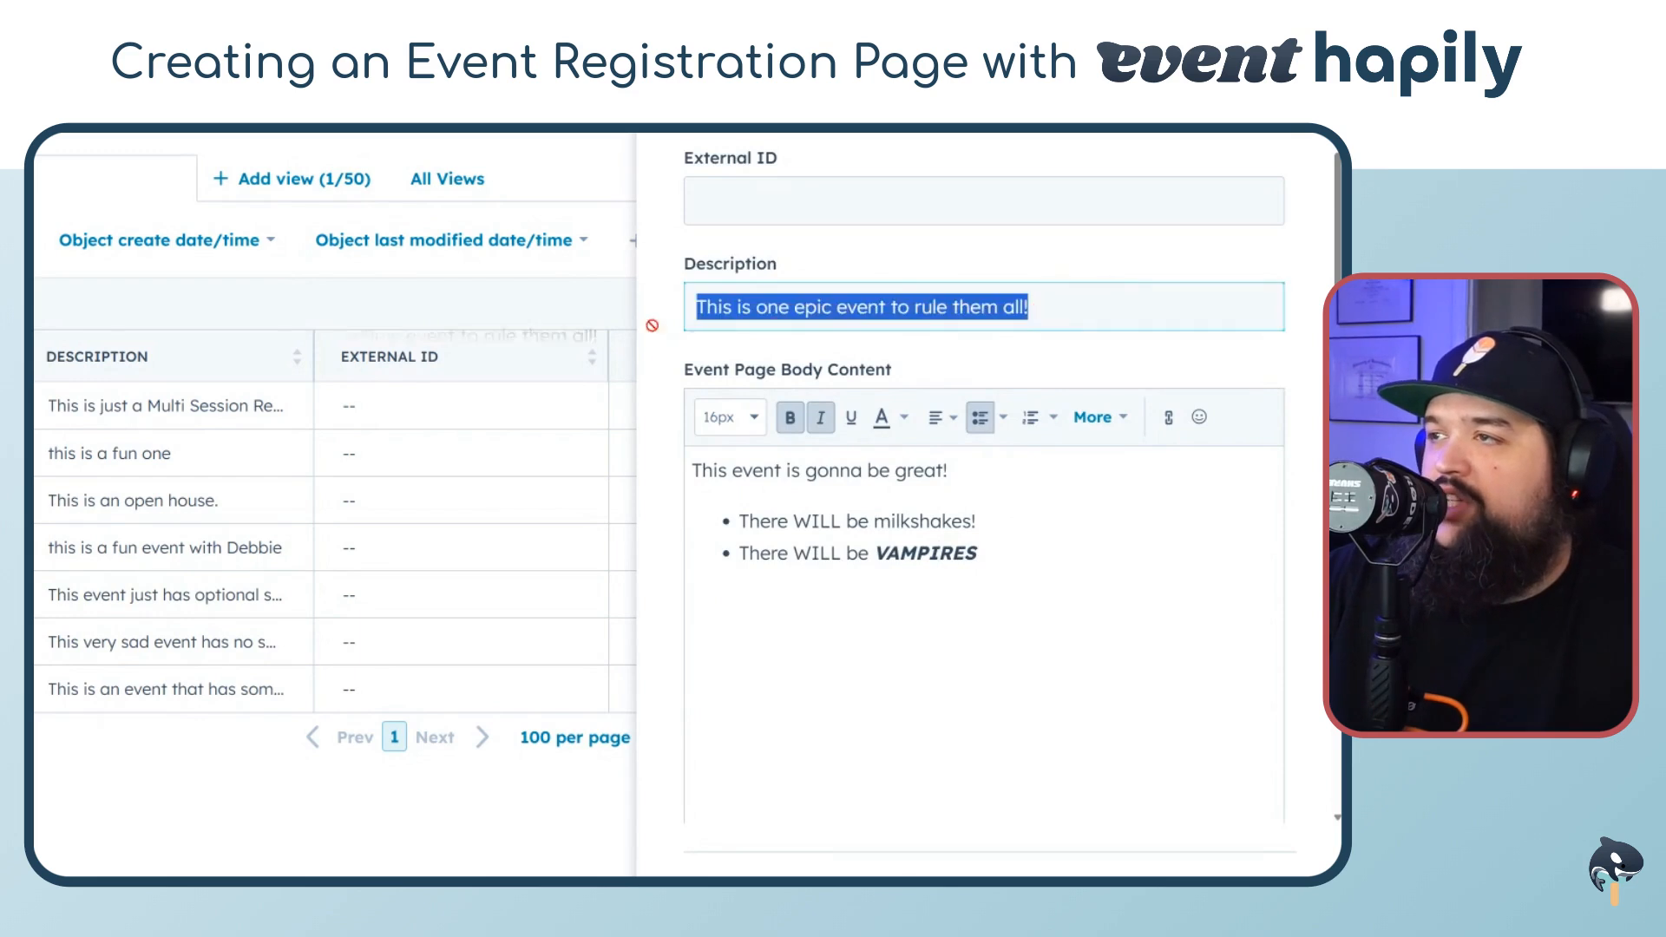
pyautogui.click(1122, 318)
pyautogui.scroll(-1, 945, 446)
pyautogui.scroll(-6, 945, 446)
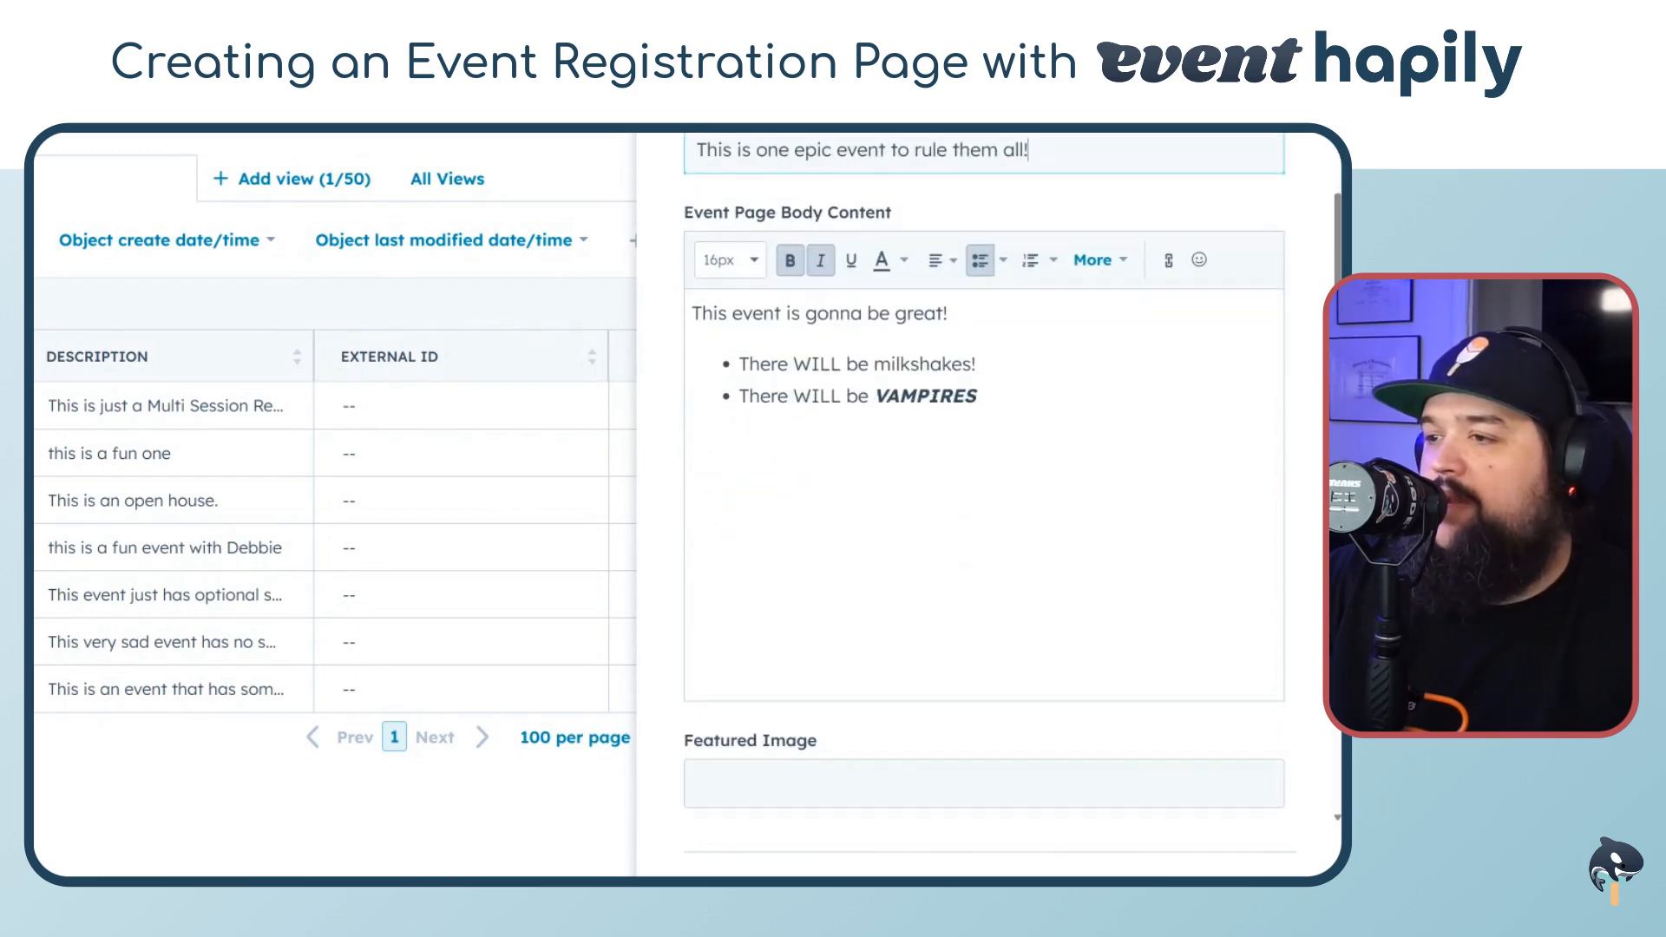
# Set the Start Date & Time to 03/19/2025 at 10:00 AM EDT
pyautogui.click(797, 499)
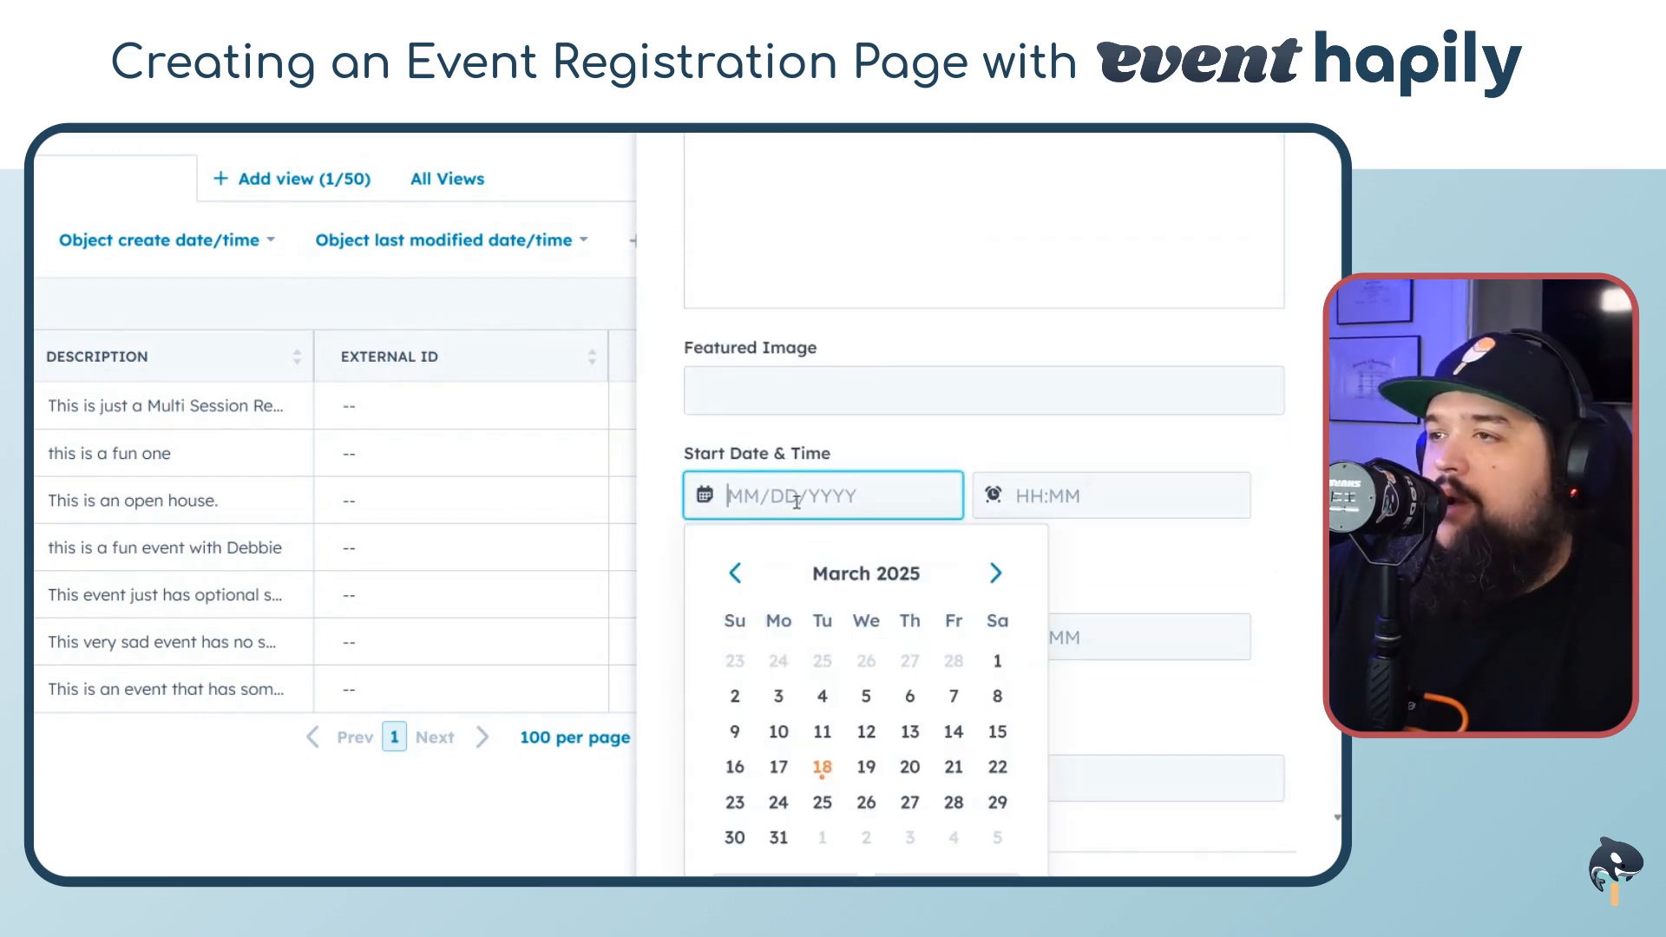
pyautogui.click(865, 766)
pyautogui.click(841, 636)
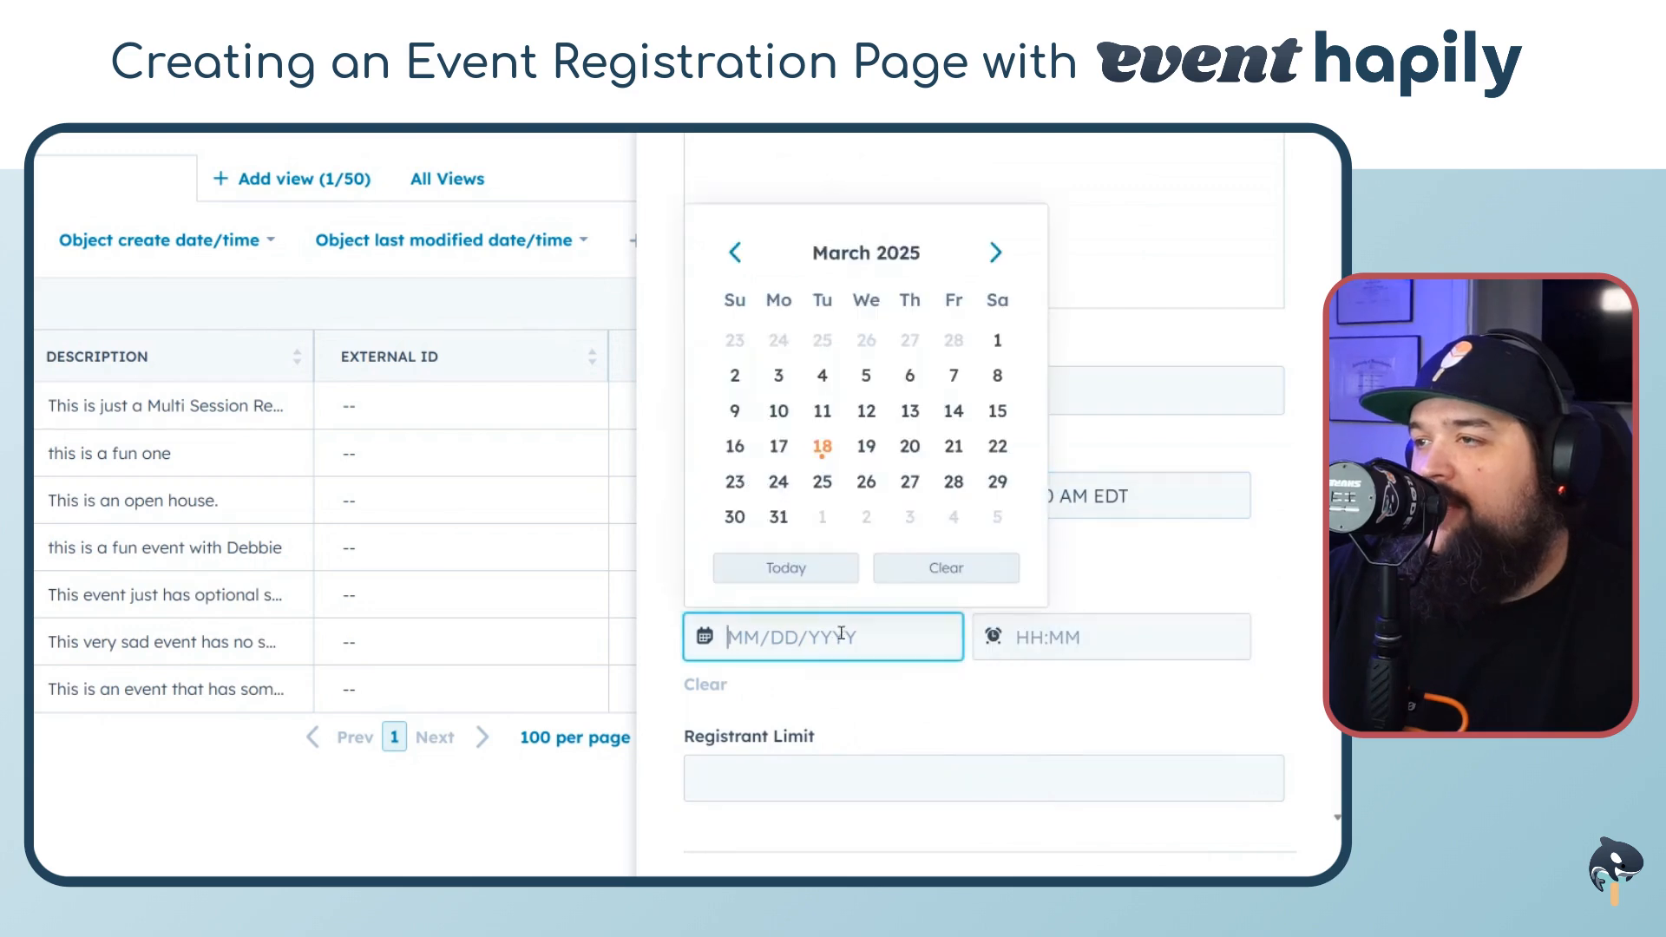
pyautogui.click(1168, 491)
pyautogui.click(1138, 761)
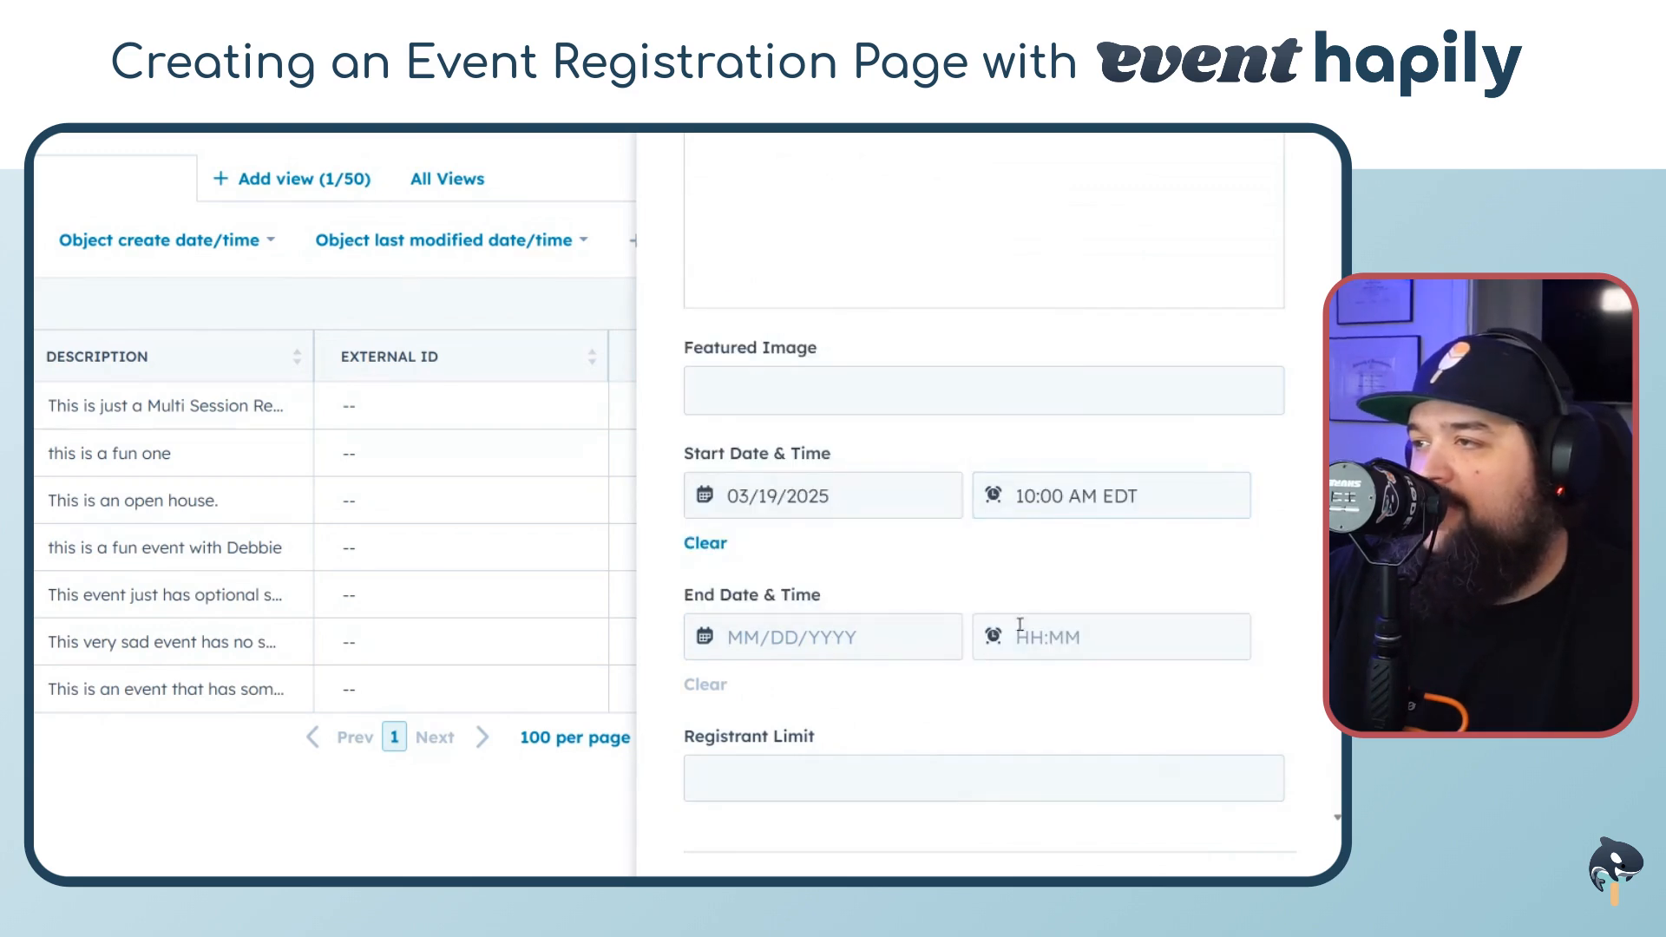
# Set the End Date & Time to 03/19/2025 at 11:00 AM EDT
pyautogui.click(849, 649)
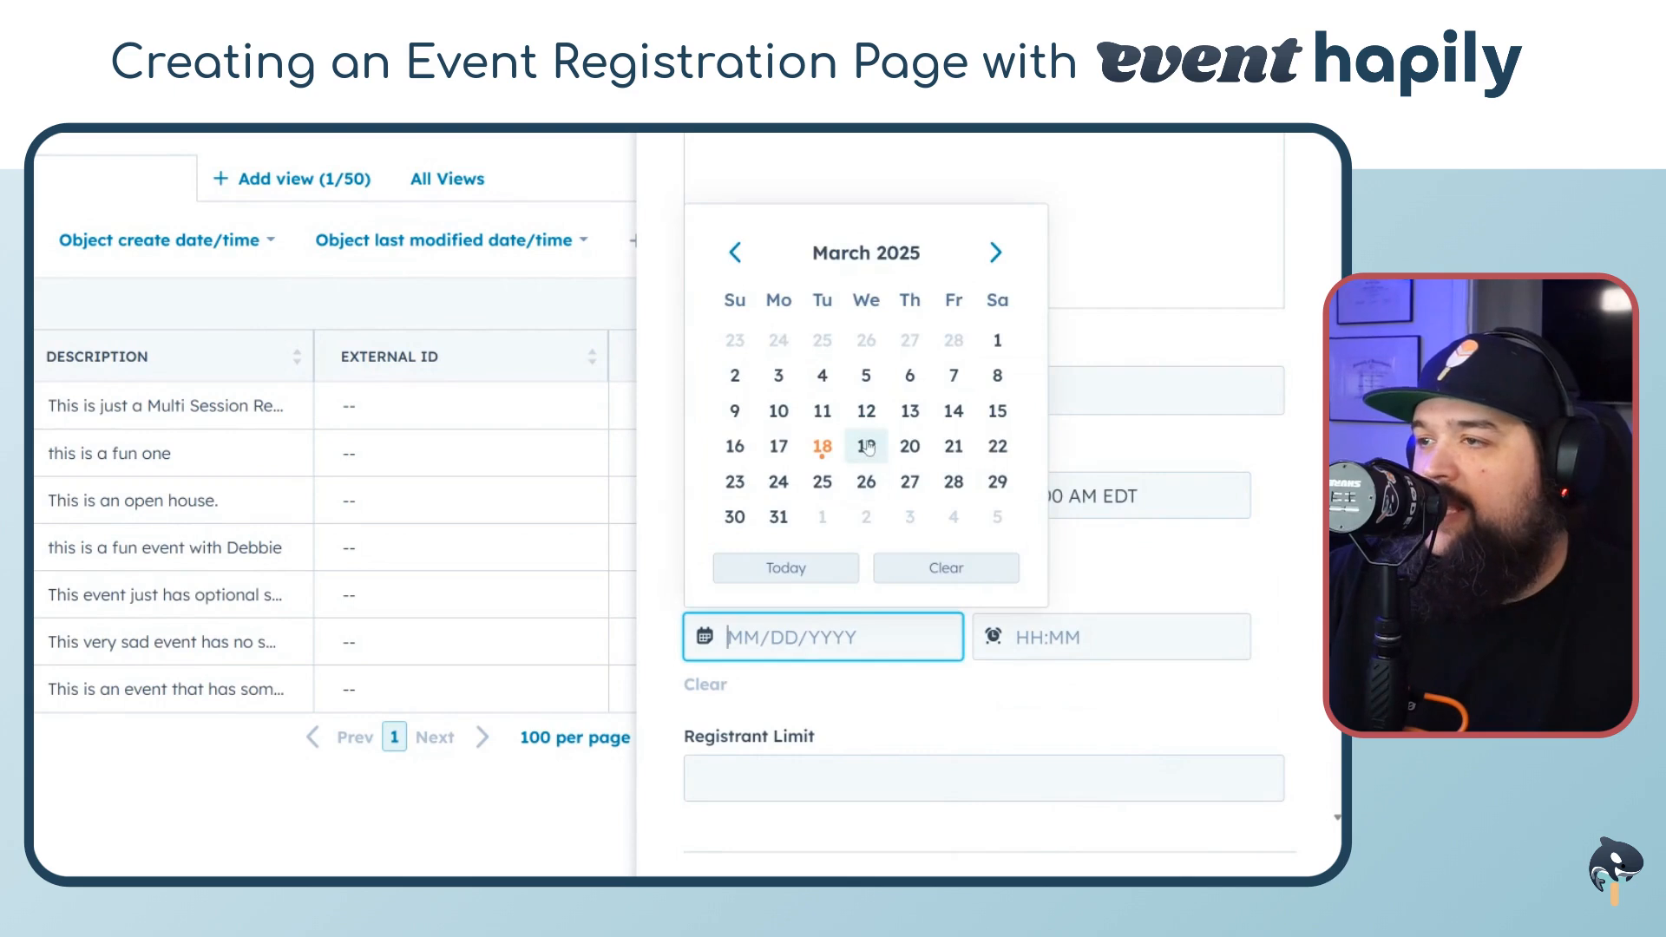
pyautogui.click(866, 446)
pyautogui.click(1102, 637)
pyautogui.scroll(-3, 1095, 737)
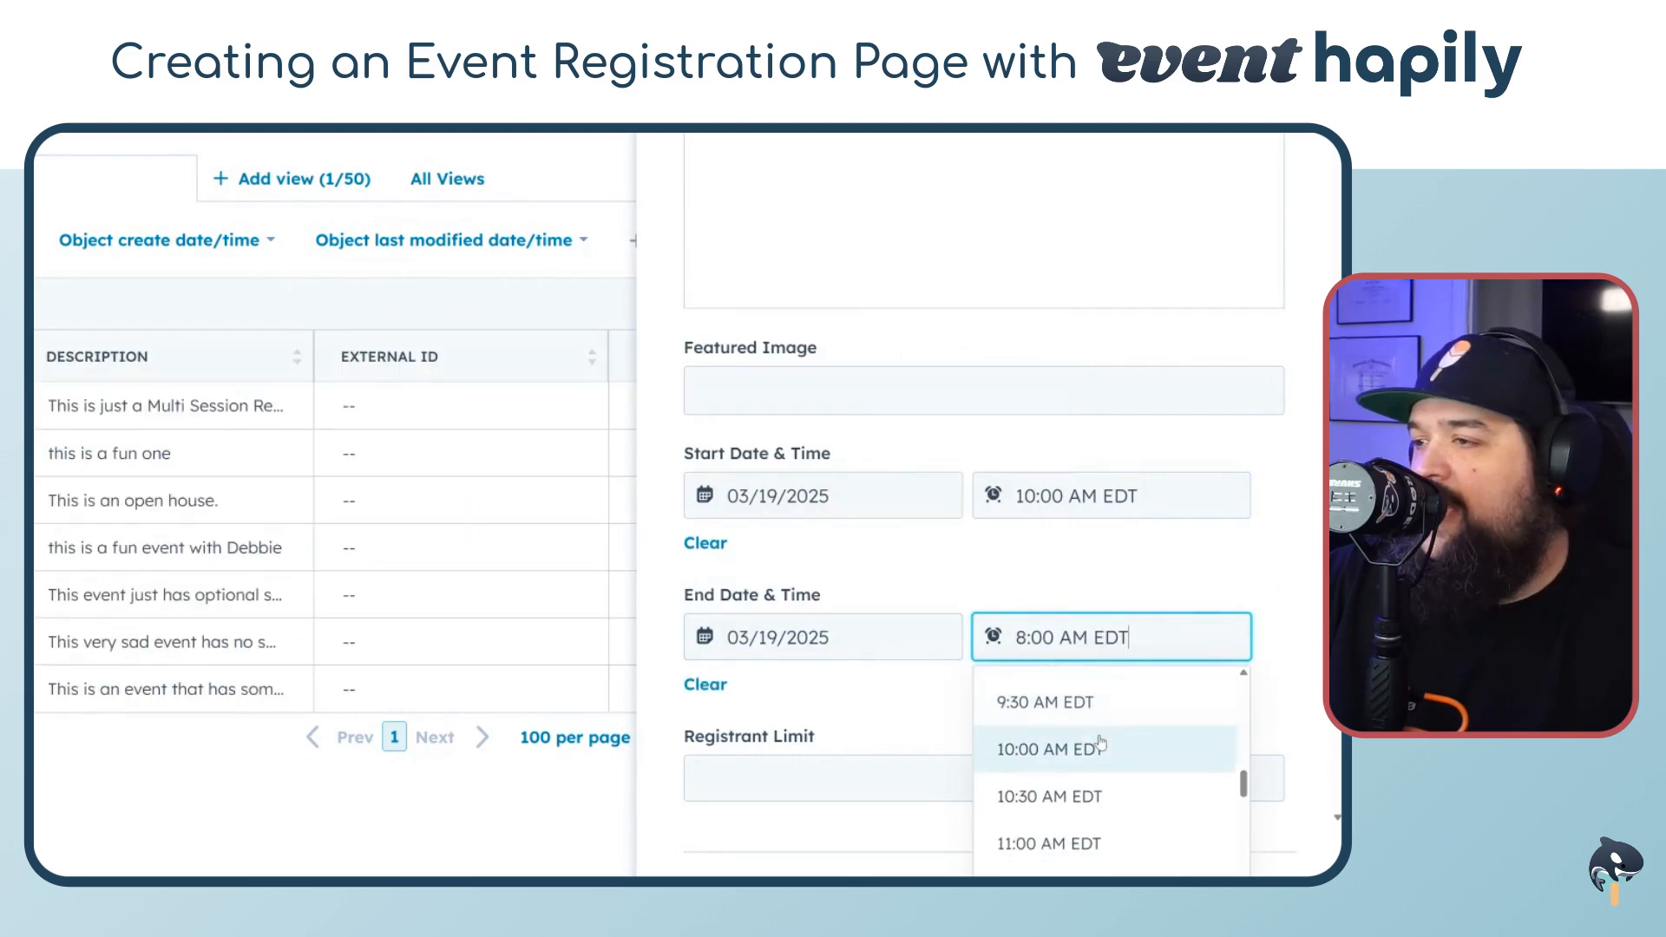
pyautogui.click(1075, 843)
# Set the Registrant Limit to 100
pyautogui.scroll(-4, 905, 694)
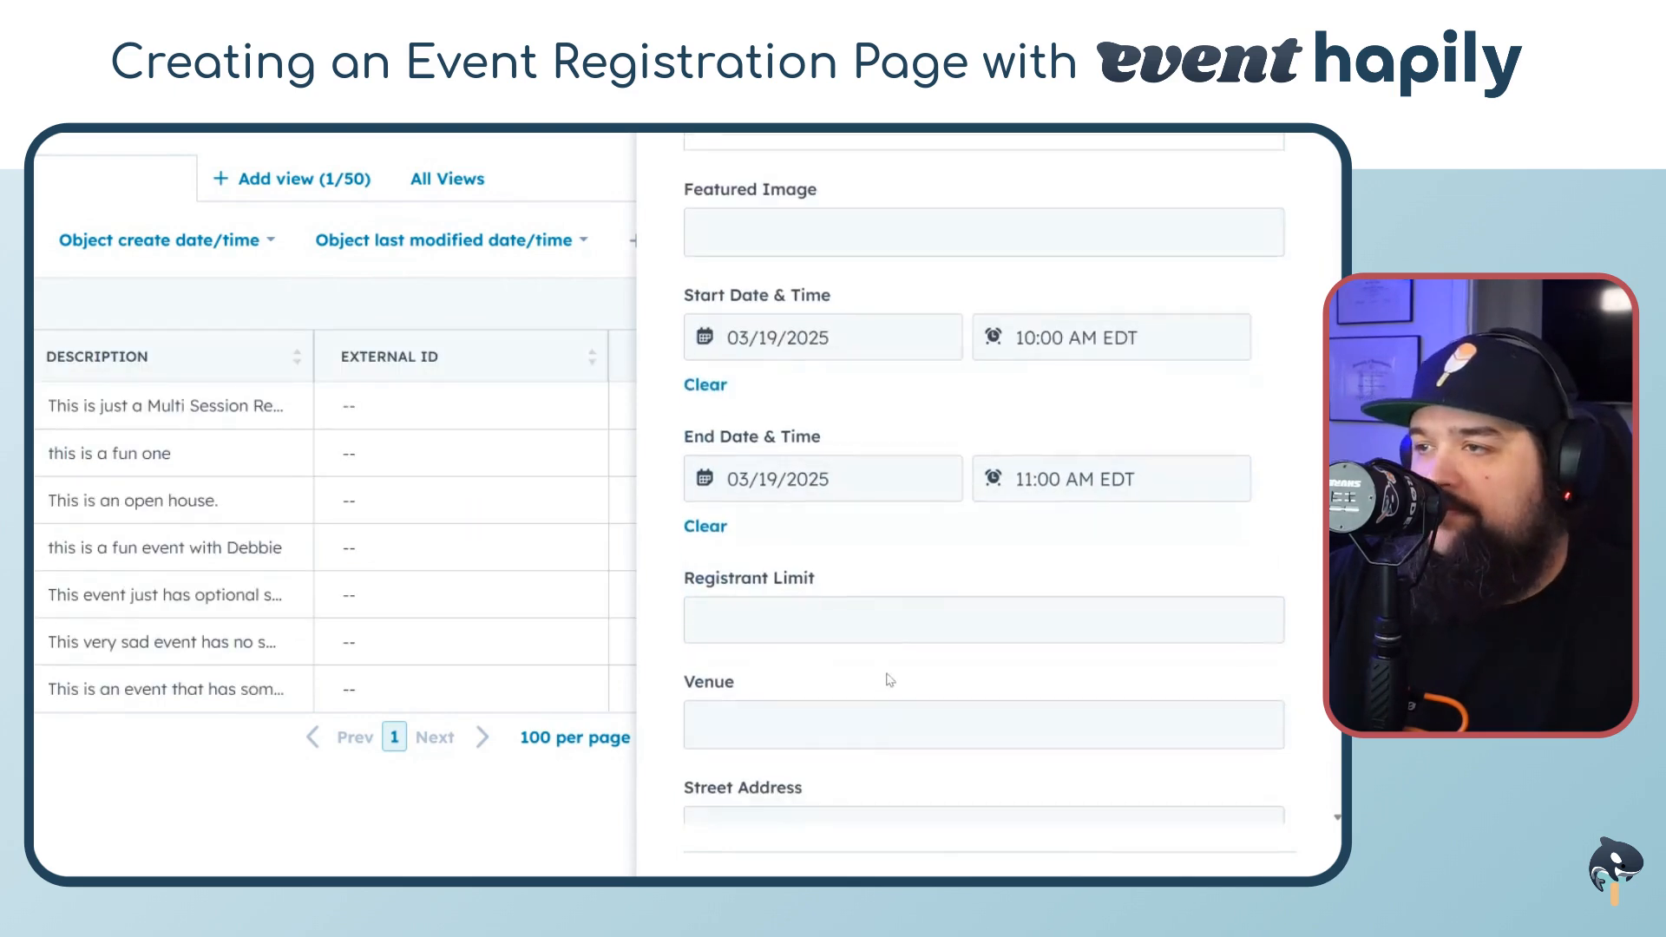
pyautogui.click(850, 454)
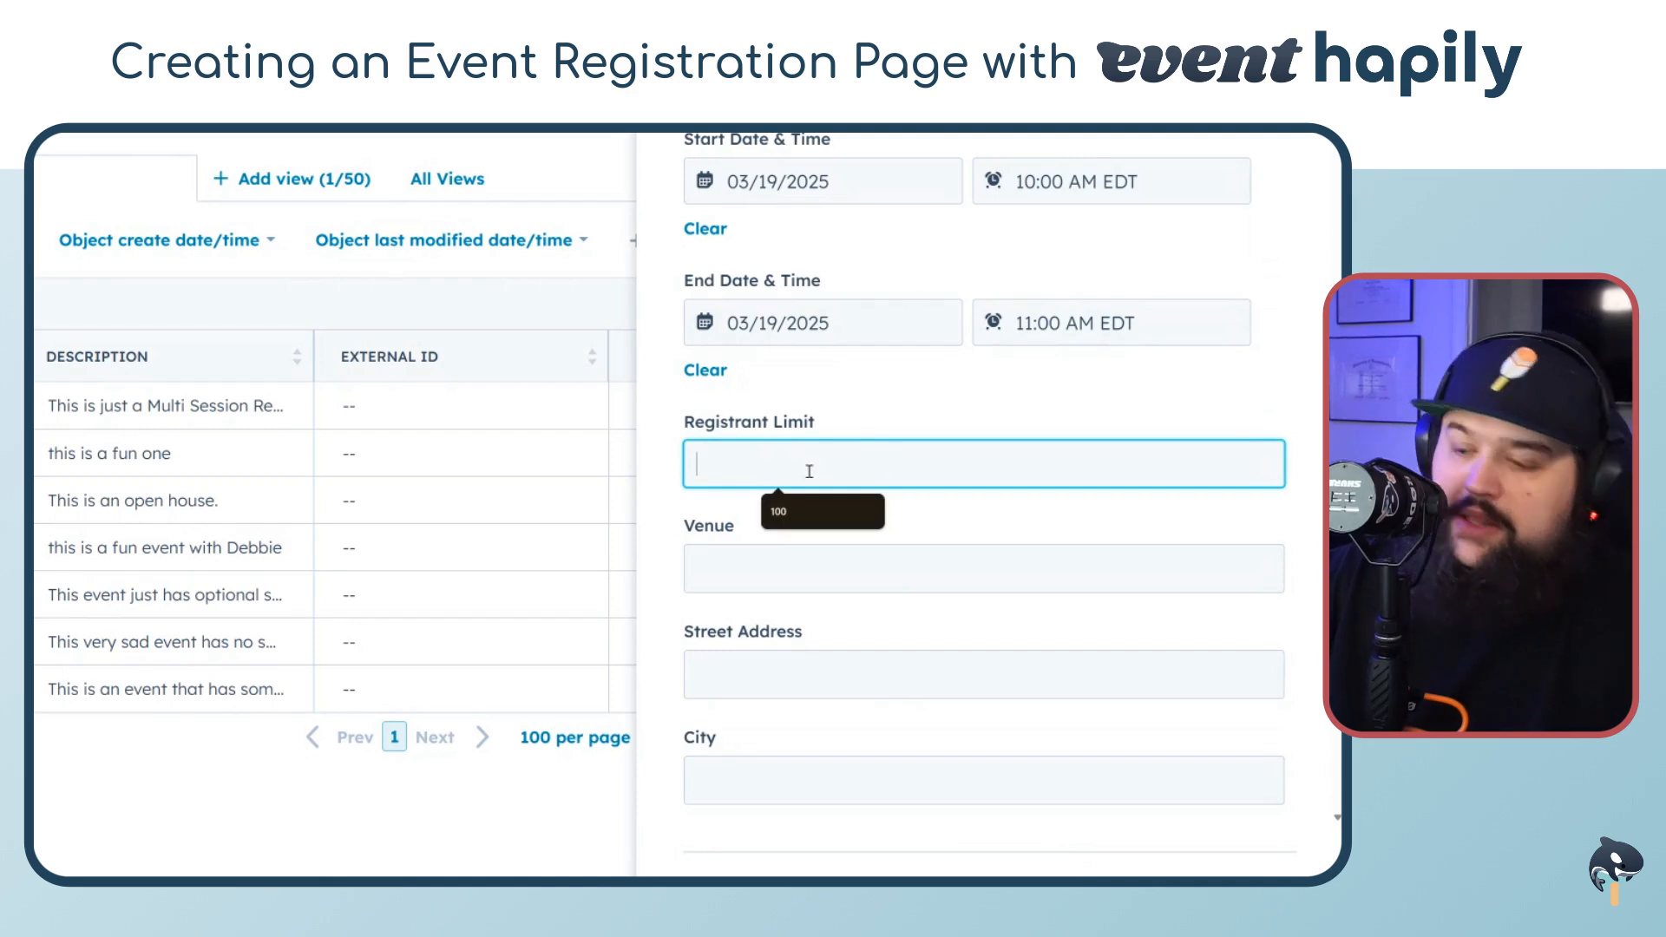
pyautogui.write('100')
pyautogui.click(920, 401)
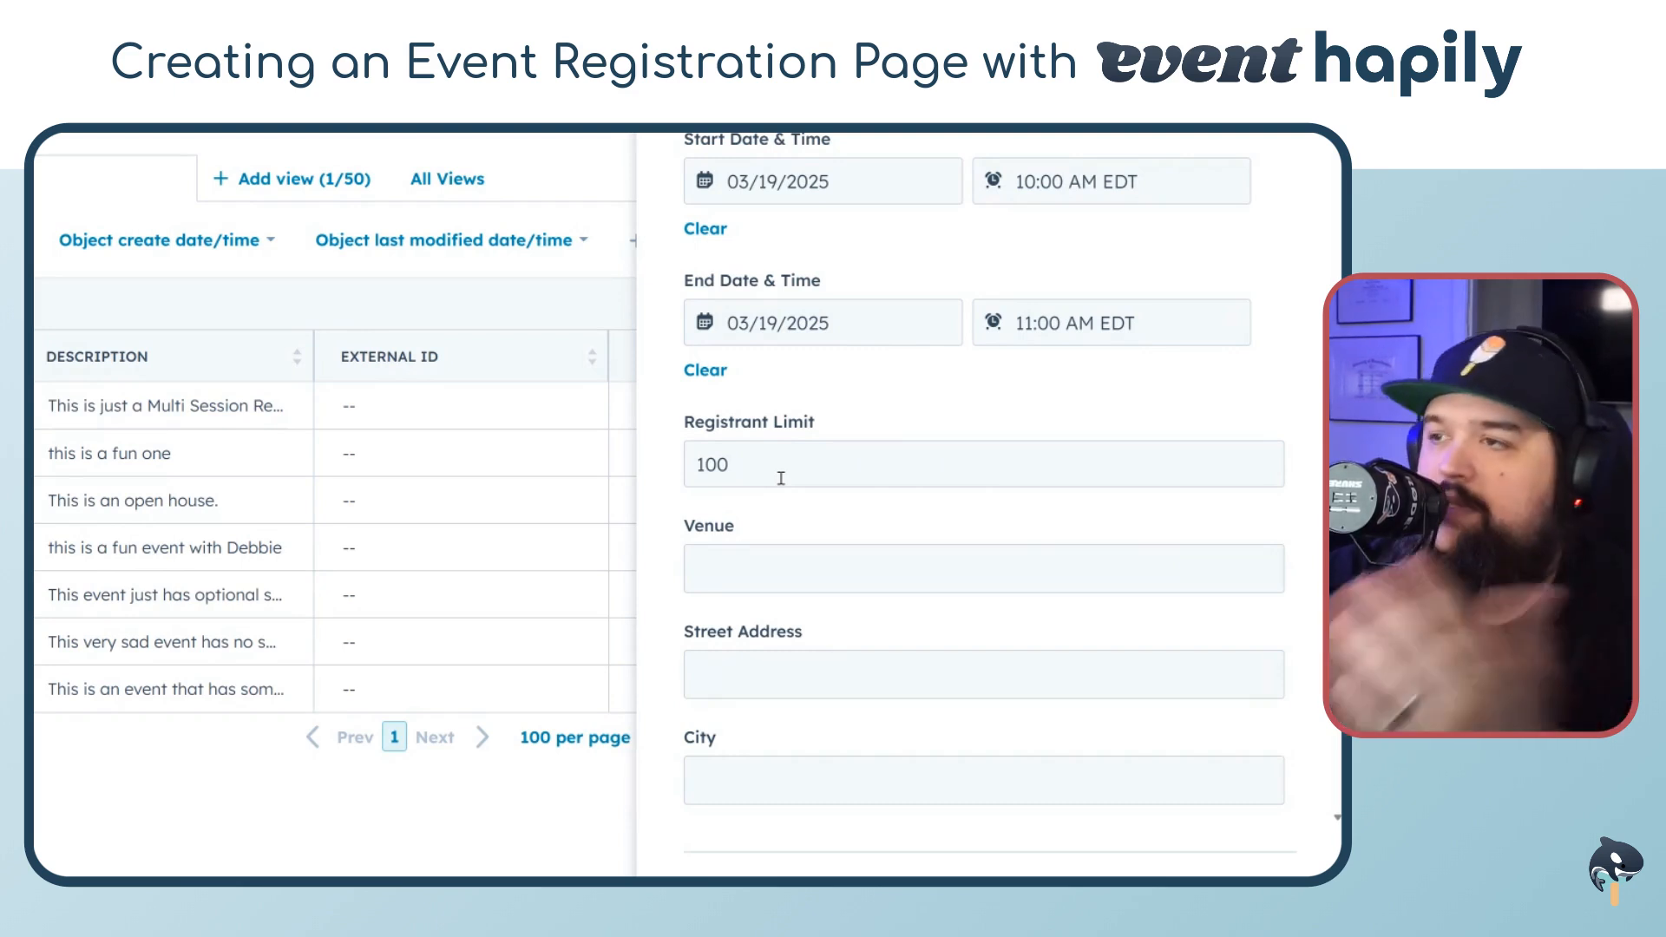
# Enter the Venue as "Laser Quest", correcting the misspelling with the spelling suggestion
pyautogui.scroll(-2, 780, 478)
pyautogui.click(748, 397)
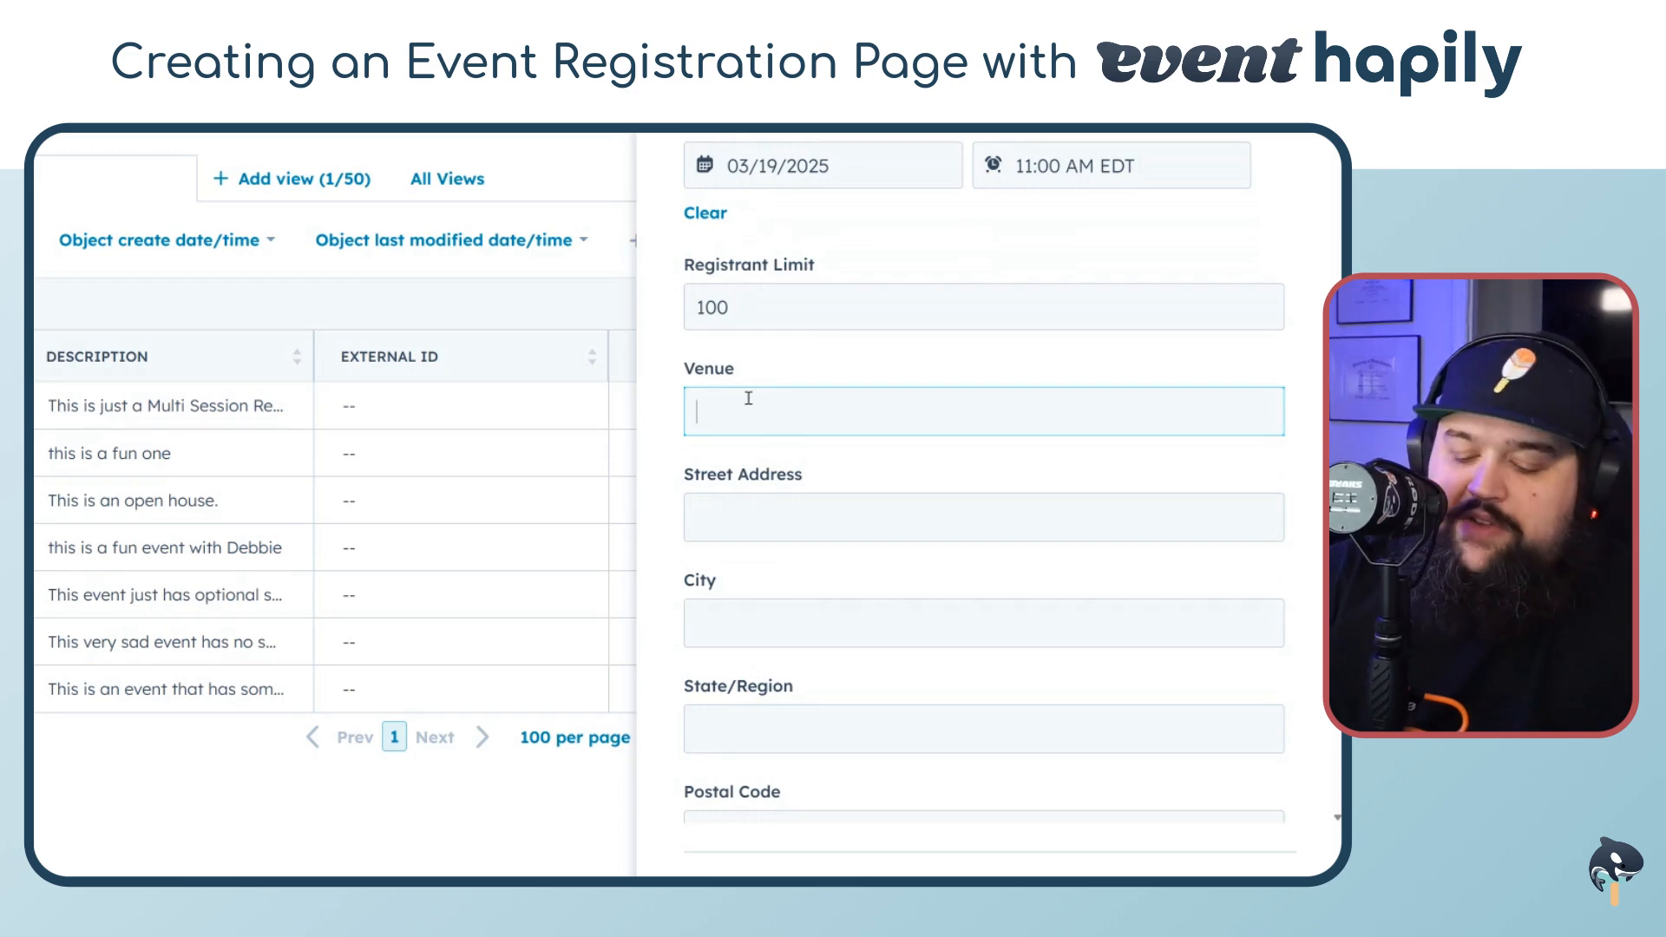
pyautogui.write('Lazer Quest')
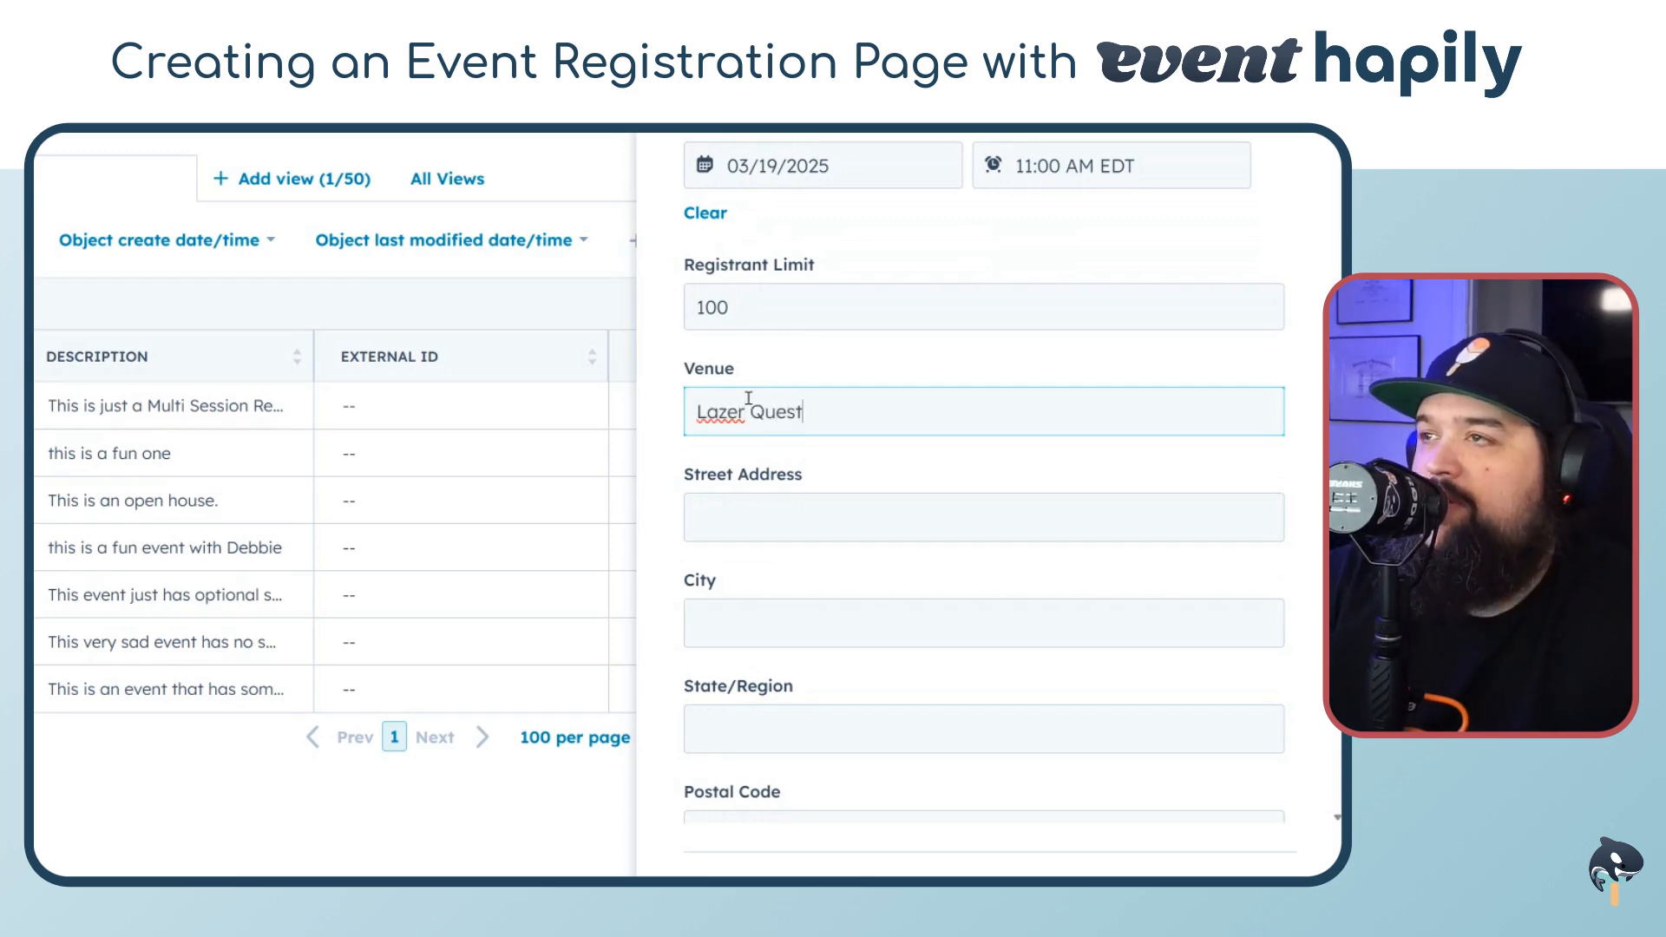
pyautogui.press('Tab')
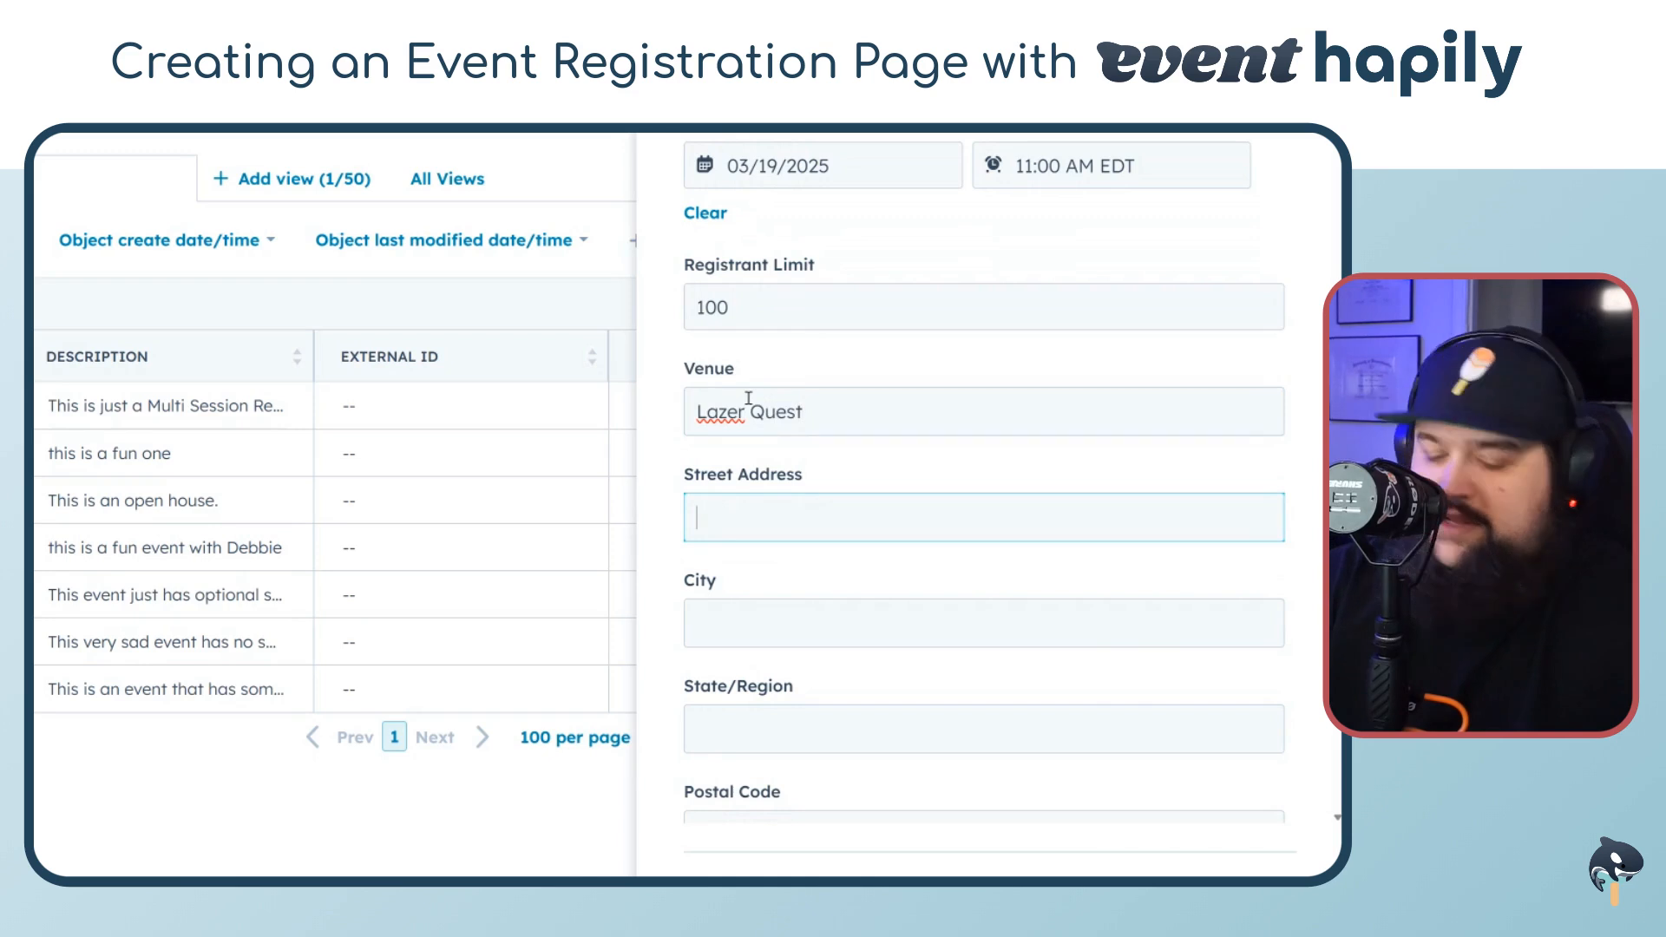
pyautogui.rightClick(700, 415)
pyautogui.click(755, 438)
pyautogui.click(814, 512)
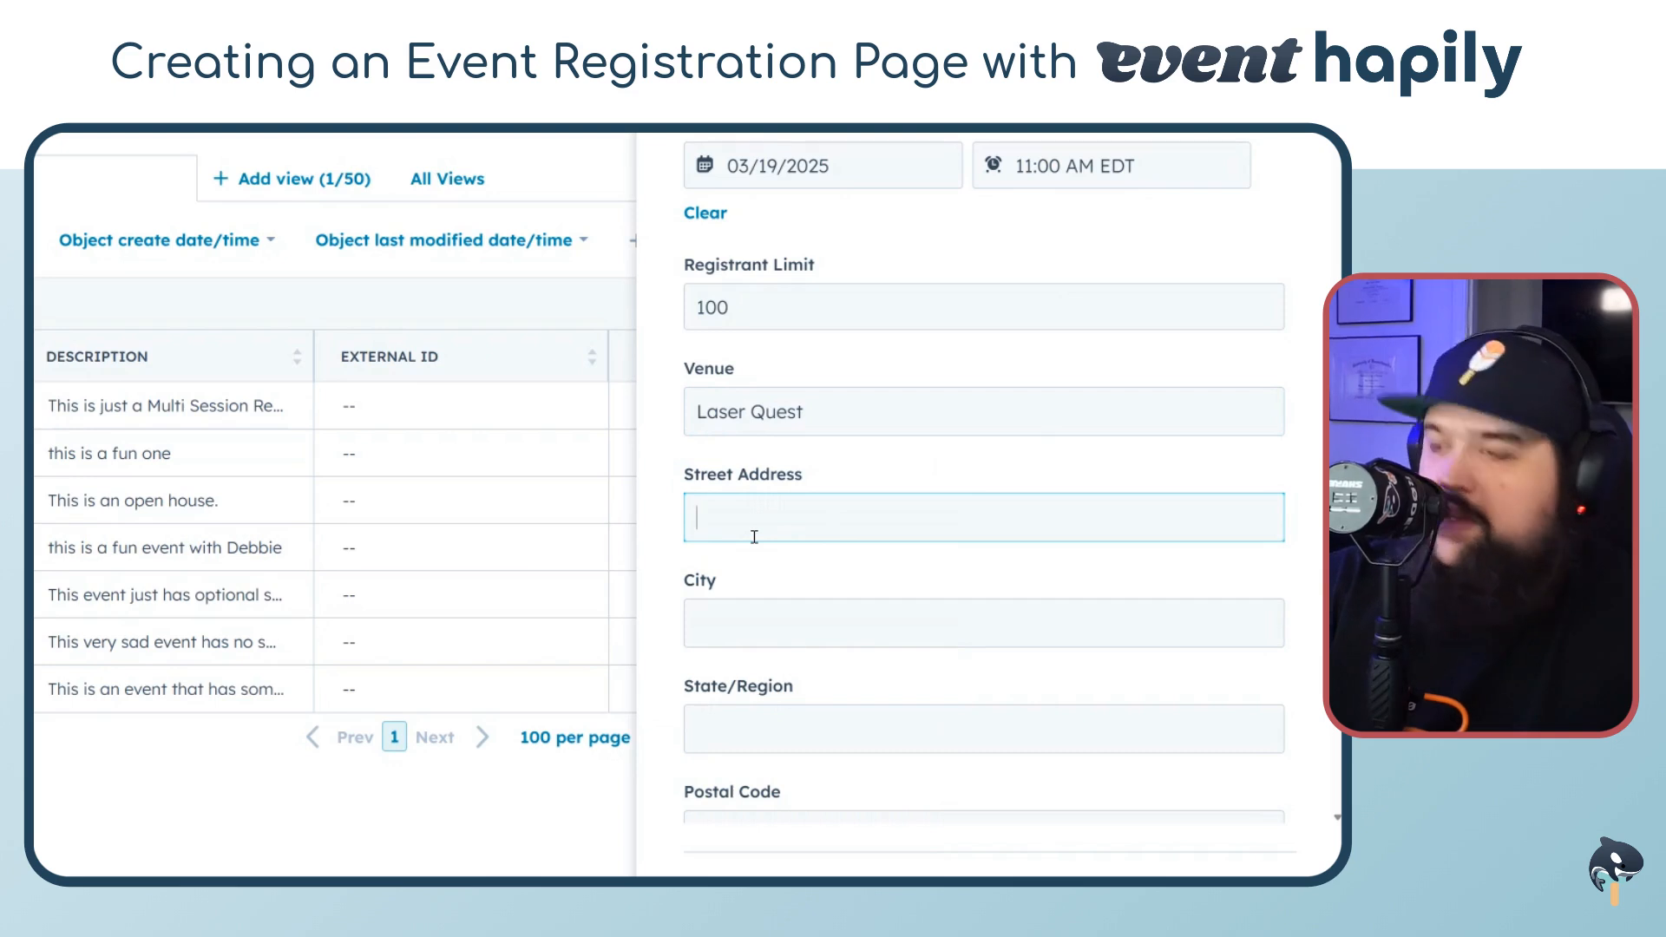
# Fill in the venue address: street 123 Main Street, city Beverly, state MA
pyautogui.write('123 Main S')
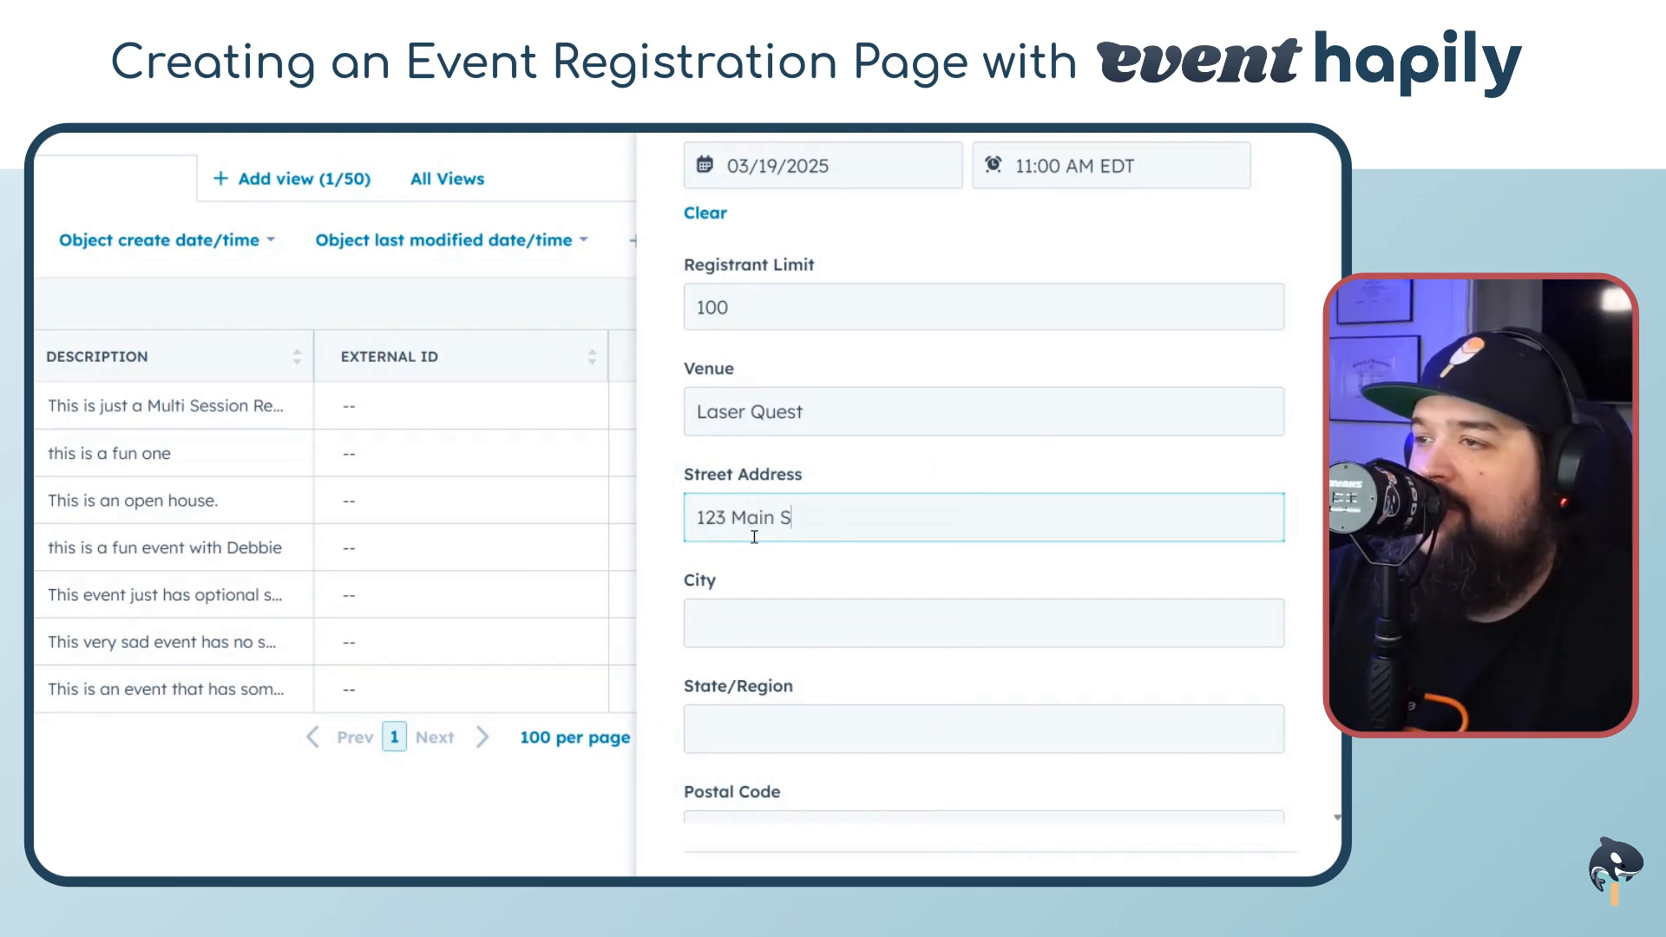
pyautogui.write('treet')
pyautogui.press('Tab')
pyautogui.write('Beverly')
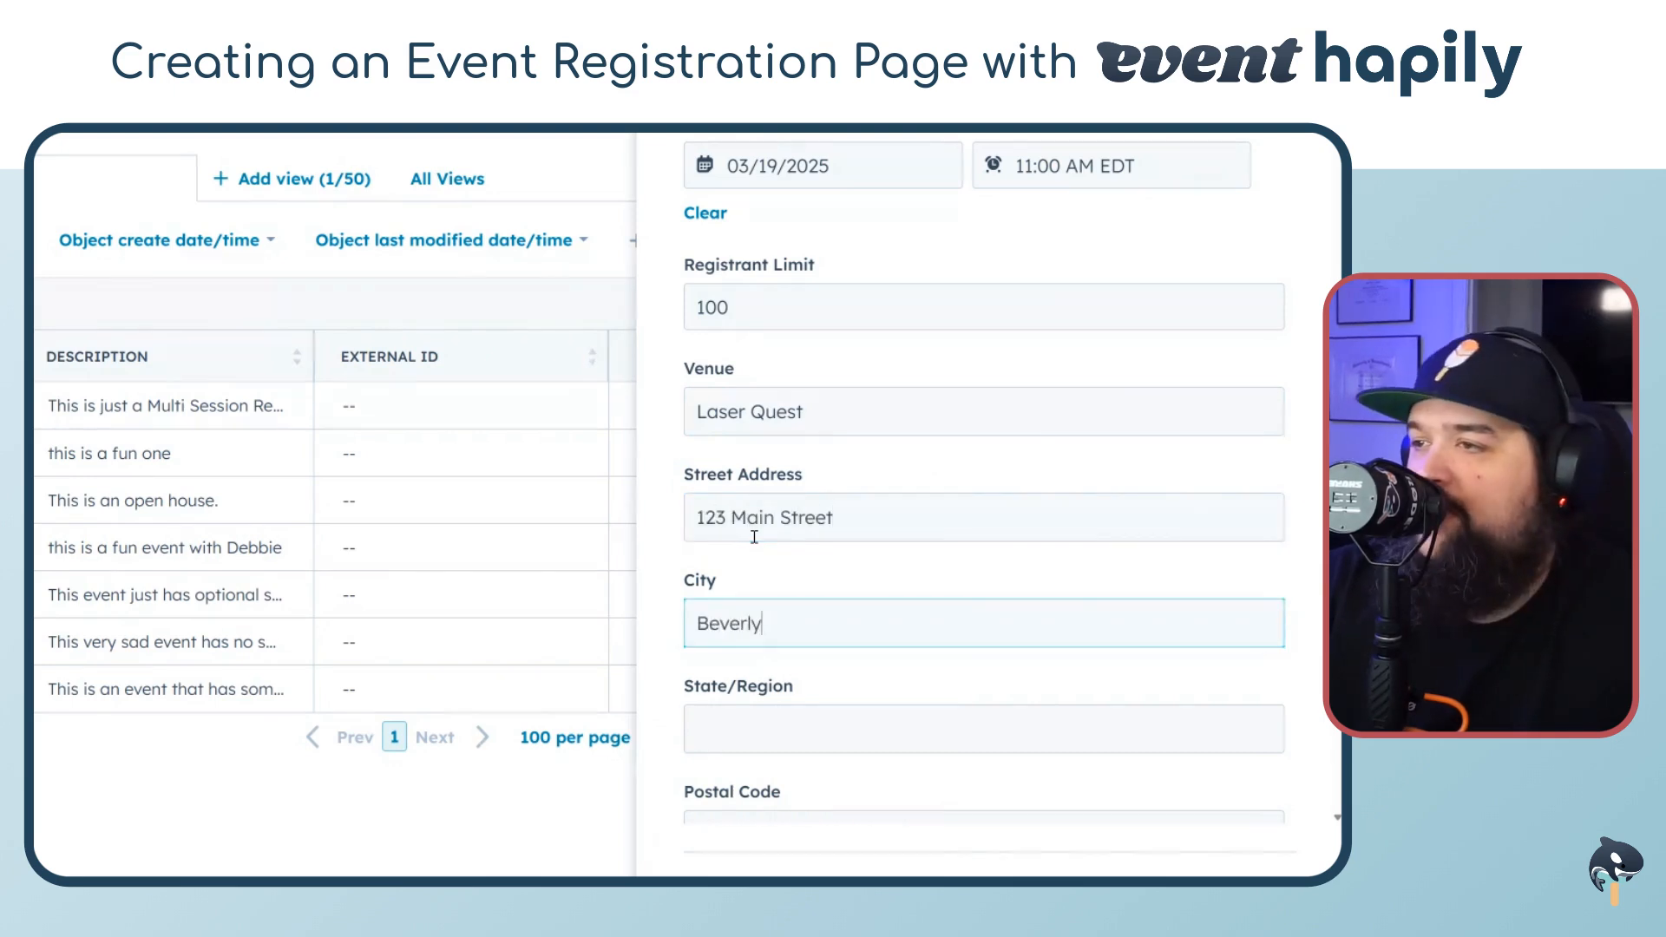
pyautogui.press('Tab')
pyautogui.write('MA')
# Set the Postal Code to 12345 and move to the Country field
pyautogui.scroll(-3, 754, 537)
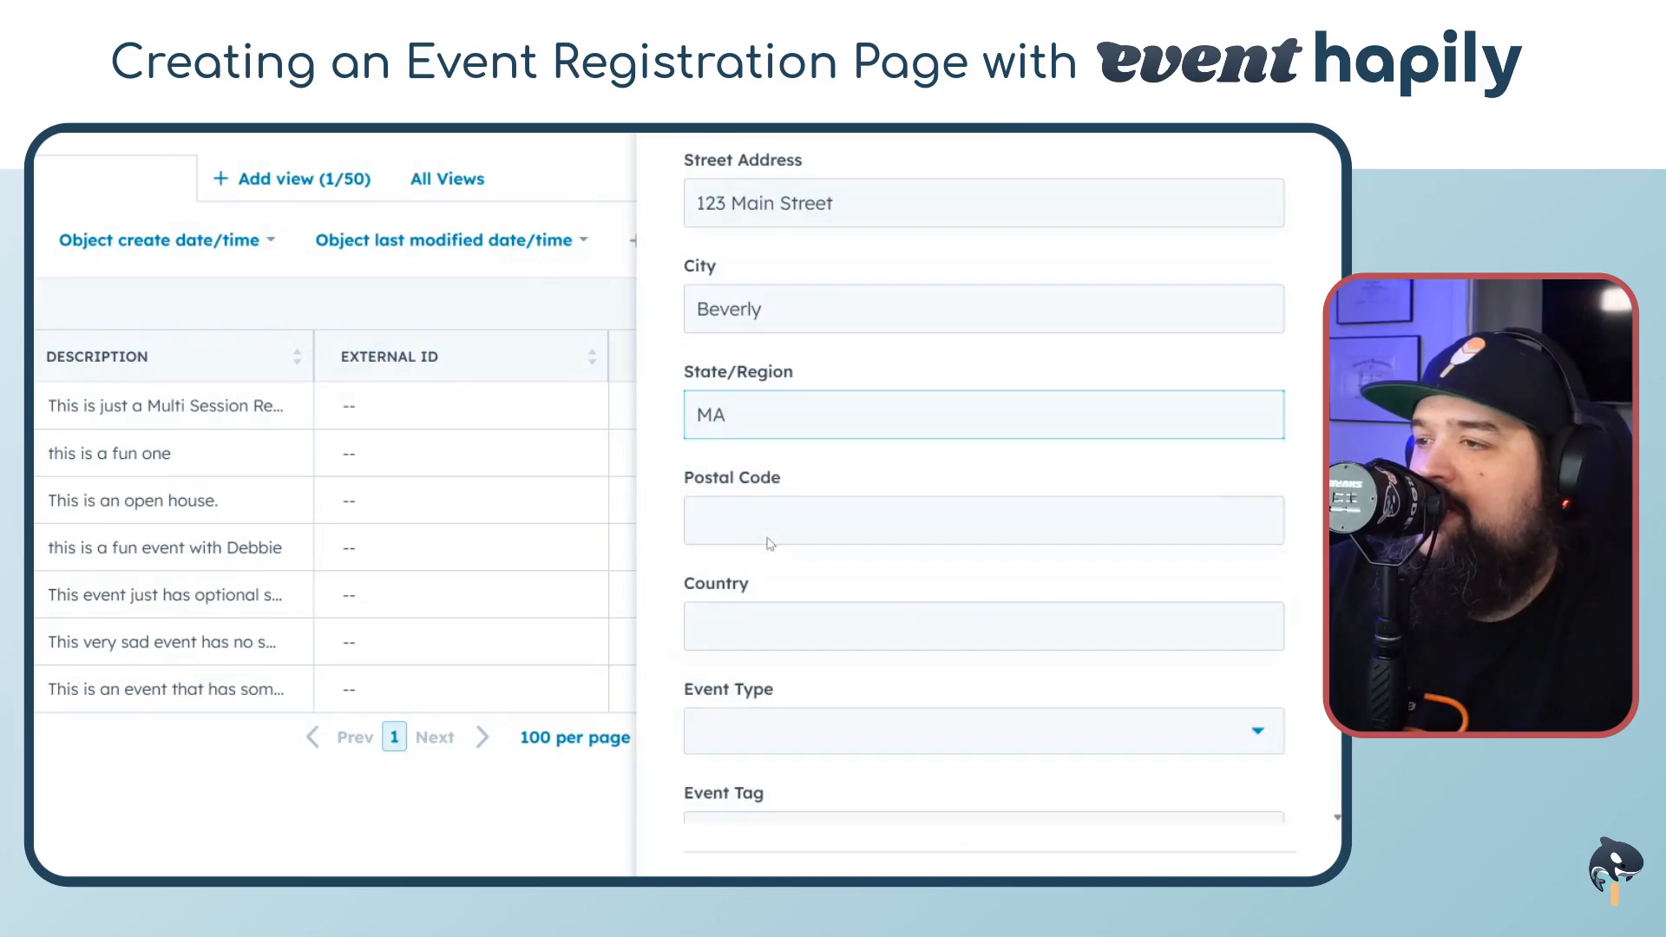
pyautogui.click(780, 510)
pyautogui.write('12345')
pyautogui.click(780, 643)
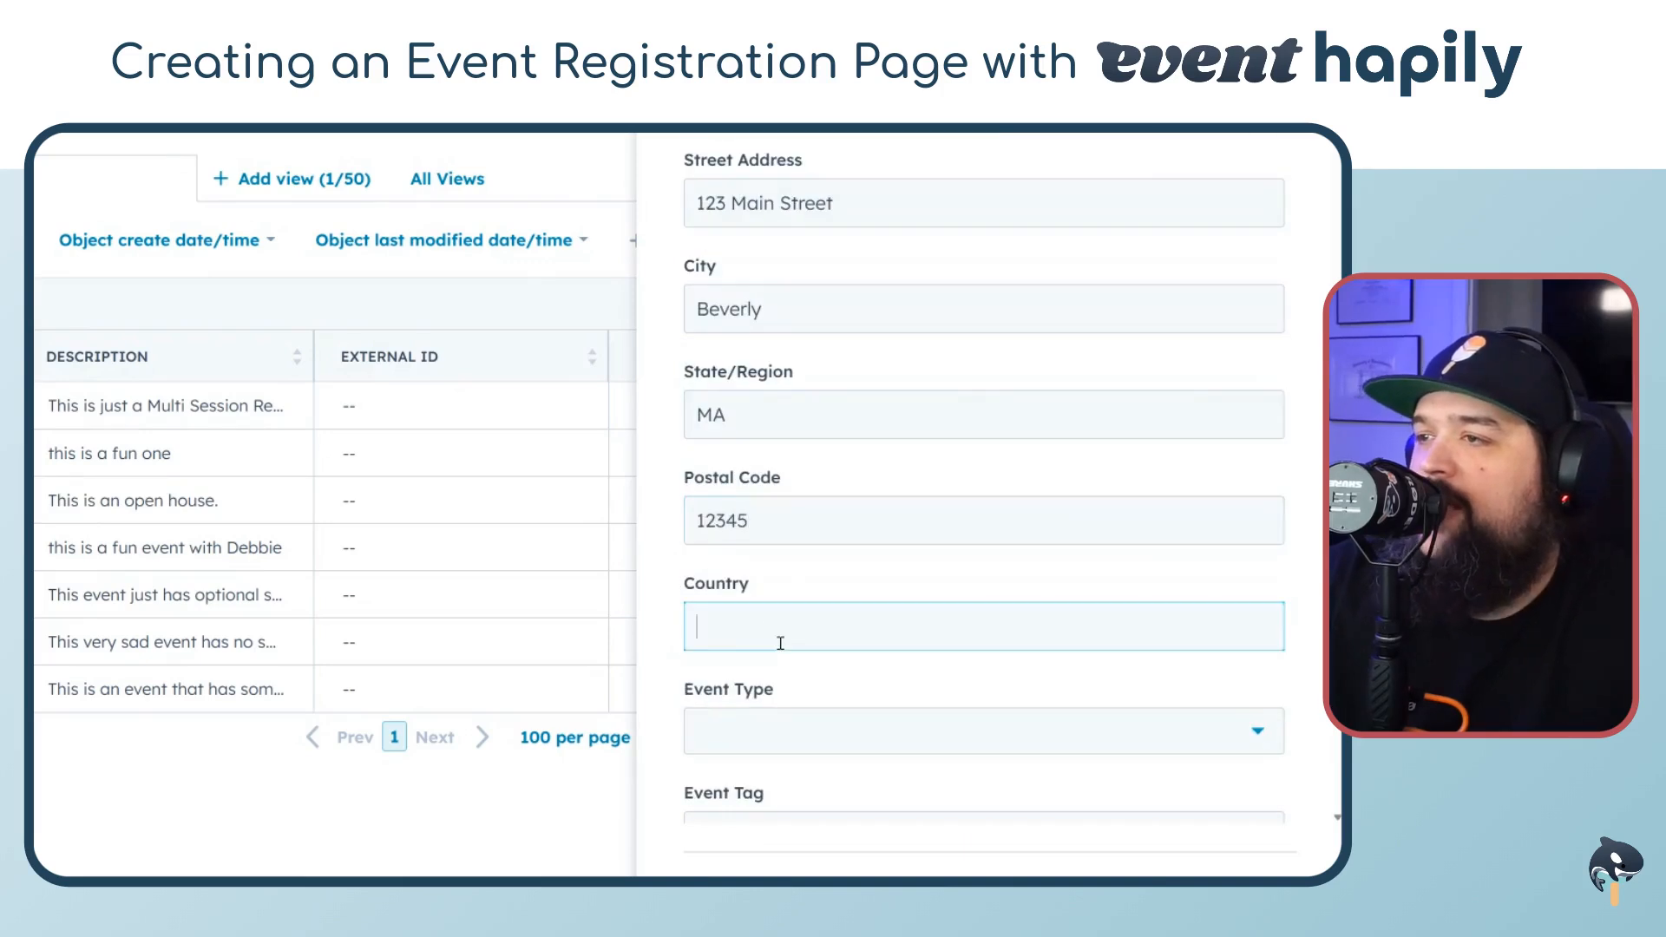
# Set the Country to USA
pyautogui.write('USA')
pyautogui.scroll(-5, 870, 532)
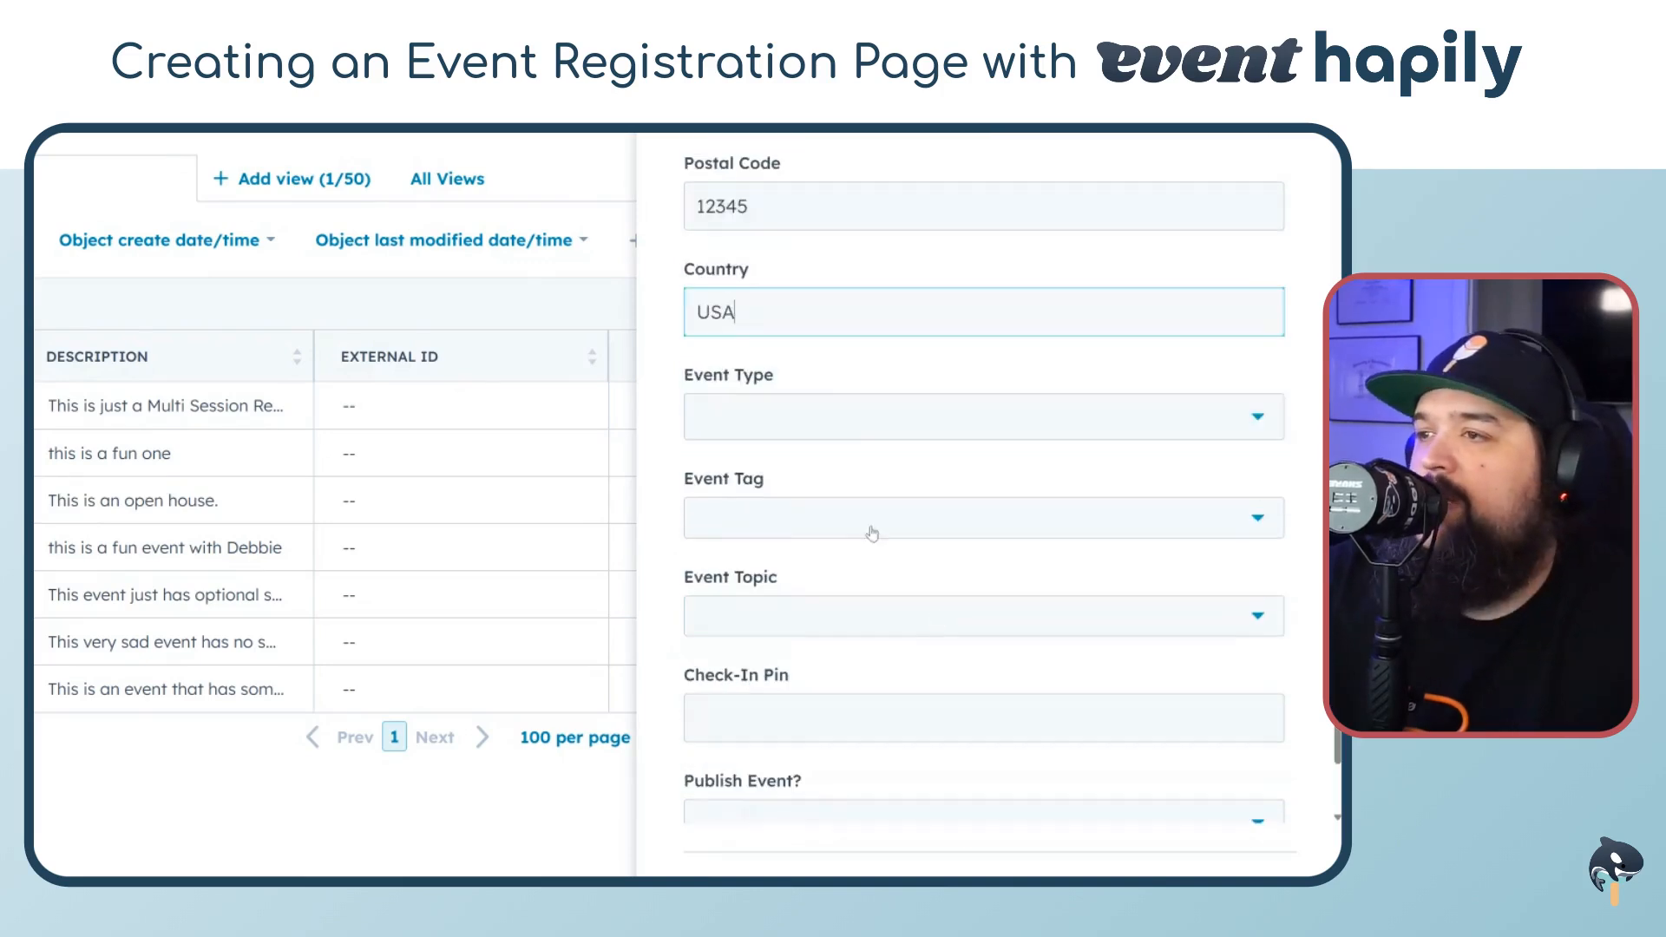
pyautogui.click(810, 260)
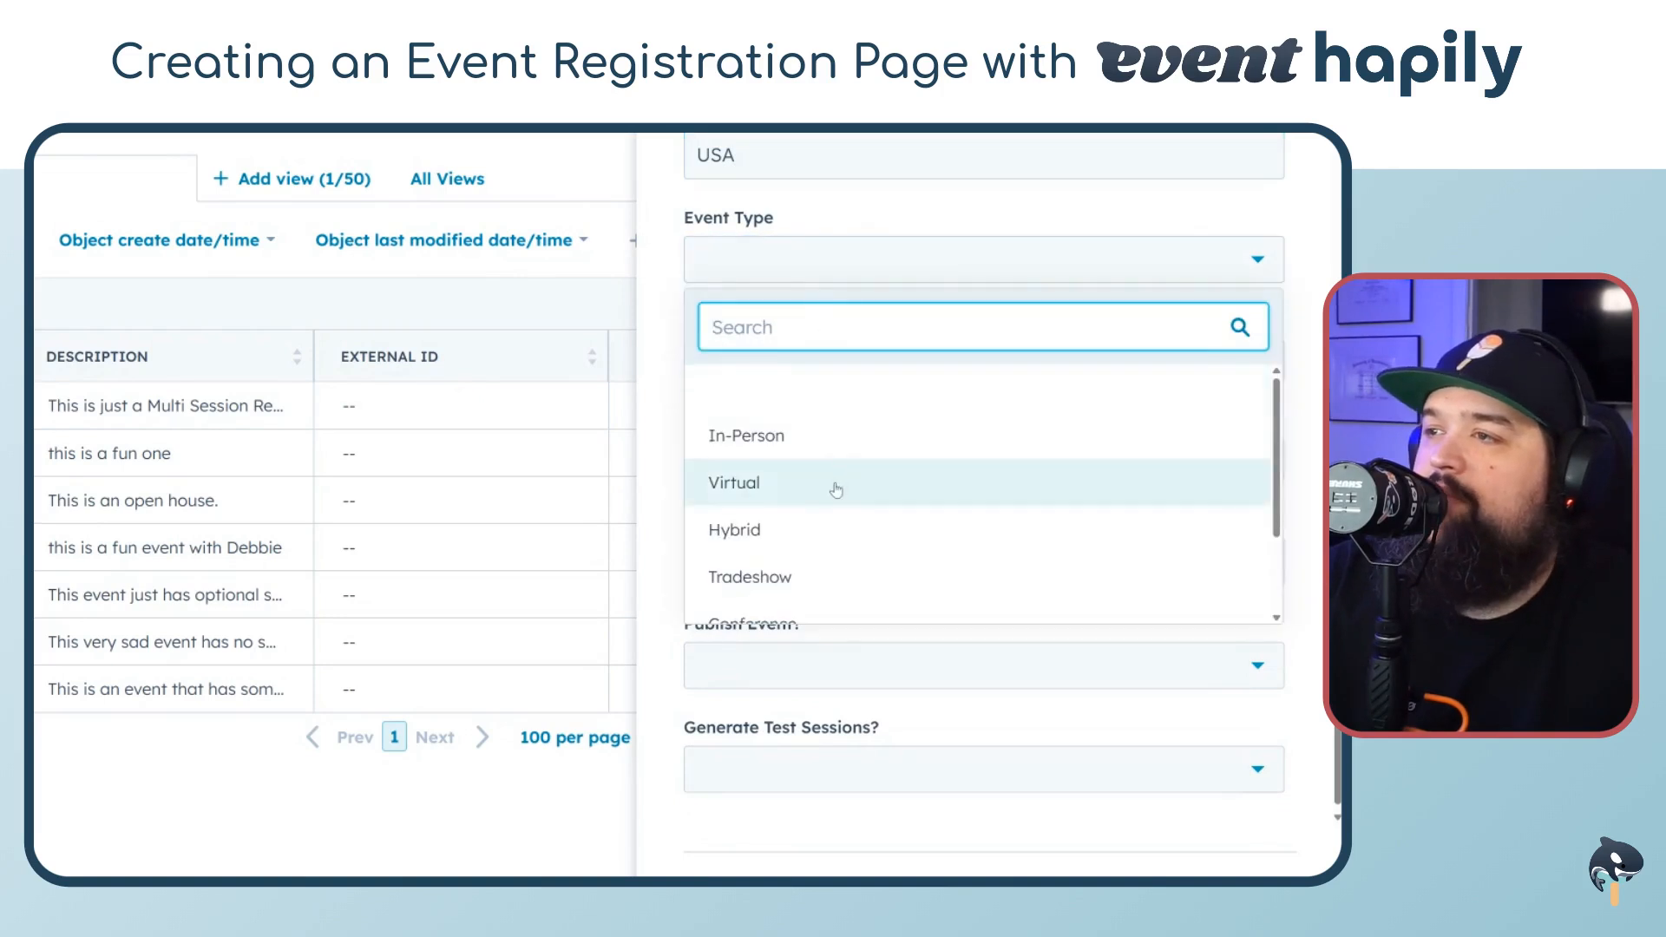
pyautogui.click(825, 438)
pyautogui.click(792, 243)
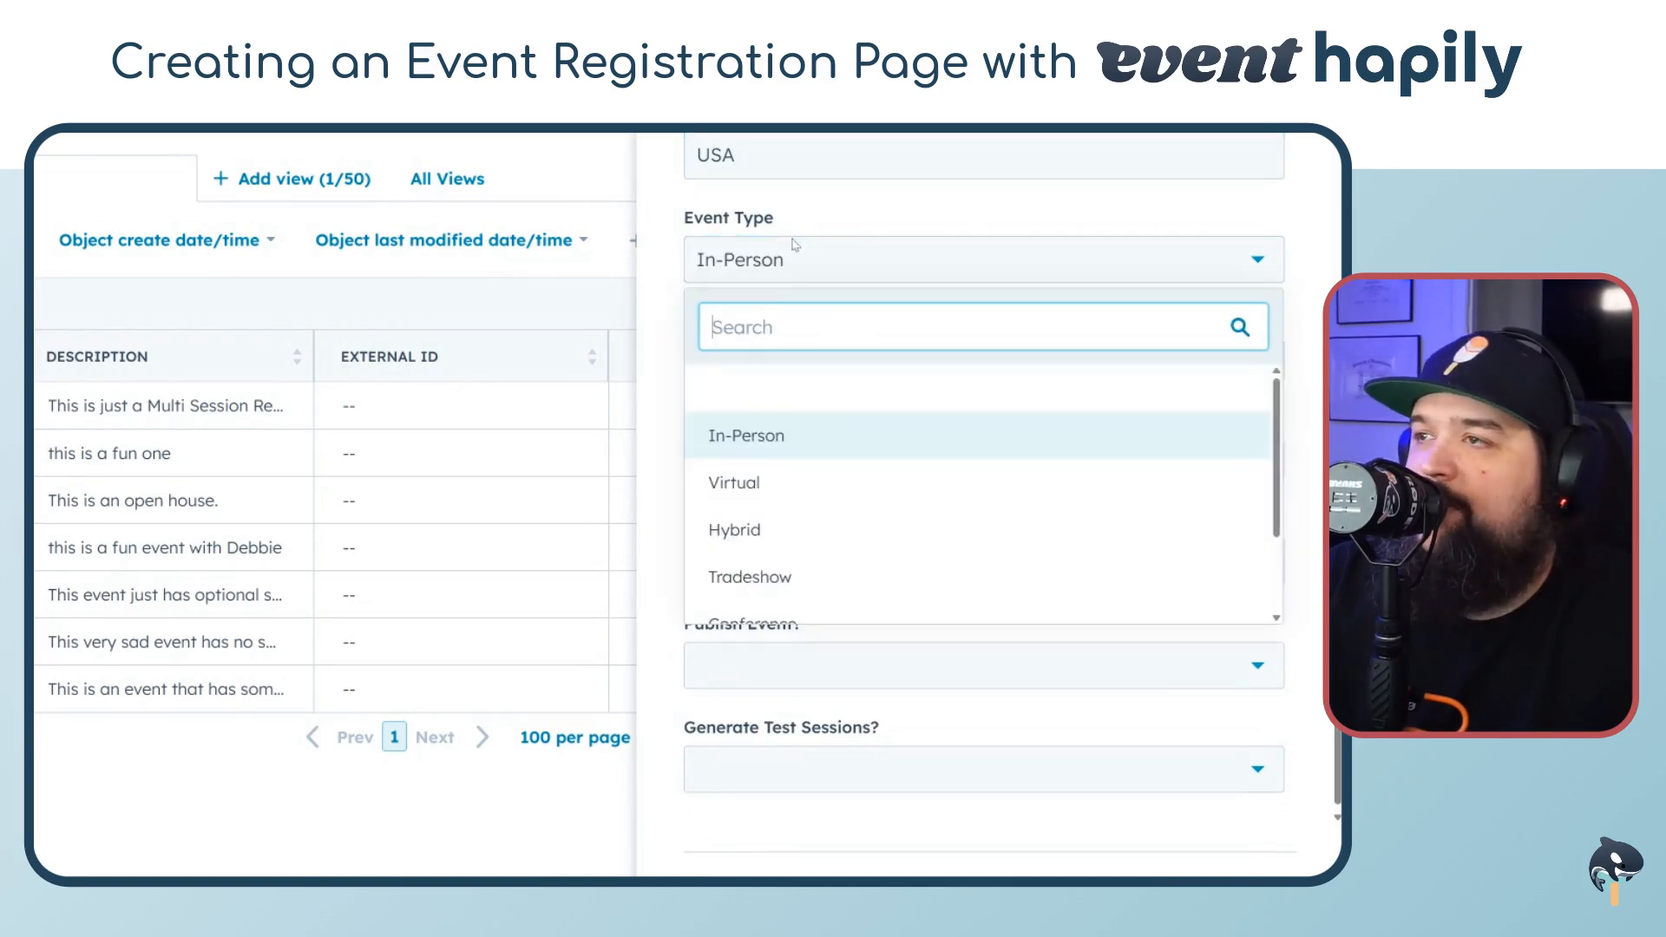
pyautogui.click(838, 387)
pyautogui.click(790, 261)
pyautogui.click(822, 384)
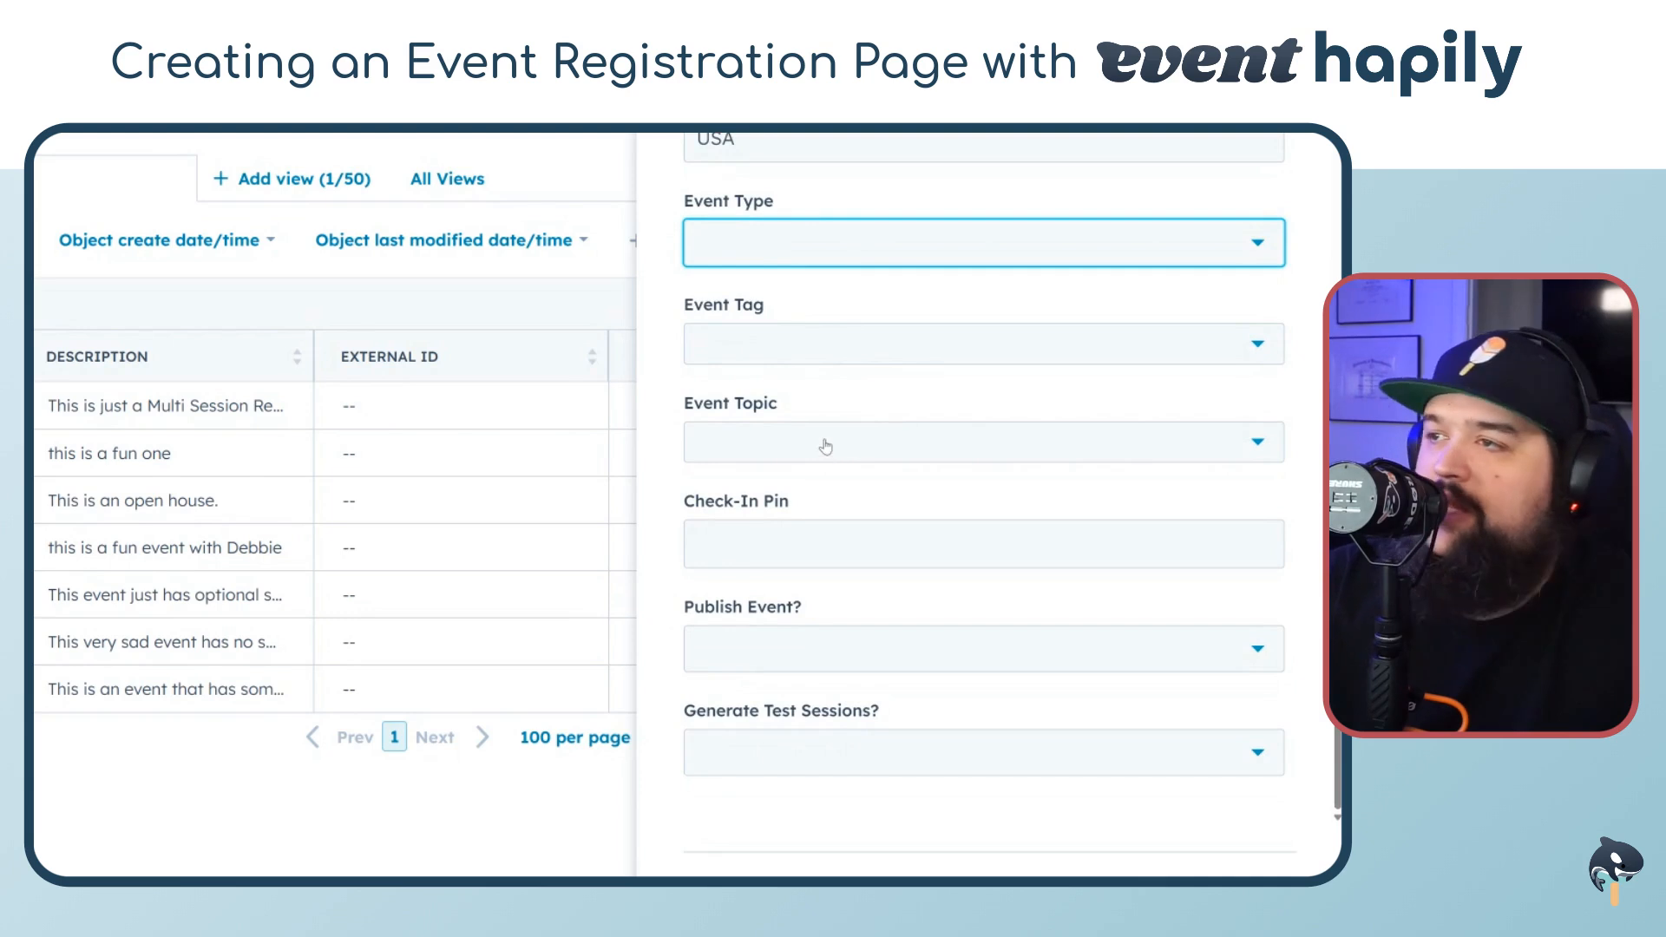
# Enter the event's Check-In PIN
pyautogui.click(822, 546)
pyautogui.write('1')
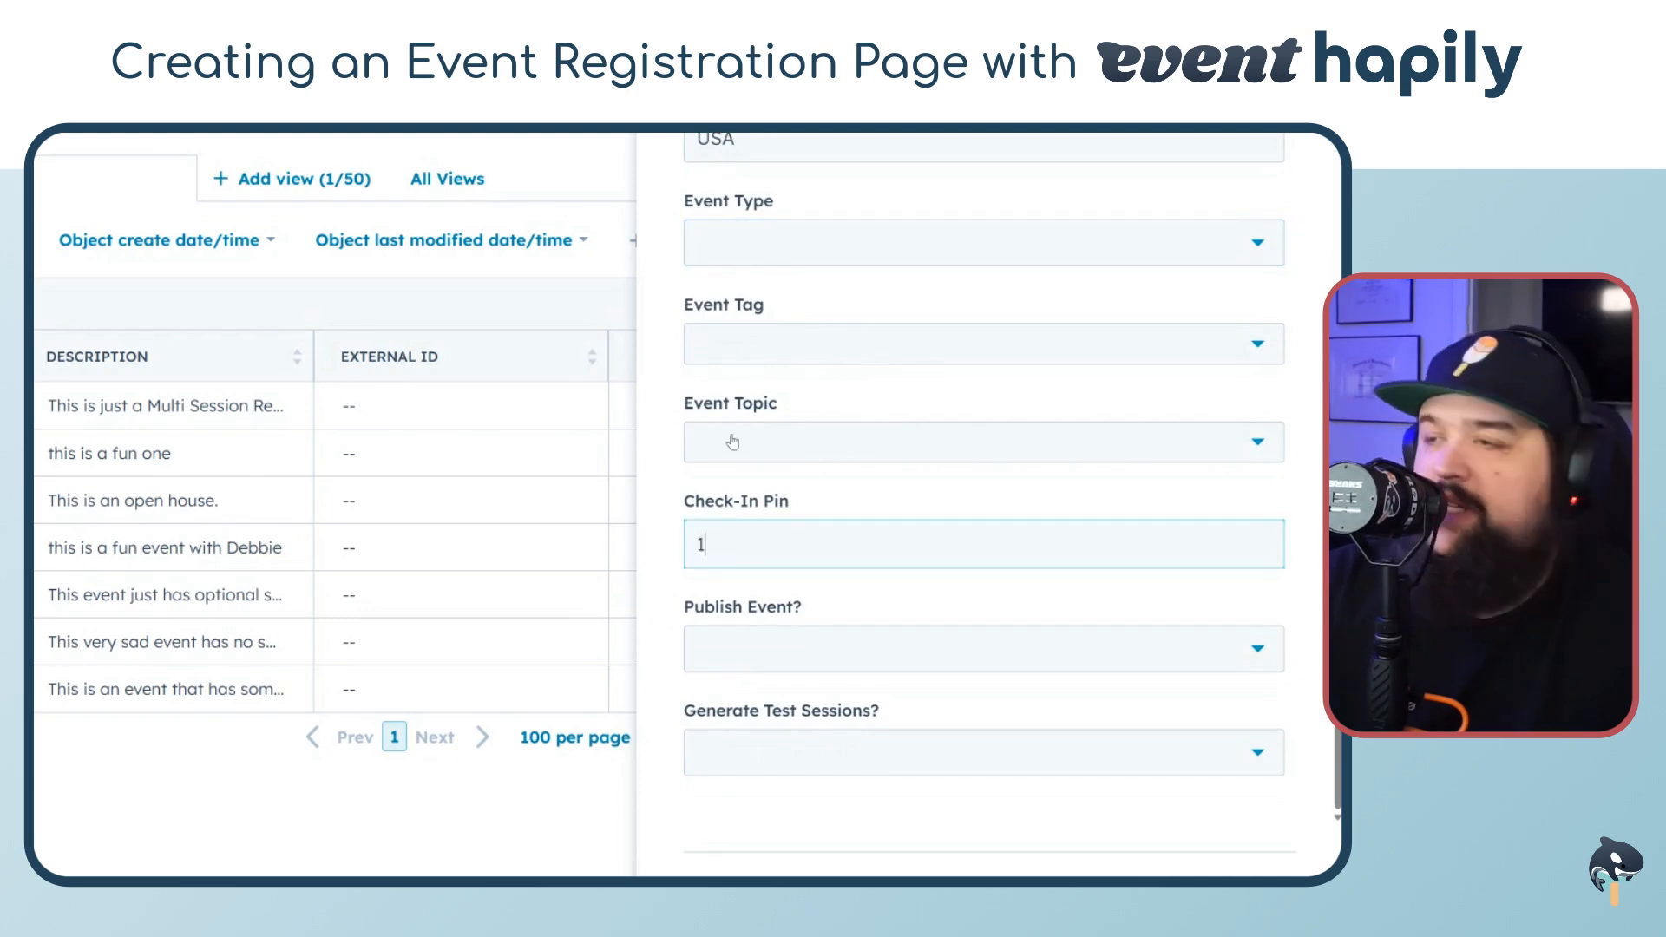
pyautogui.write('234')
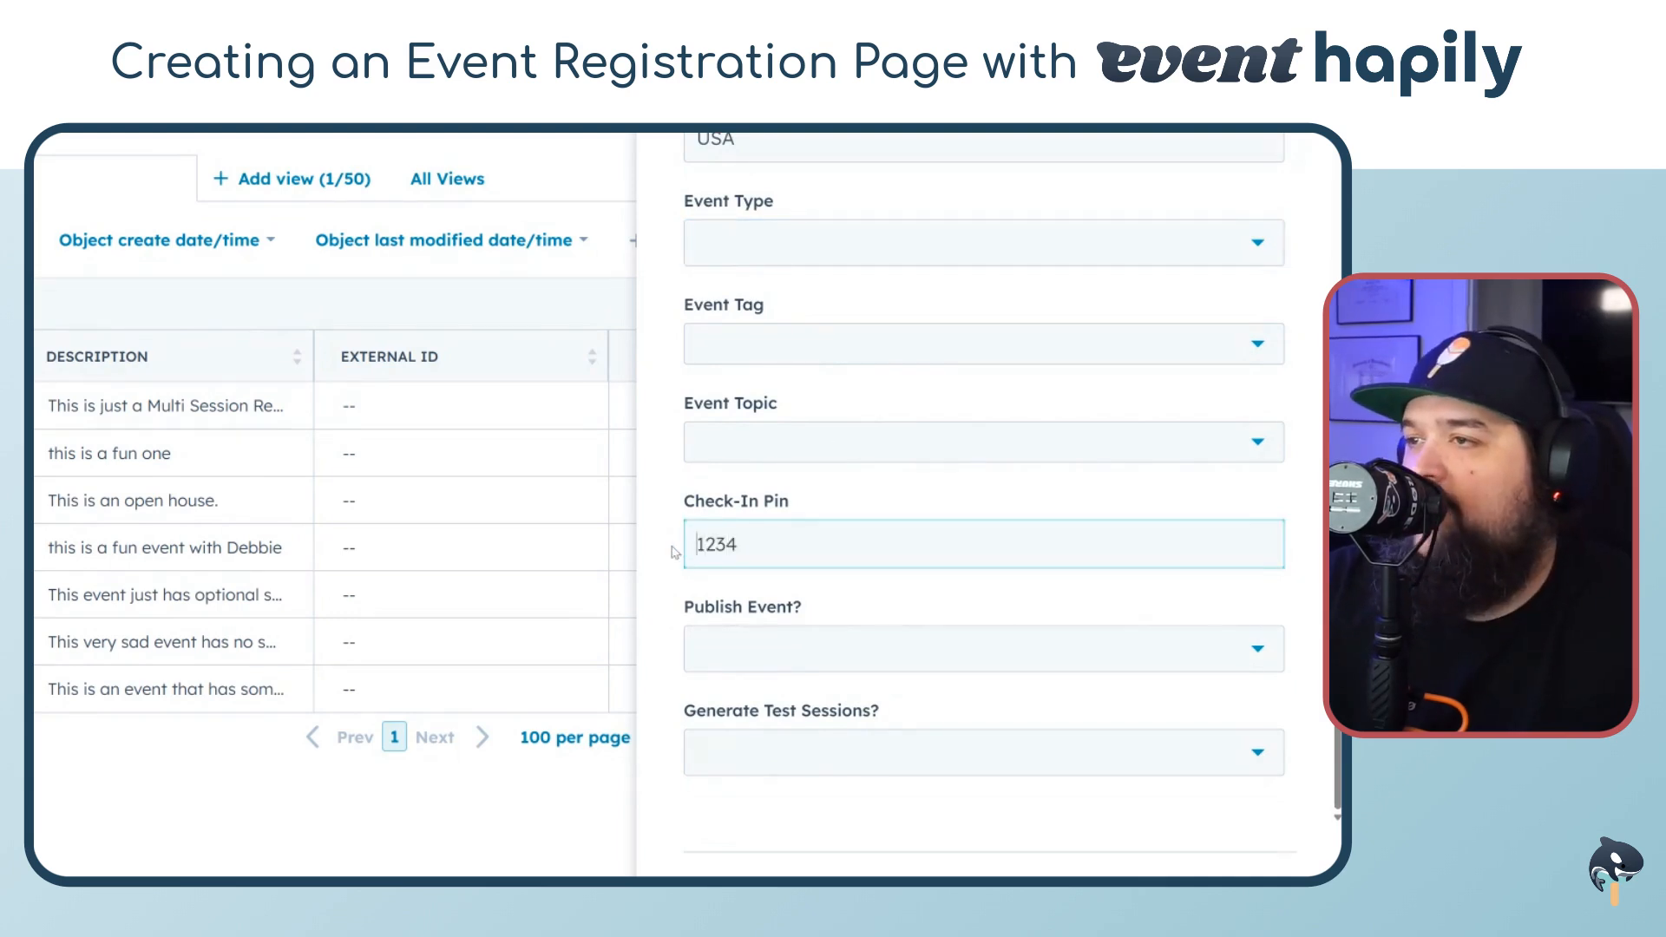
# Set Publish Event to Yes and create the event
pyautogui.click(853, 661)
pyautogui.click(776, 752)
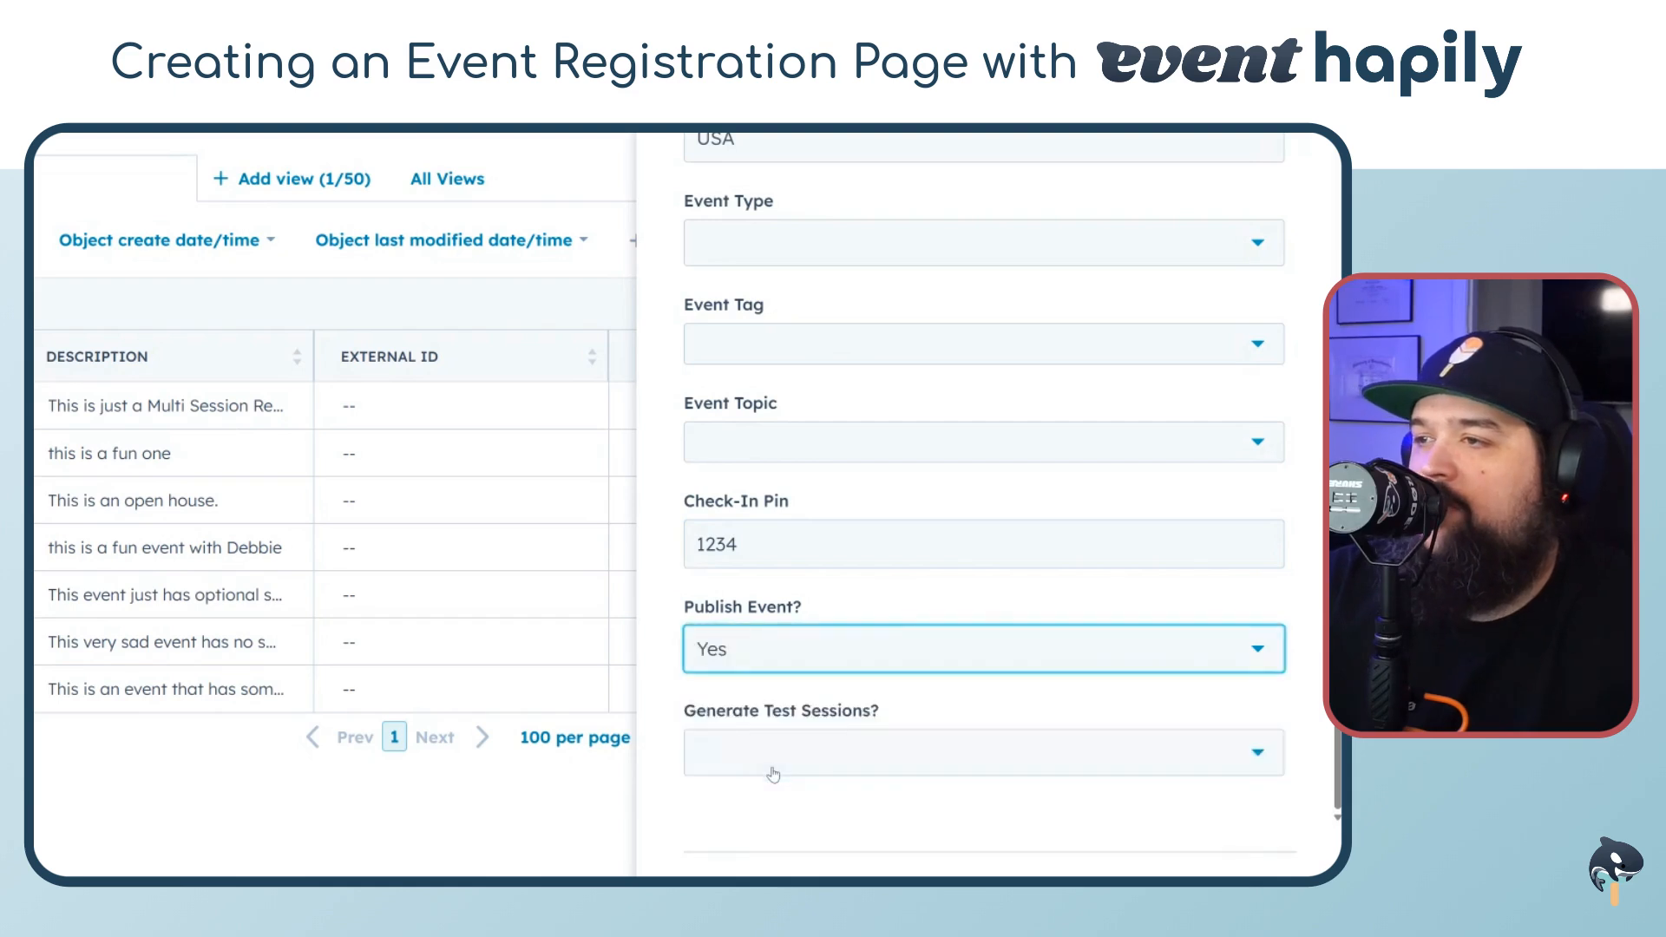
pyautogui.scroll(-2, 657, 687)
pyautogui.click(840, 769)
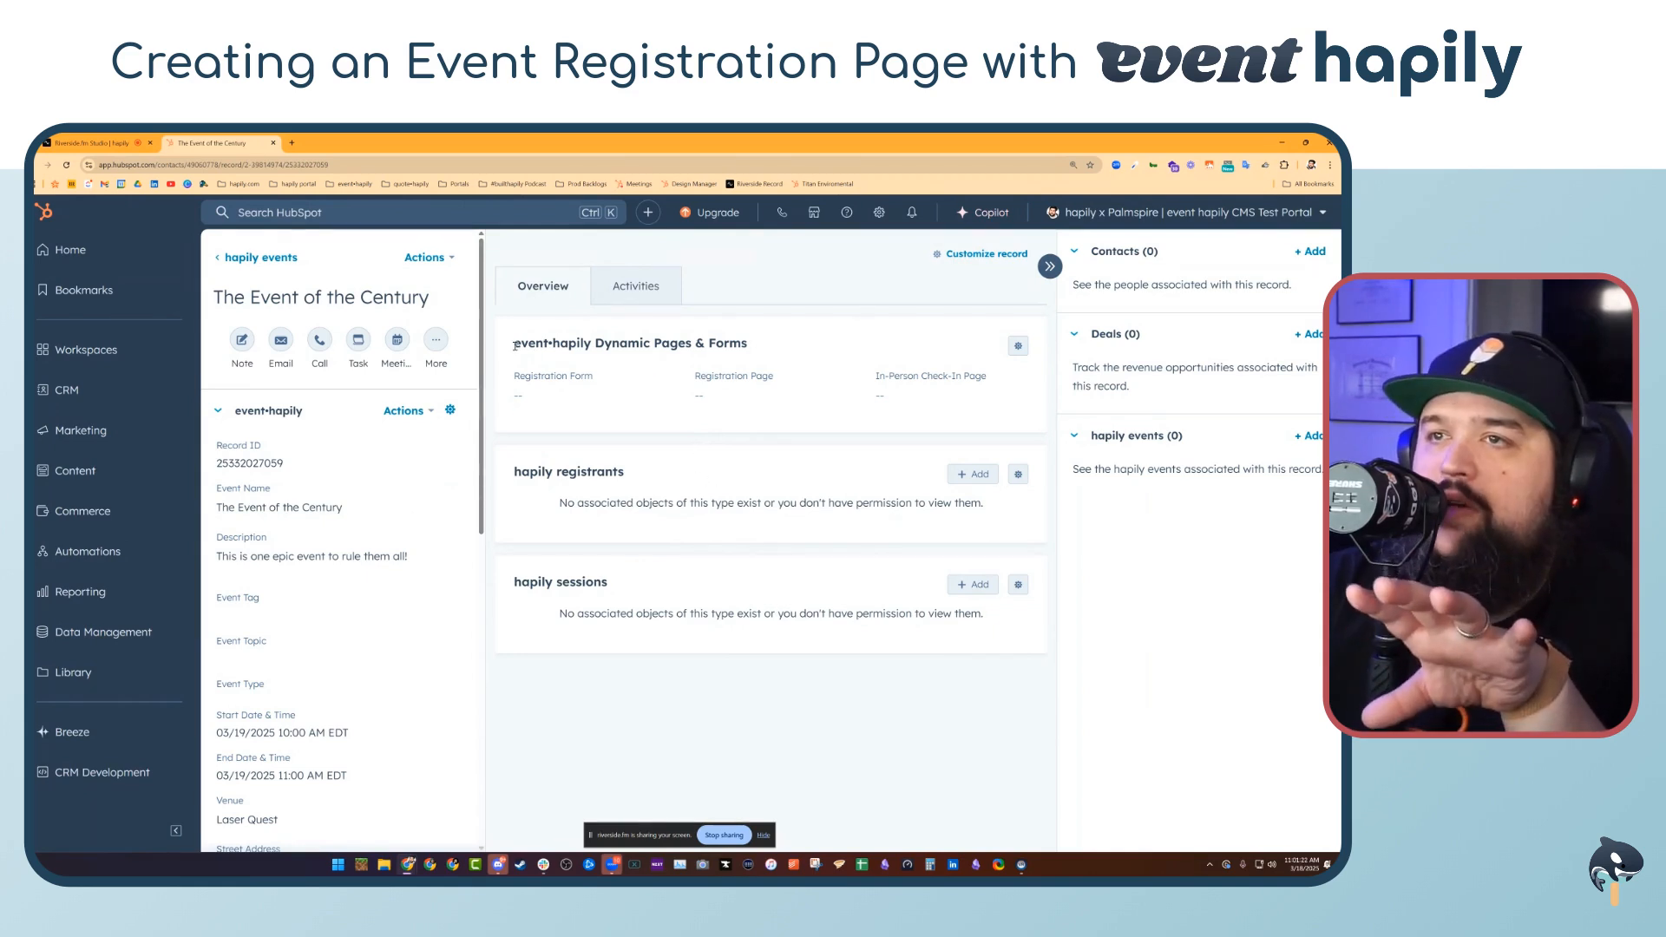
# Open the "event-hapily | New Event Created" workflow from the workflows list
pyautogui.moveTo(516, 346); pyautogui.dragTo(742, 349)
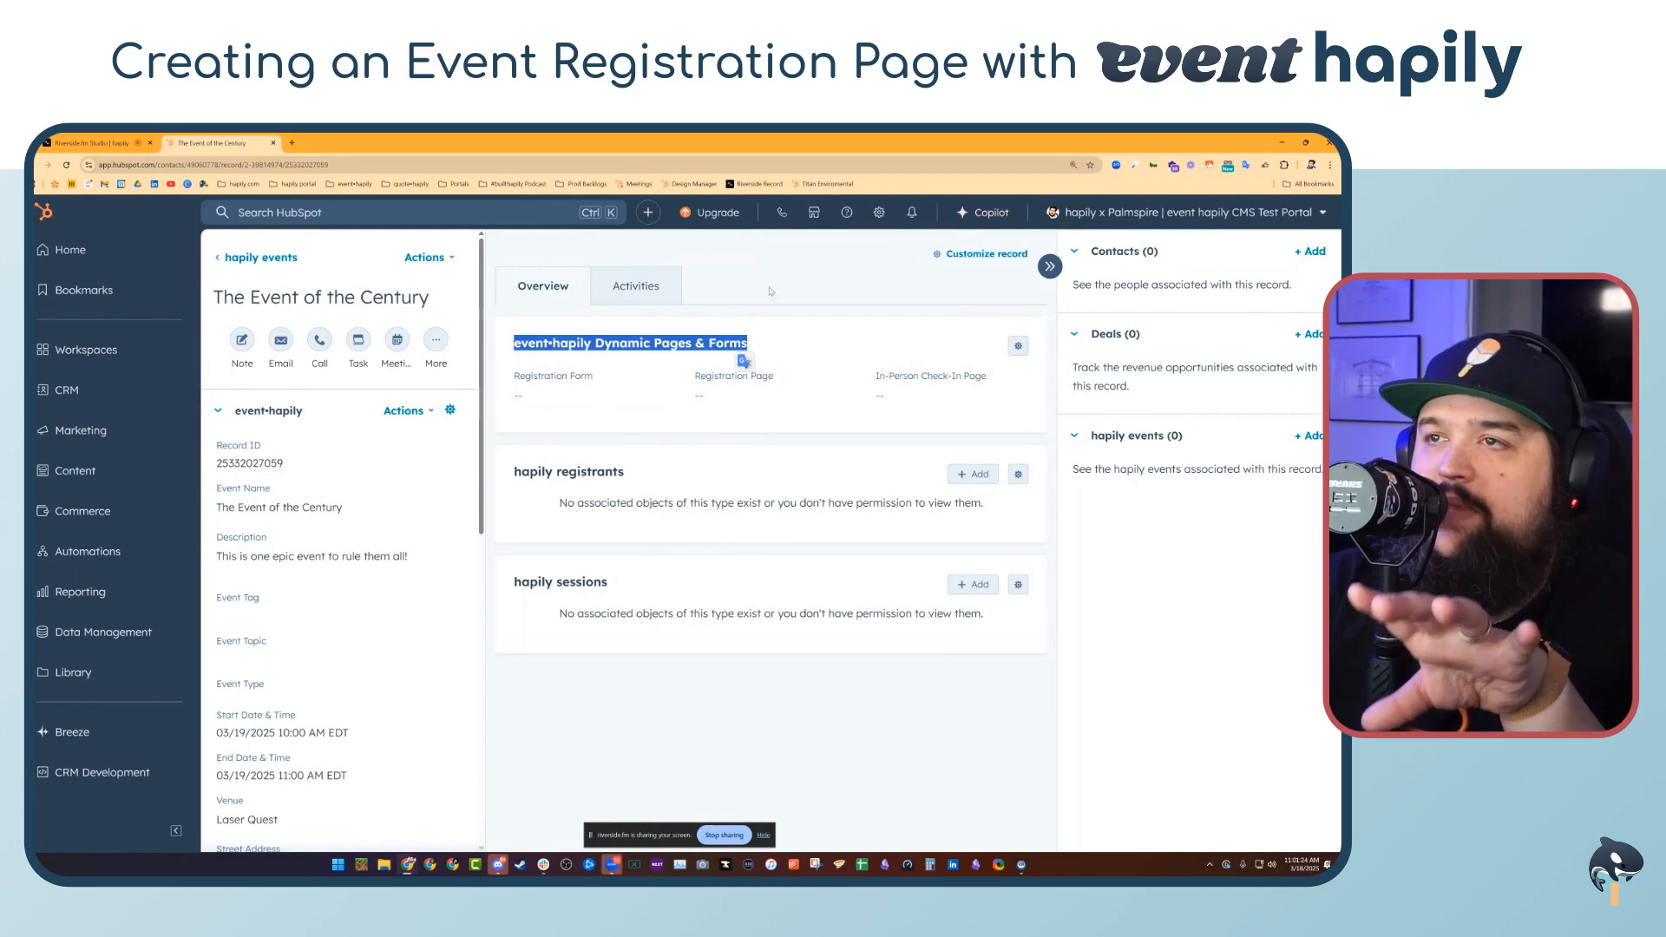
pyautogui.click(770, 255)
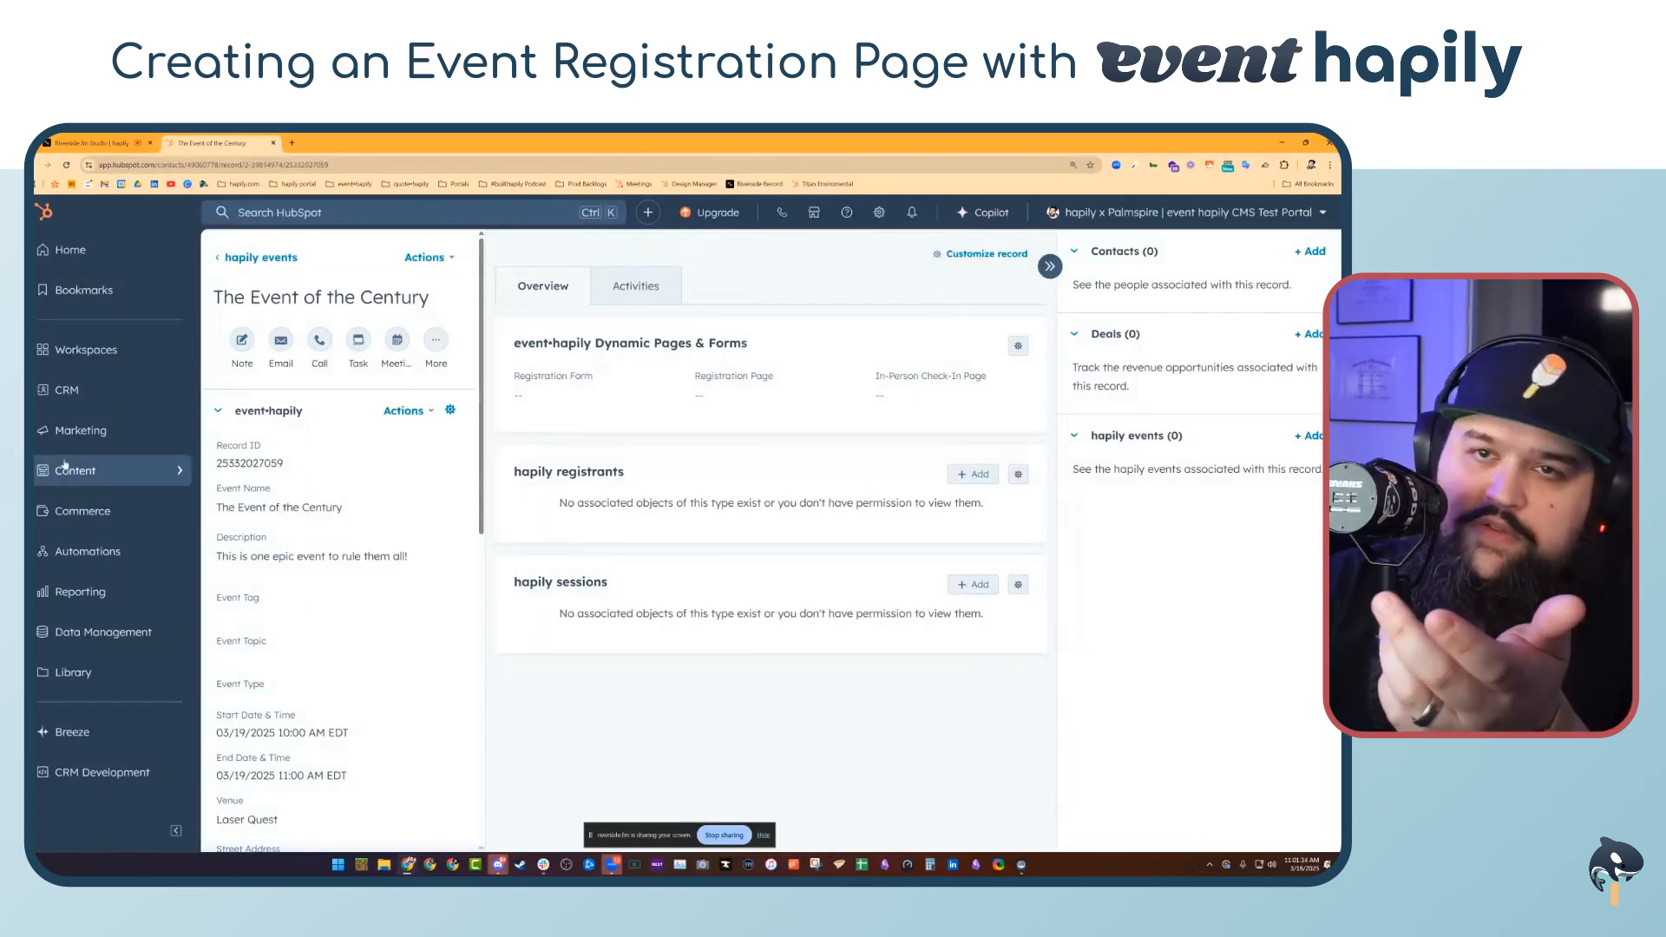
pyautogui.rightClick(123, 561)
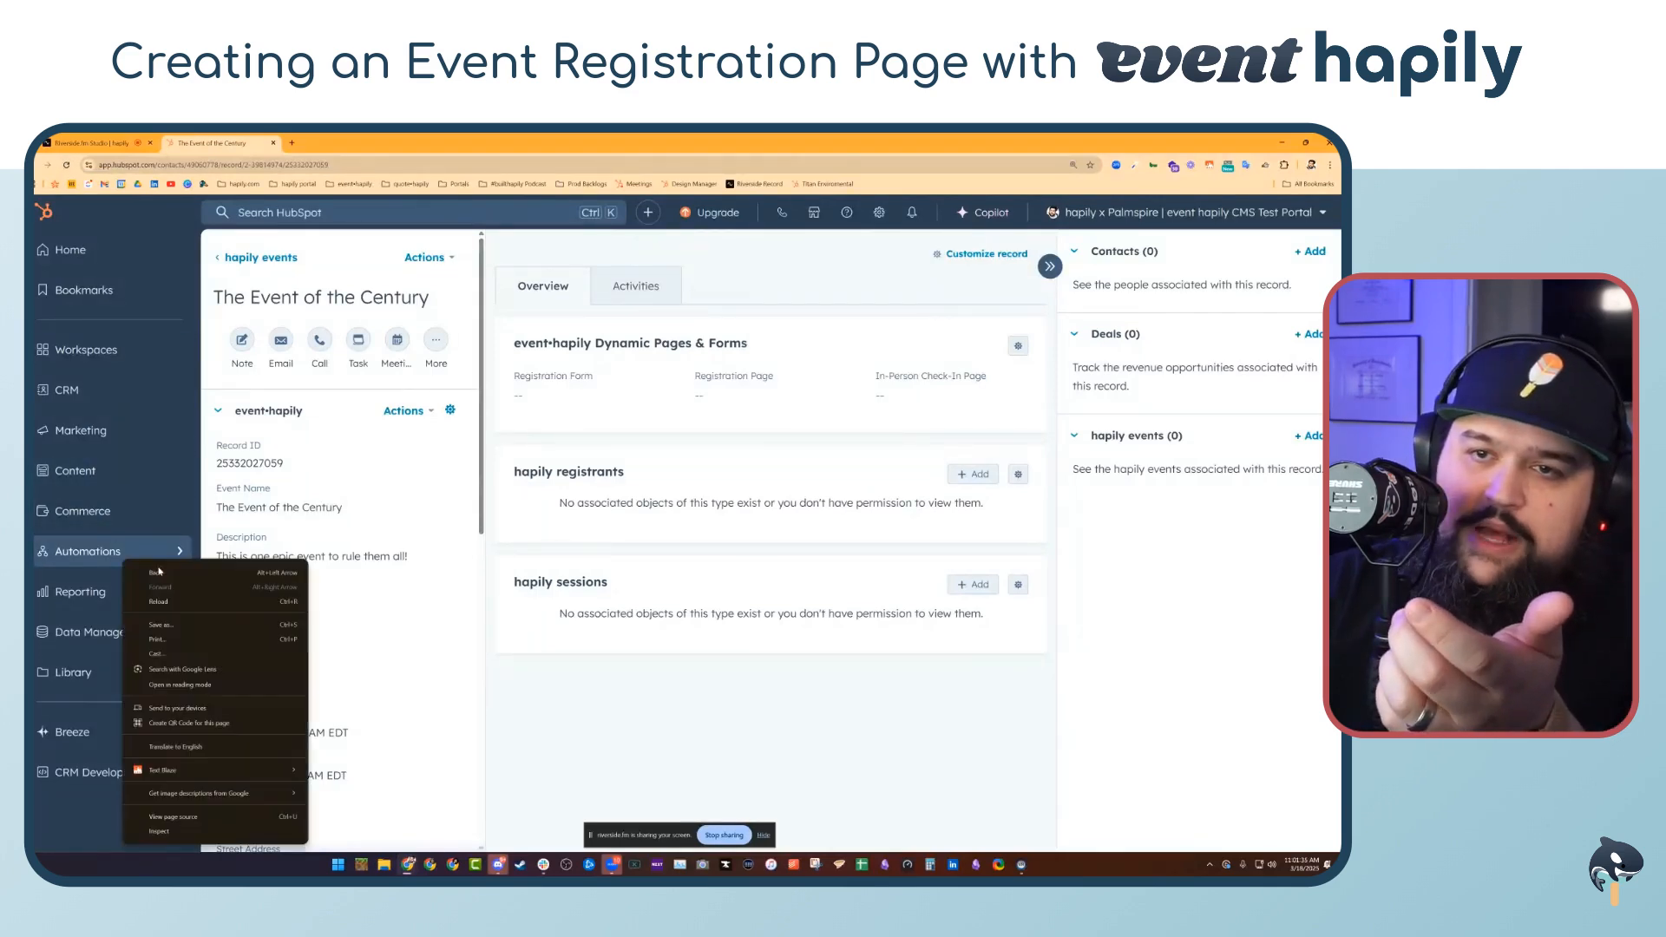
pyautogui.click(83, 560)
pyautogui.rightClick(249, 561)
pyautogui.click(332, 587)
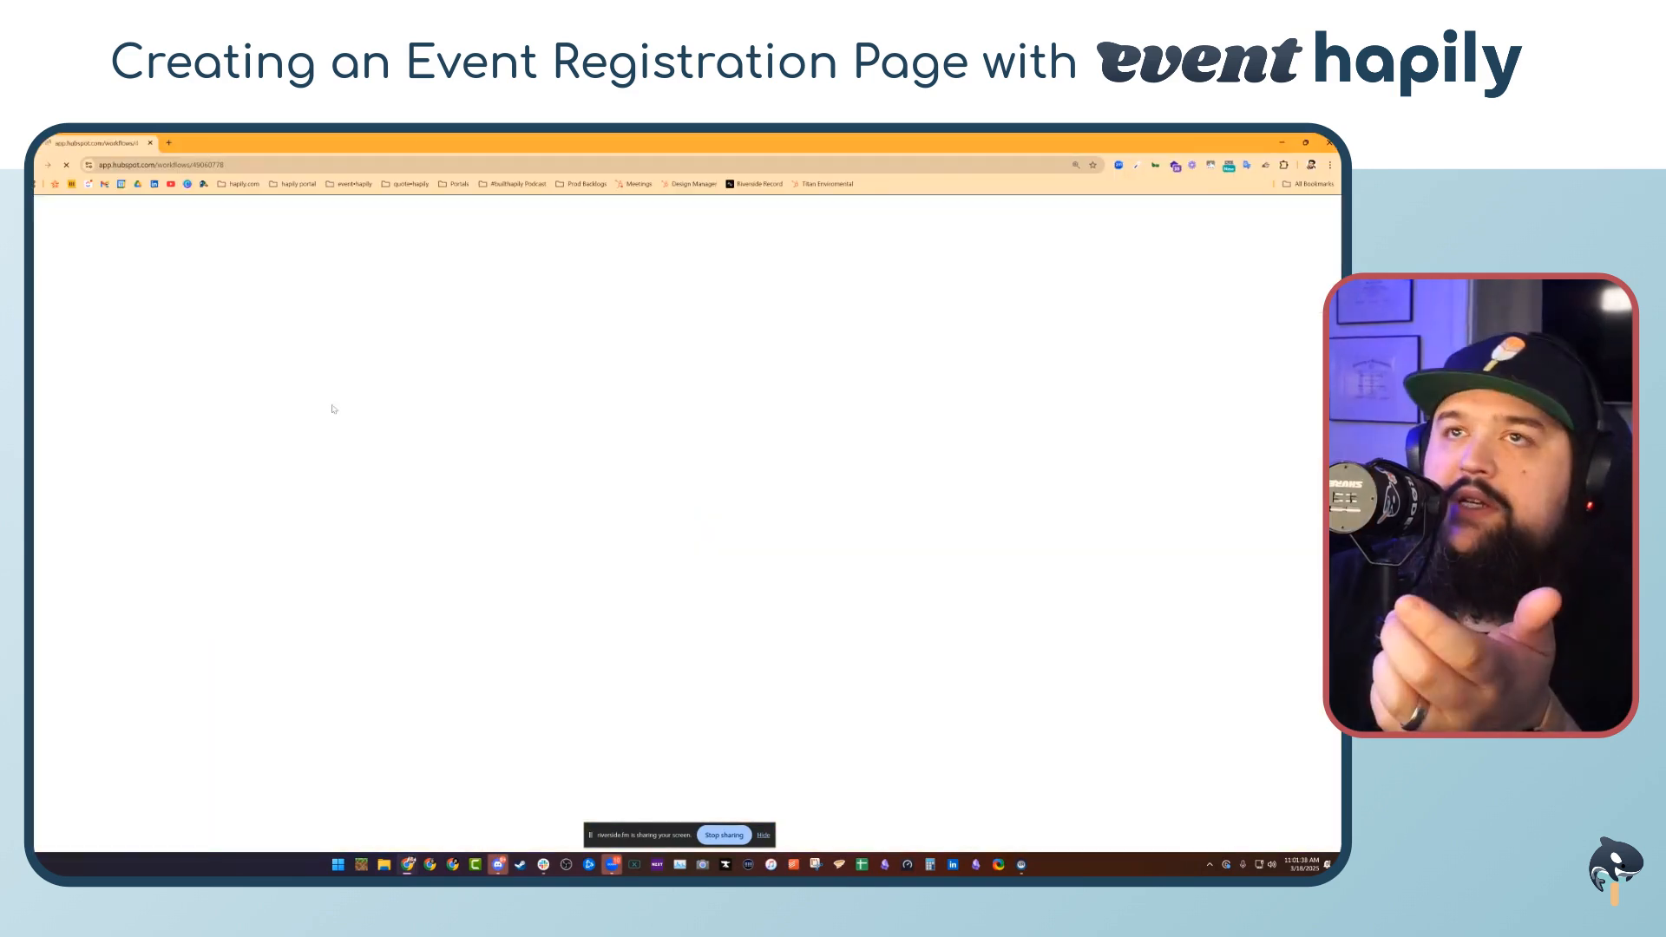
pyautogui.scroll(-3, 633, 574)
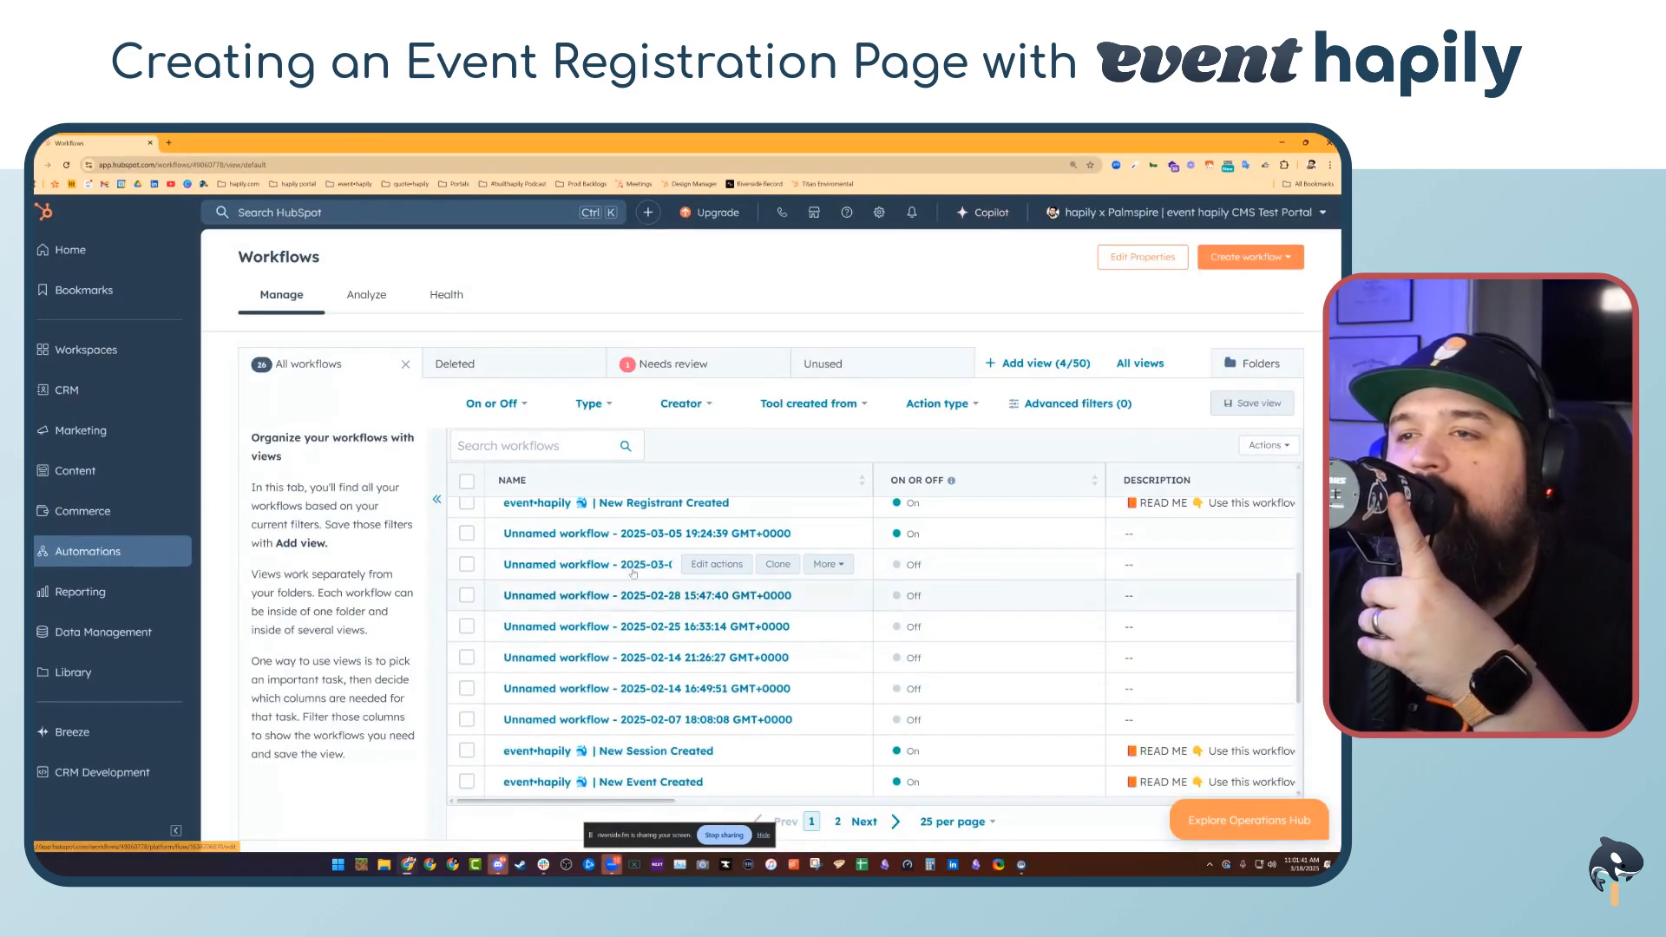
pyautogui.scroll(-3, 633, 573)
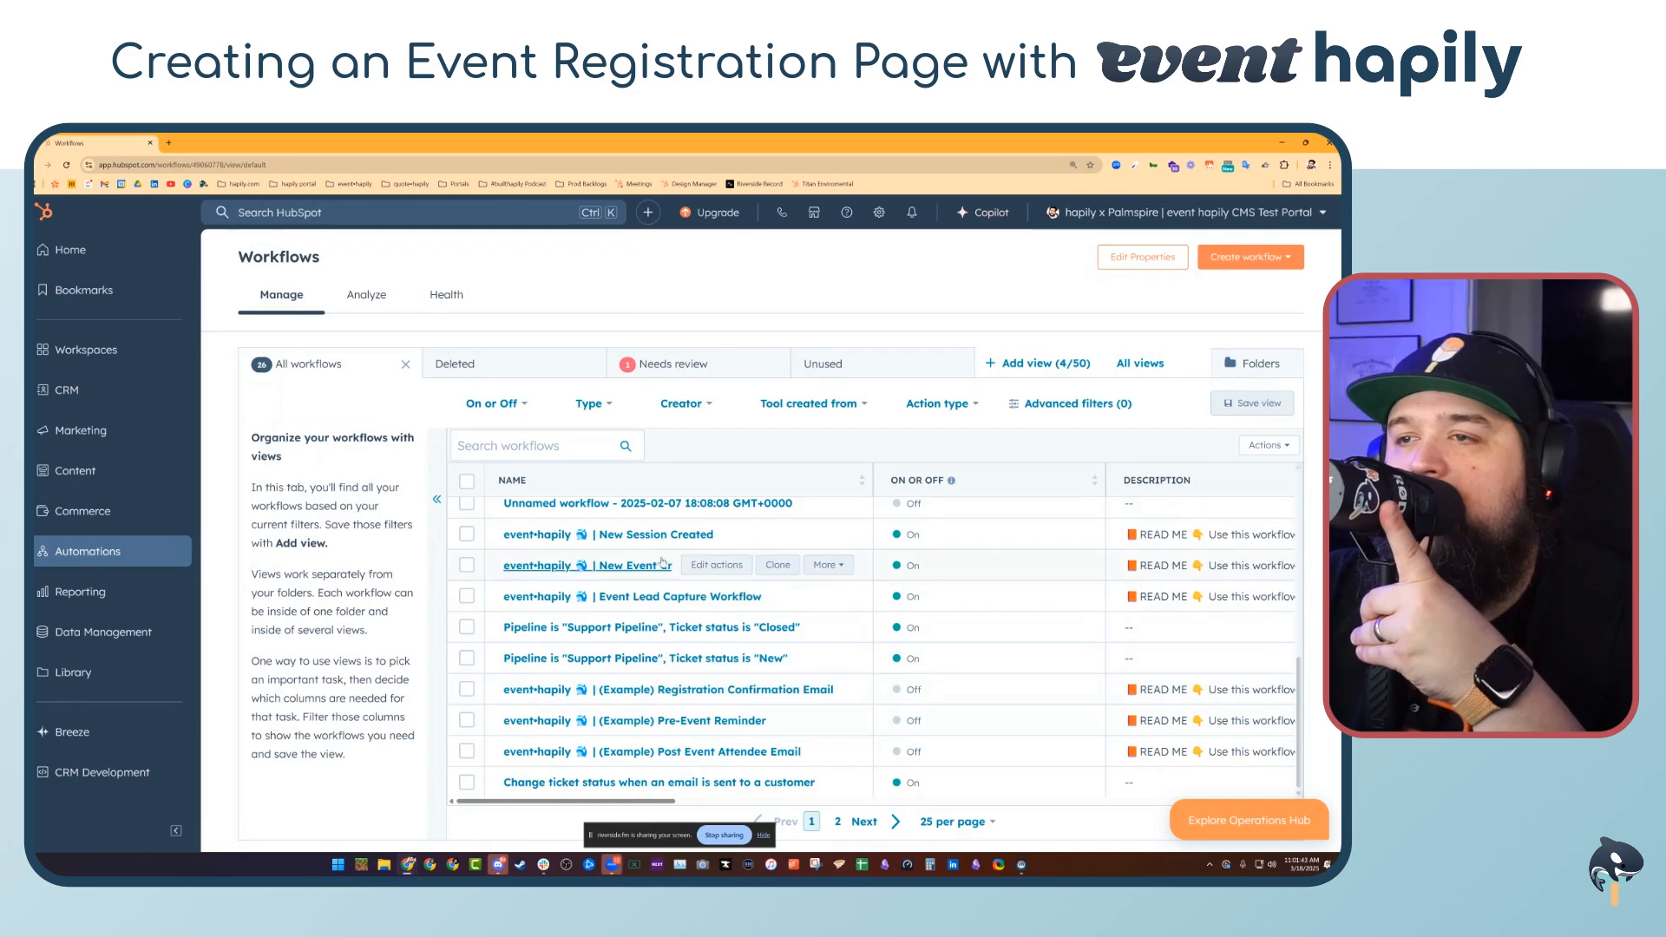
pyautogui.click(618, 571)
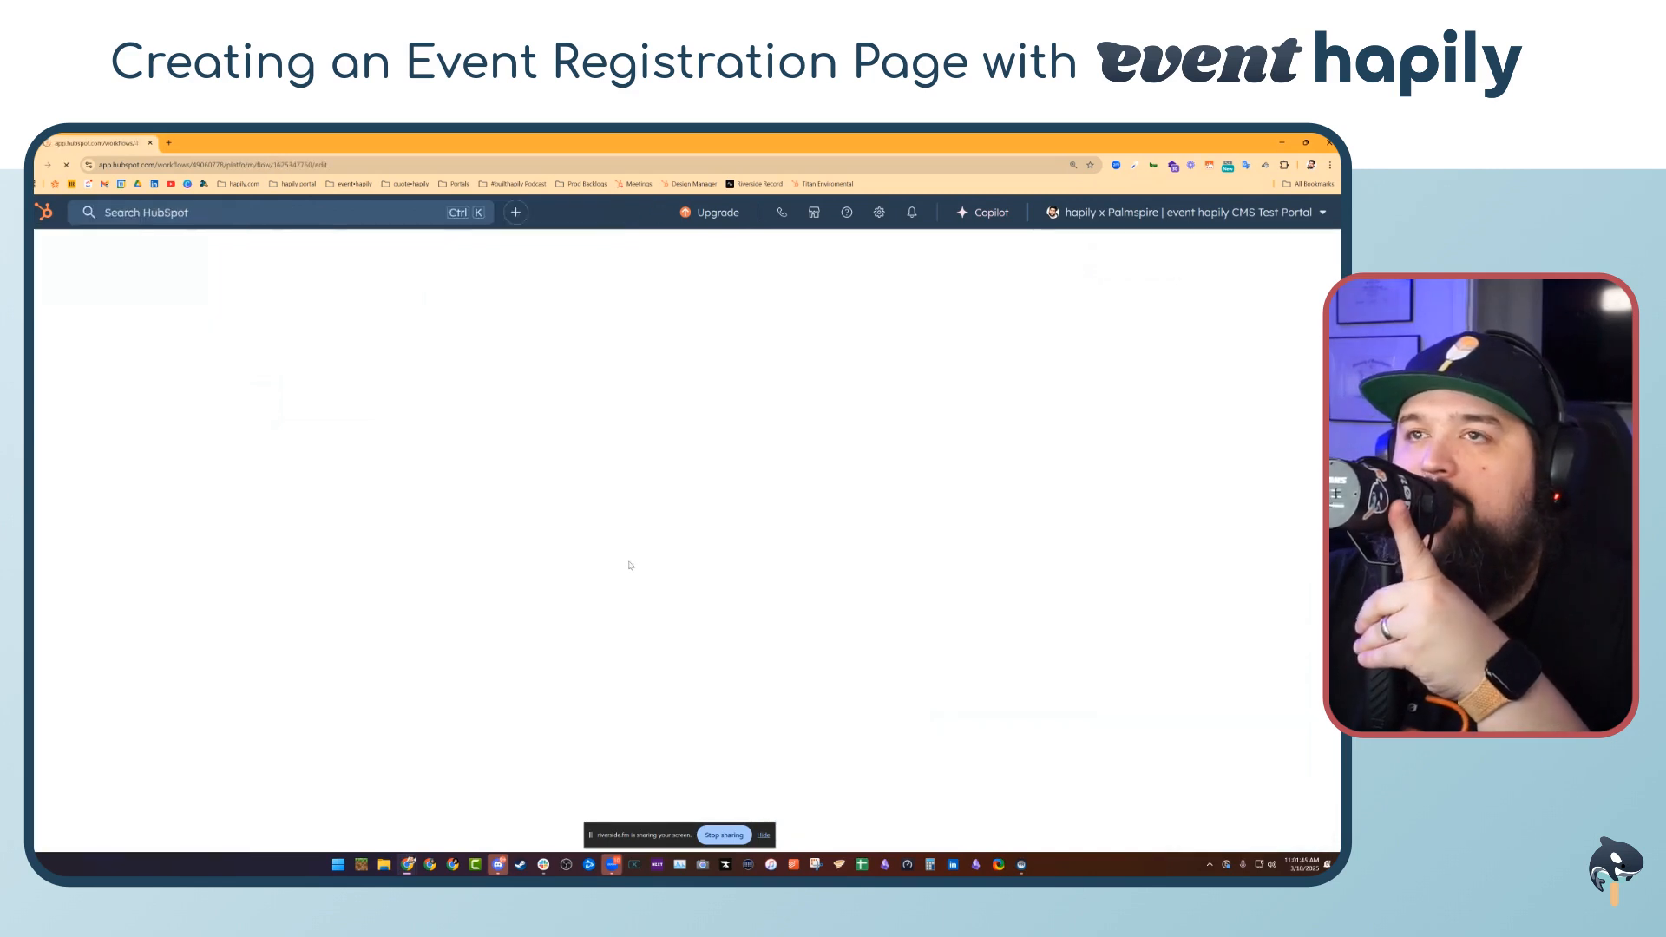
# Examine the workflow's edit-record actions that set the registration form, check-in page and registration page links
pyautogui.scroll(-5, 465, 533)
pyautogui.scroll(-6, 465, 533)
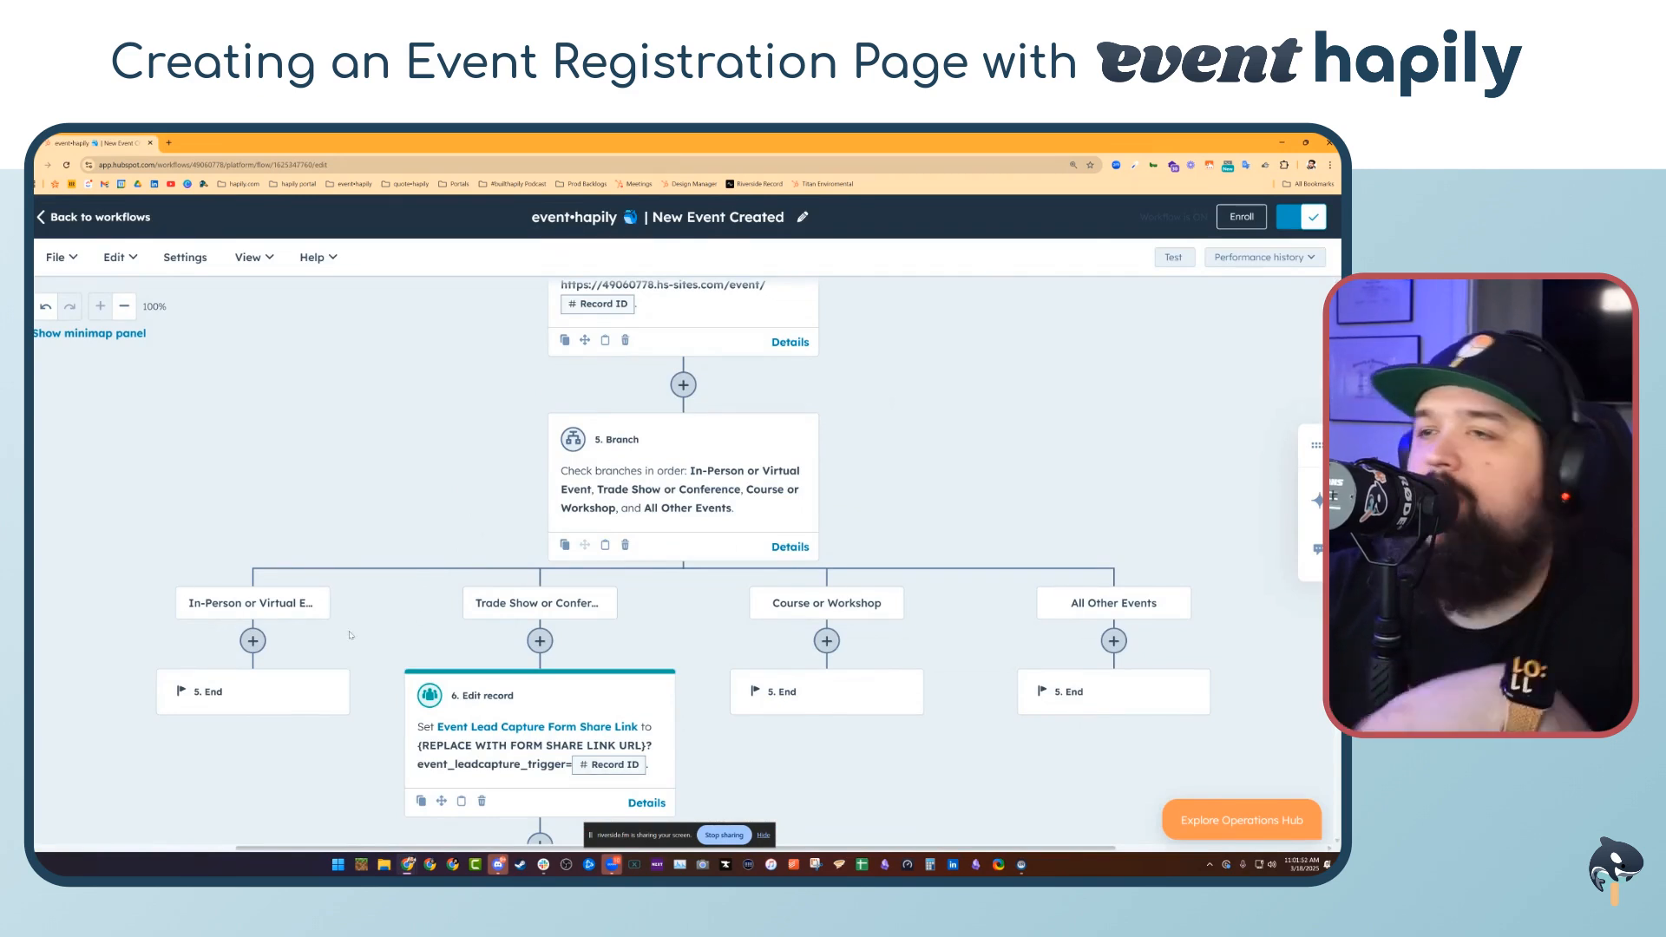
pyautogui.scroll(3, 341, 486)
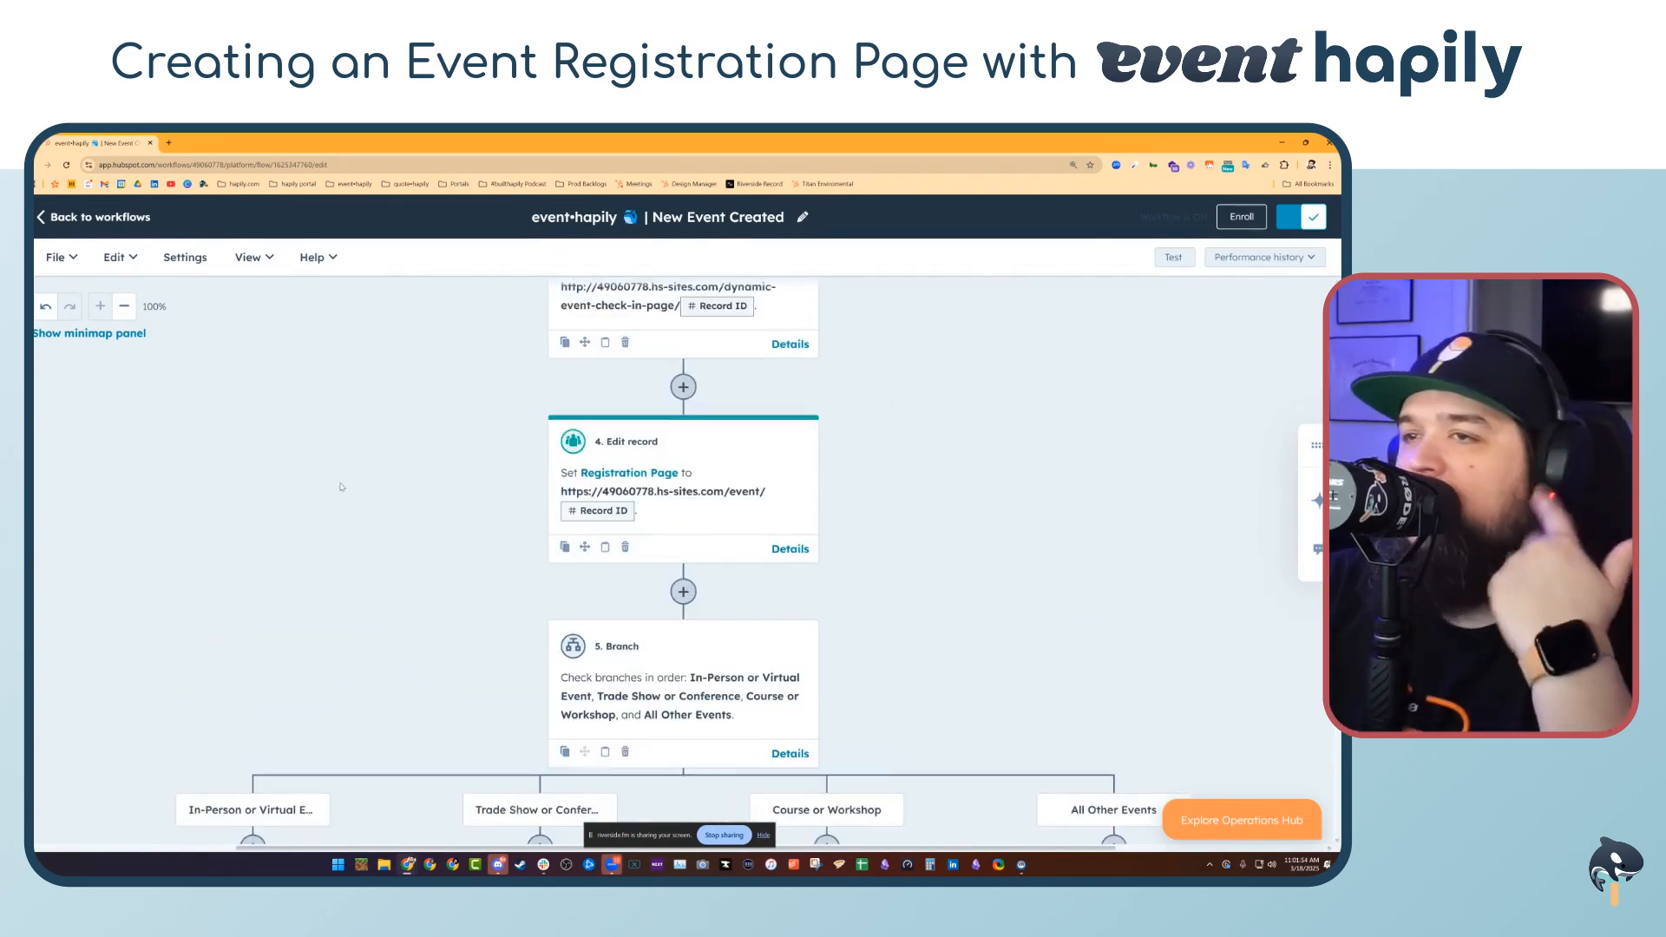
pyautogui.scroll(4, 338, 489)
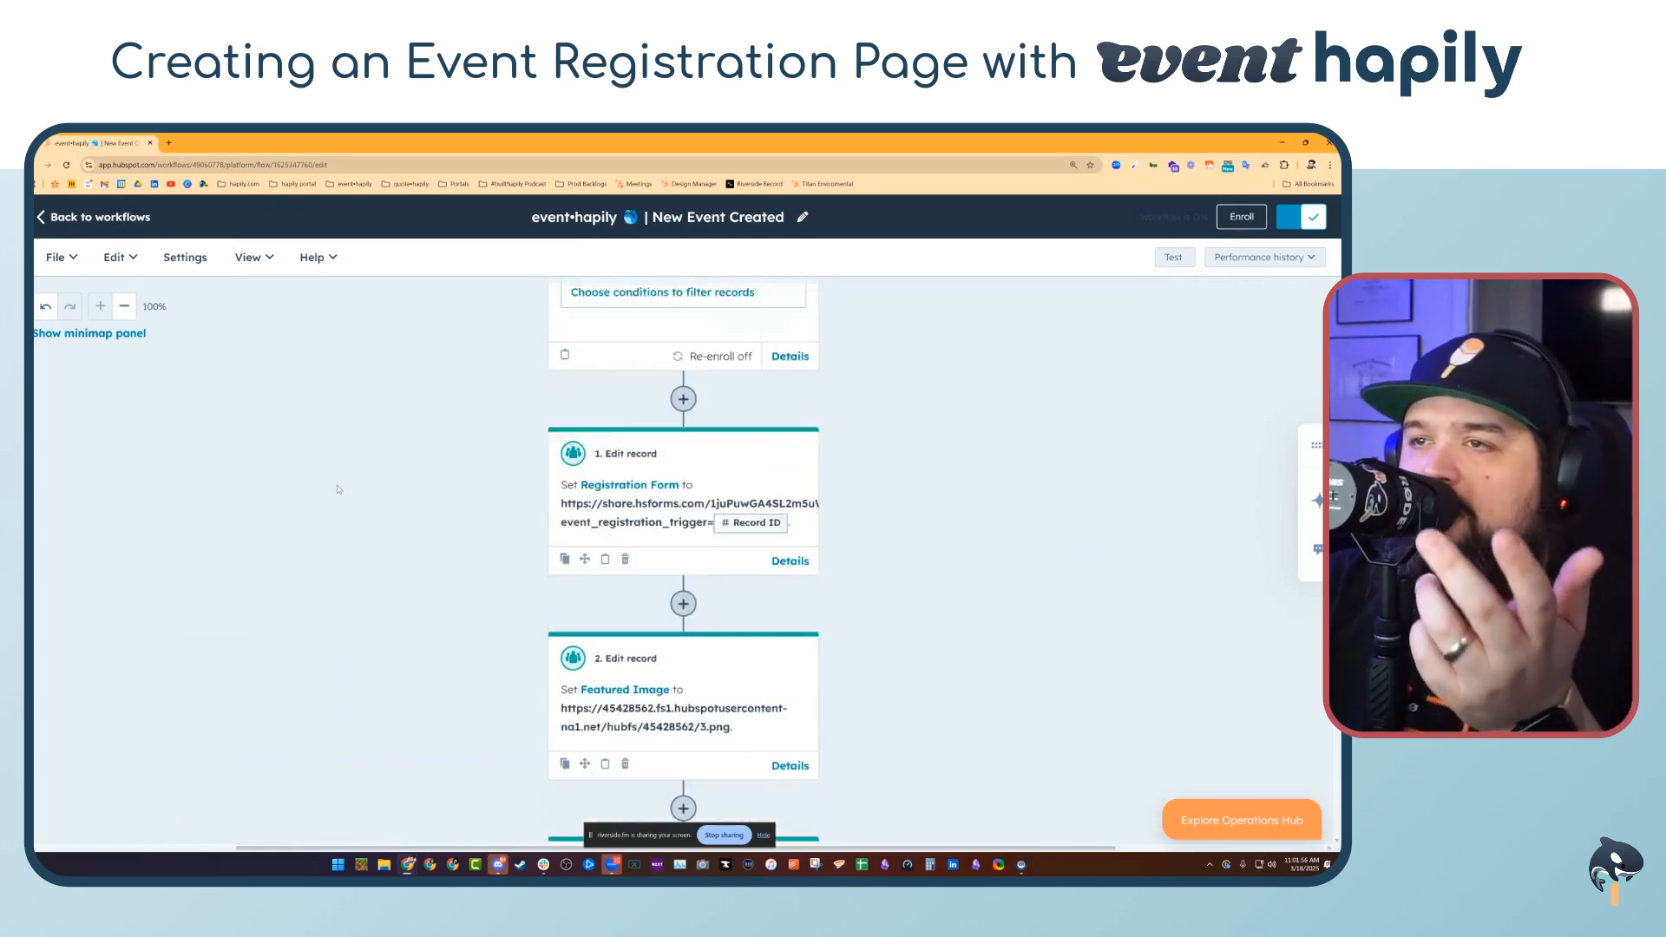
pyautogui.scroll(-3, 338, 467)
pyautogui.scroll(1, 399, 478)
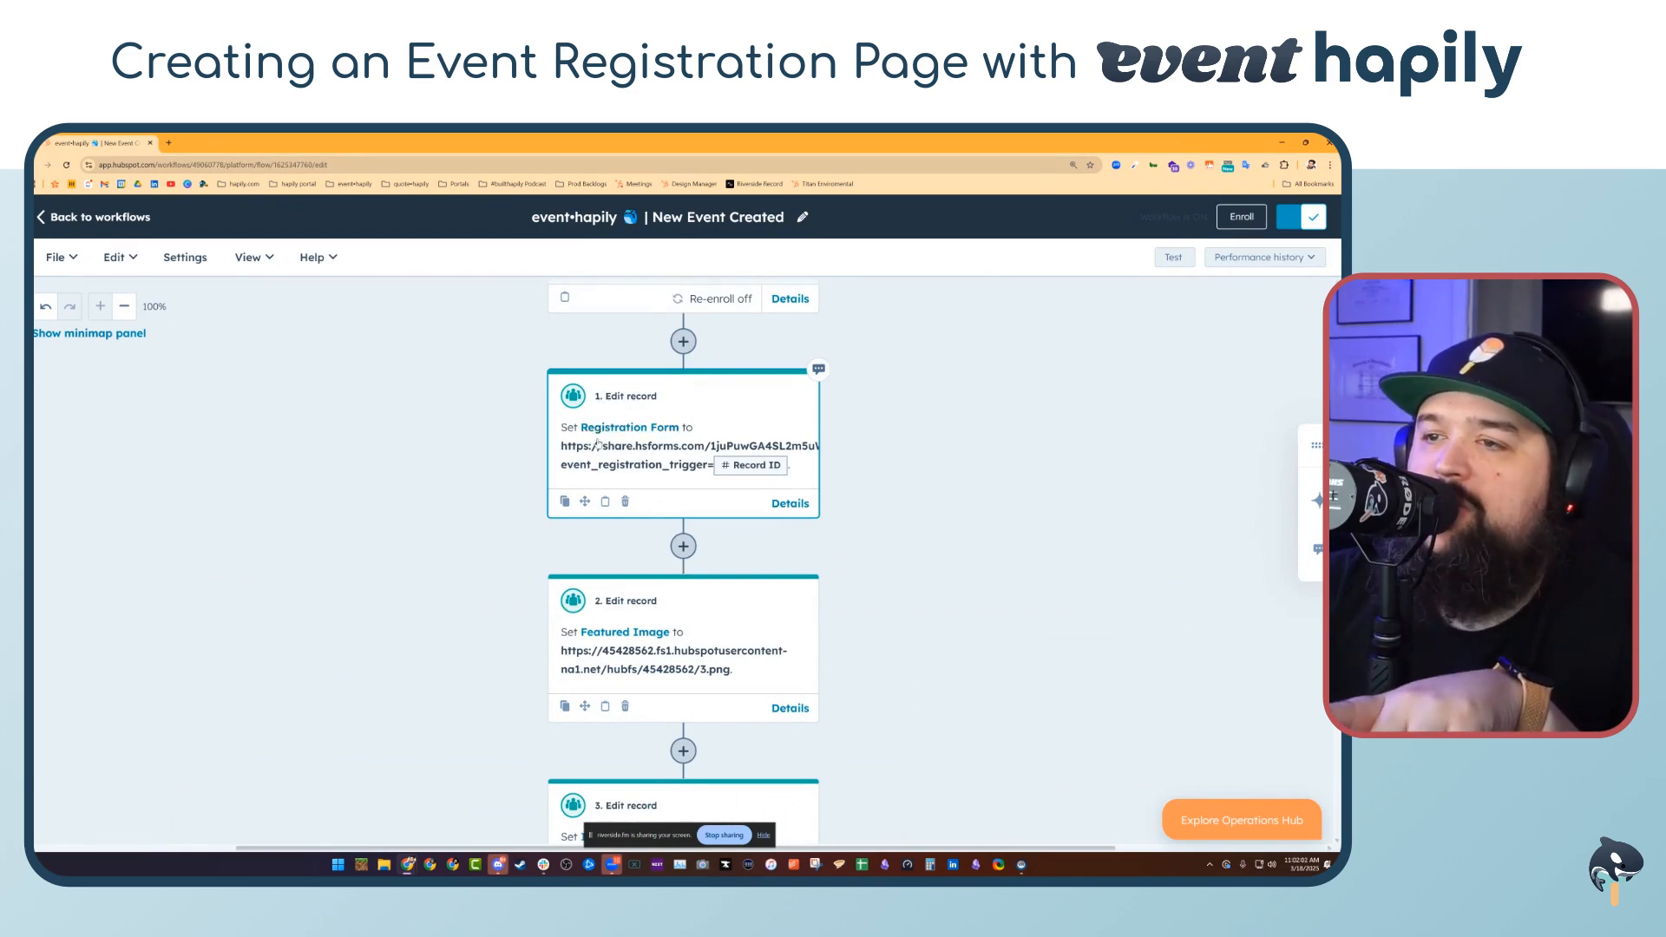
pyautogui.scroll(-2, 611, 469)
pyautogui.scroll(-2, 608, 486)
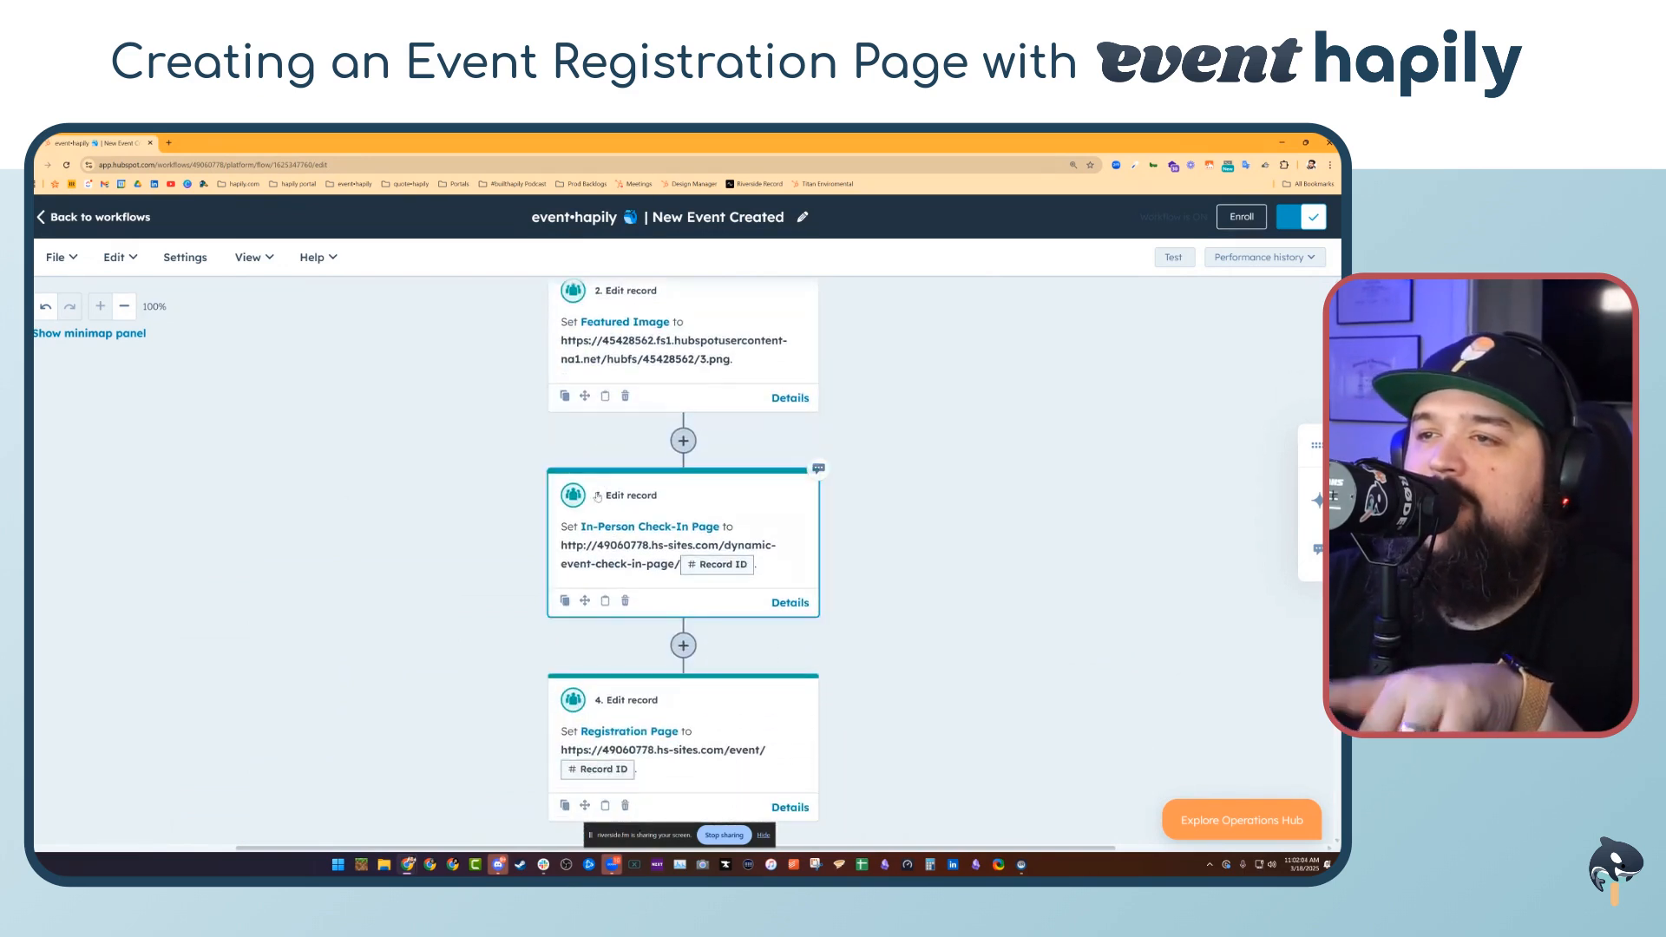
pyautogui.scroll(-1, 599, 414)
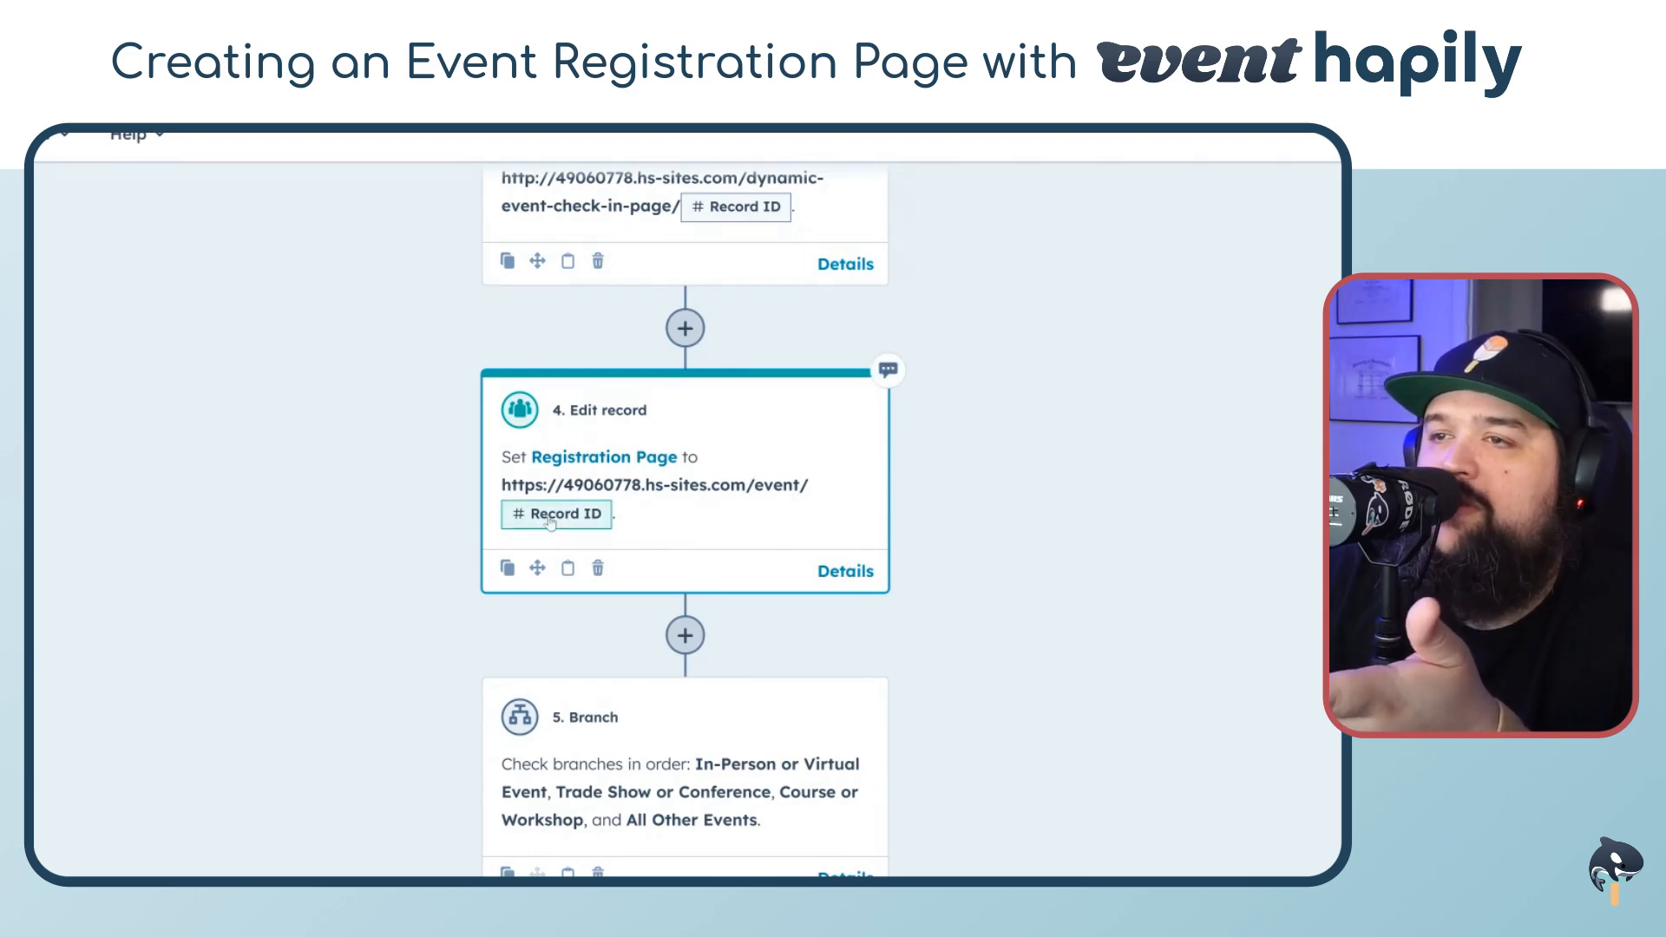
# Return to the hapily events list, open The Event of the Century, and open its Registration Page link
pyautogui.click(80, 216)
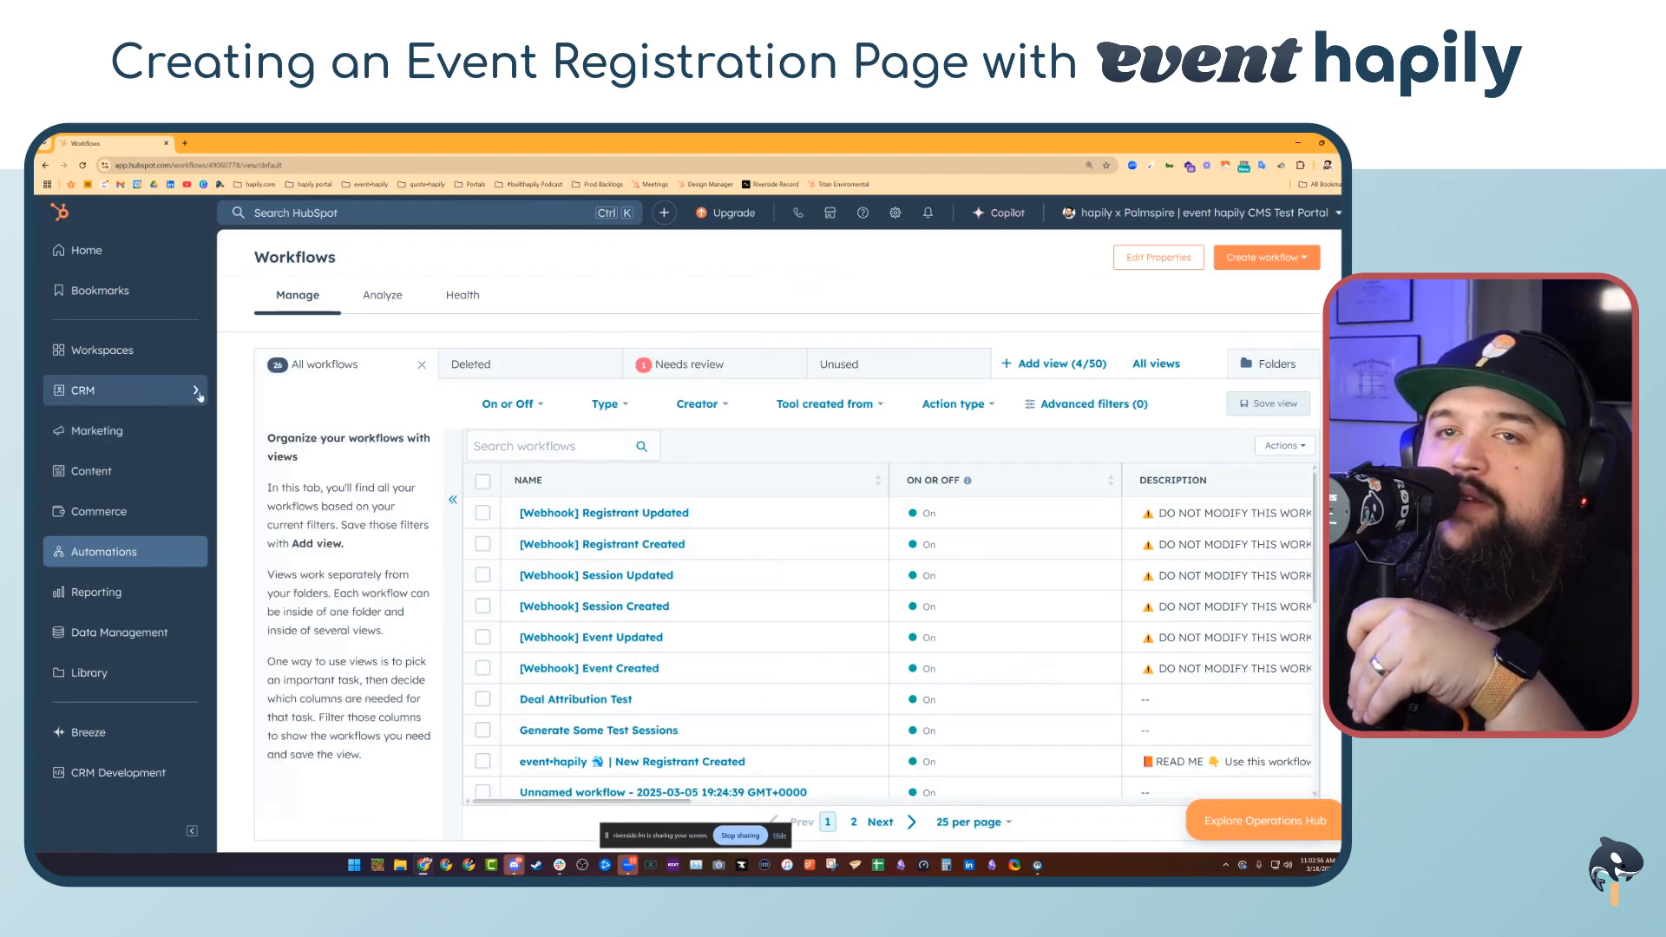
pyautogui.moveTo(198, 397)
pyautogui.click(261, 391)
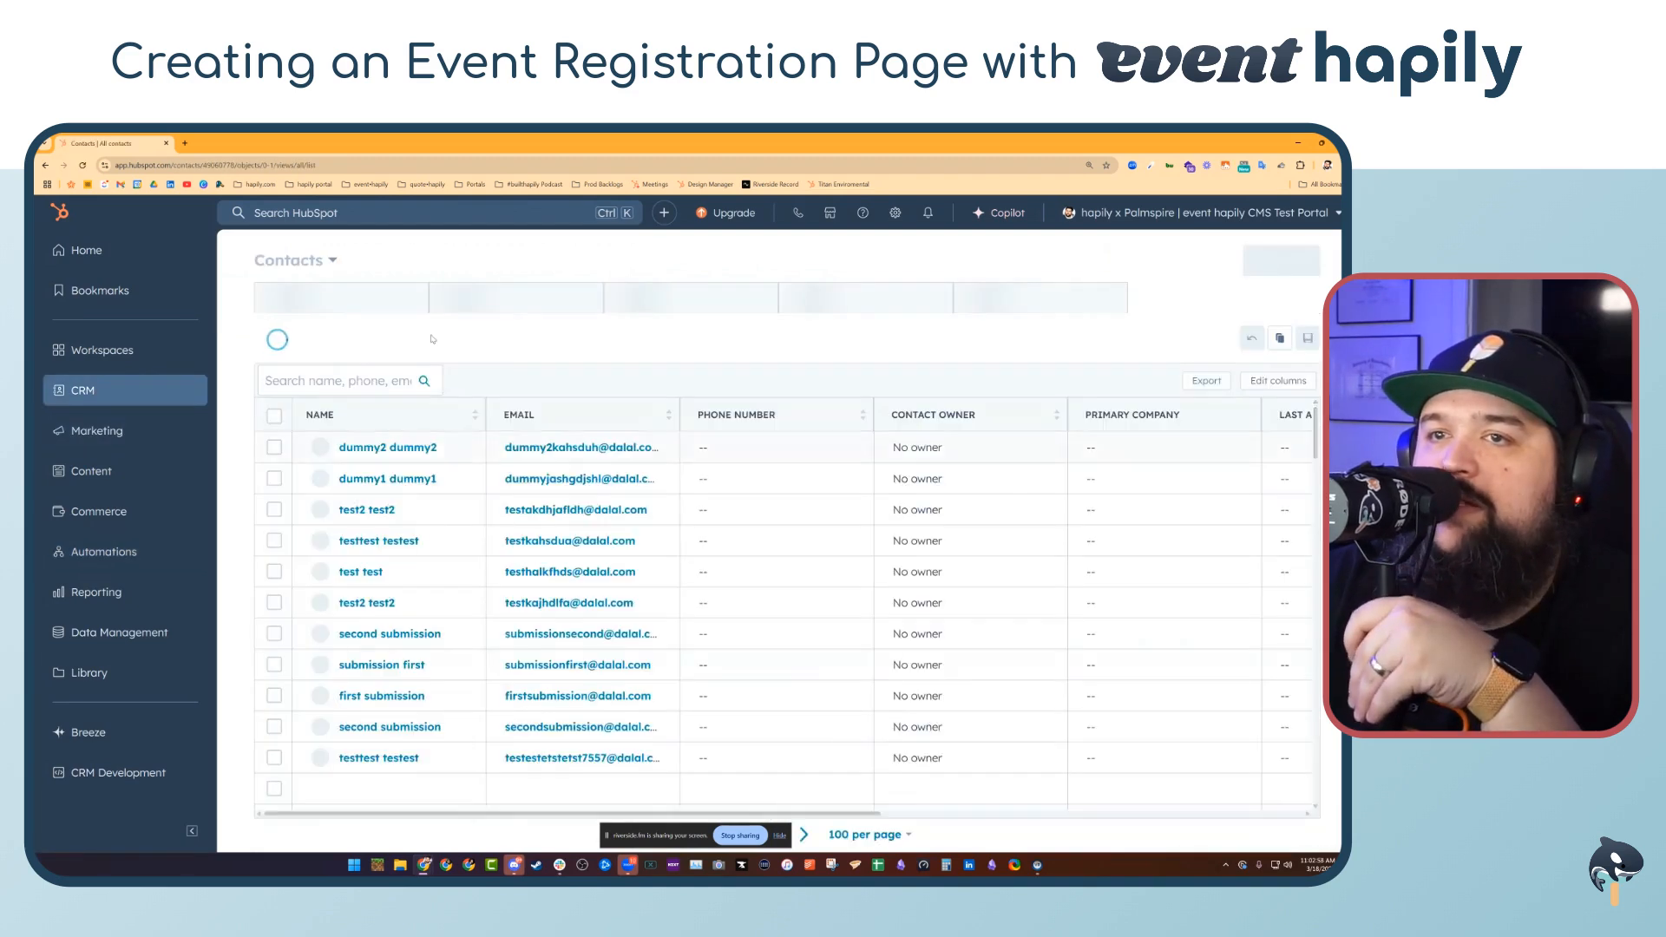
pyautogui.moveTo(163, 401)
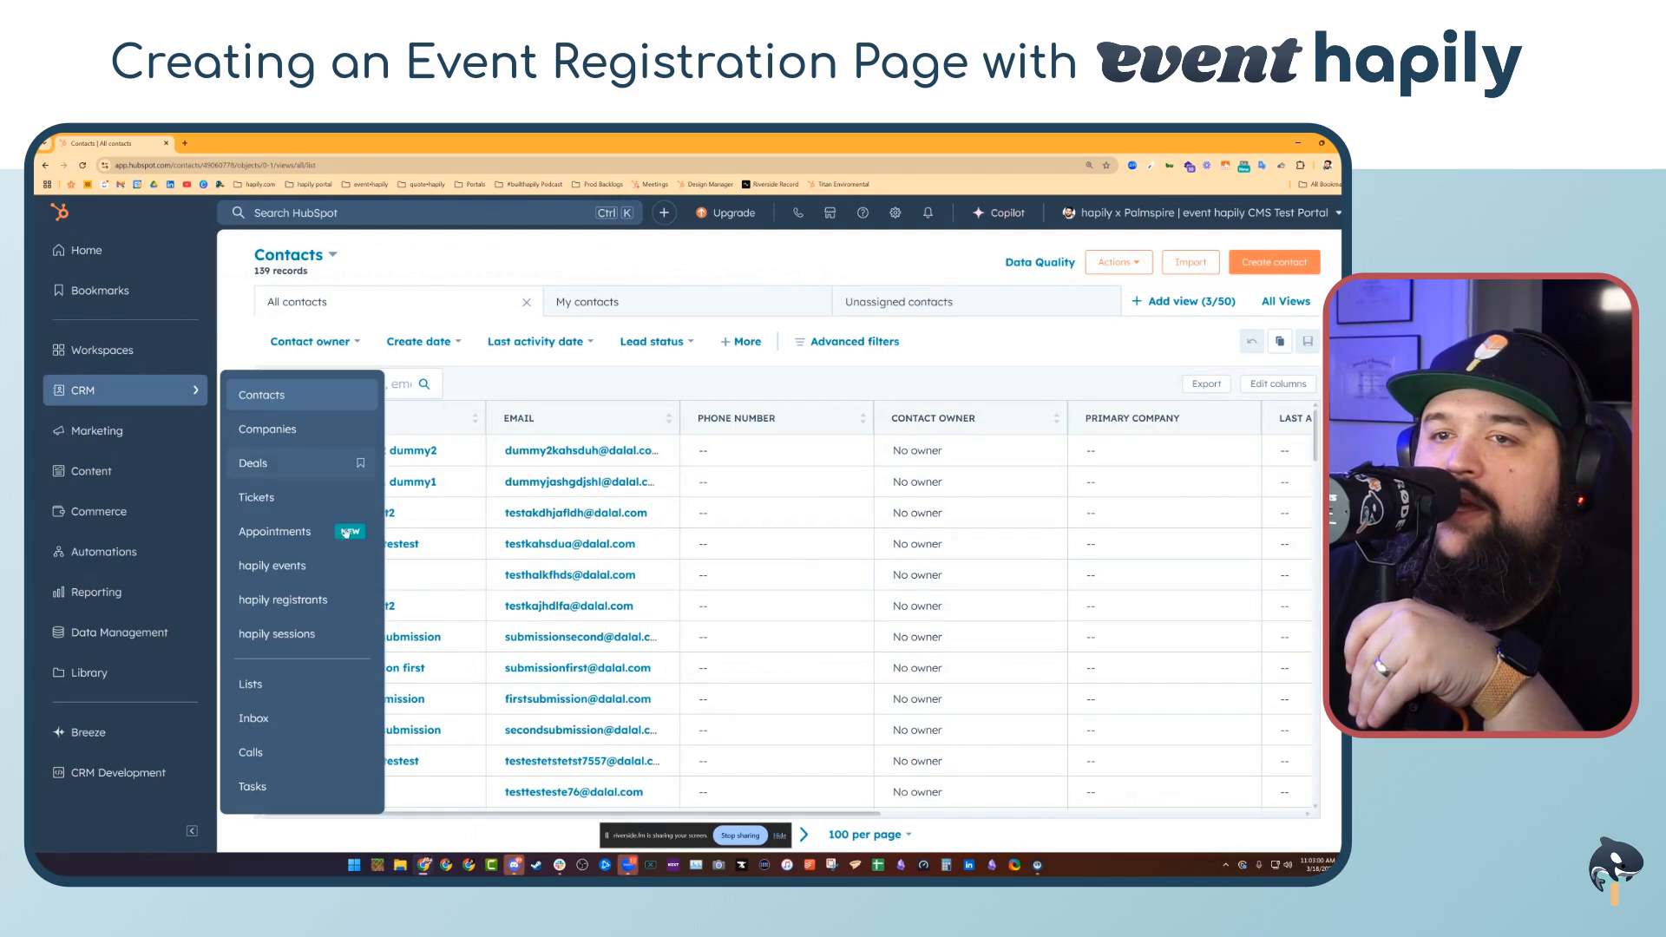
pyautogui.click(337, 551)
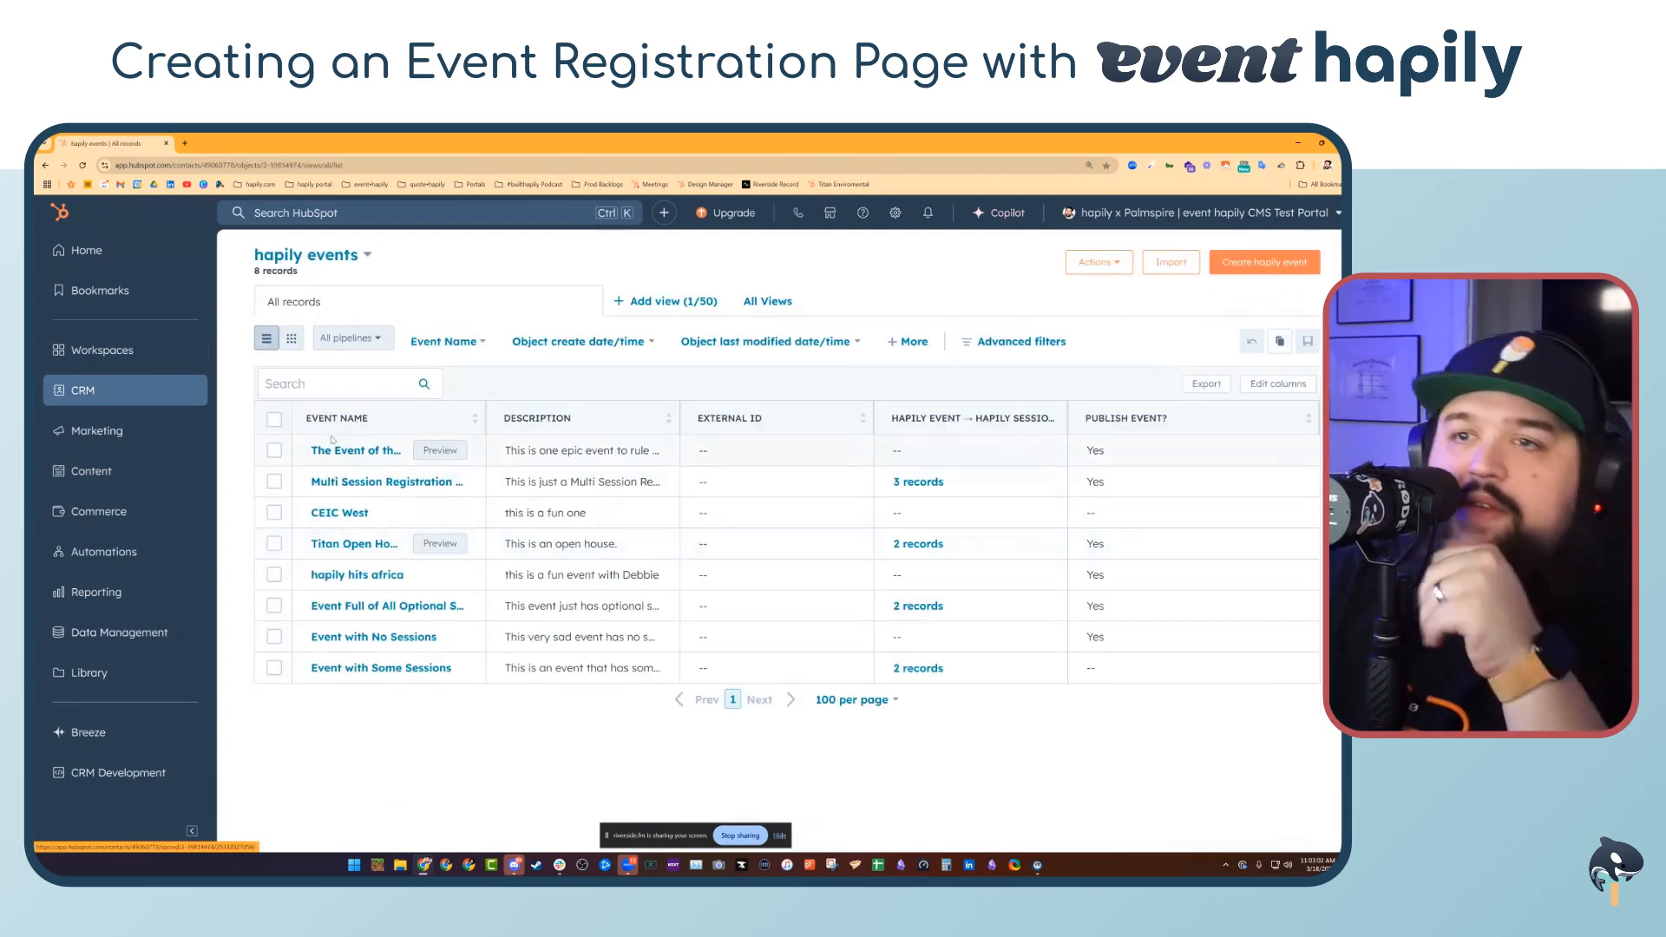
pyautogui.click(356, 450)
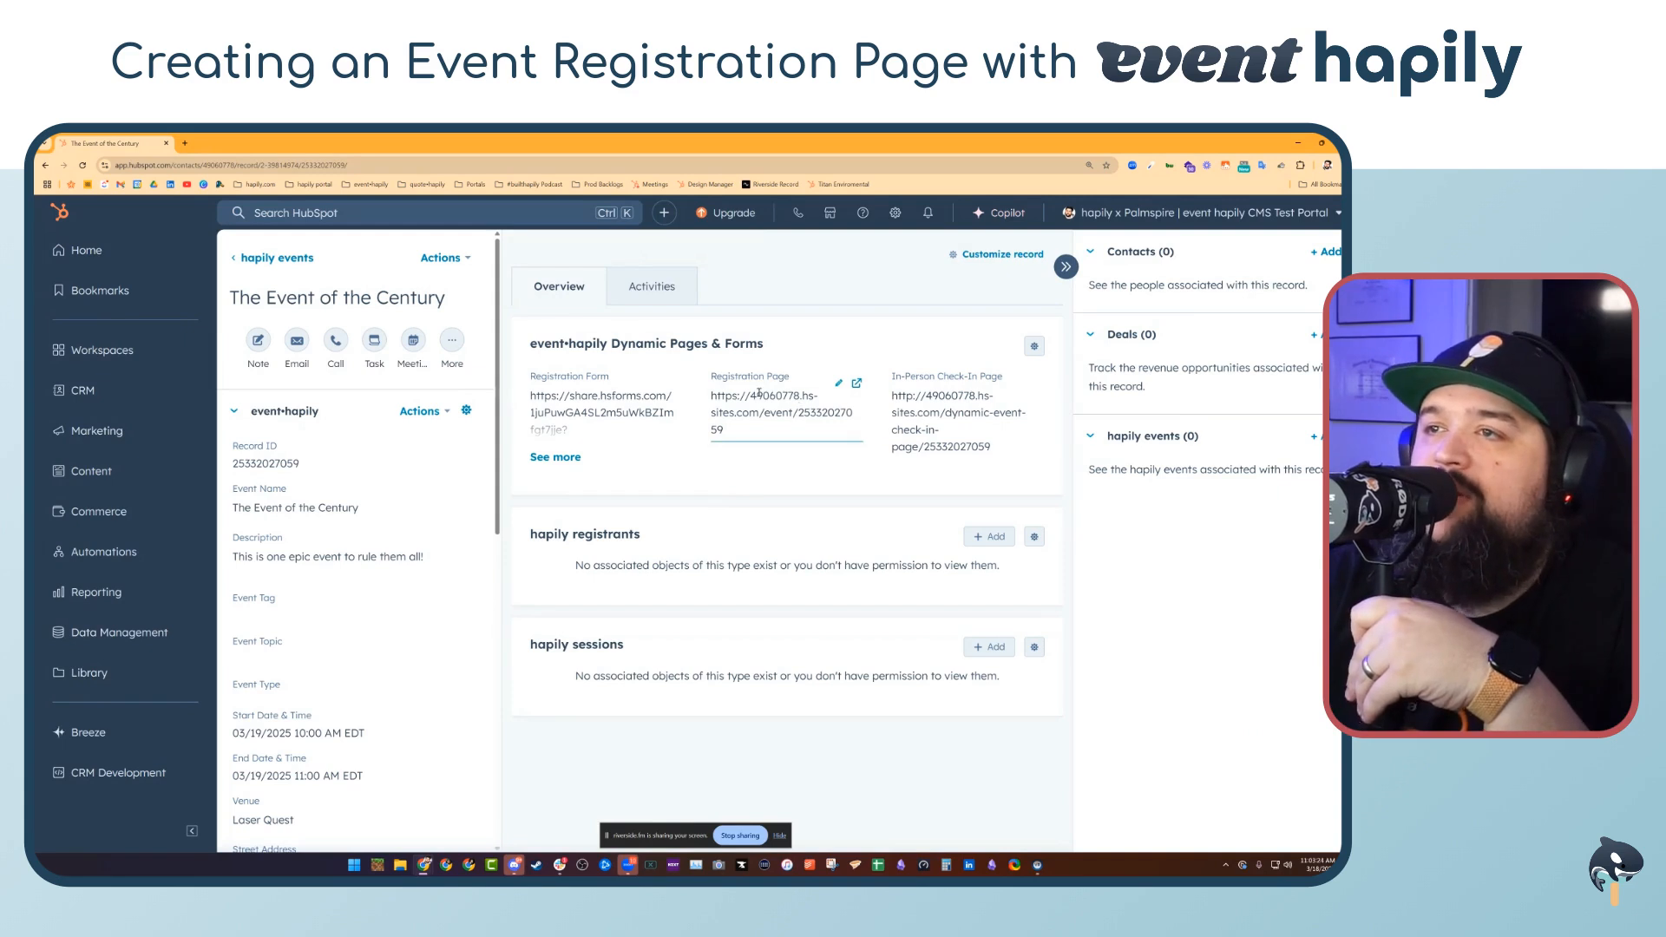
pyautogui.click(857, 382)
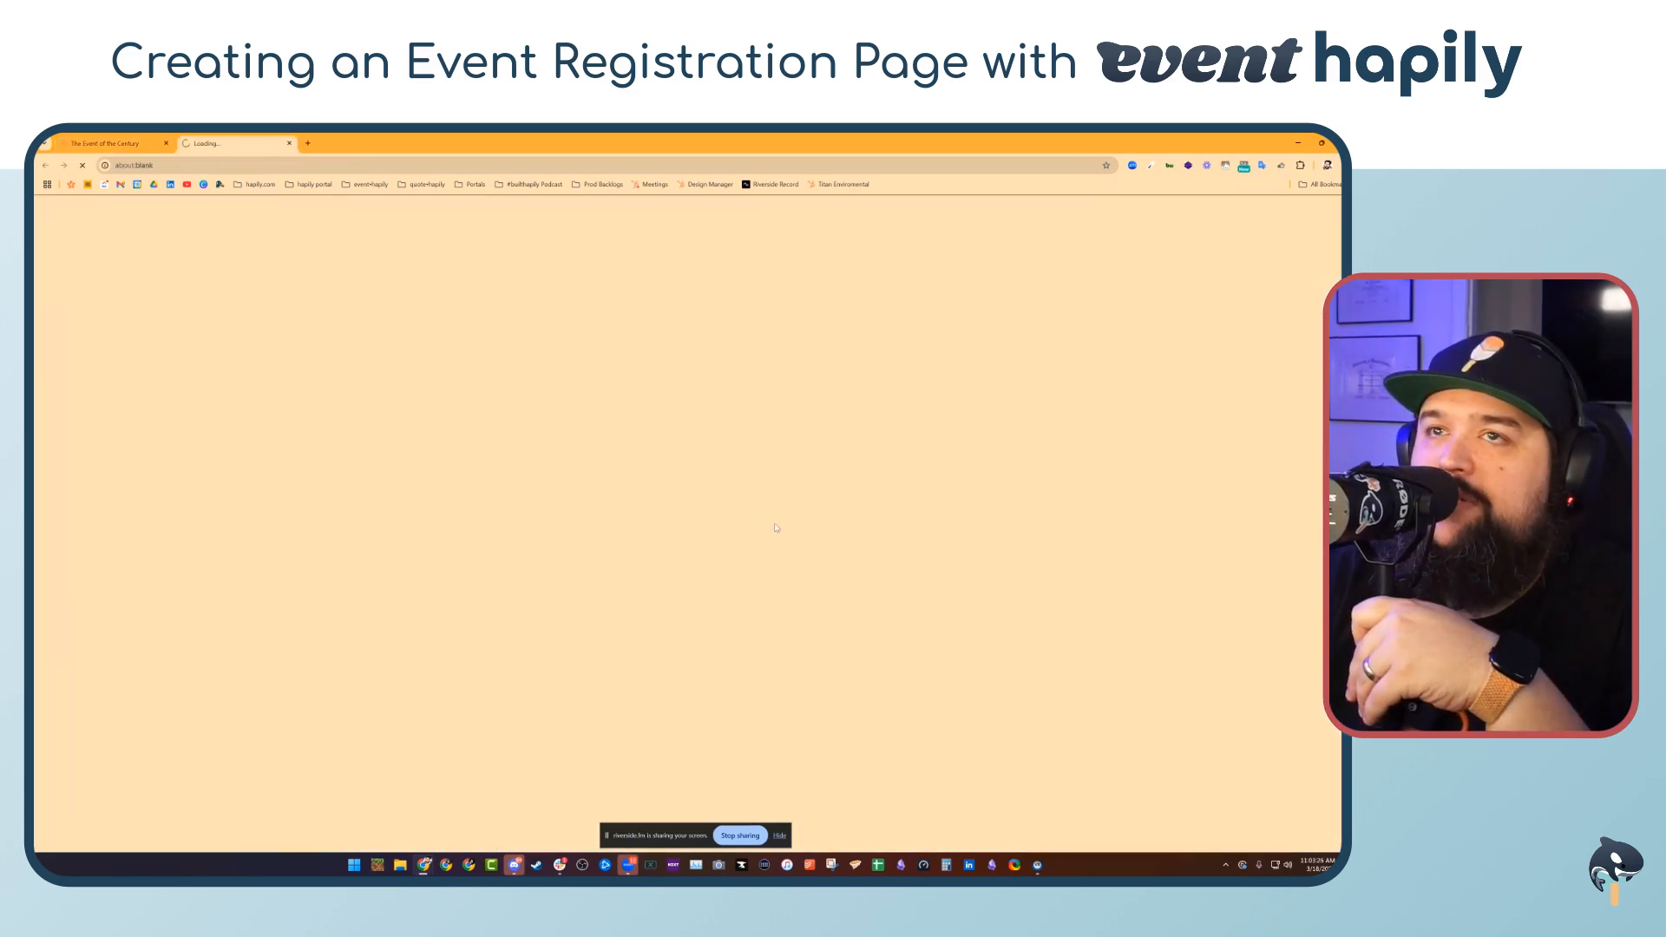
# Examine the generated registration page for the event's details and registration form
pyautogui.scroll(-1, 817, 397)
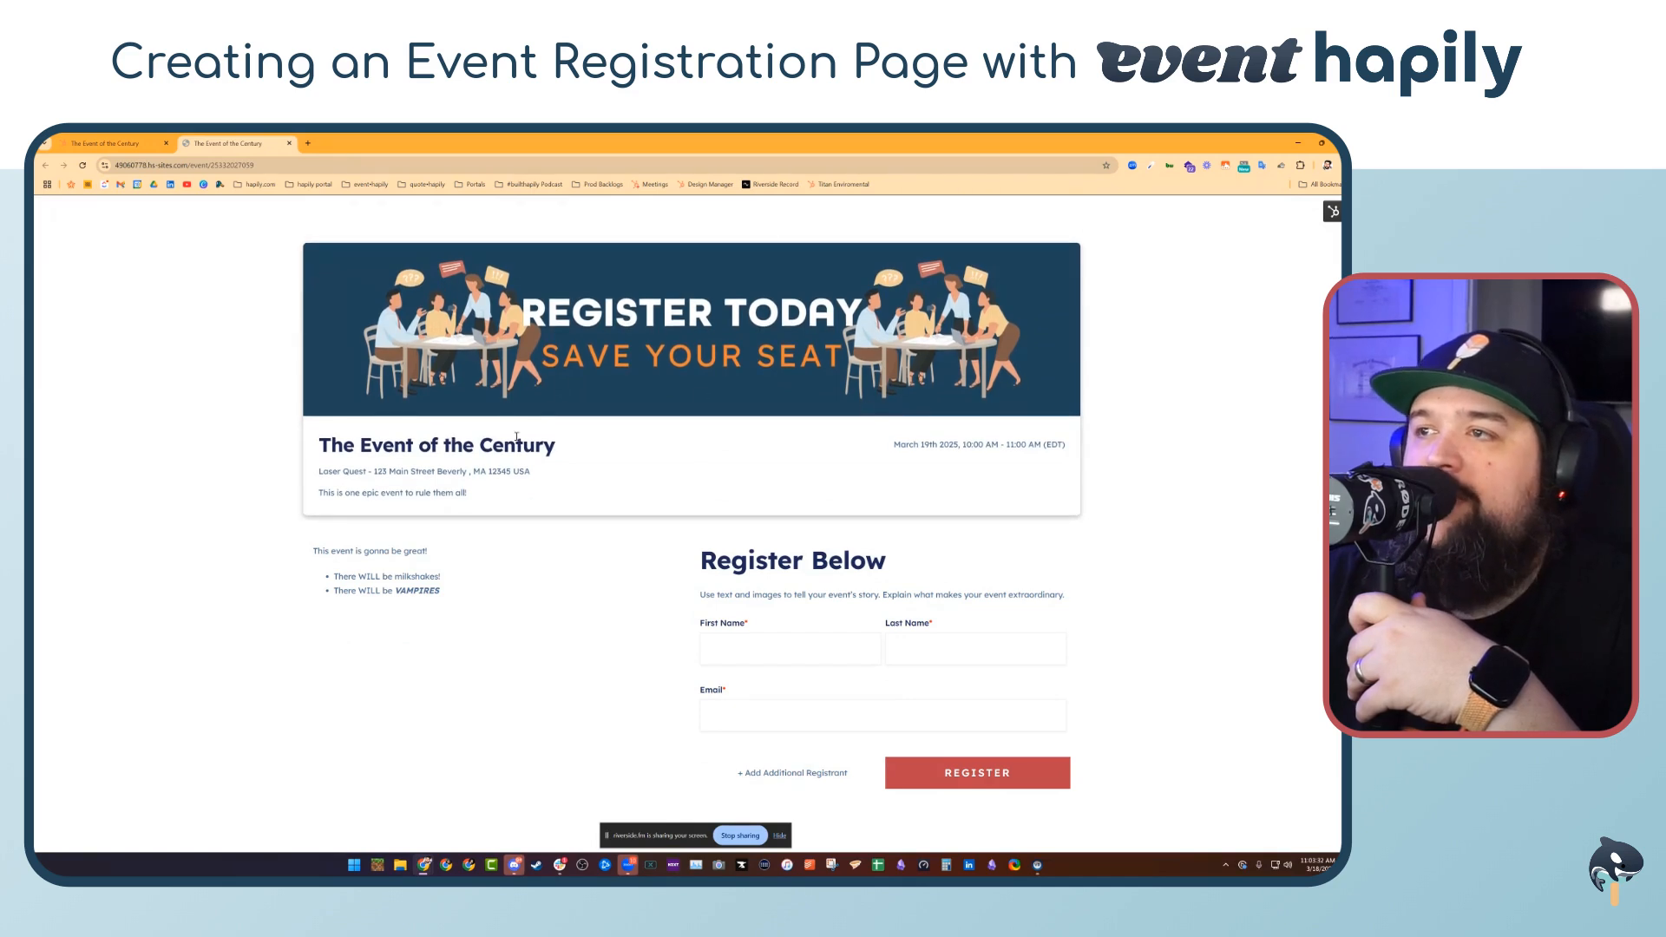
pyautogui.scroll(-2, 516, 438)
pyautogui.moveTo(441, 489); pyautogui.dragTo(299, 453)
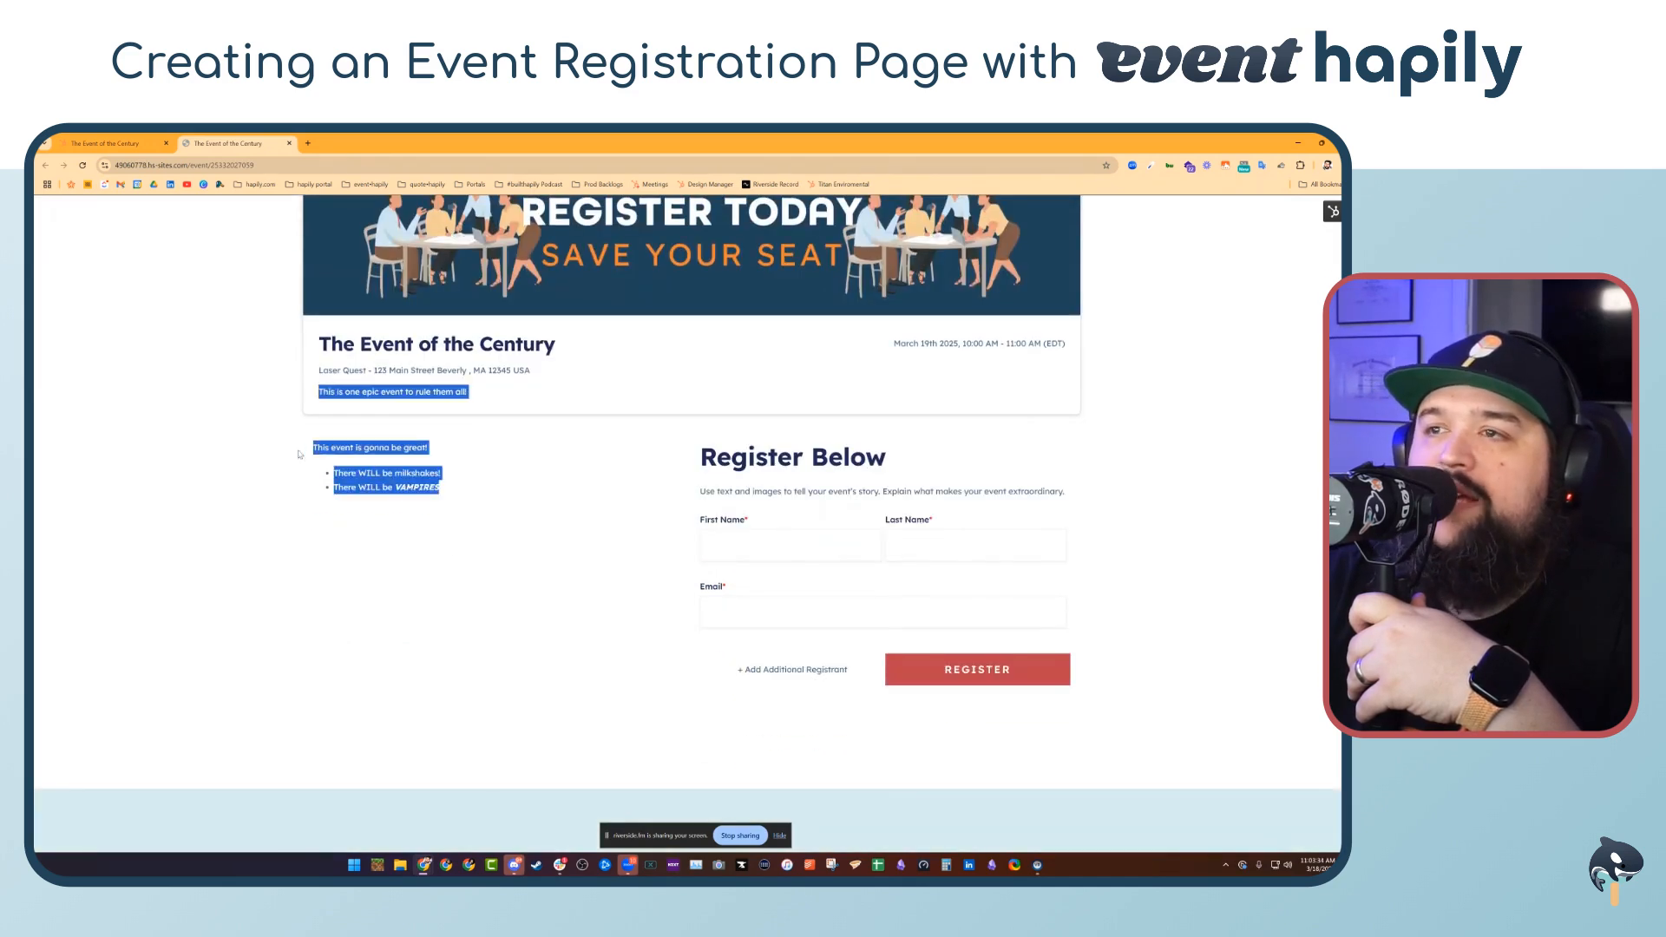
pyautogui.click(521, 569)
pyautogui.scroll(-2, 929, 662)
pyautogui.scroll(2, 934, 595)
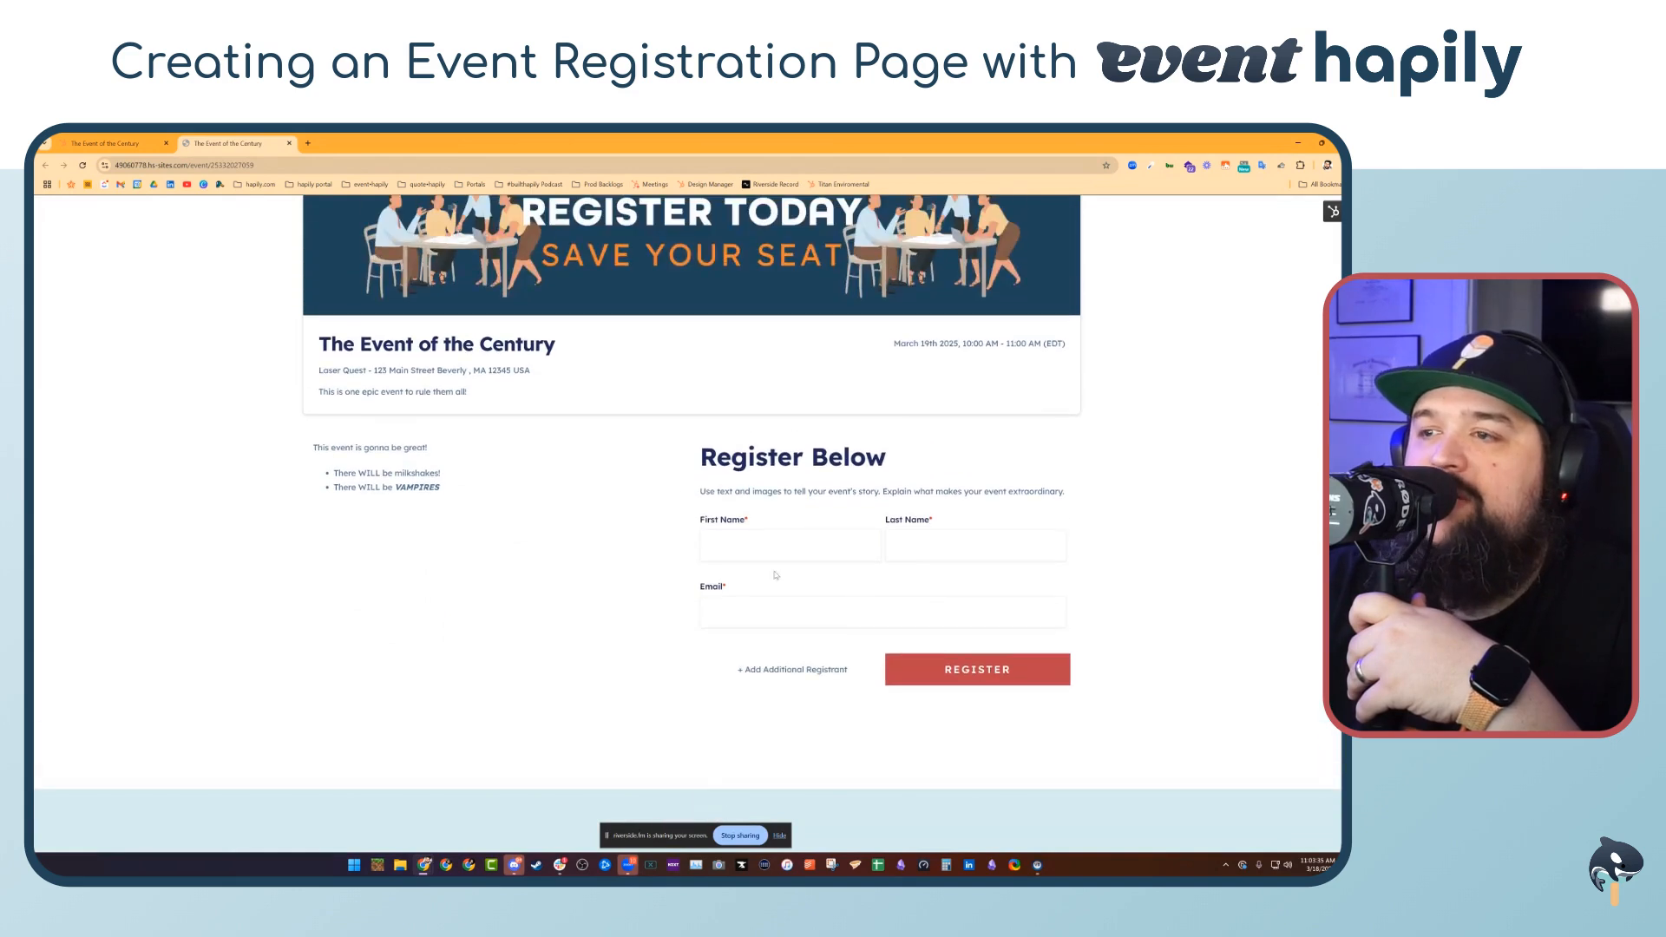
pyautogui.scroll(3, 775, 576)
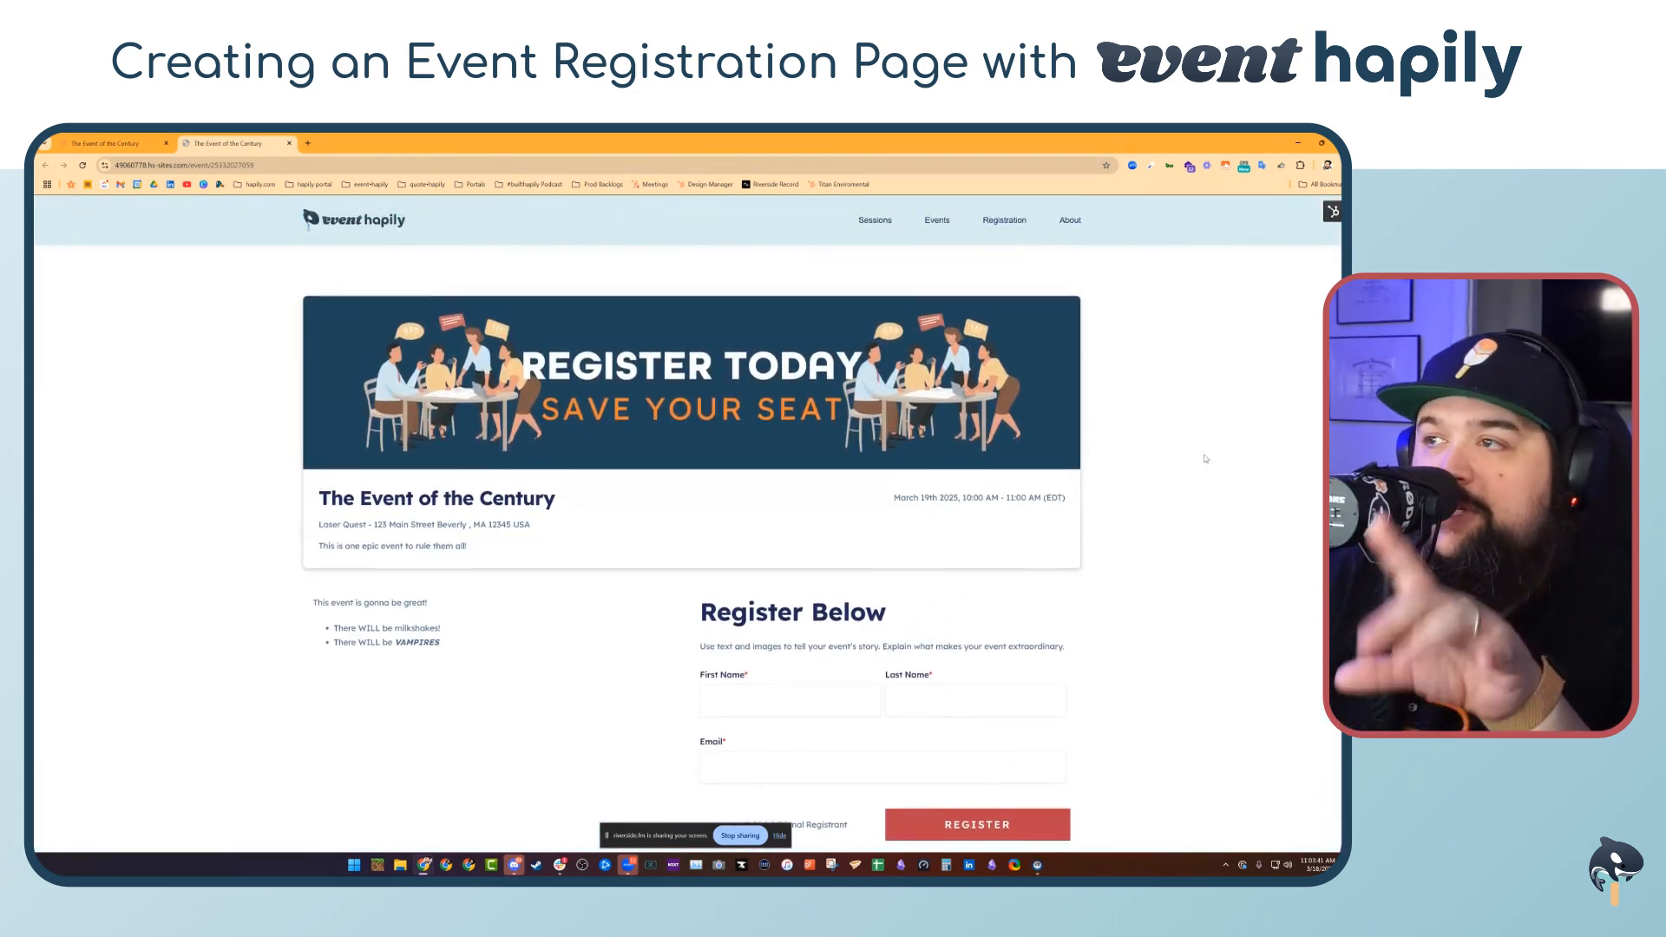
# Open the Dynamic Event Registration Page in the page editor and browse its File and View options
pyautogui.click(1332, 212)
pyautogui.click(1293, 235)
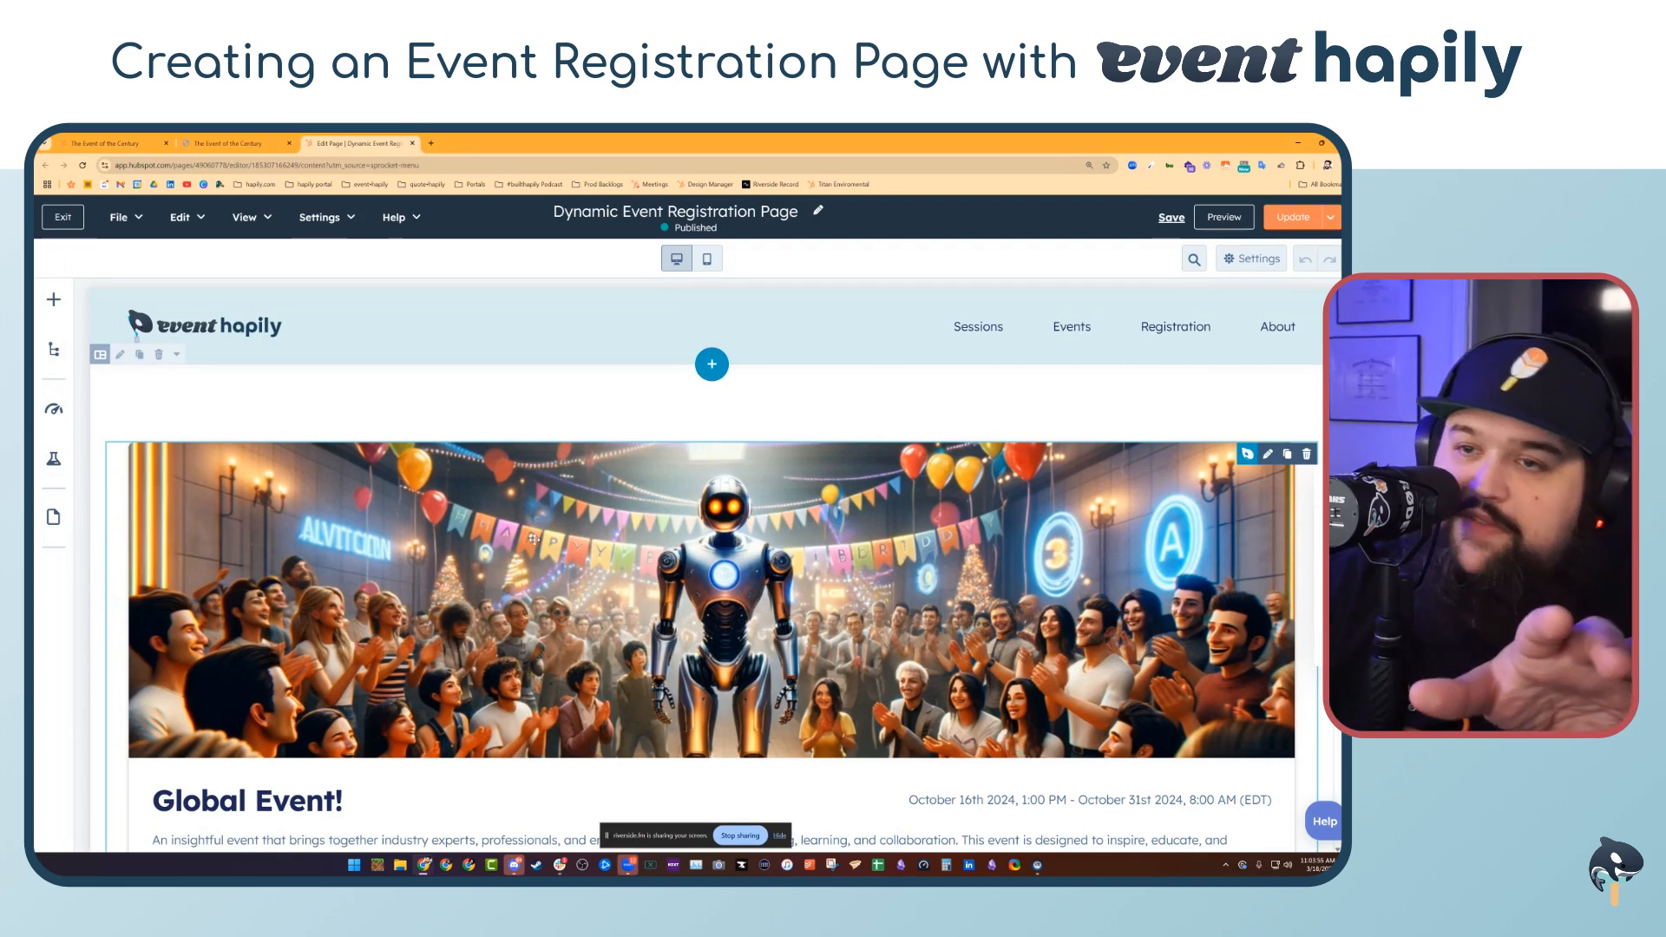
pyautogui.scroll(-3, 538, 509)
pyautogui.scroll(3, 511, 509)
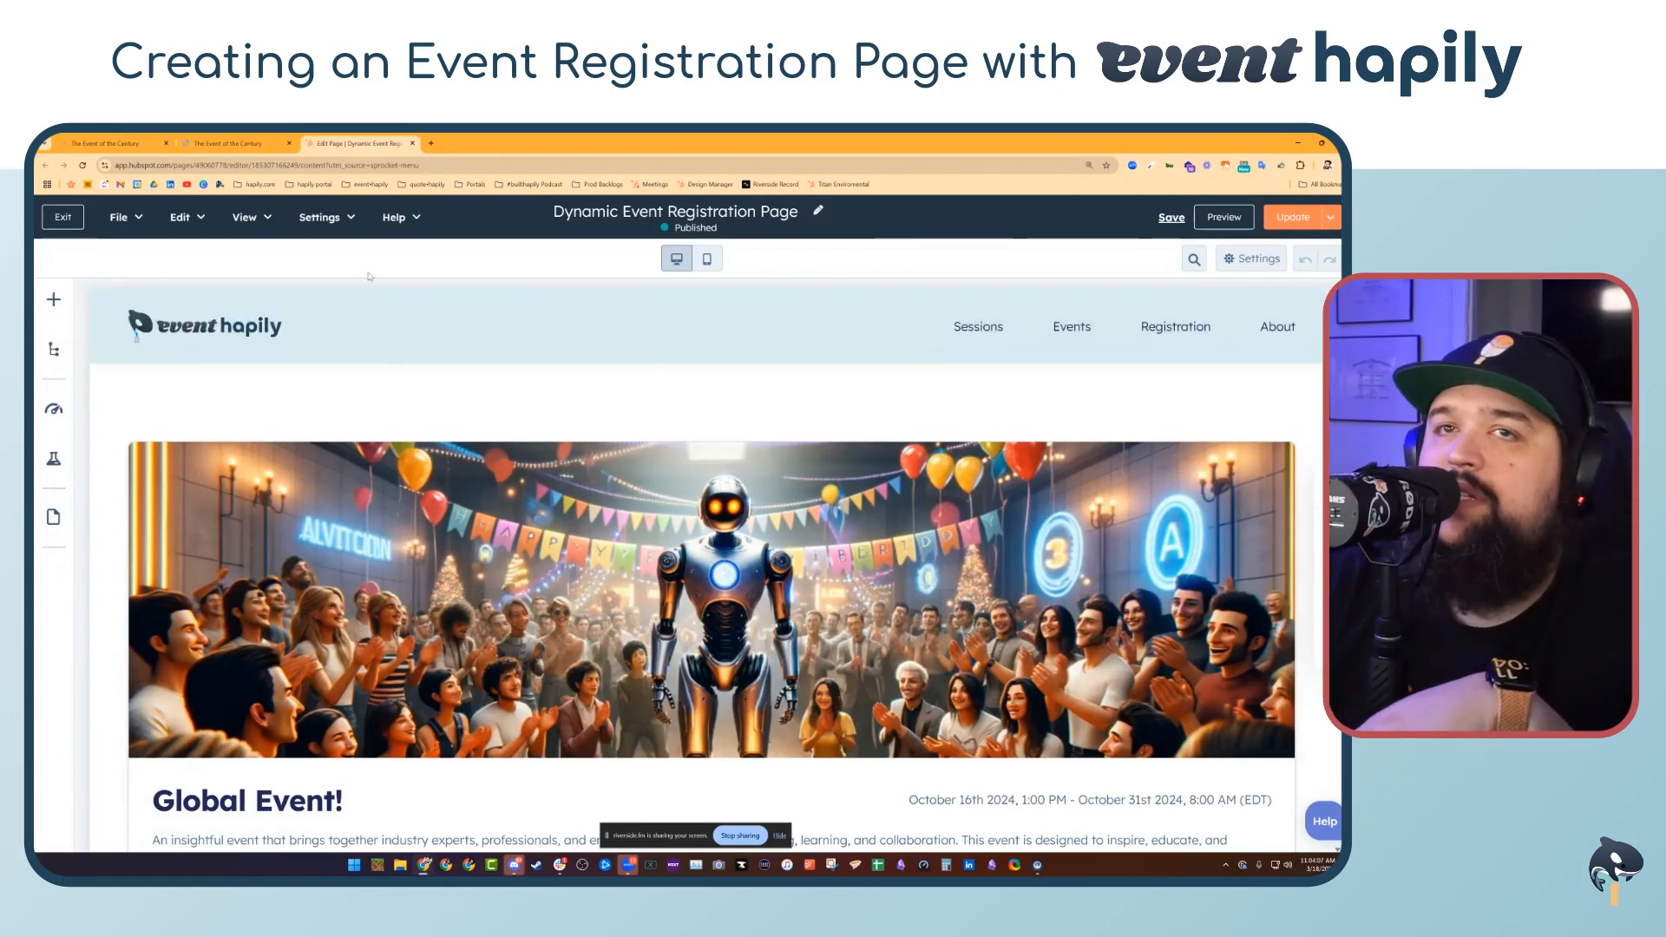
pyautogui.click(132, 216)
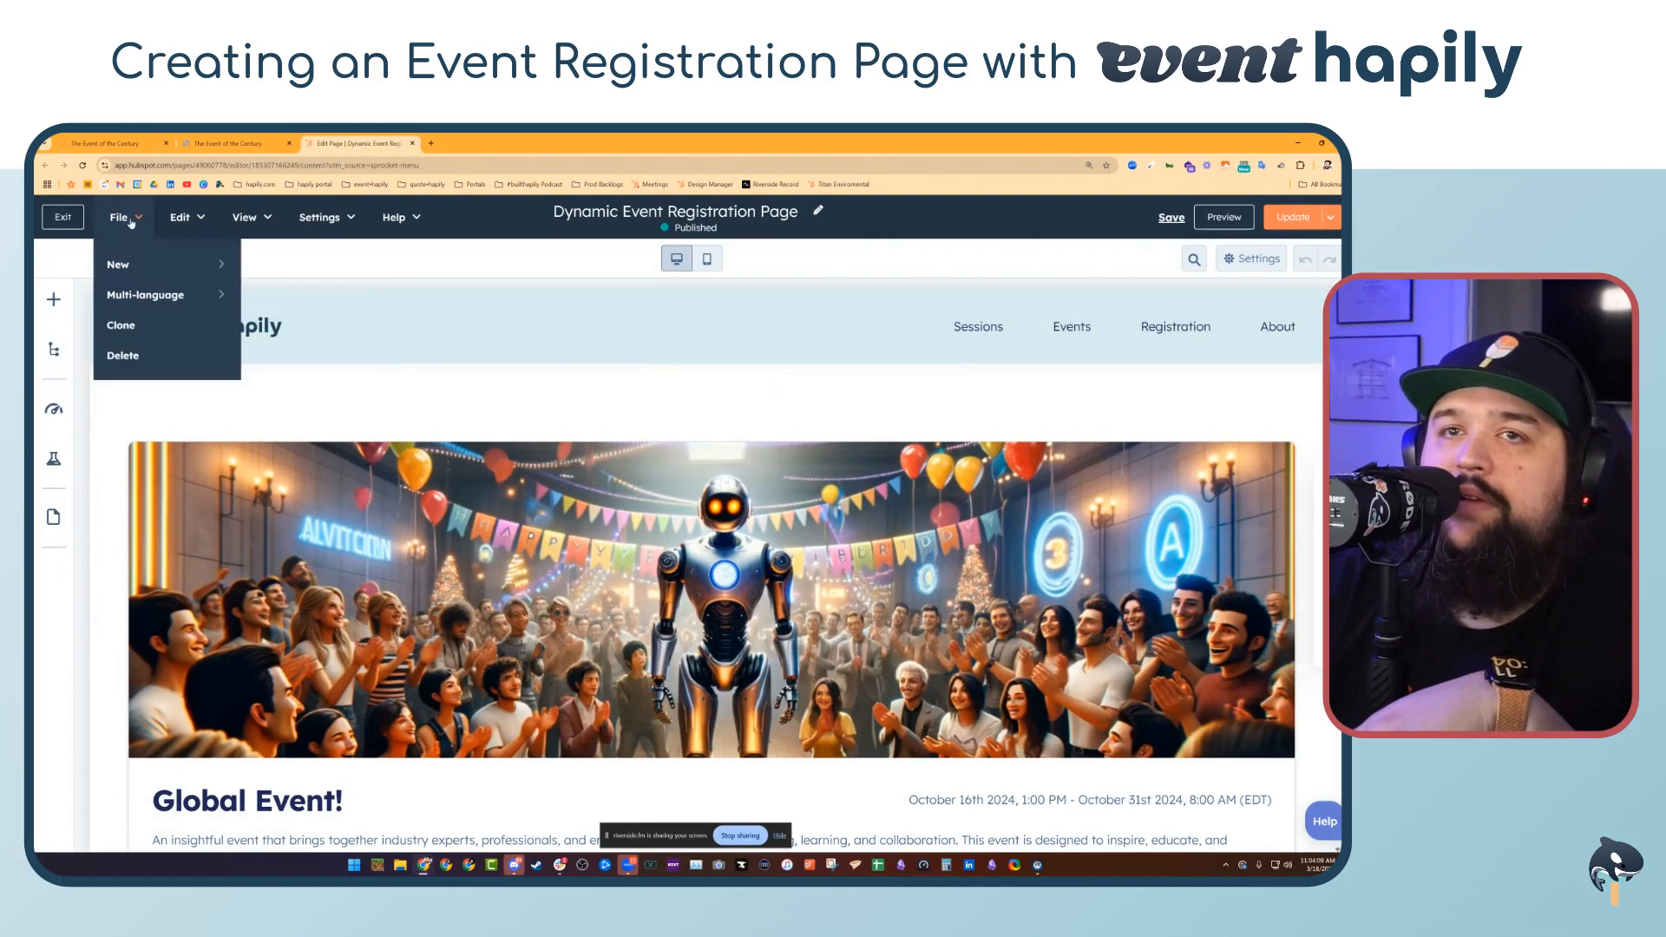
pyautogui.click(177, 215)
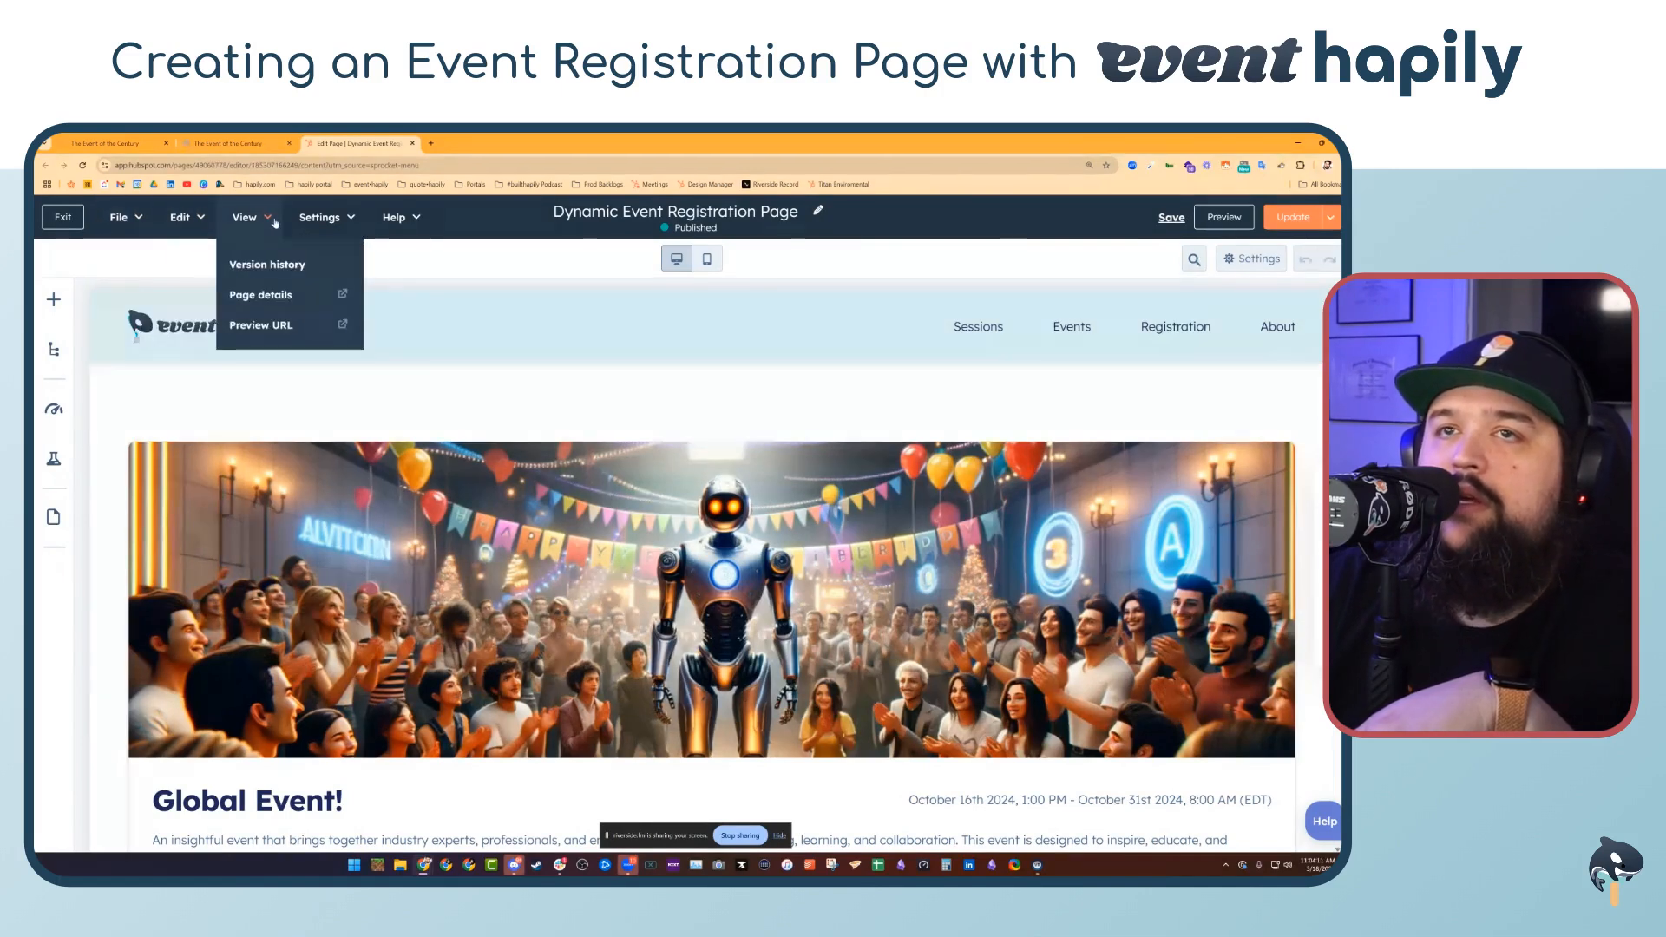
# Open the page's Template settings and choose to use a different template
pyautogui.click(334, 219)
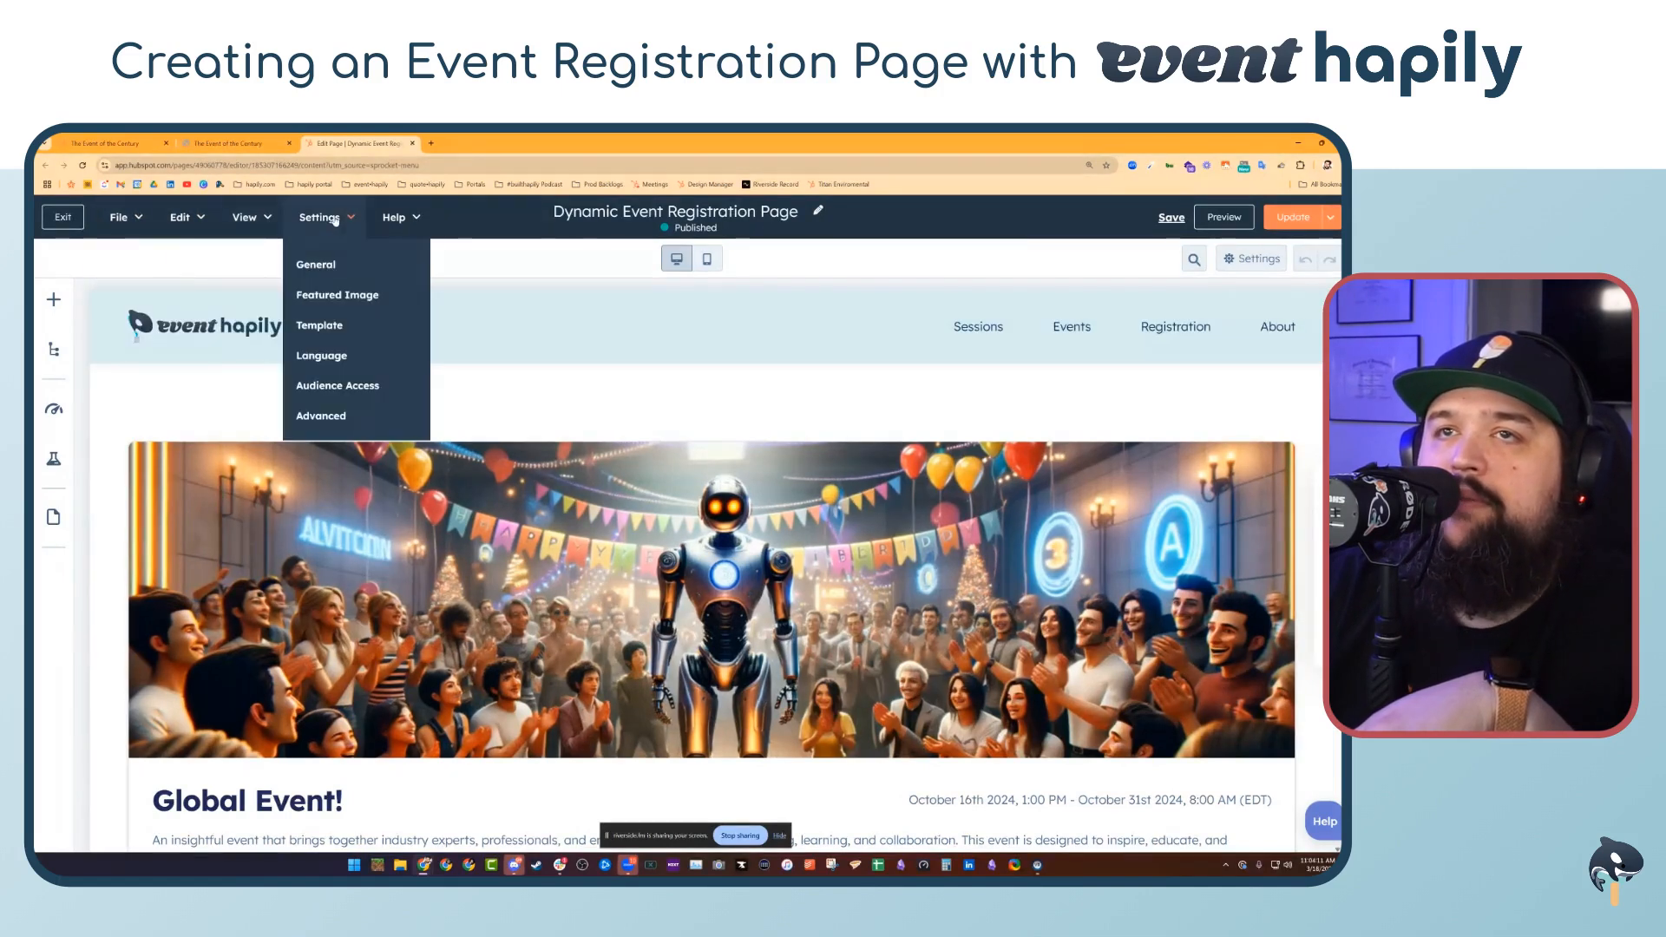
pyautogui.click(351, 325)
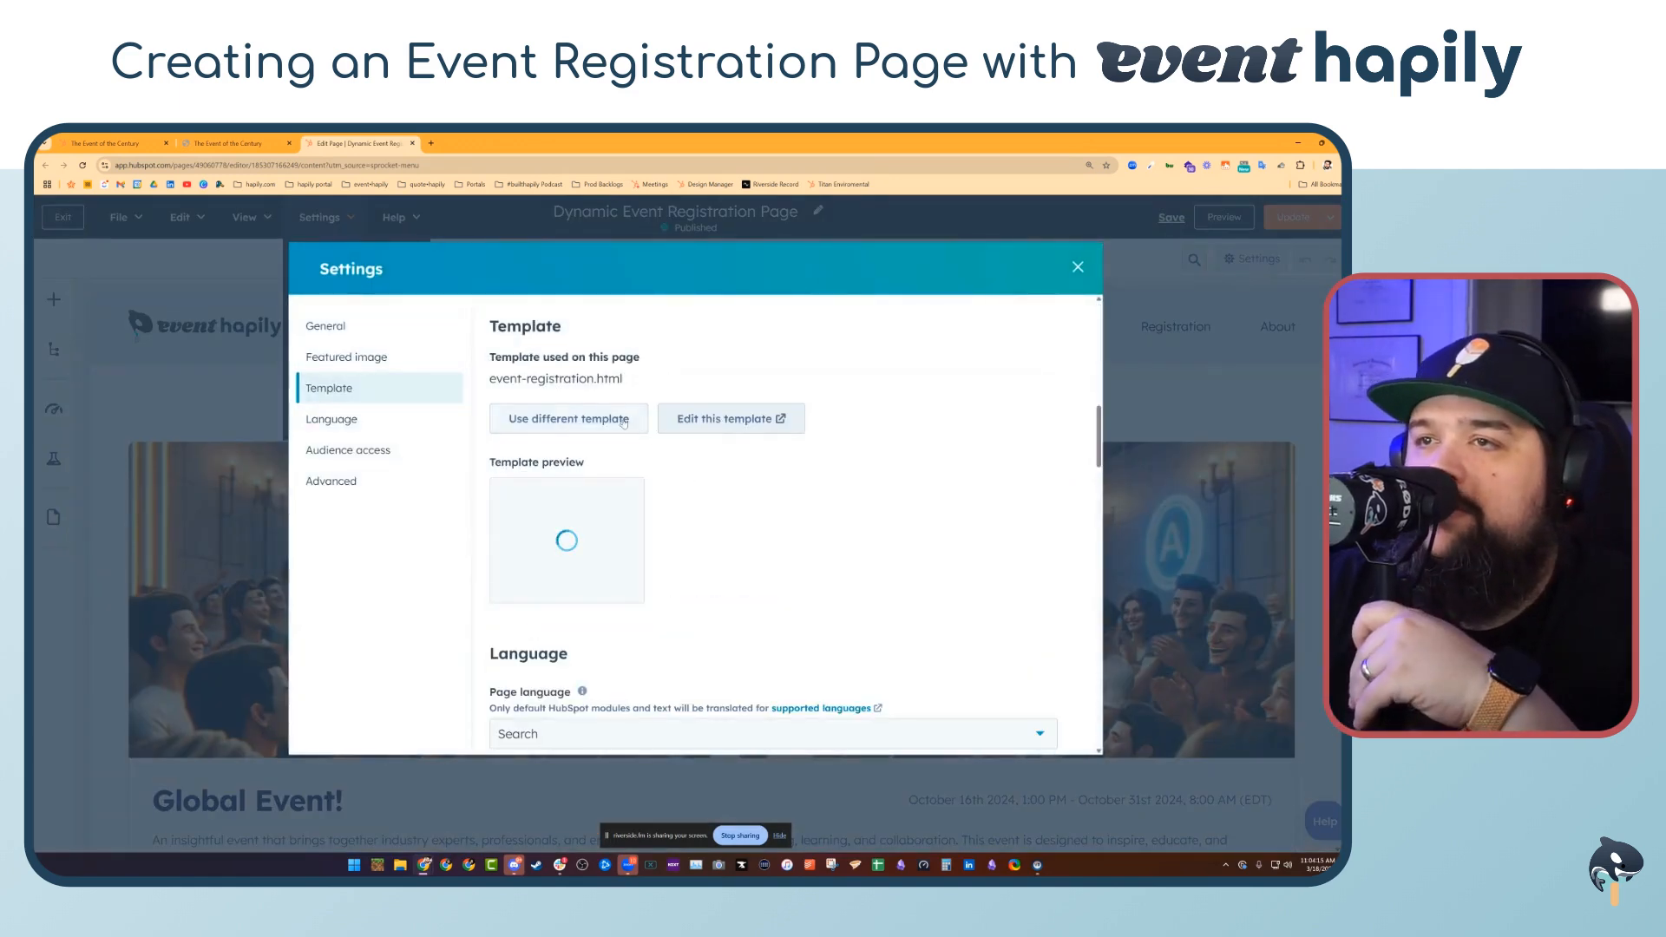
pyautogui.click(568, 418)
# Browse the templates available in the event hapily CMS Theme, including Event Registration and Event Check In
pyautogui.click(647, 383)
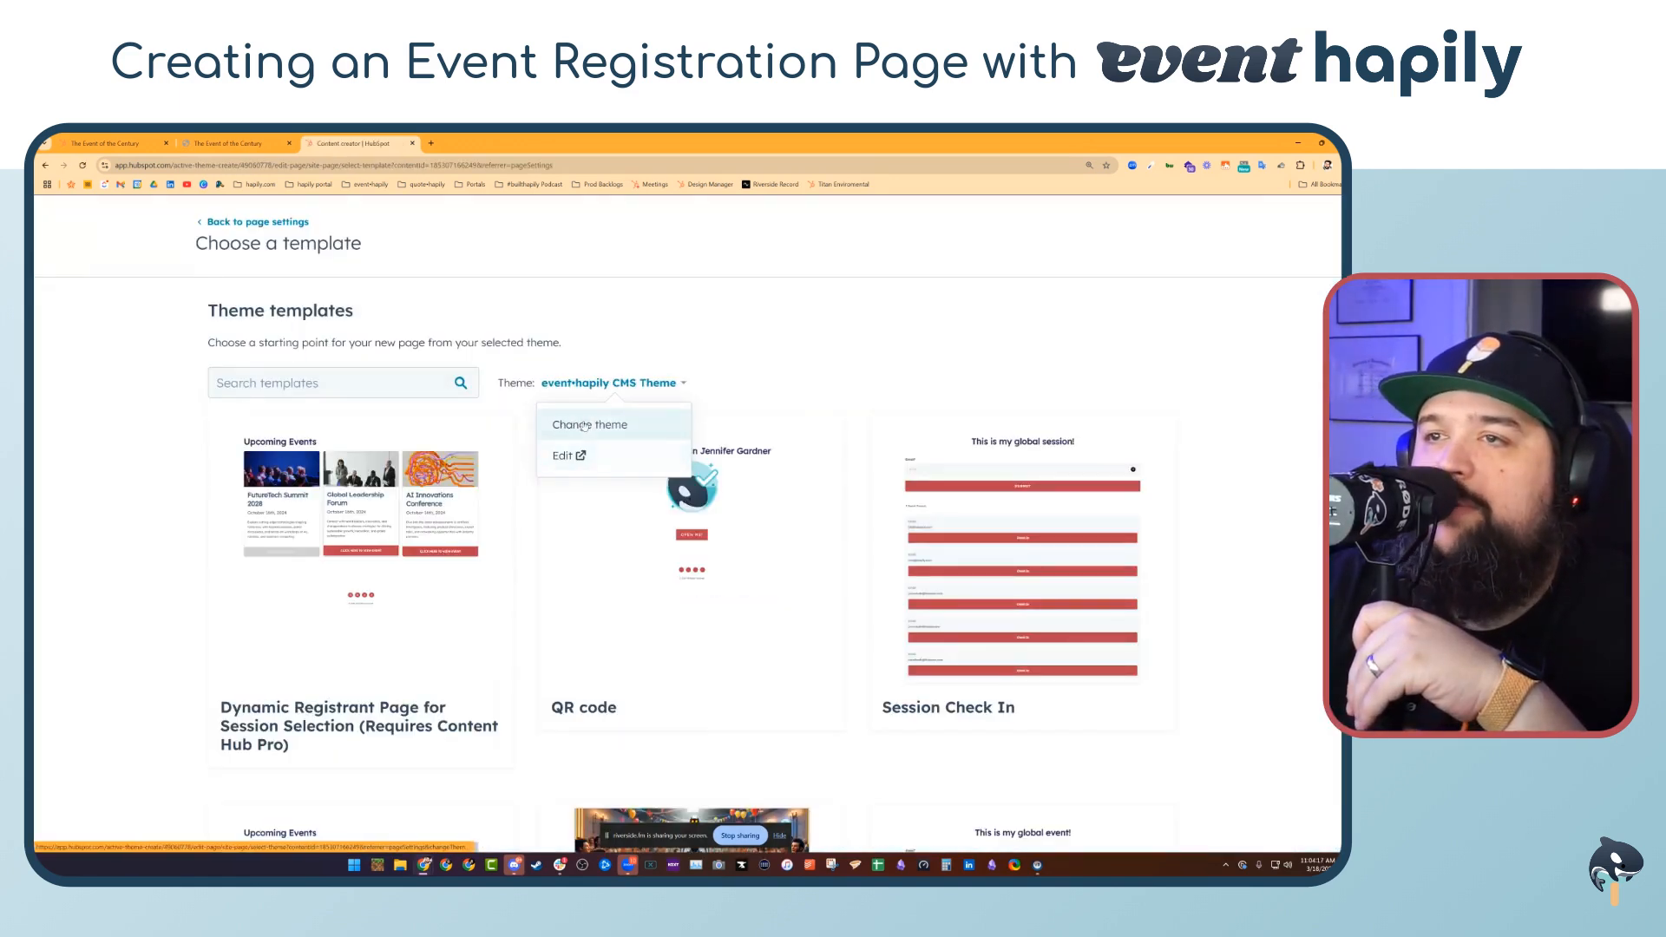
pyautogui.click(643, 425)
pyautogui.scroll(-2, 1156, 543)
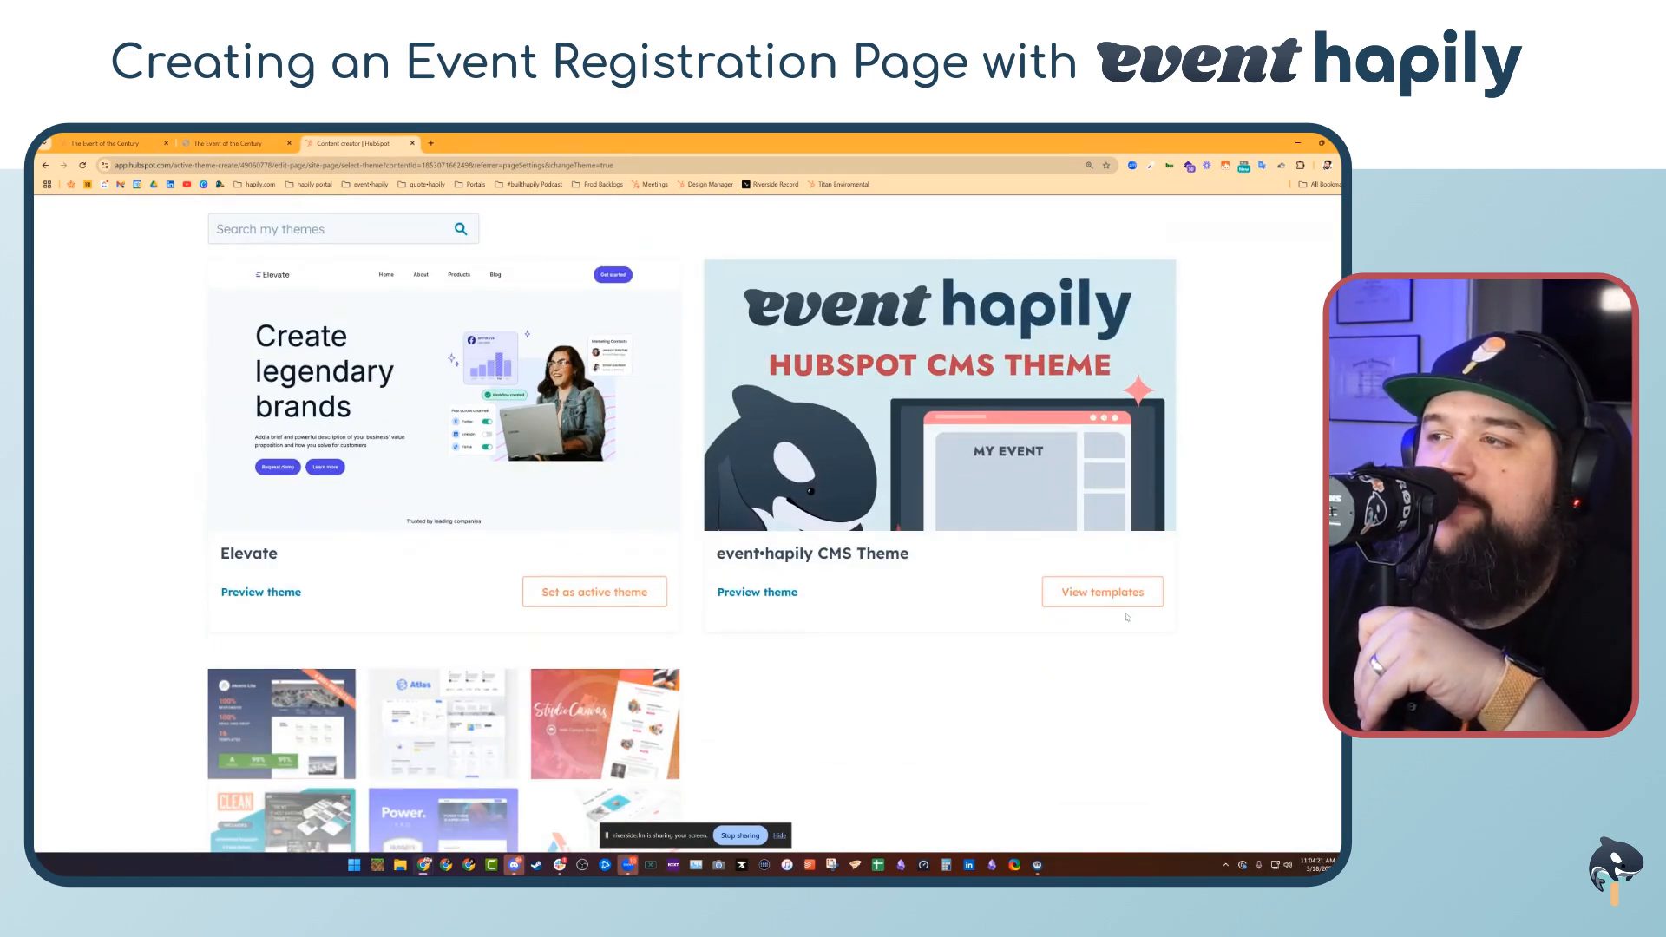
pyautogui.click(1105, 589)
pyautogui.scroll(-5, 827, 529)
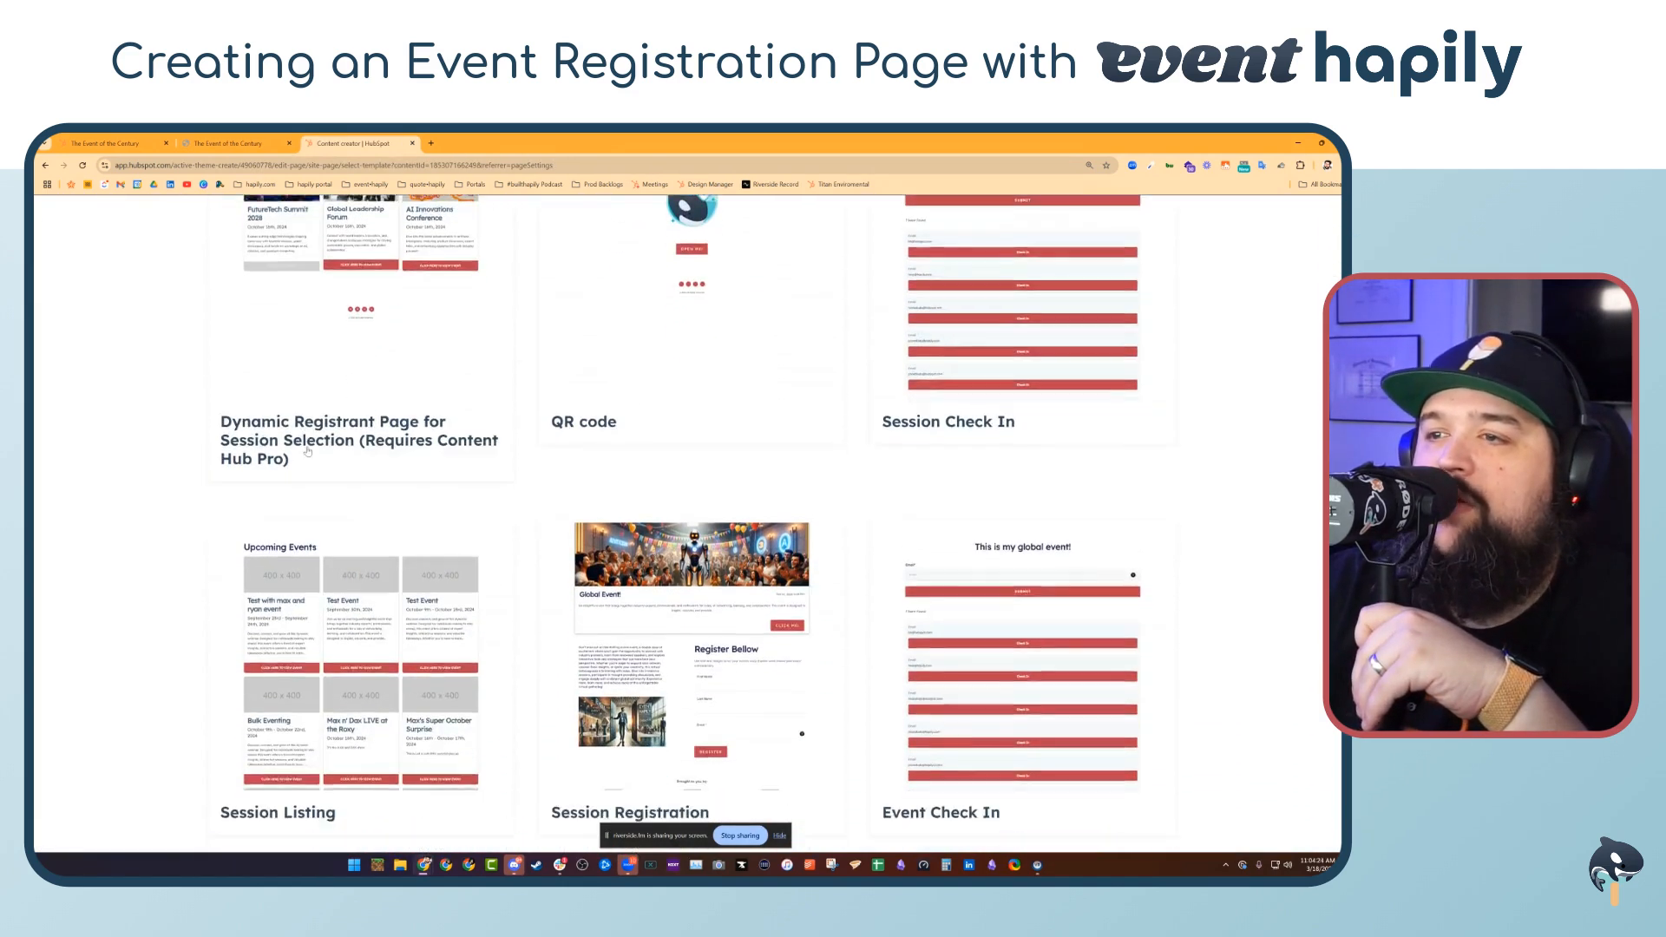
pyautogui.scroll(-3, 653, 490)
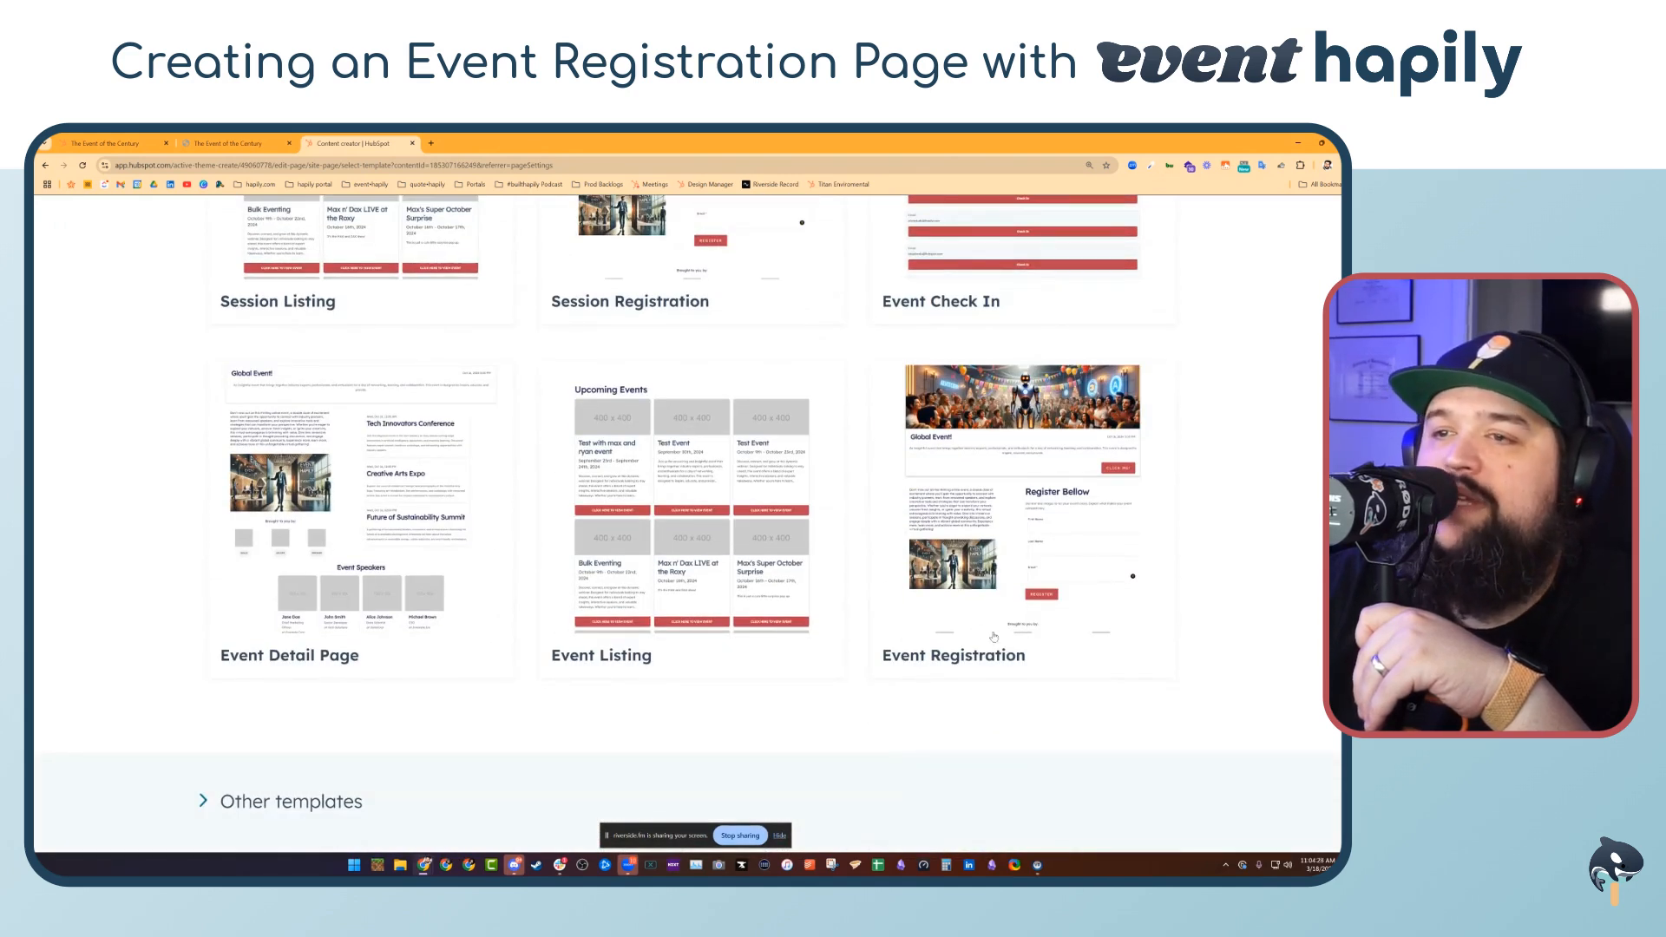
pyautogui.scroll(1, 743, 756)
pyautogui.scroll(3, 684, 629)
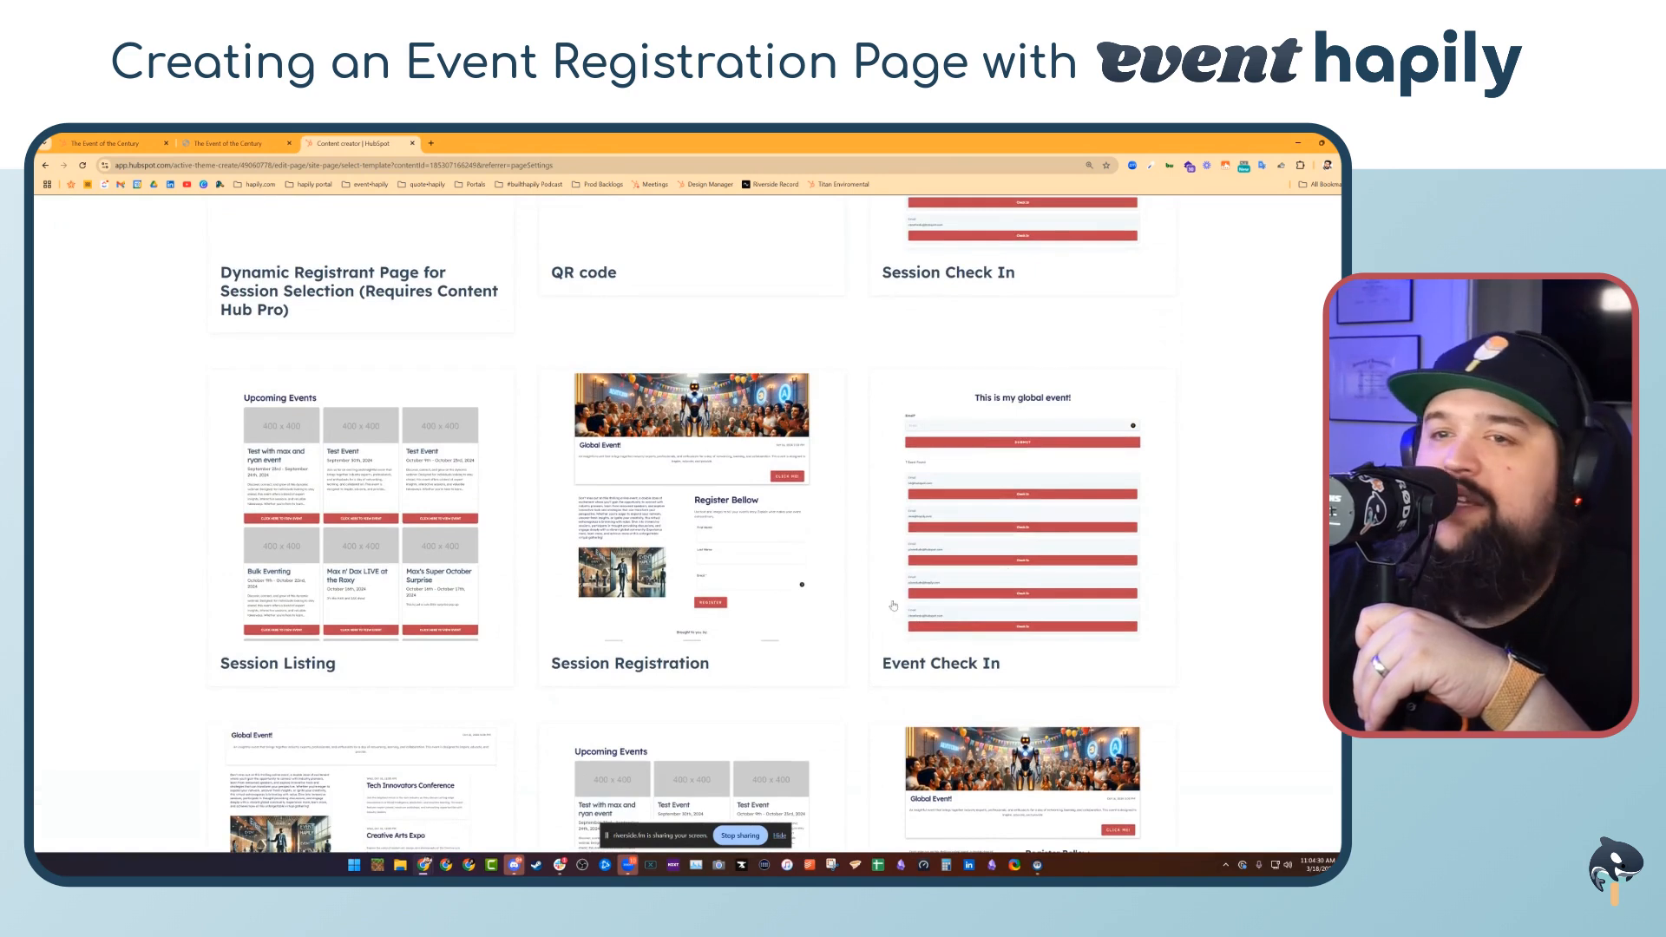
pyautogui.scroll(4, 548, 437)
pyautogui.scroll(-8, 1082, 754)
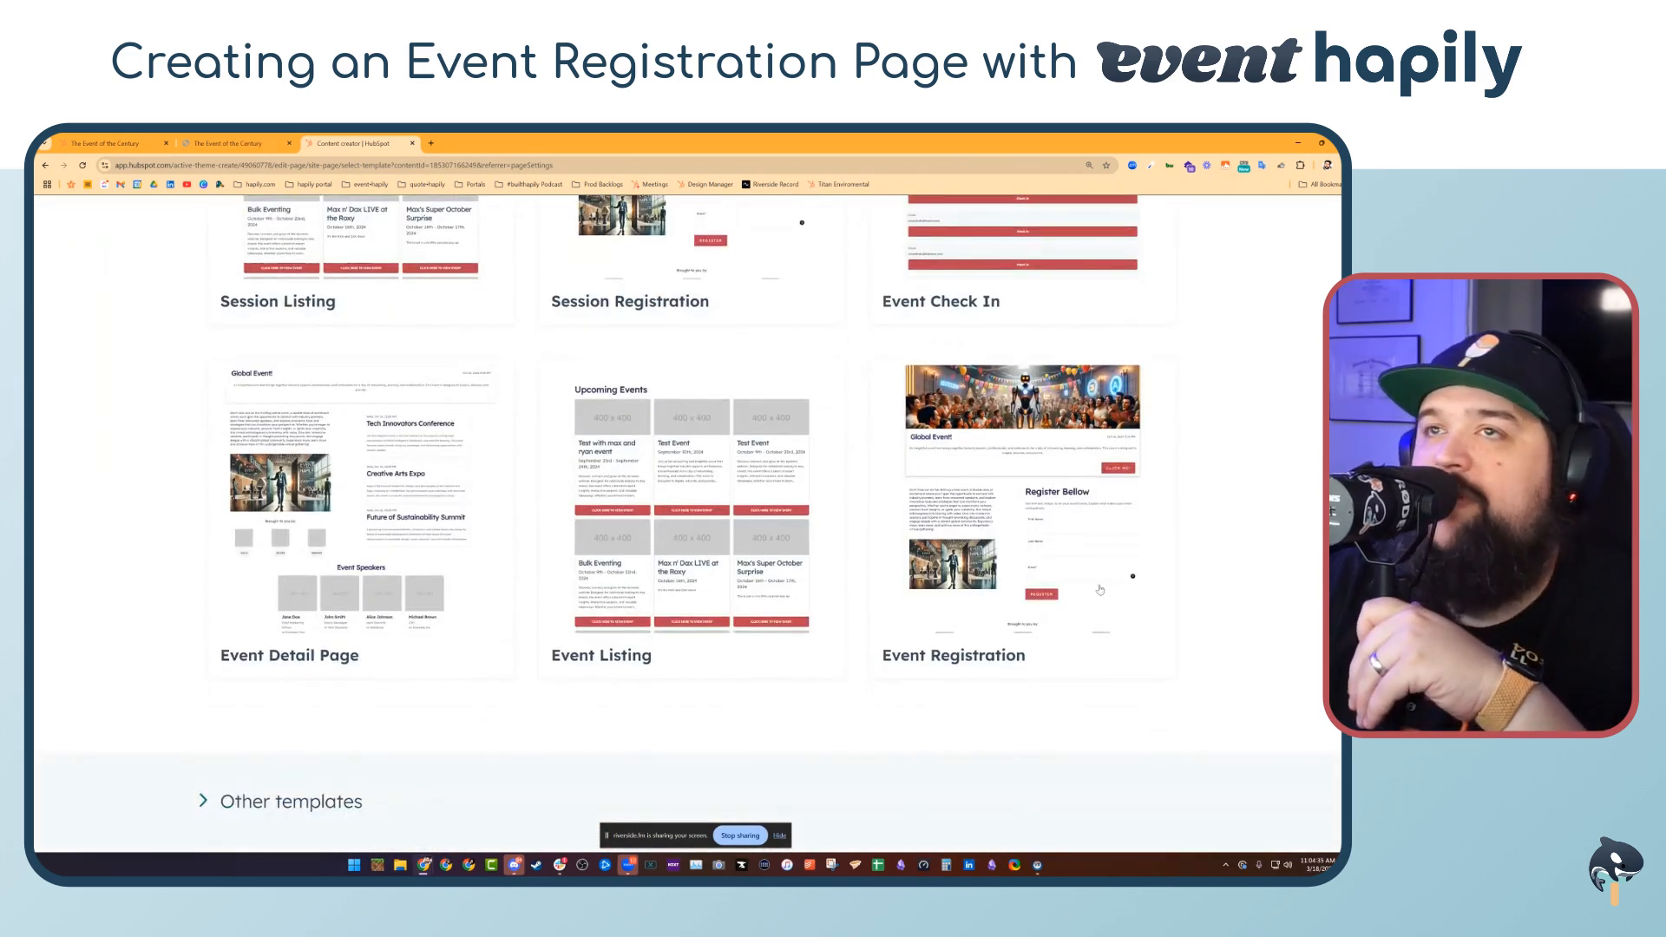
# Close the template chooser, return to The Event of the Century's live registration page, and open it in the page editor
pyautogui.click(230, 144)
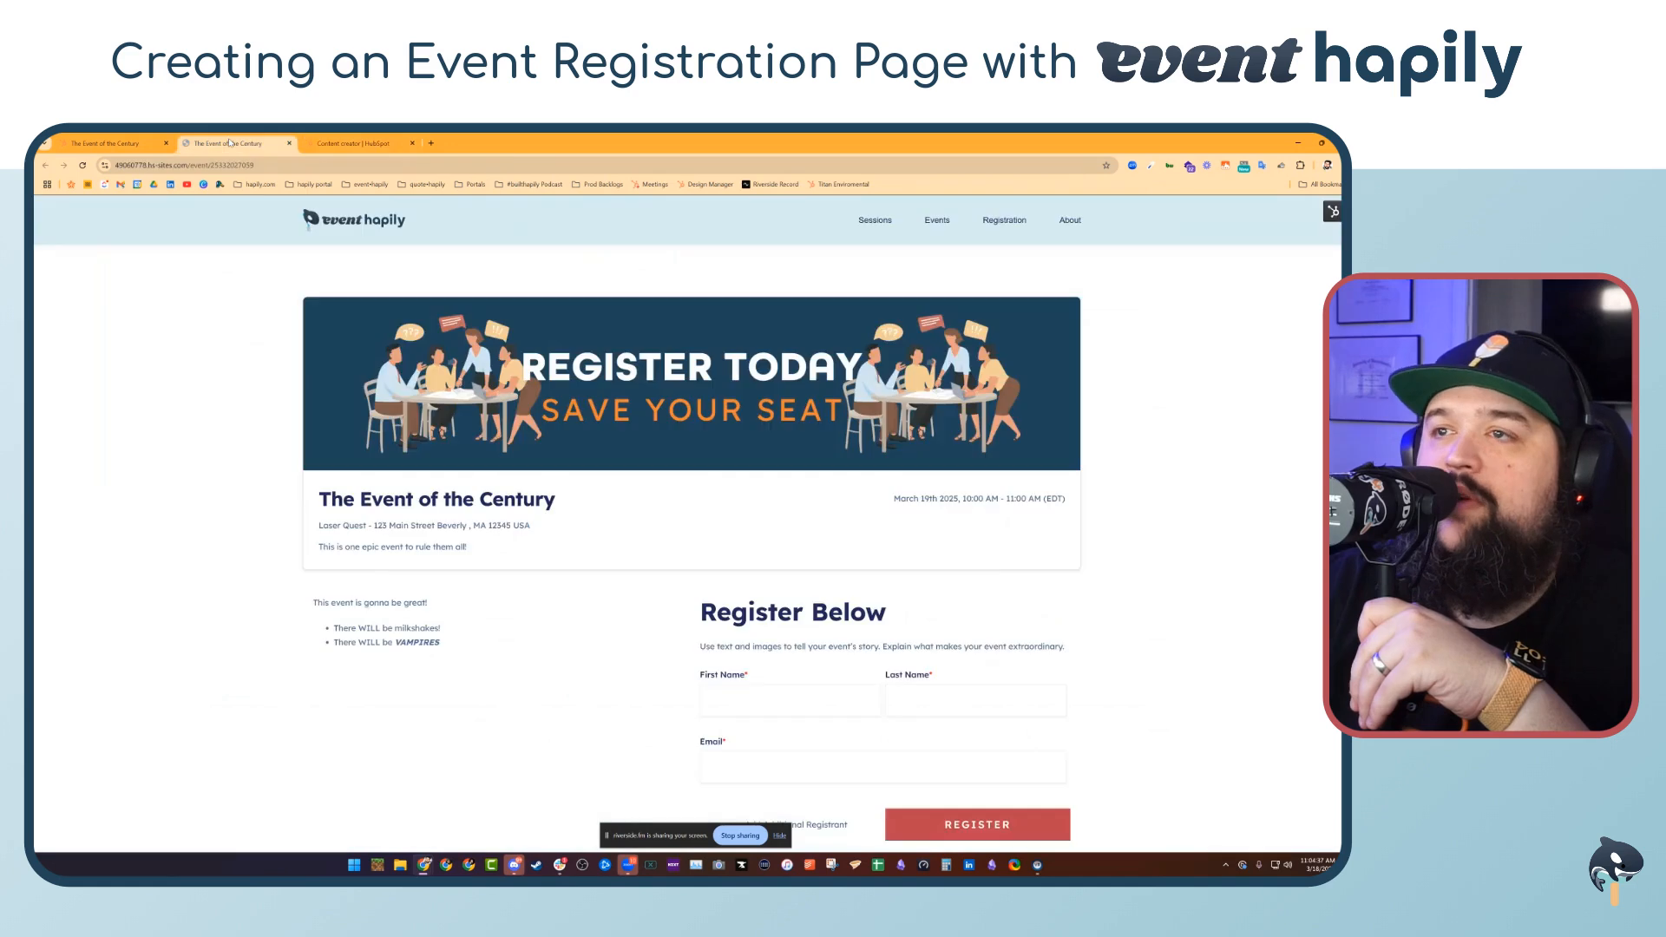
pyautogui.click(412, 143)
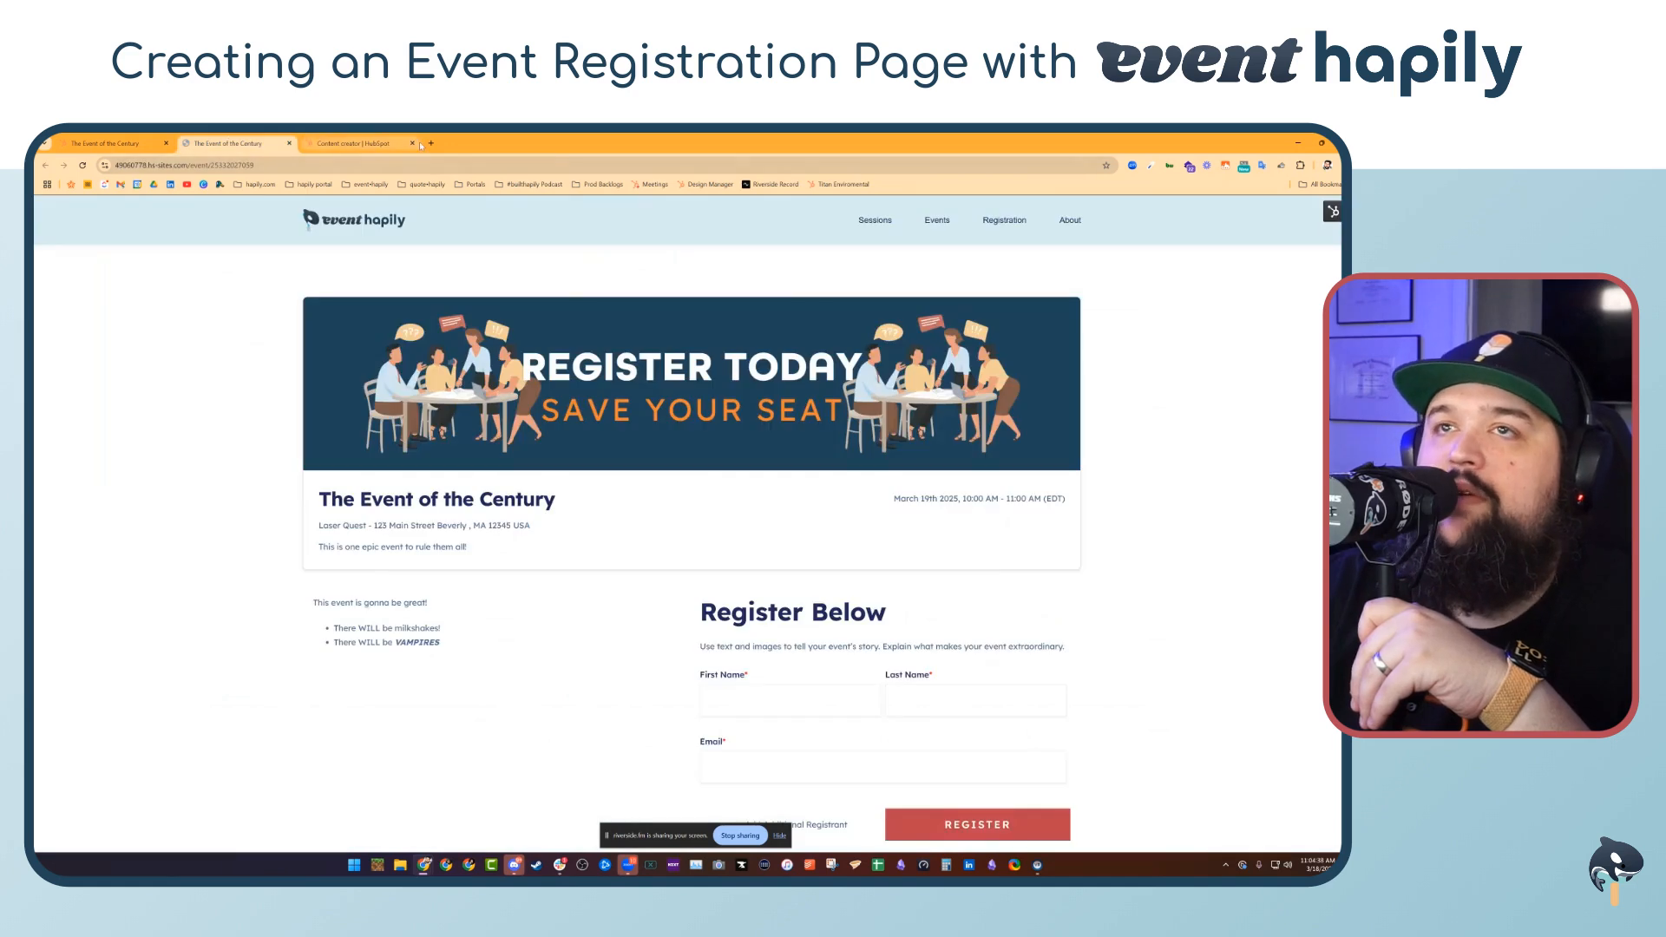
pyautogui.click(1333, 211)
pyautogui.click(1293, 237)
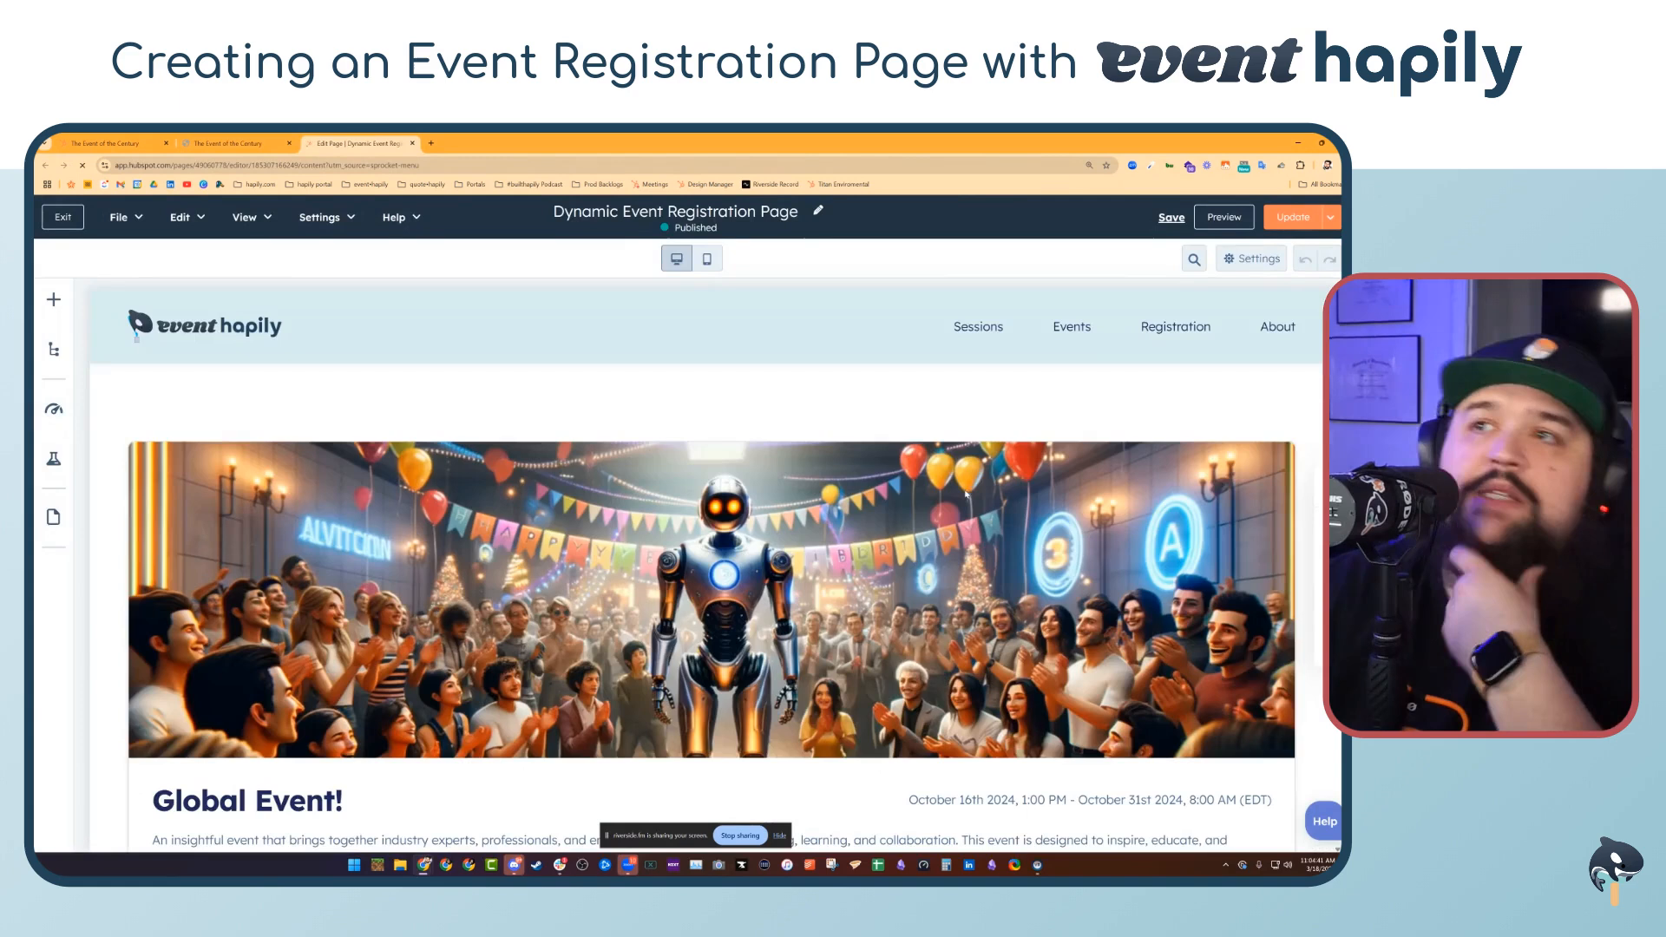
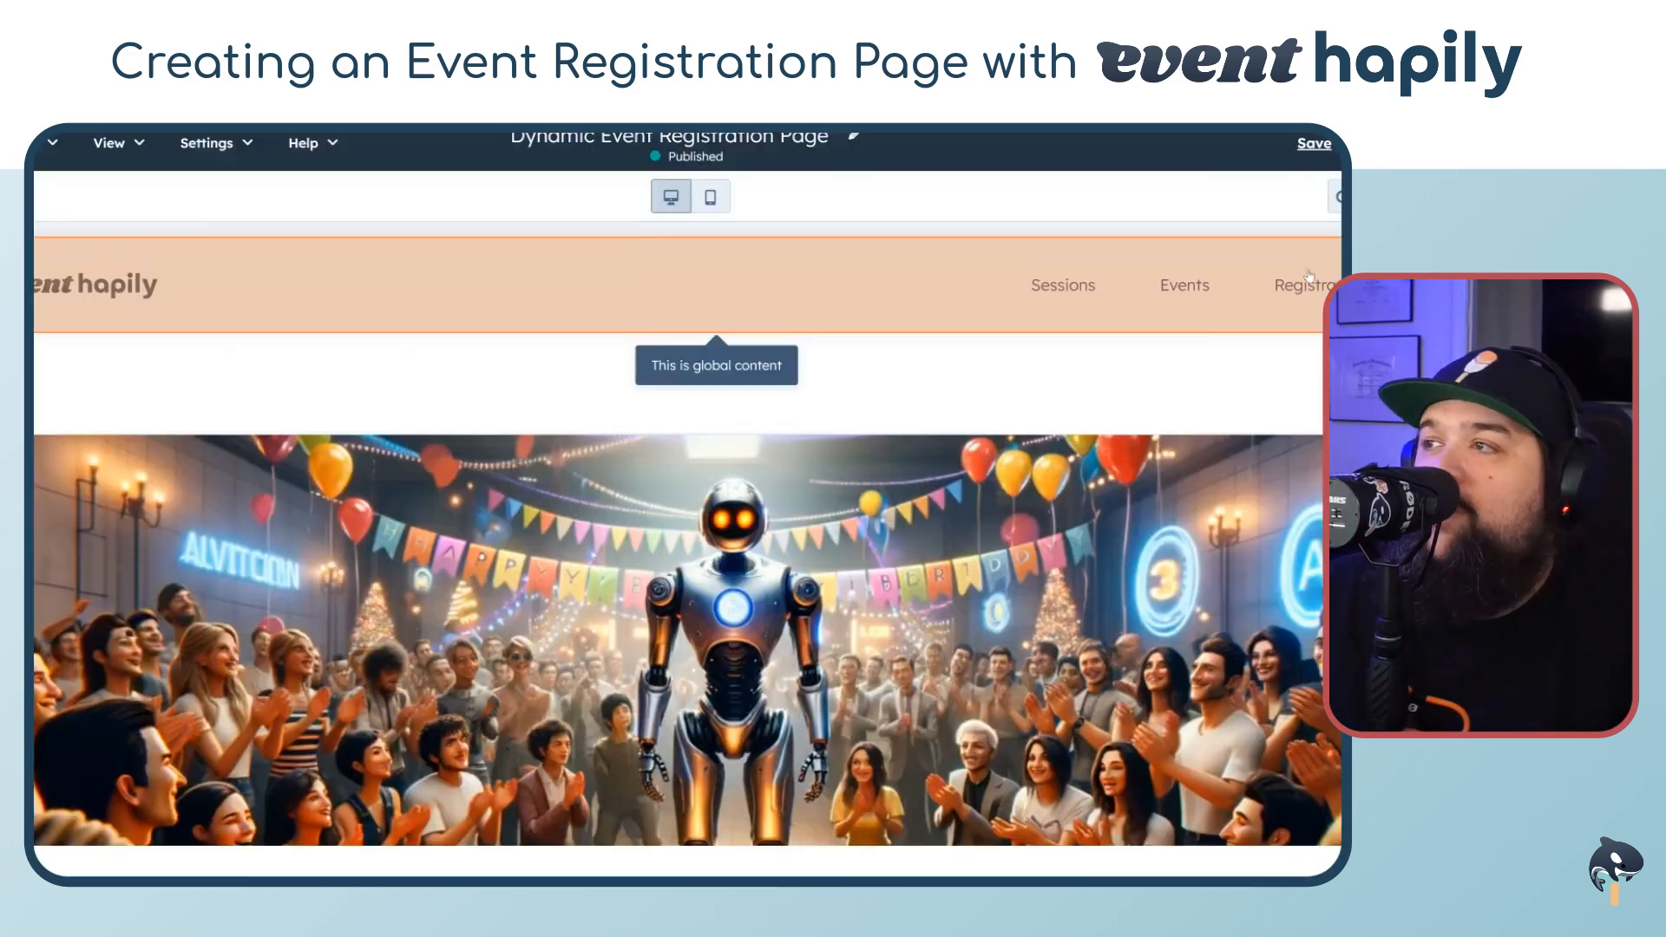
# Open the page settings' Advanced section and inspect the dynamic page data source and slug options
pyautogui.click(1337, 197)
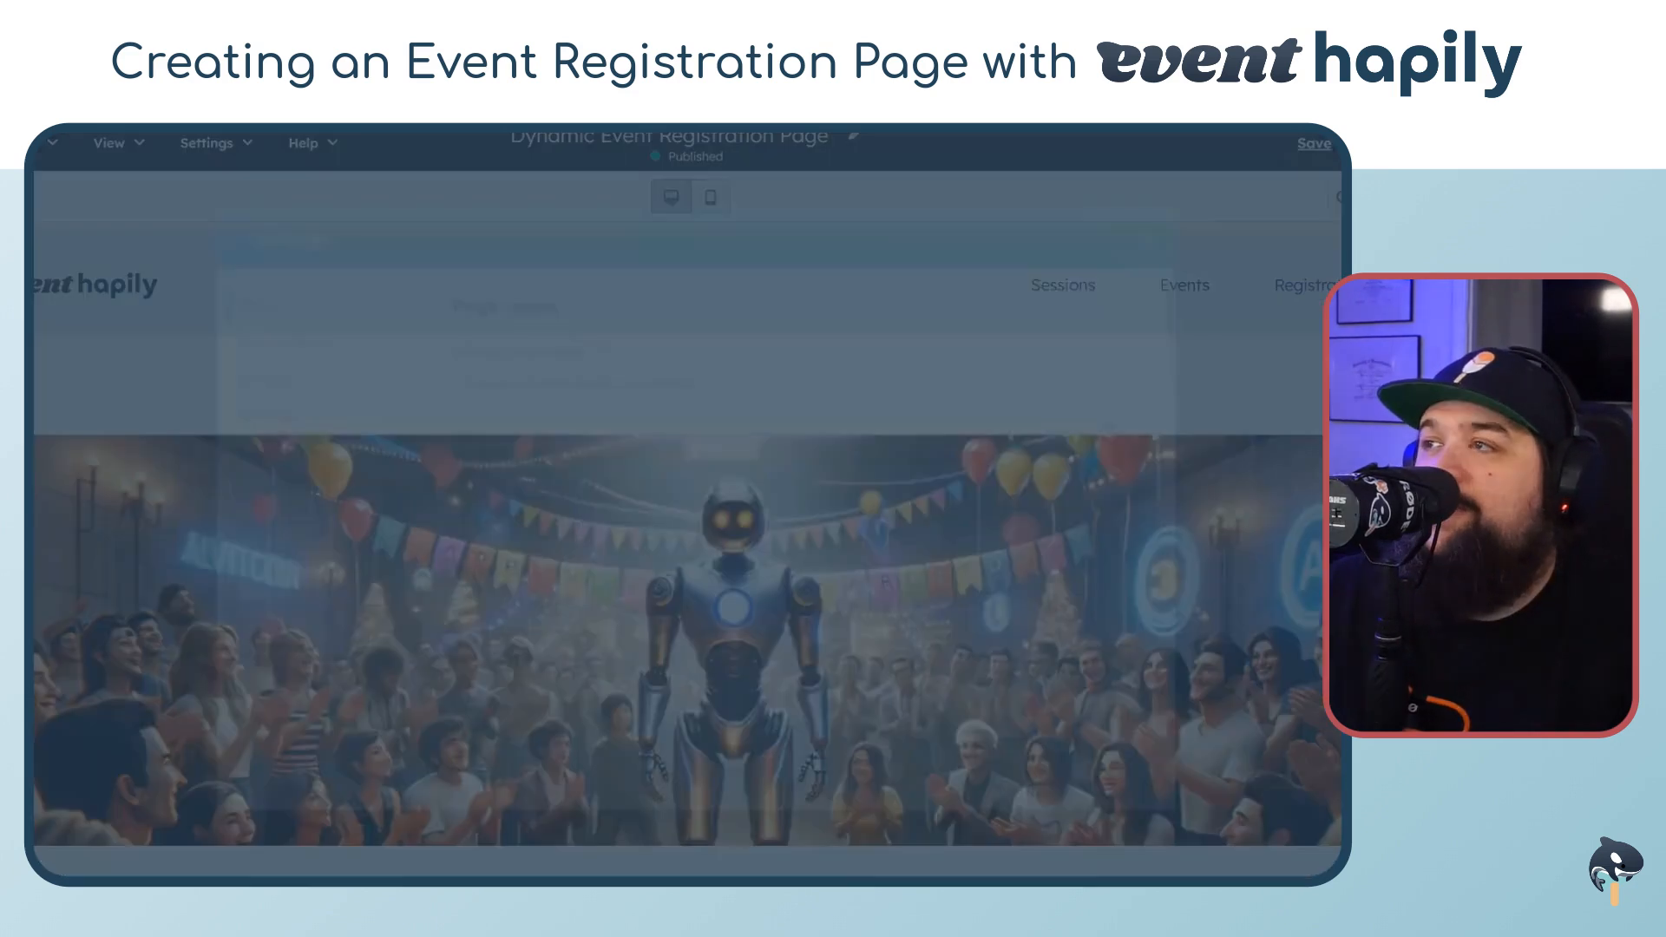
pyautogui.click(253, 493)
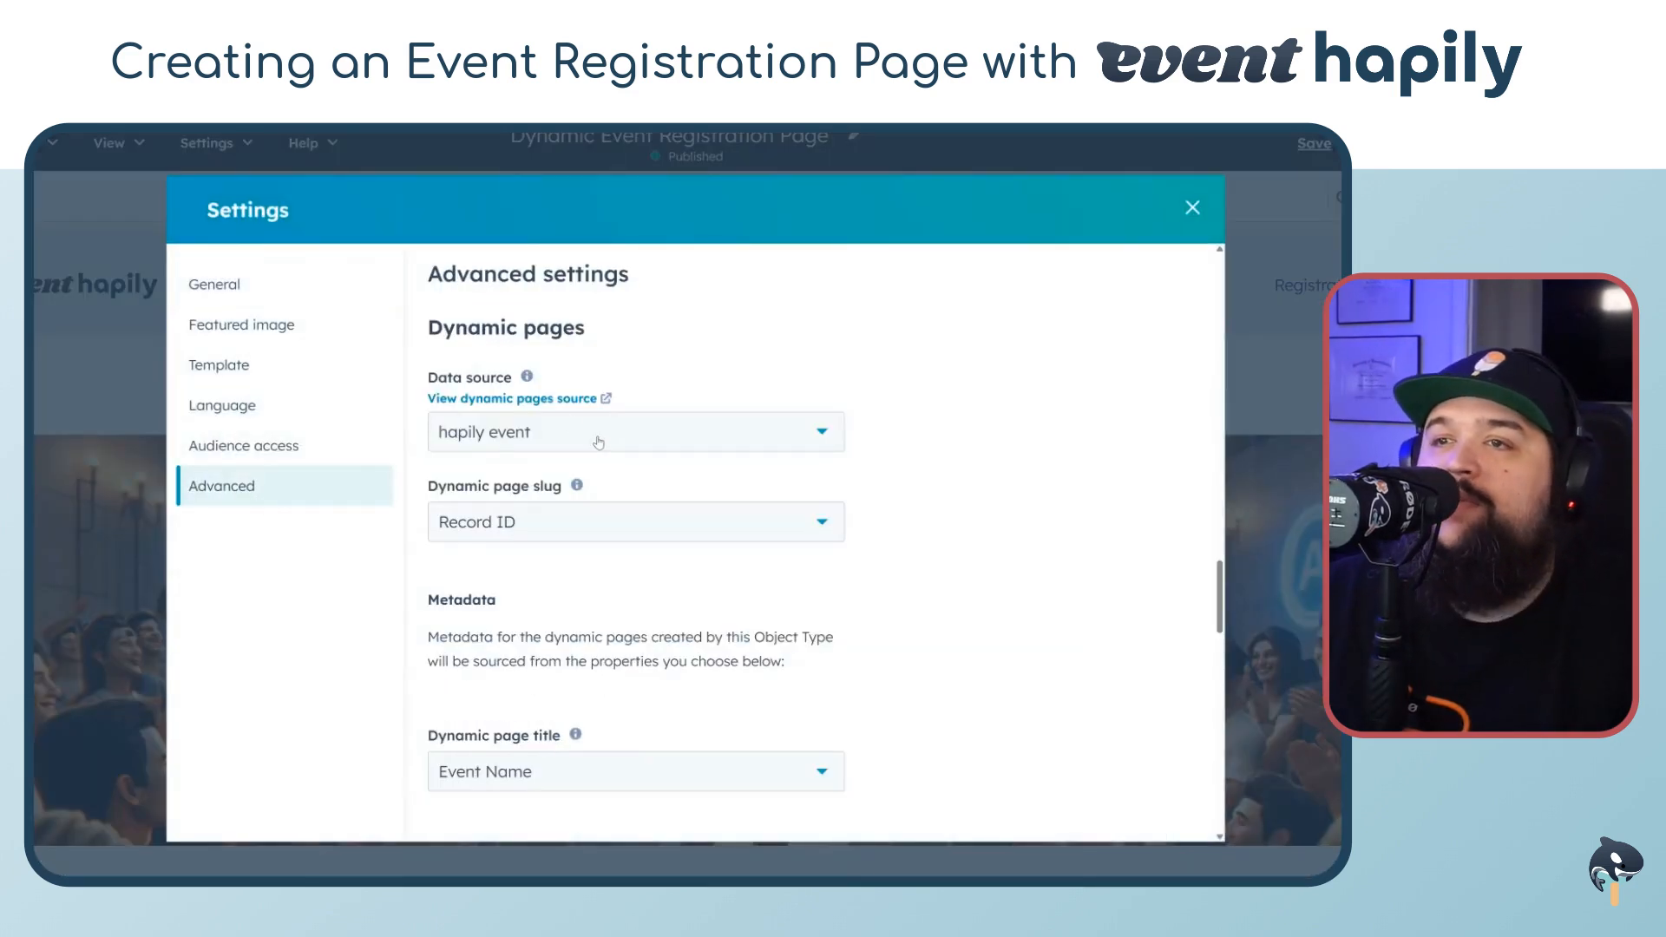
pyautogui.scroll(-1, 599, 438)
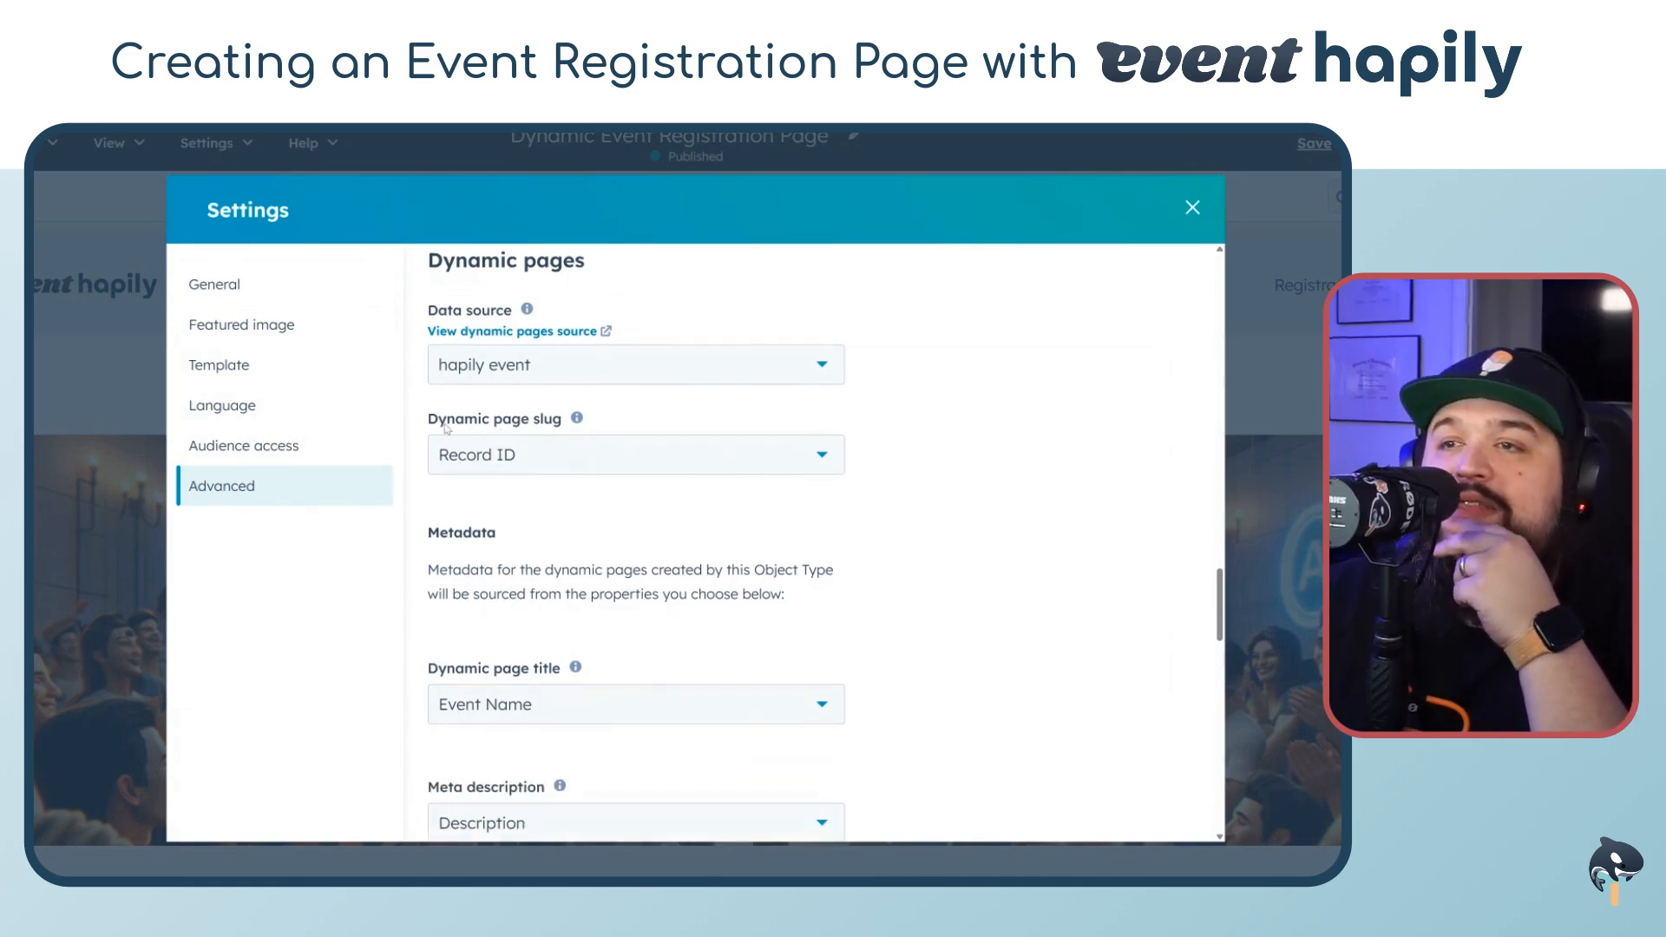
pyautogui.moveTo(576, 419)
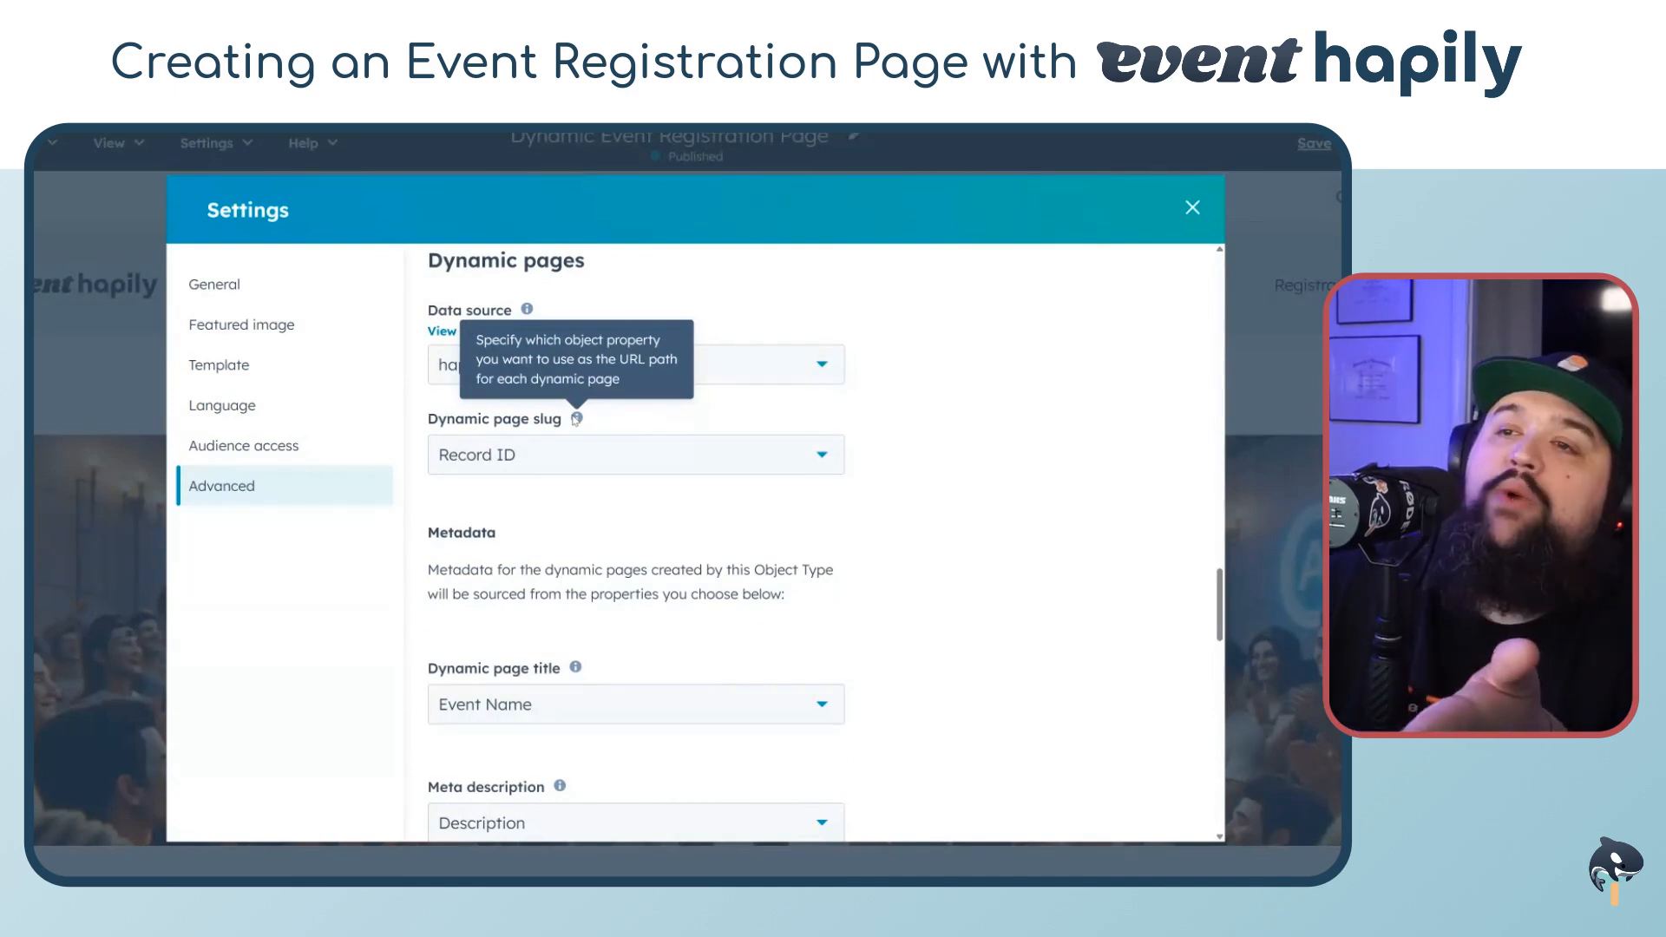
pyautogui.click(662, 470)
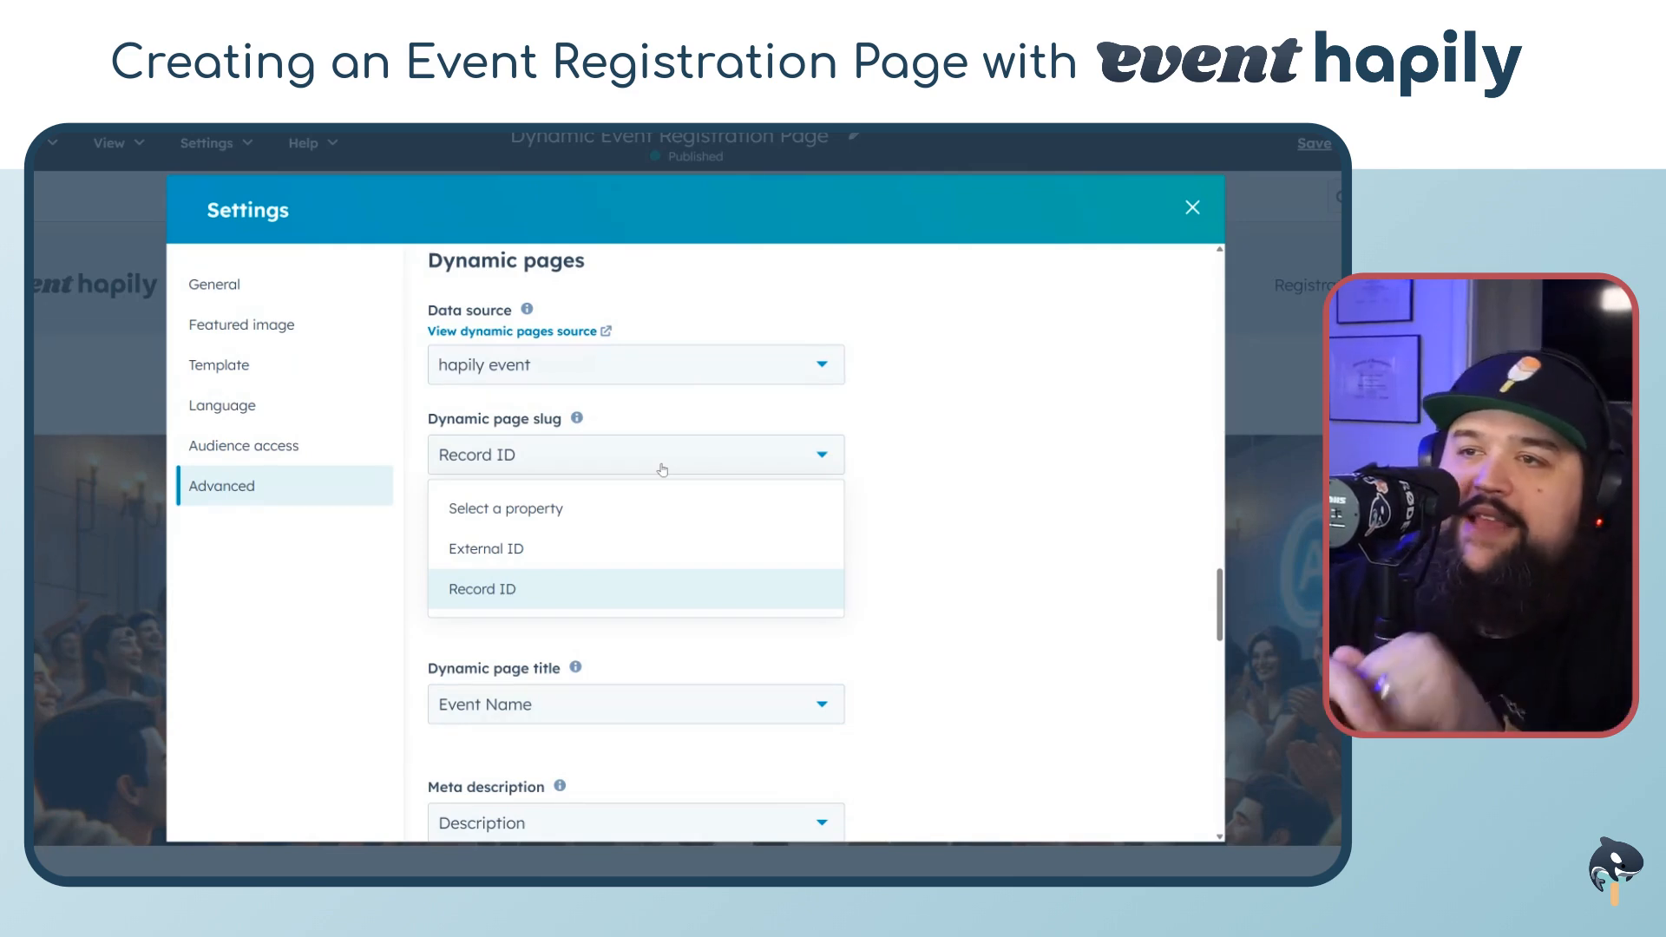
pyautogui.click(1008, 510)
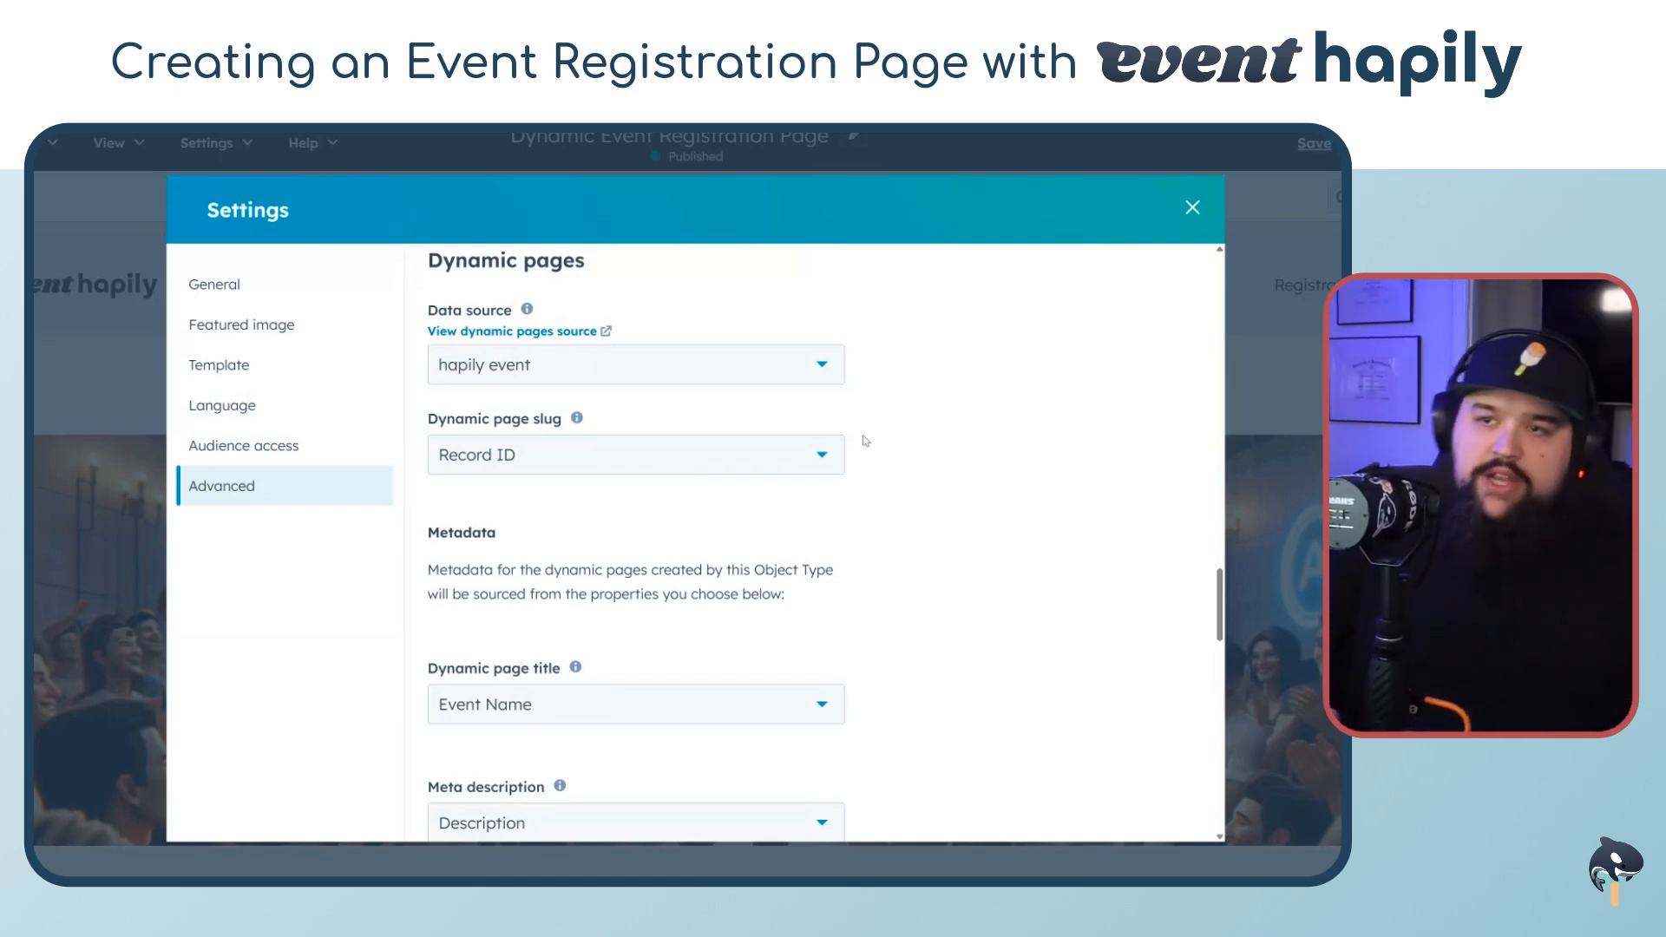
# Review the dynamic page metadata settings and close the settings dialog
pyautogui.scroll(-2, 867, 442)
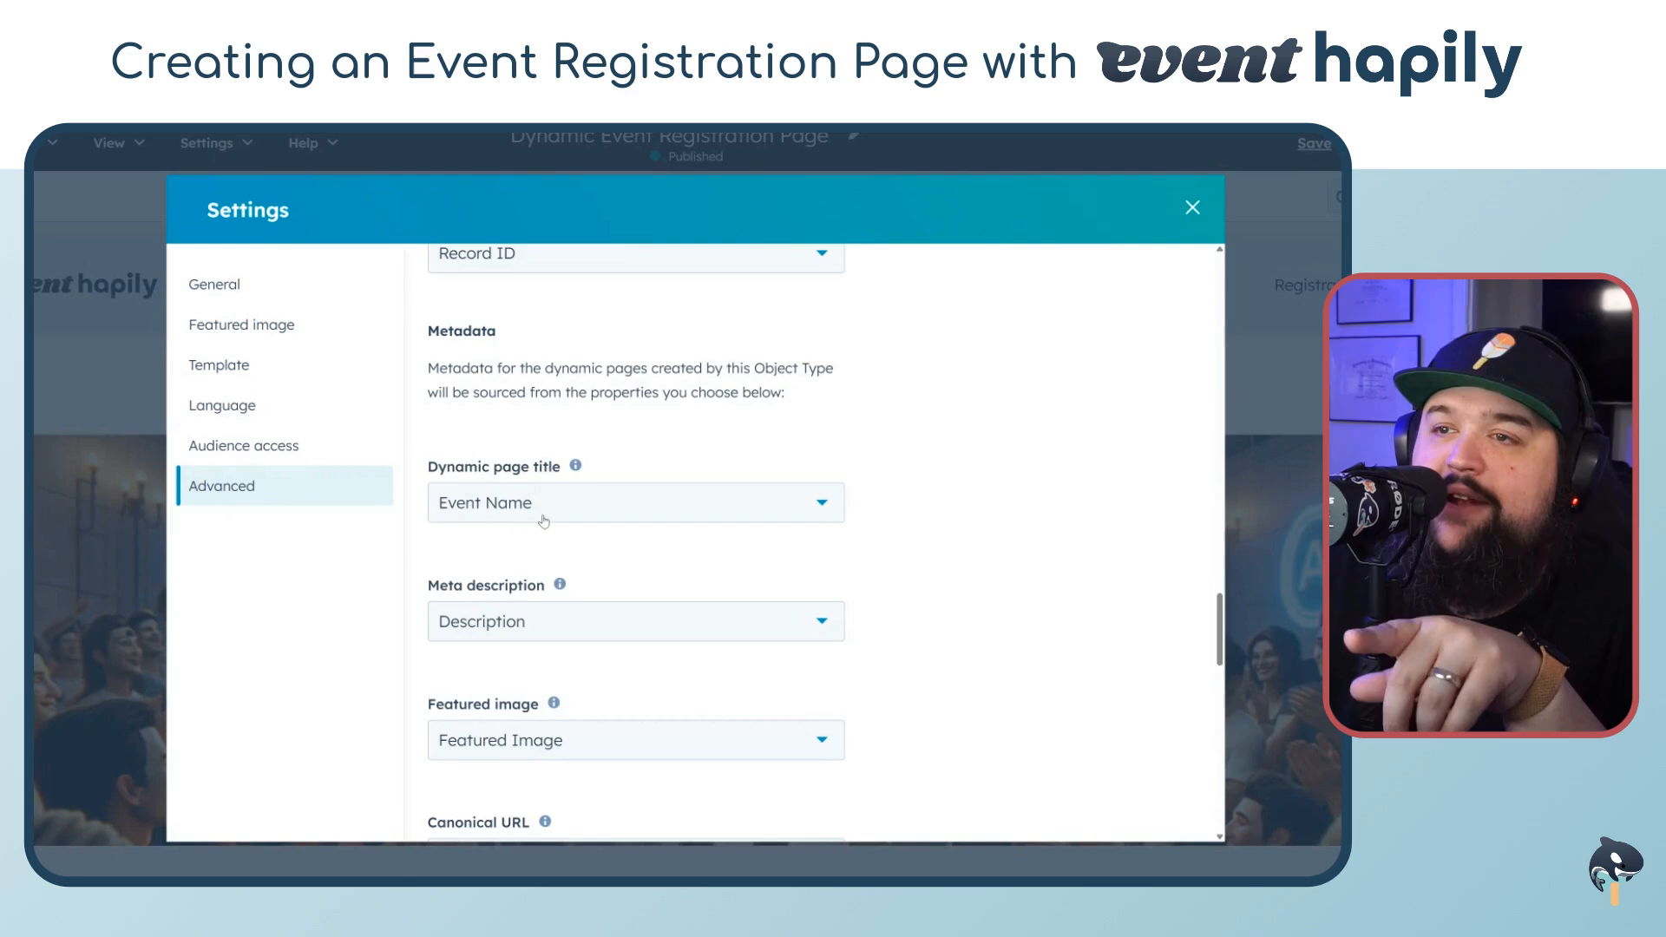
pyautogui.scroll(-2, 451, 497)
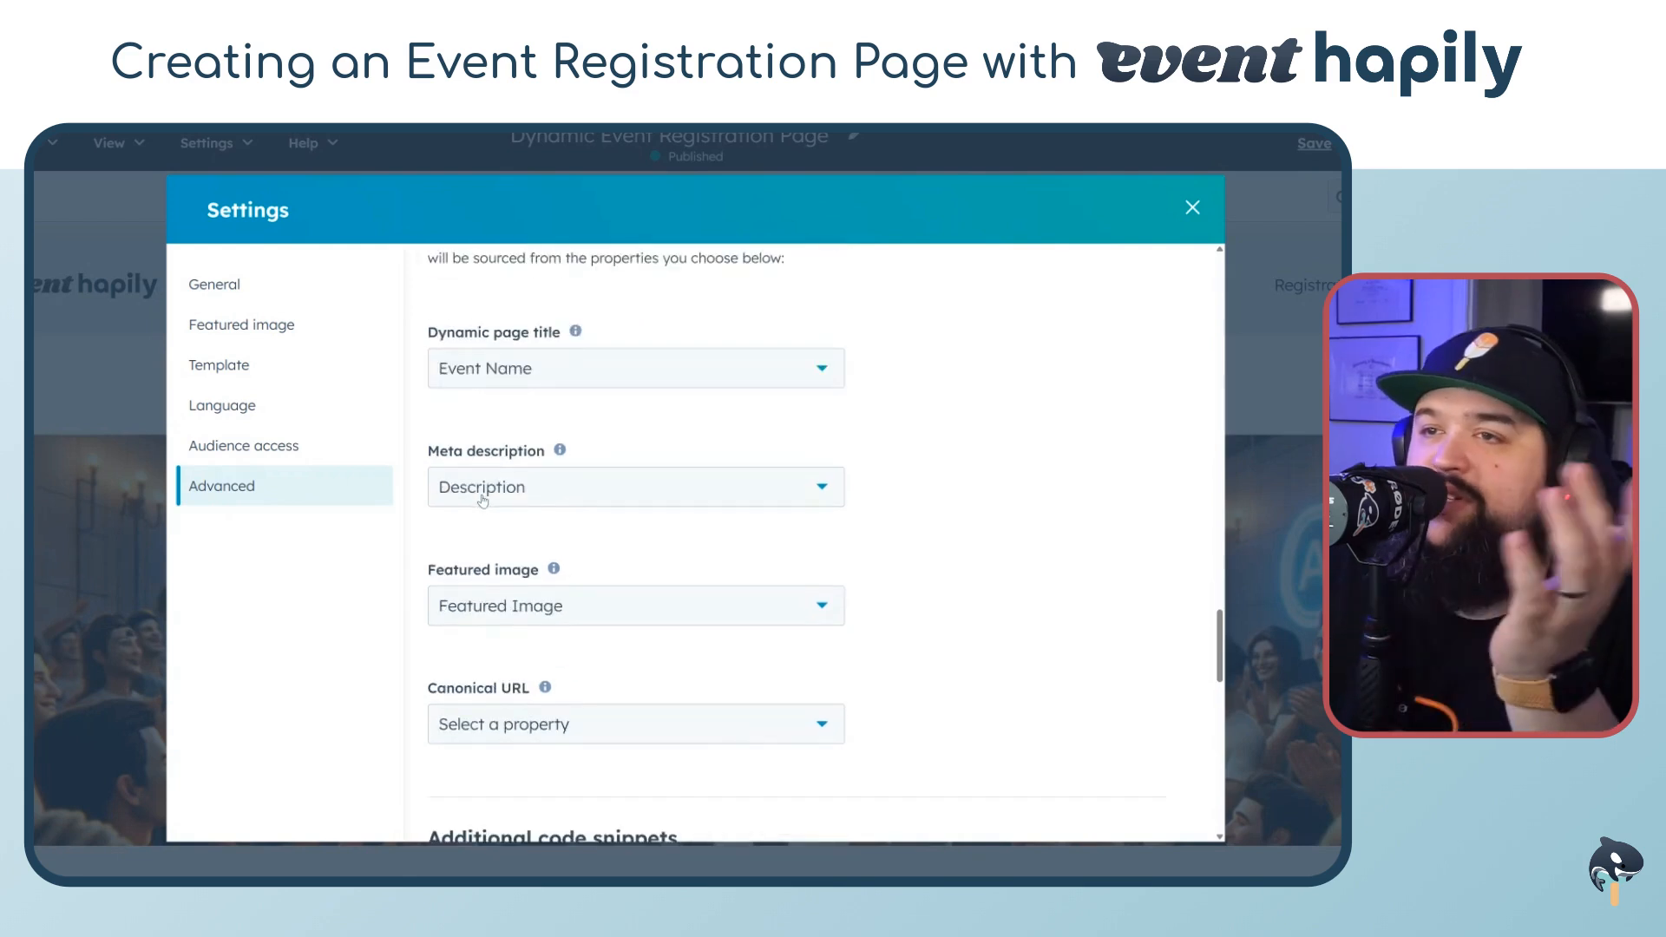
pyautogui.scroll(-1, 490, 500)
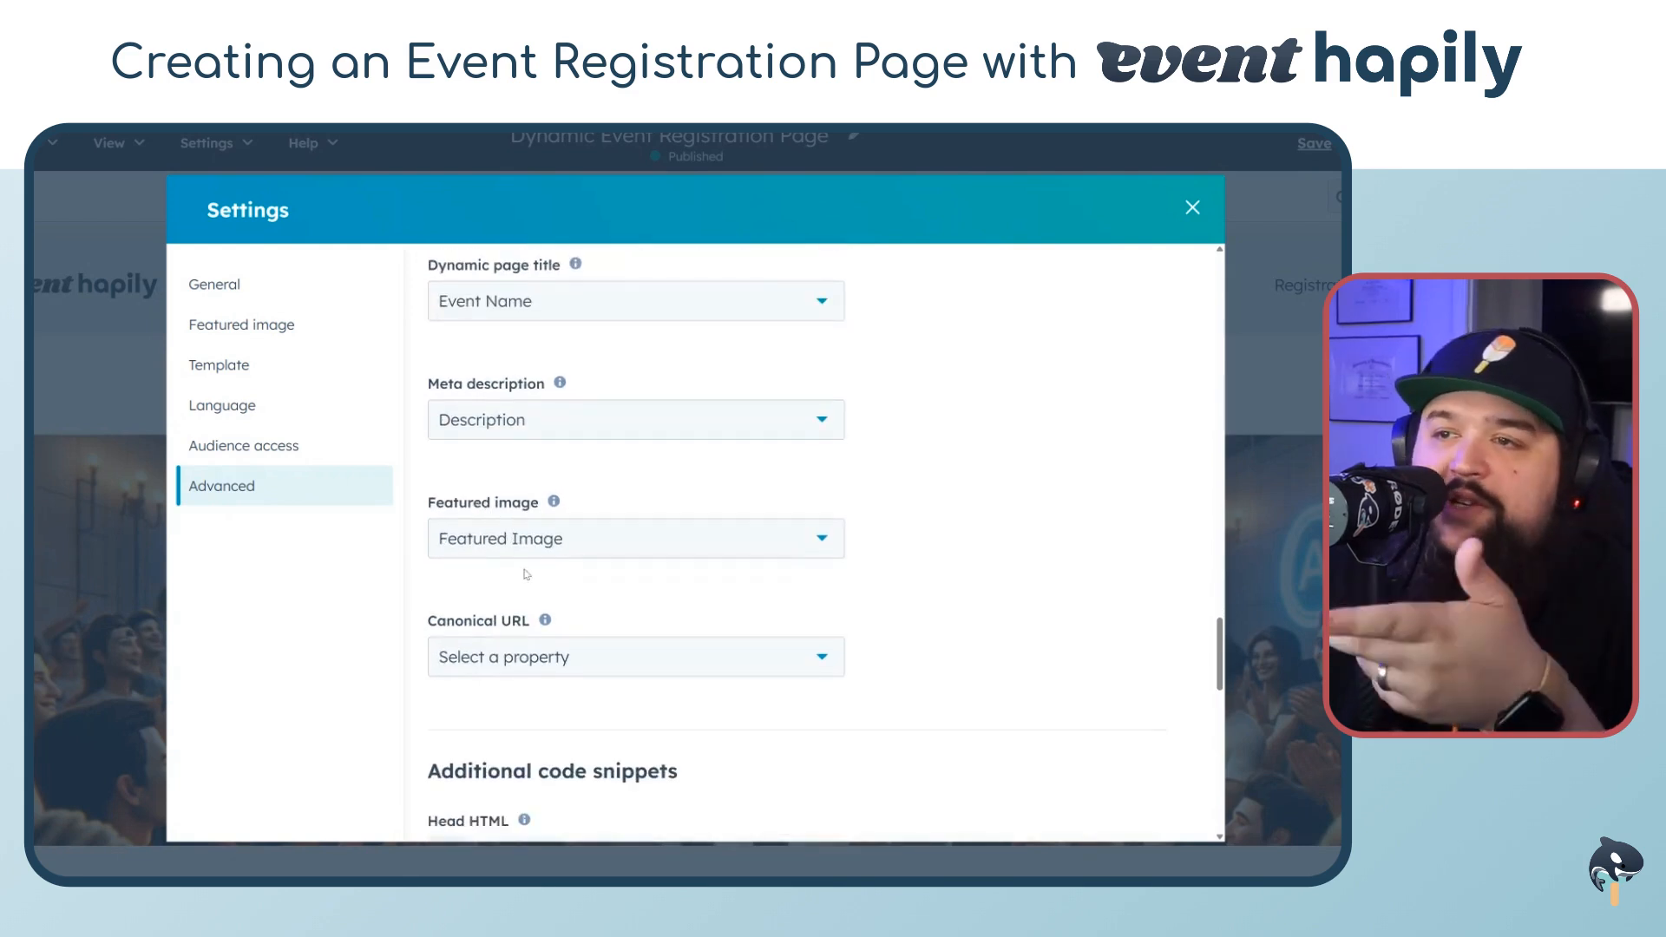
pyautogui.scroll(-2, 525, 542)
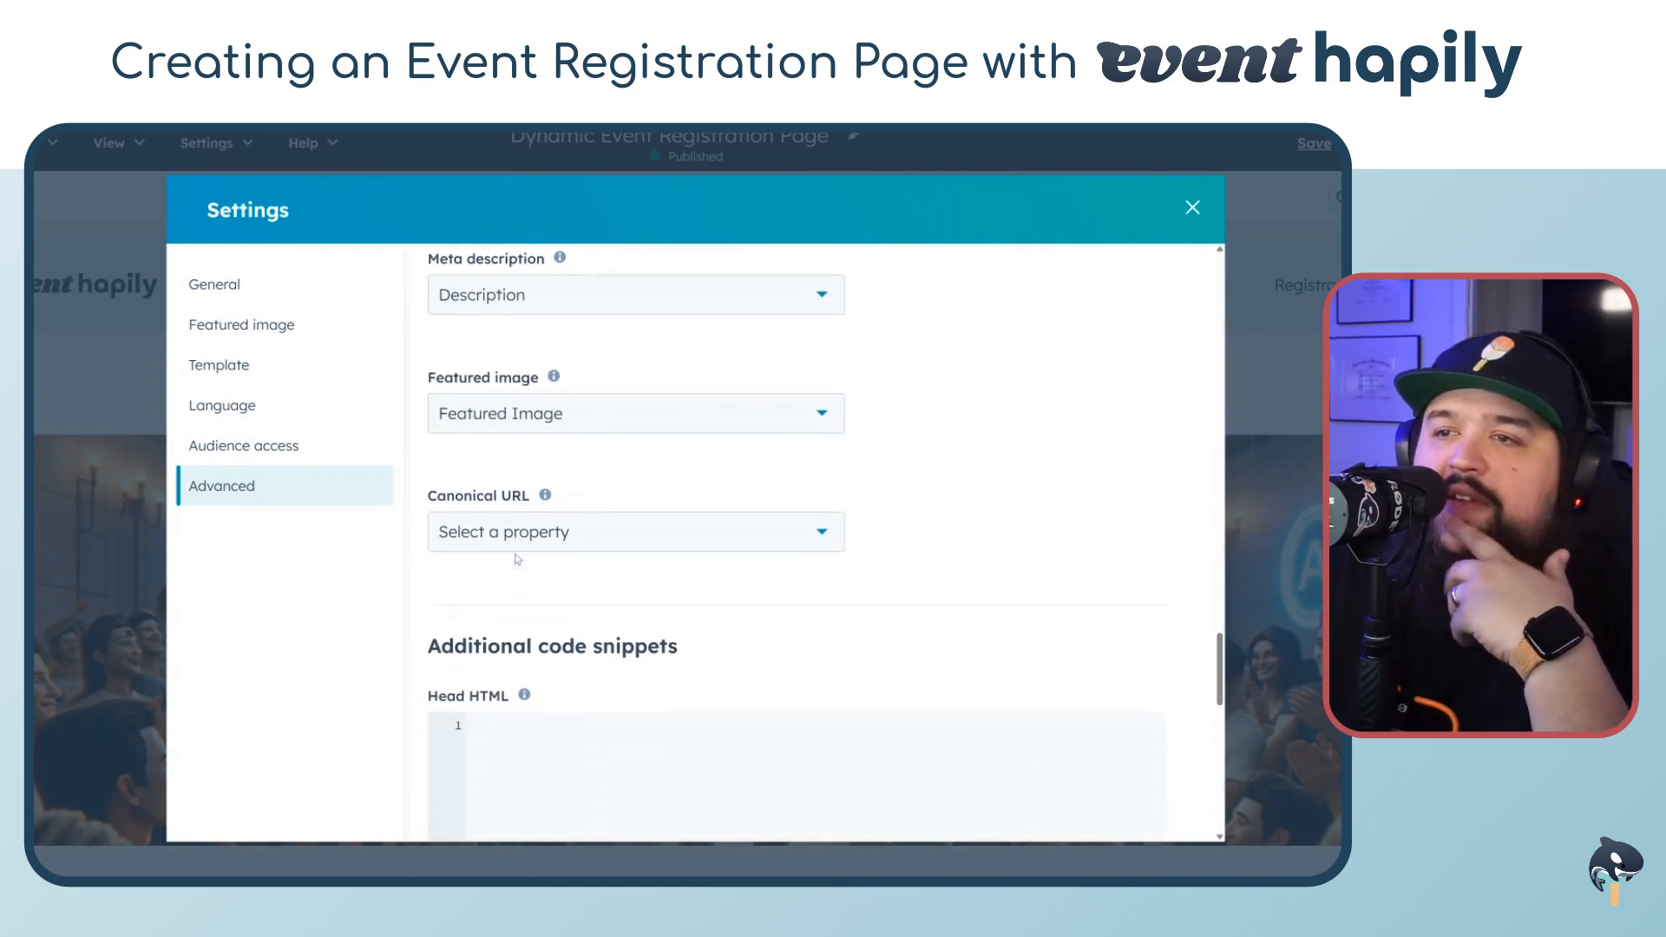
pyautogui.scroll(13, 978, 495)
pyautogui.scroll(3, 833, 494)
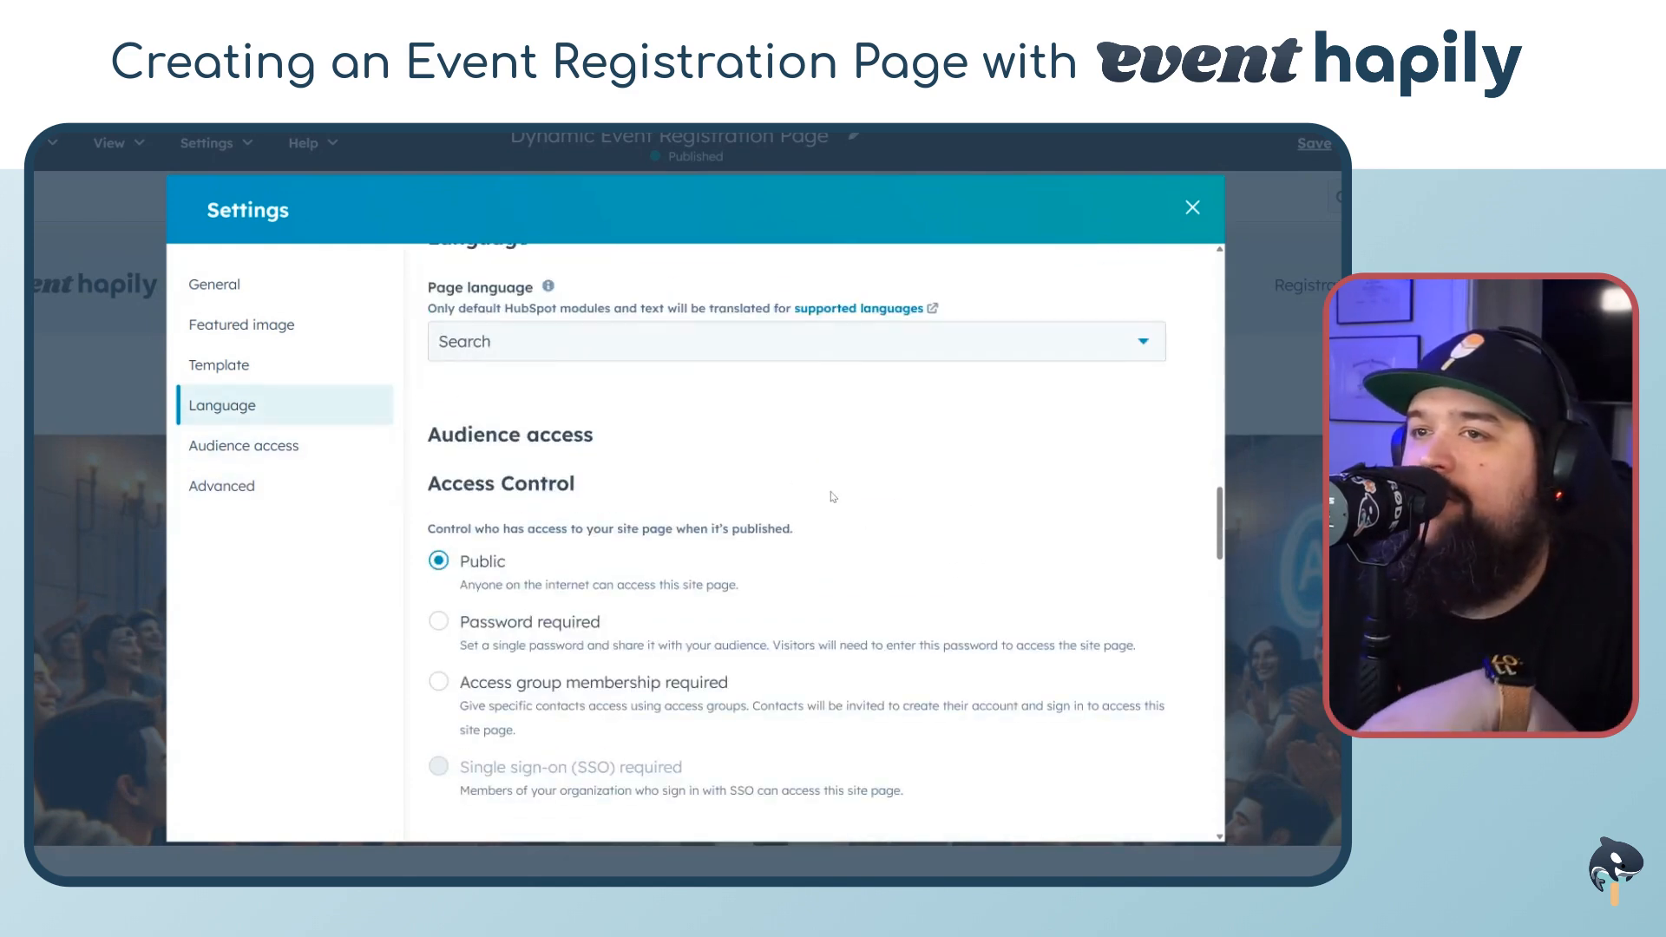
pyautogui.scroll(7, 954, 486)
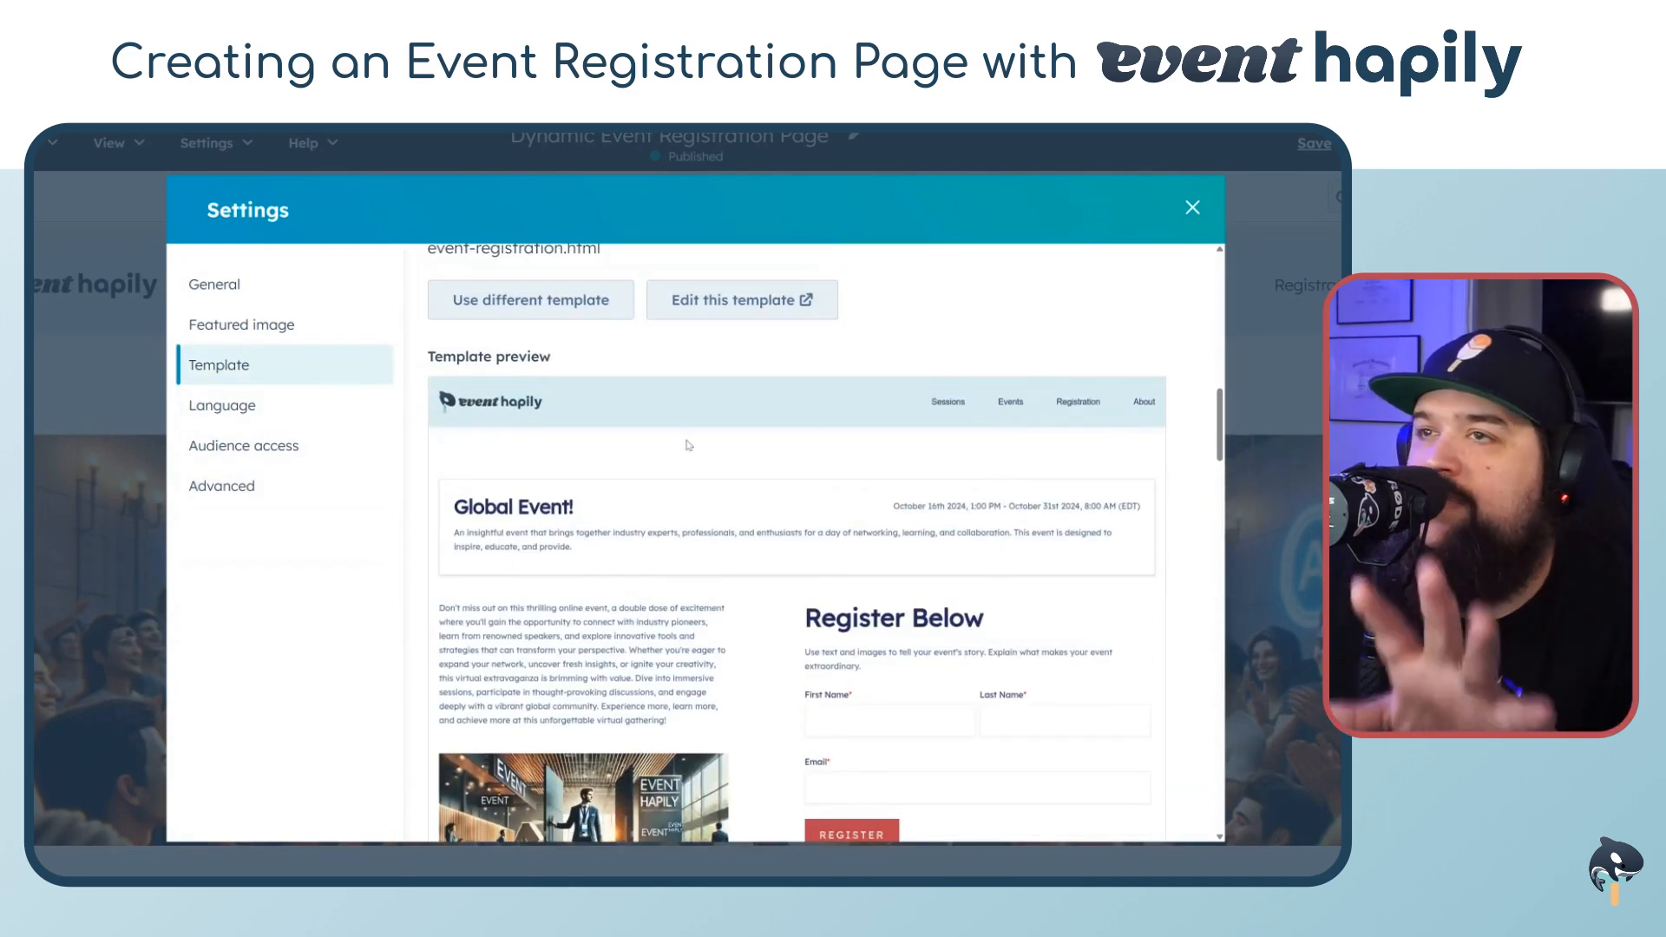
pyautogui.scroll(3, 999, 477)
pyautogui.click(1192, 208)
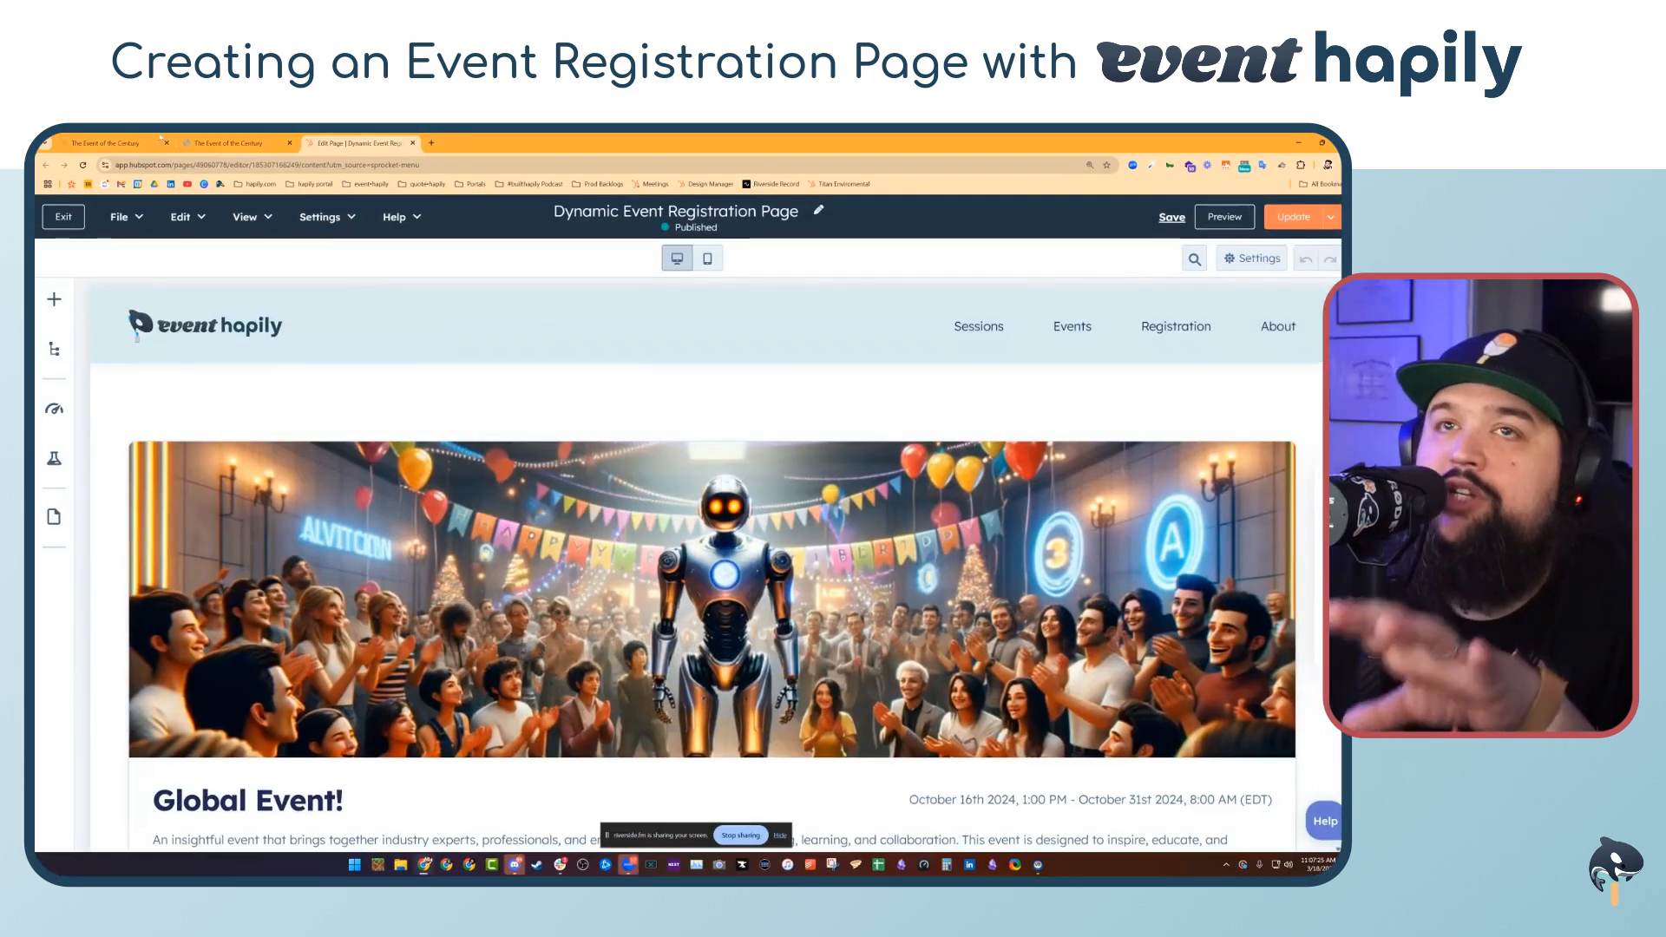
# Switch to The Event of the Century's live page and examine the record ID in its URL
pyautogui.click(144, 143)
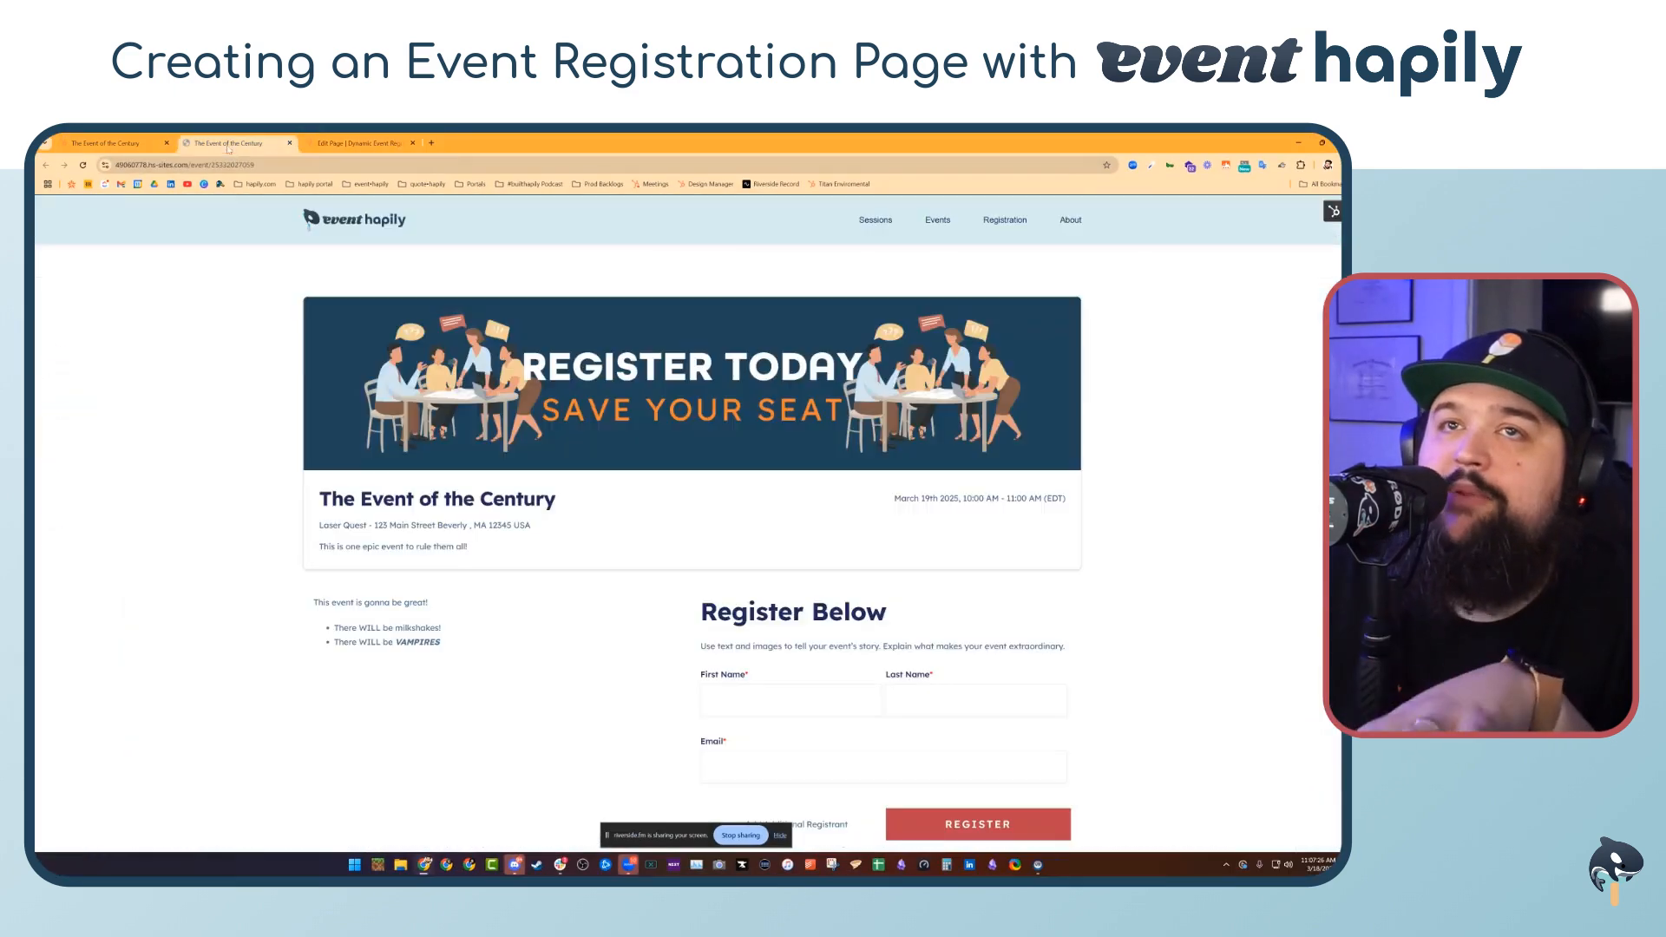
pyautogui.click(117, 166)
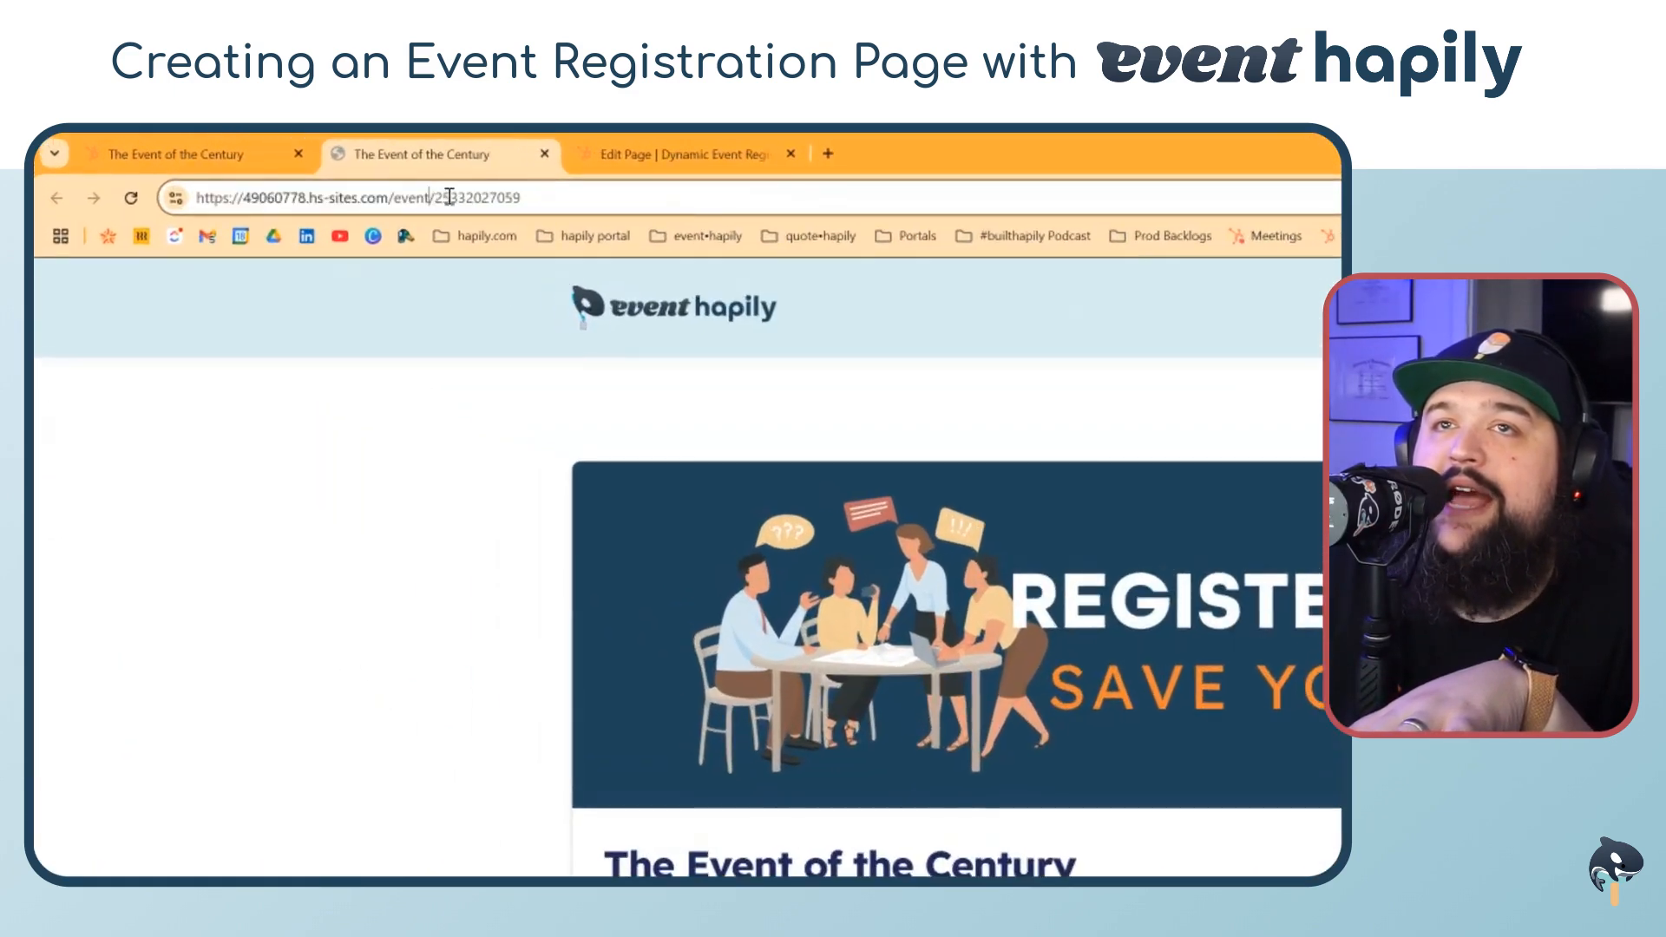
pyautogui.moveTo(434, 197); pyautogui.dragTo(565, 198)
pyautogui.scroll(-2, 975, 815)
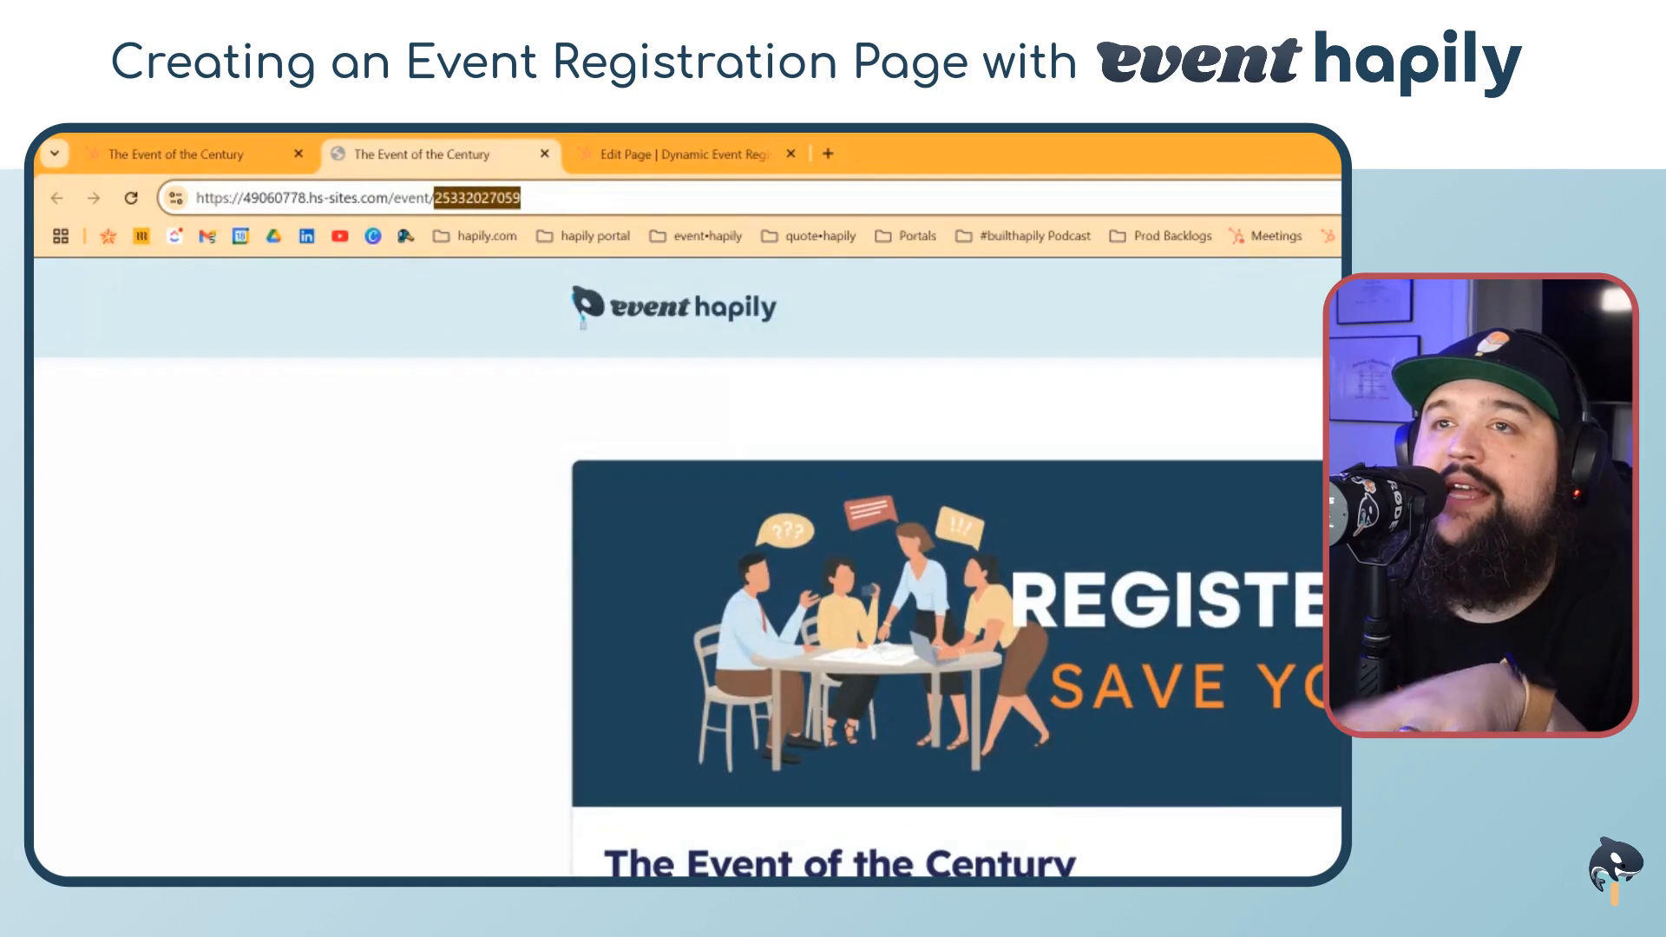
pyautogui.click(571, 572)
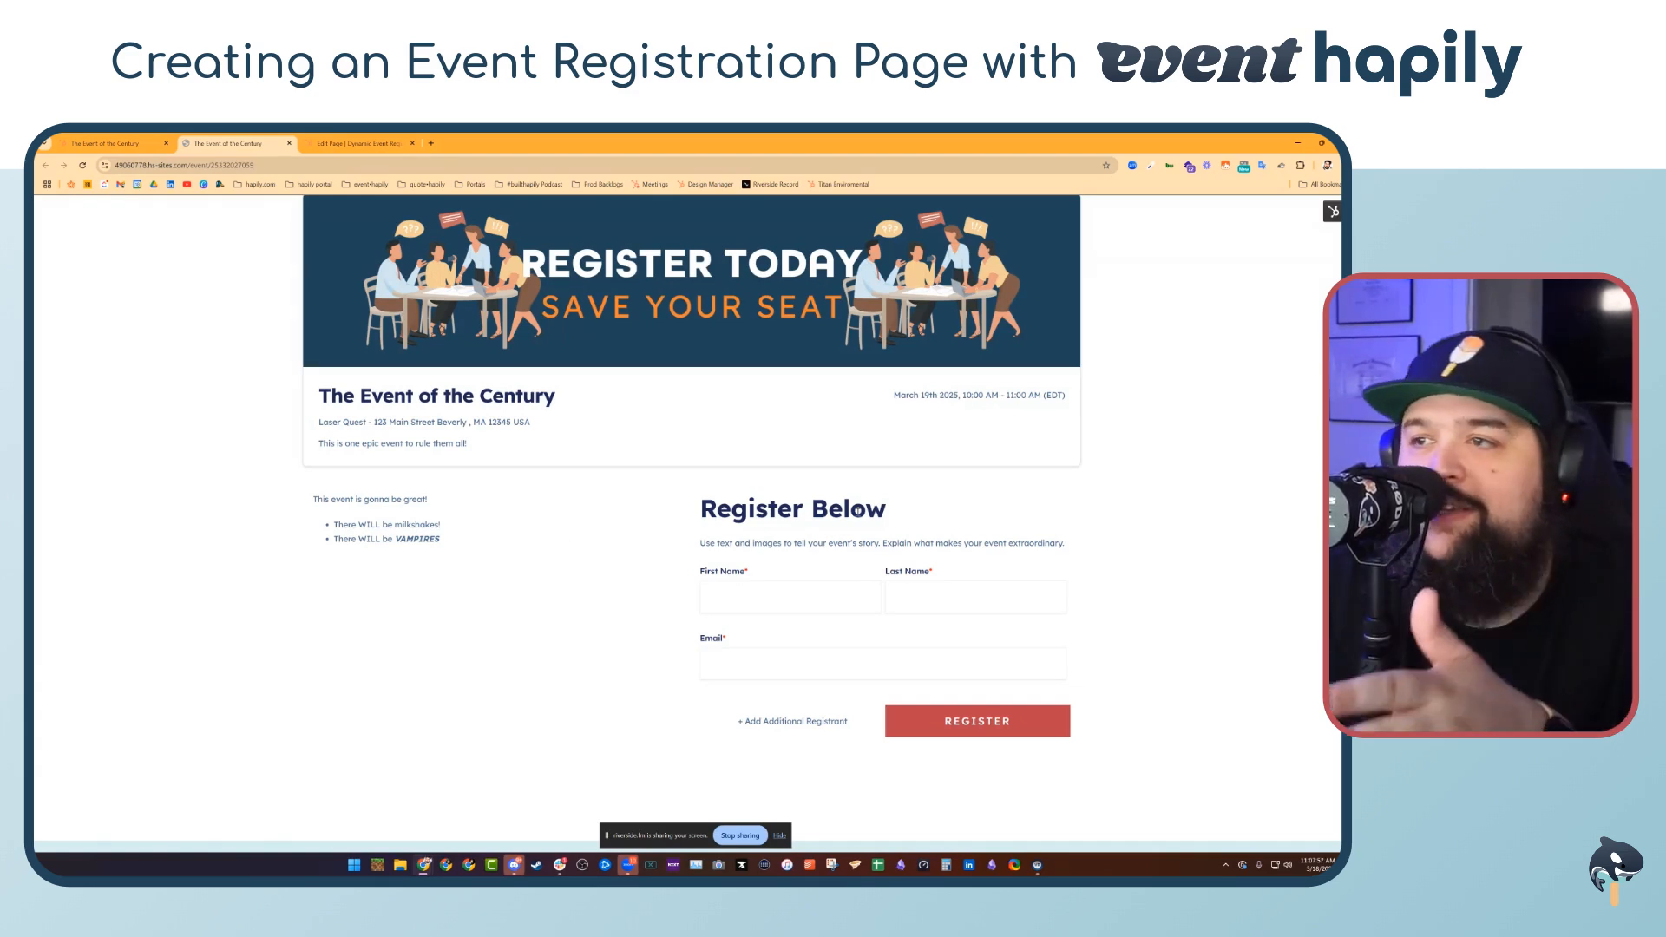
pyautogui.scroll(2, 543, 680)
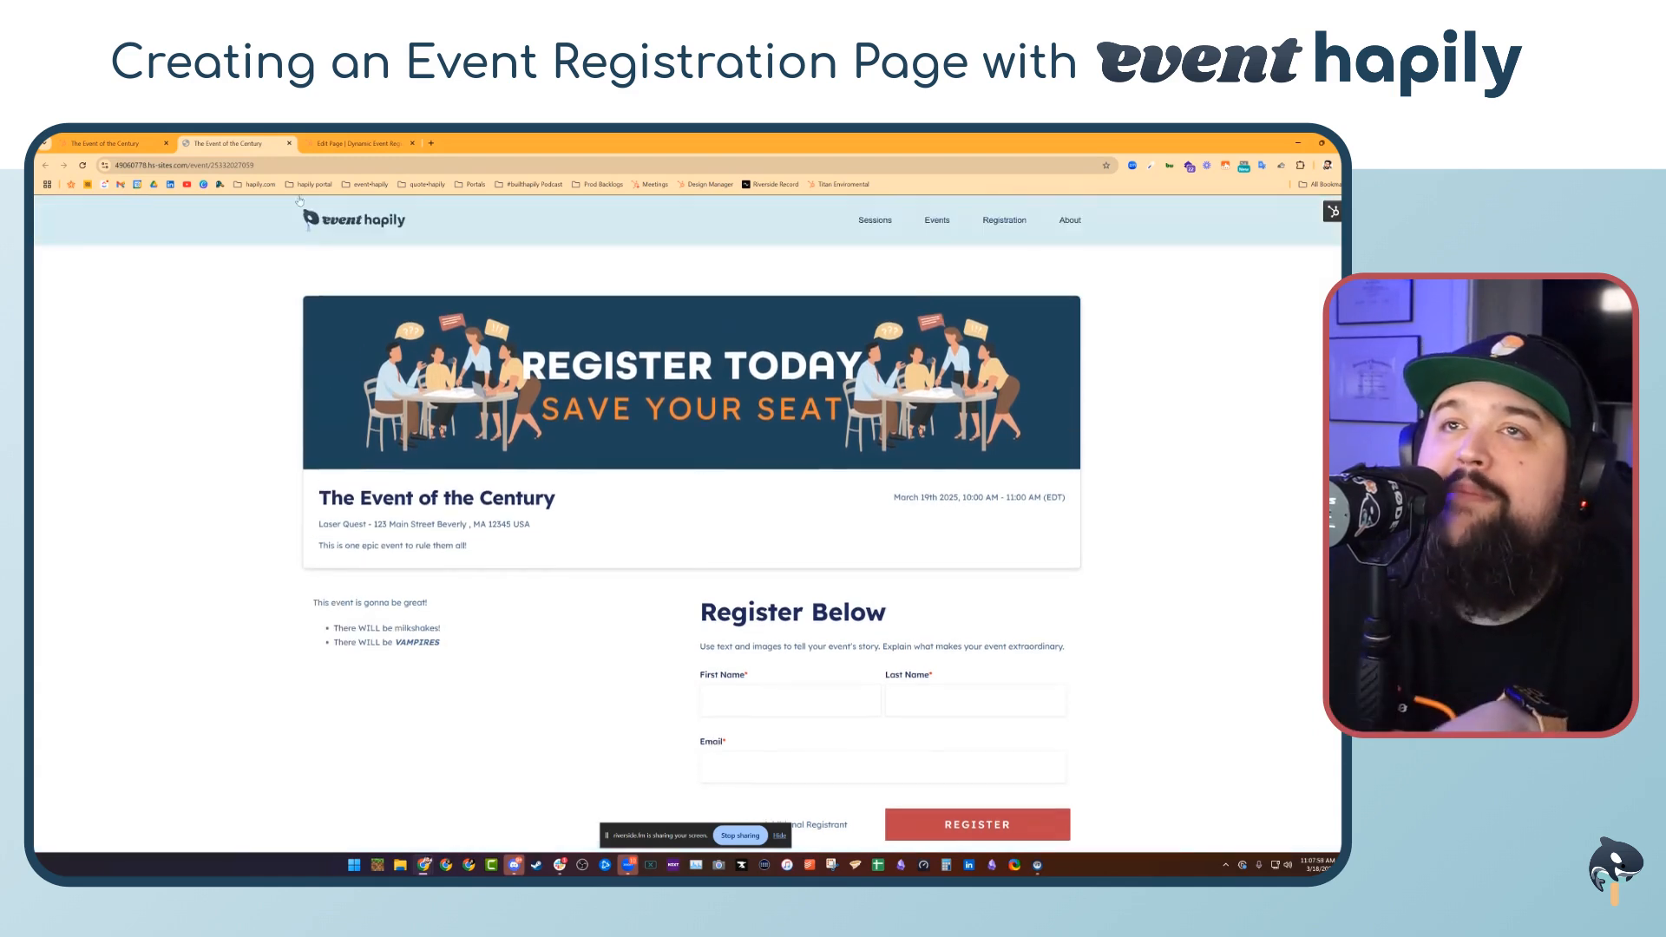
# Return to the page editor, scroll through the registration layout, and exit the editor
pyautogui.click(351, 147)
pyautogui.scroll(-3, 619, 482)
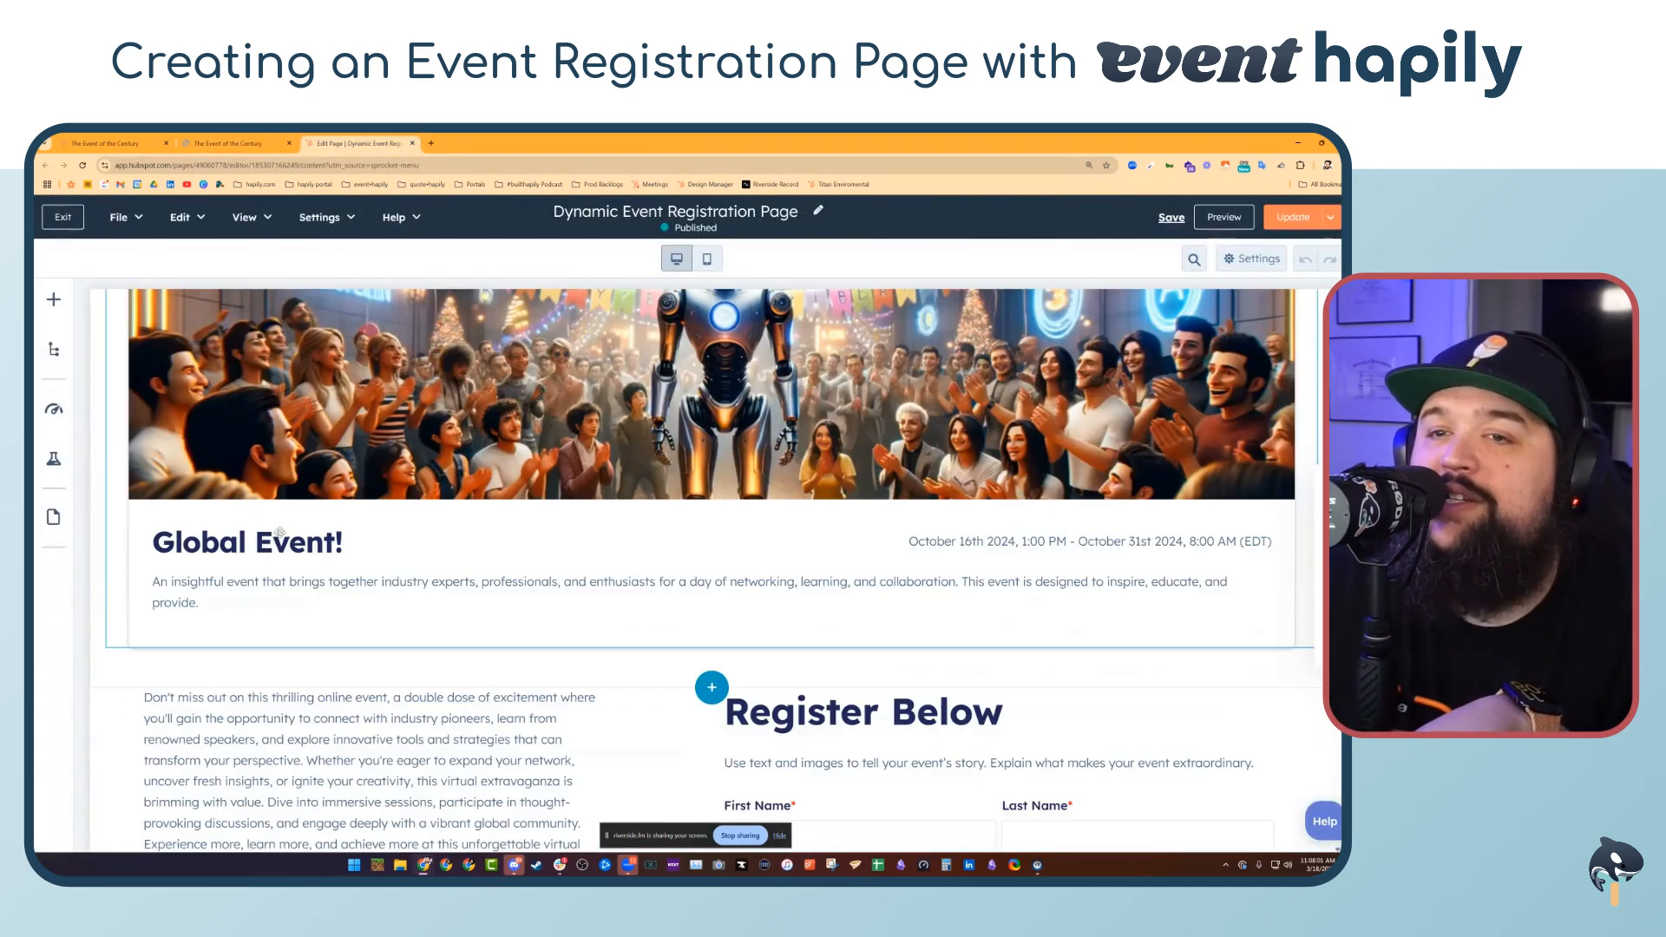
pyautogui.scroll(-5, 620, 482)
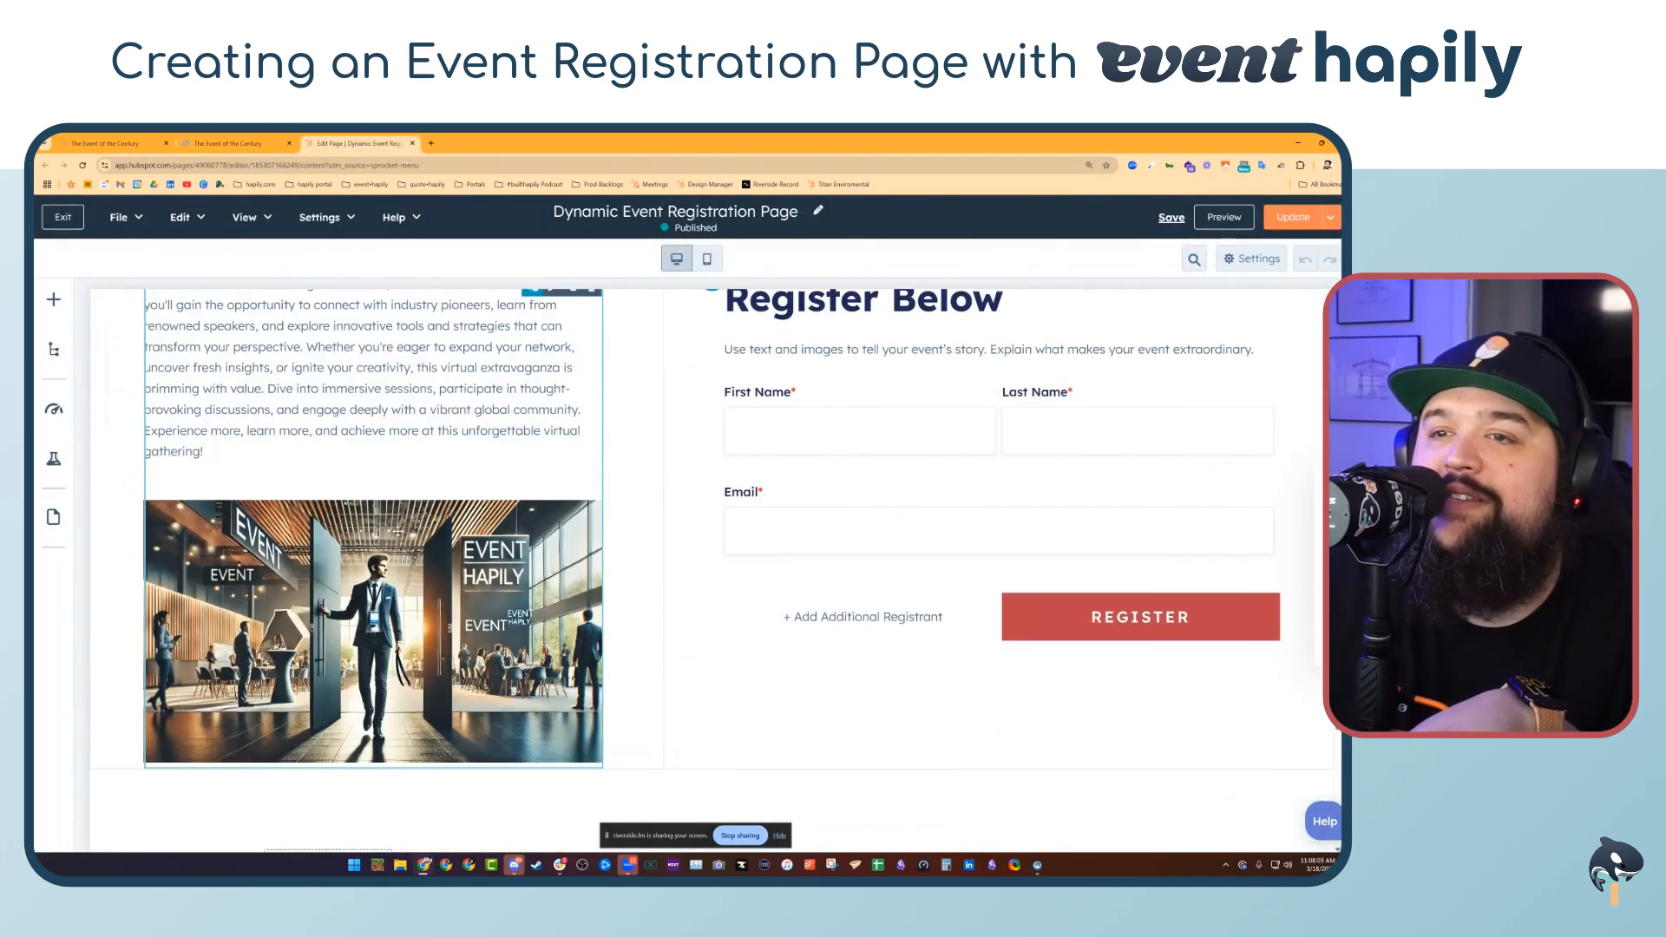
pyautogui.scroll(2, 327, 536)
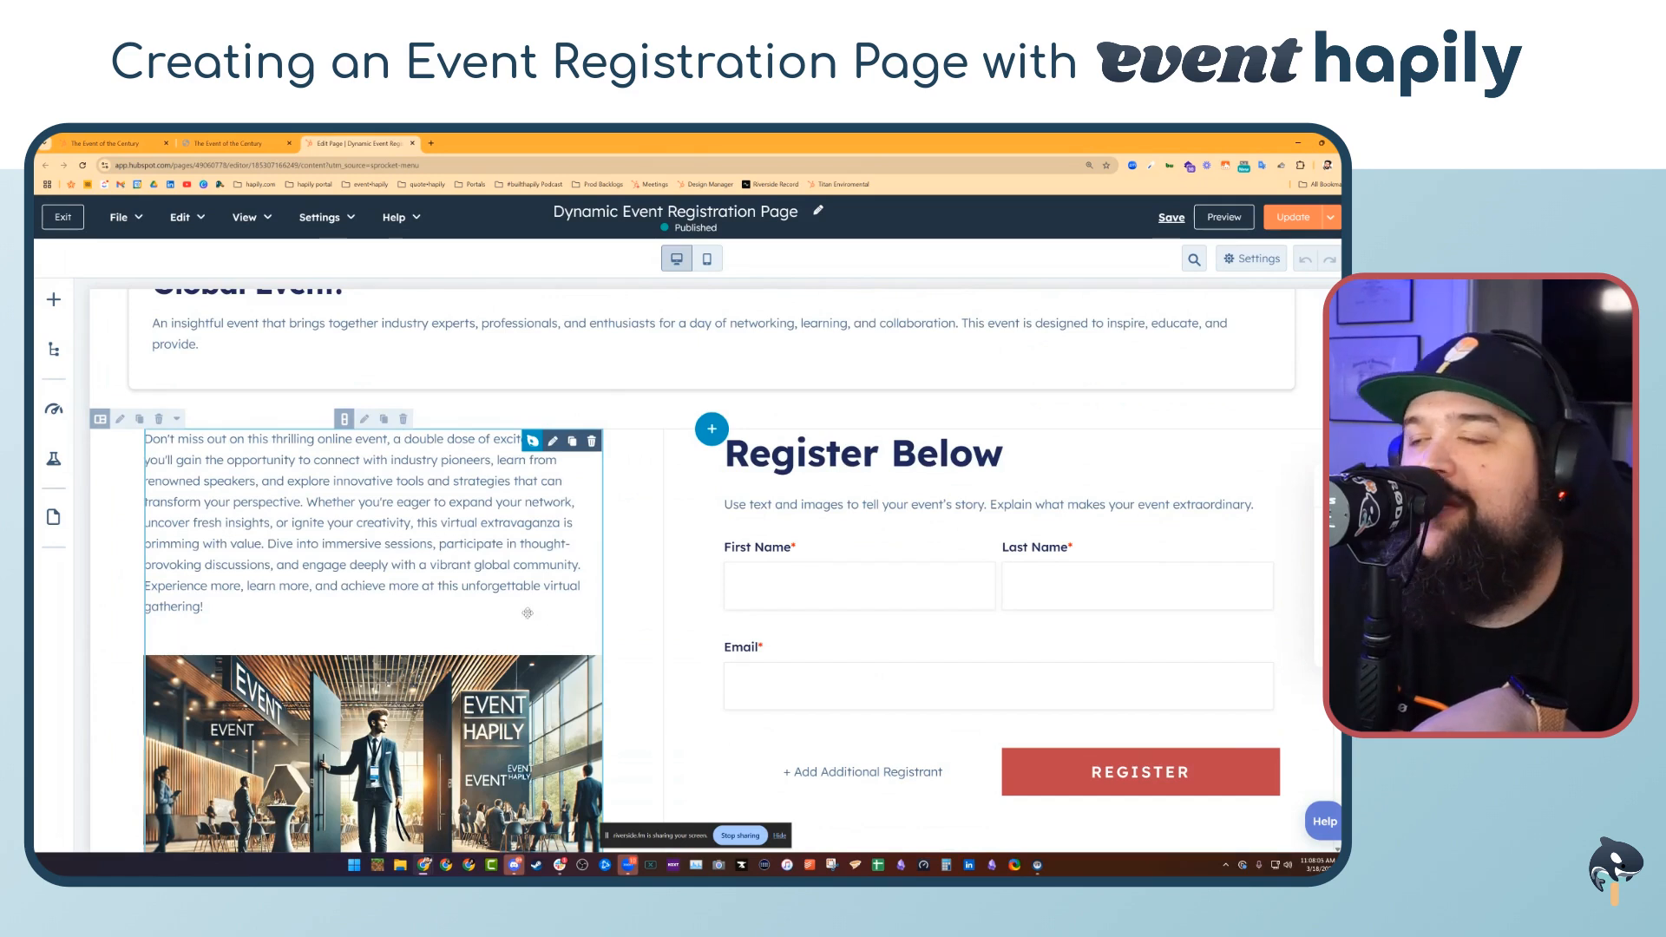
pyautogui.scroll(-1, 529, 589)
pyautogui.scroll(1, 944, 528)
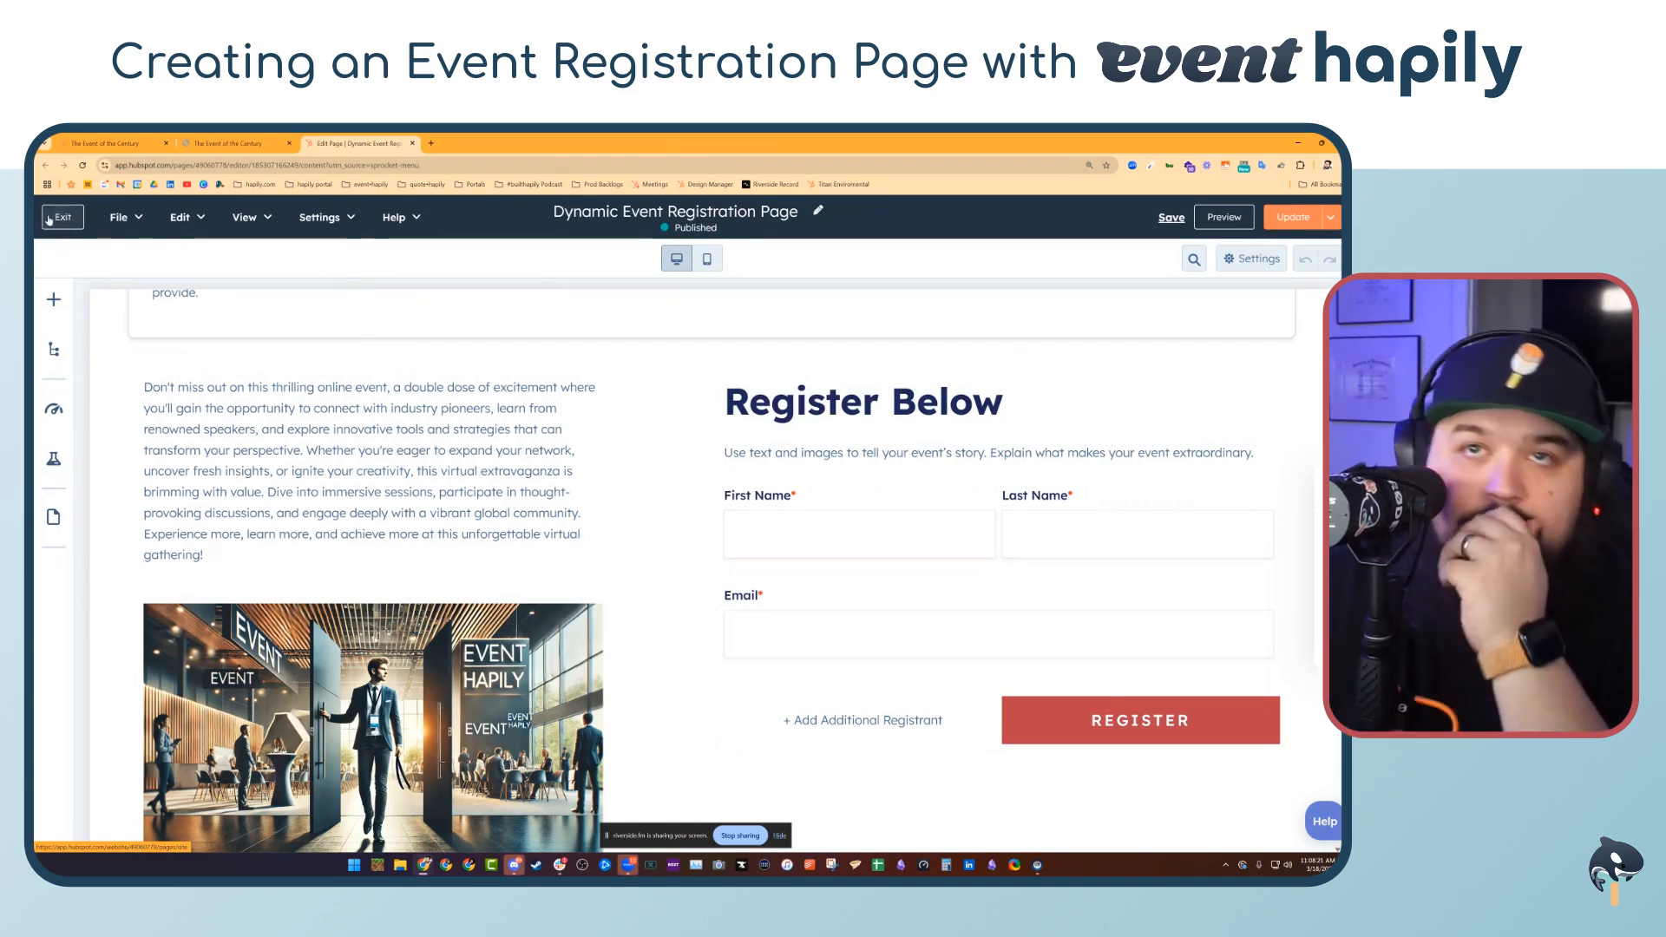
pyautogui.click(76, 217)
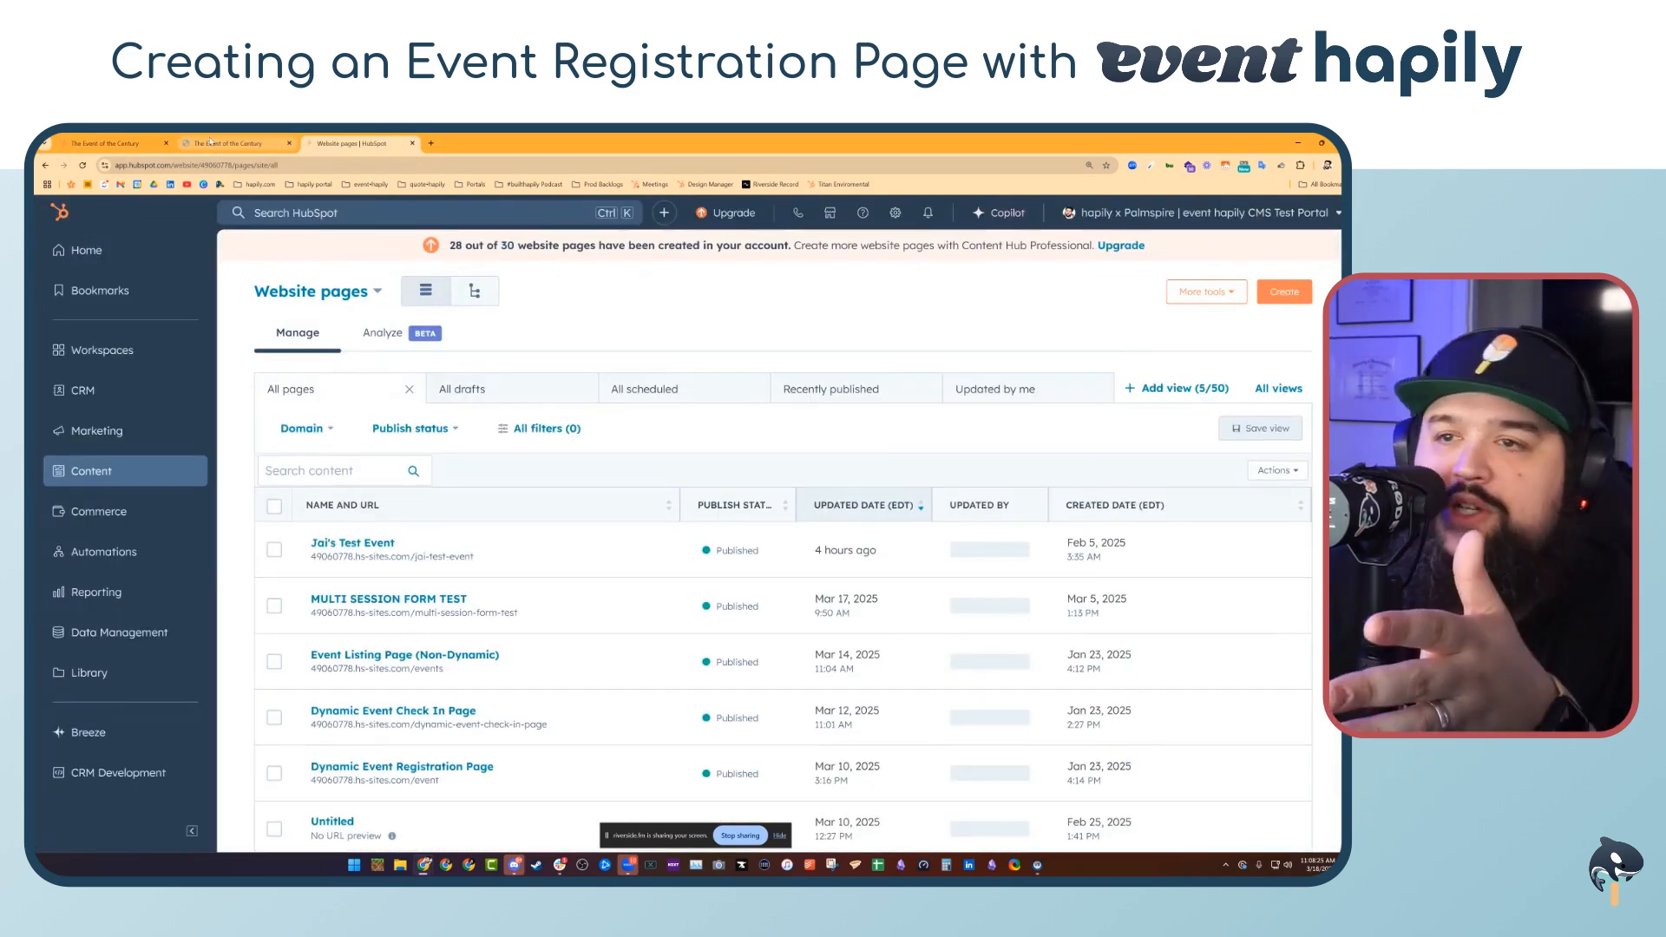
# Go from the event record to the Landing pages list and switch between the All scheduled and All pages views
pyautogui.click(124, 139)
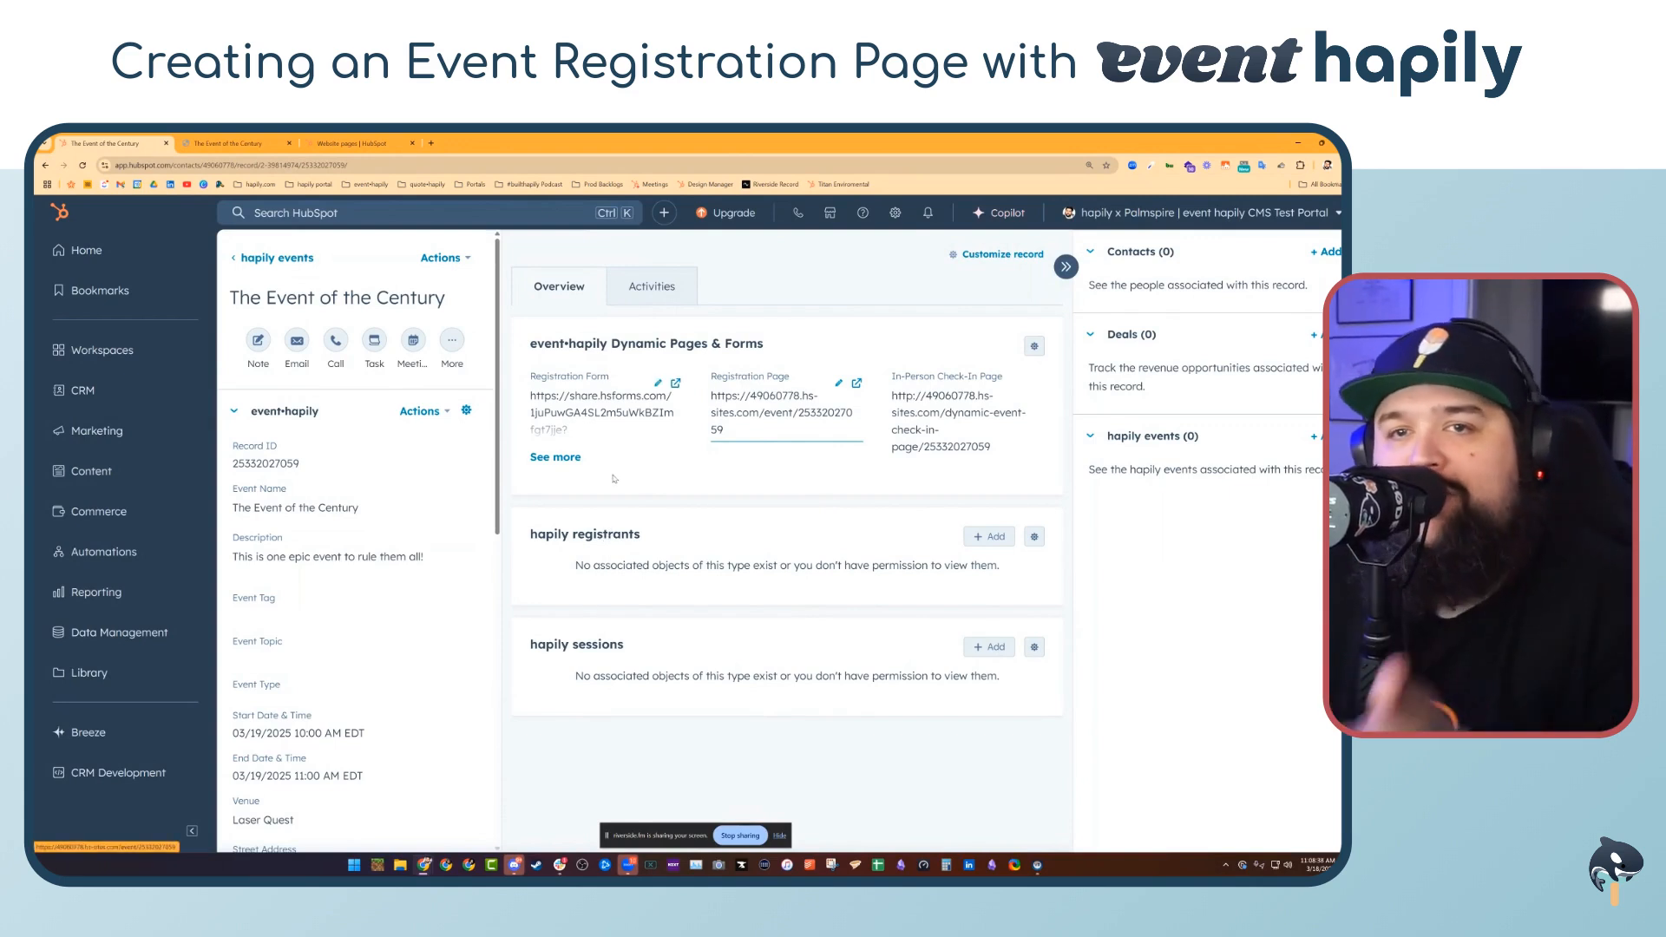
pyautogui.moveTo(149, 477)
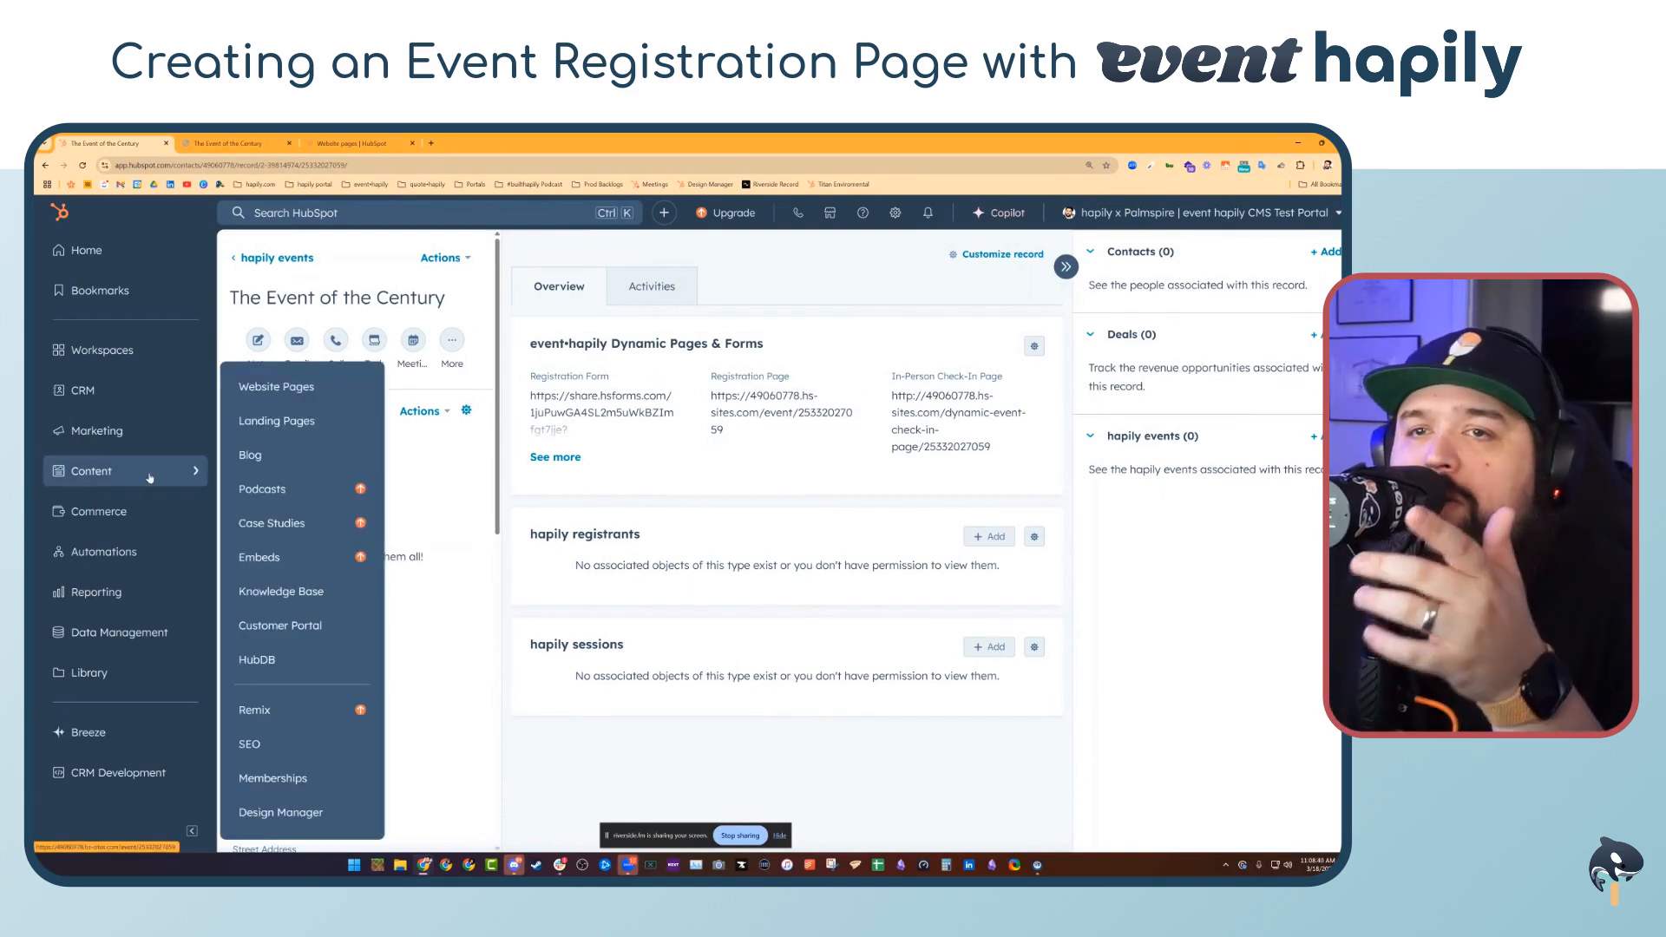
pyautogui.click(311, 422)
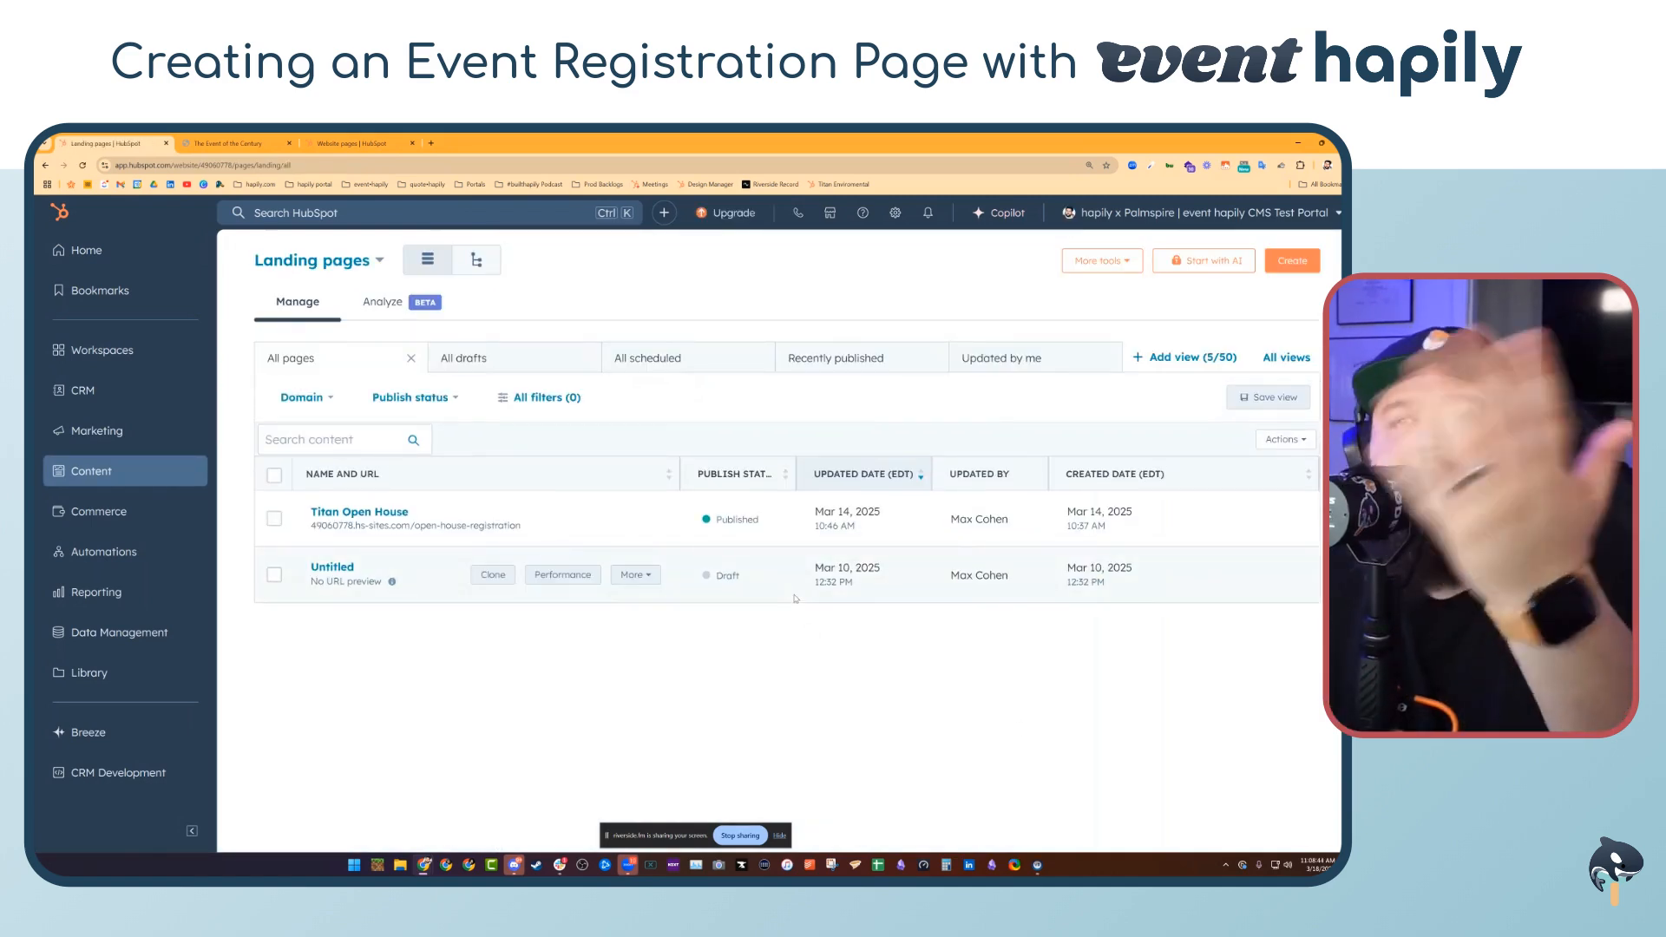
pyautogui.click(647, 358)
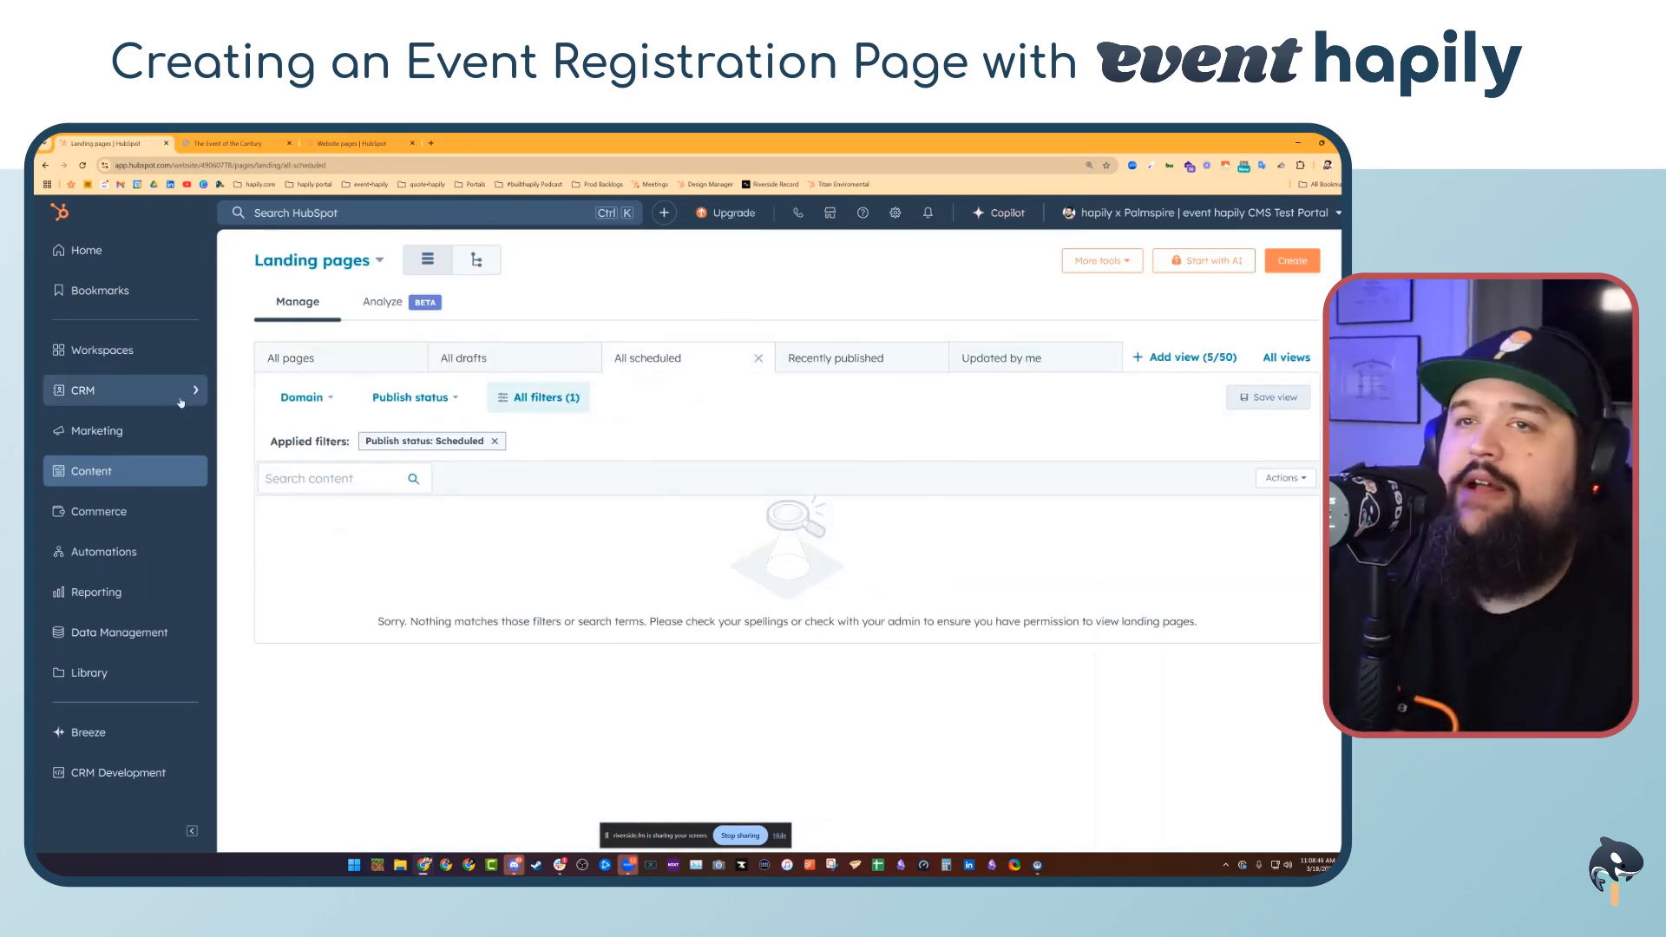
pyautogui.click(294, 357)
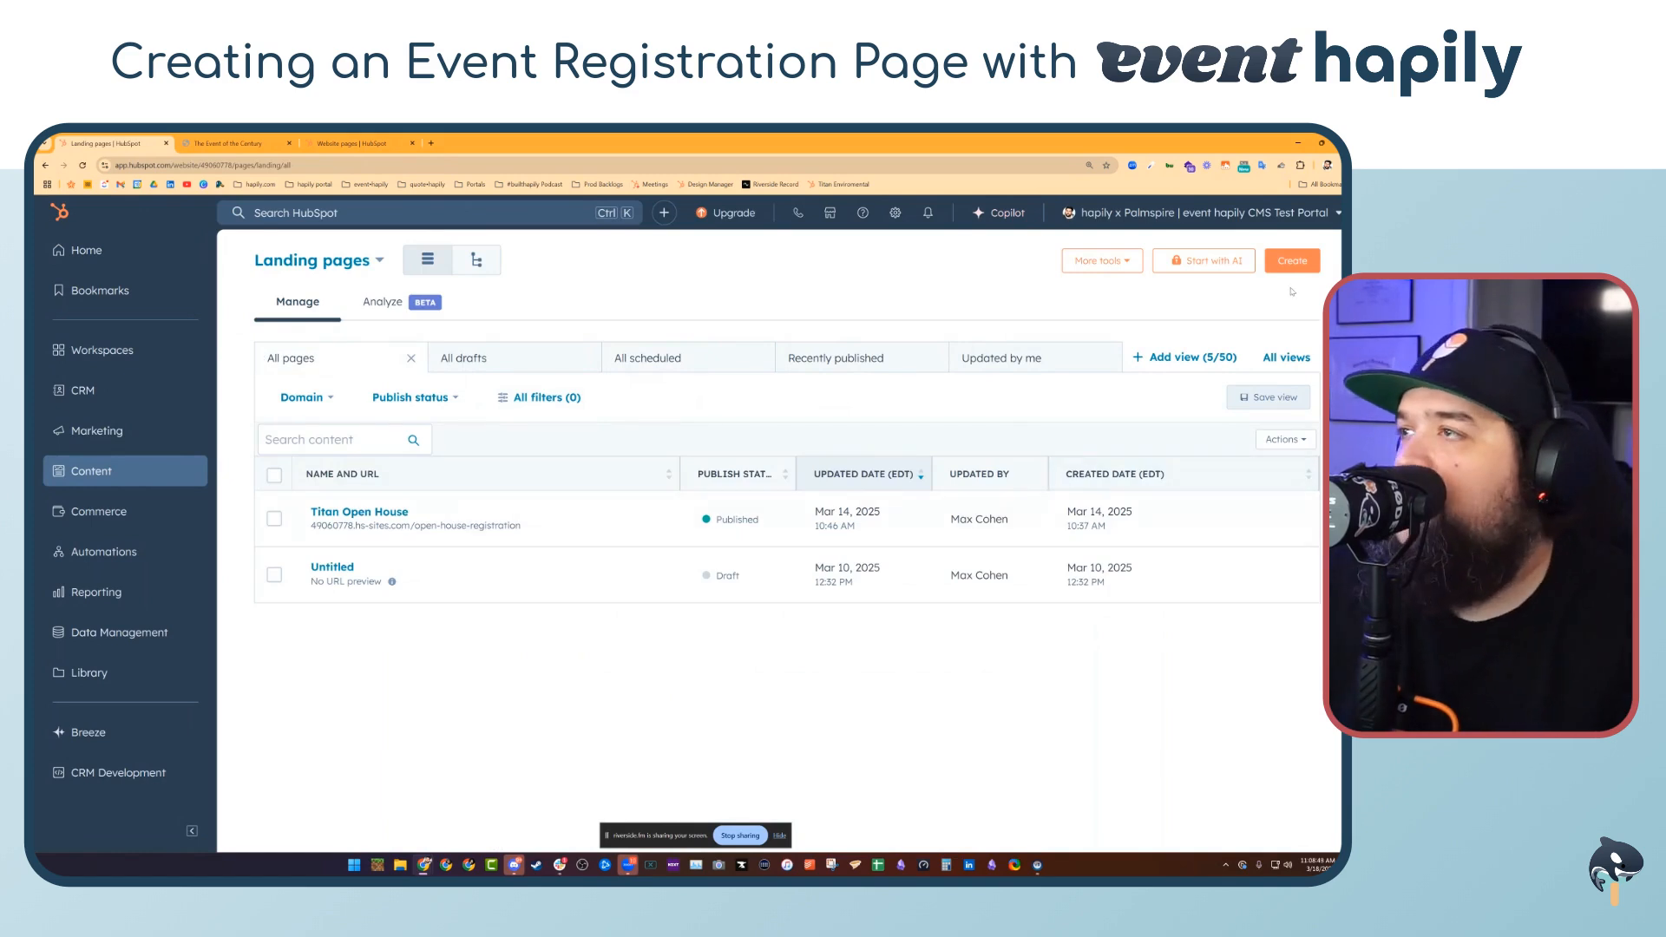
# Create a new landing page and browse the event hapily templates to pick the Event Registration template
pyautogui.click(1292, 261)
pyautogui.scroll(-6, 612, 420)
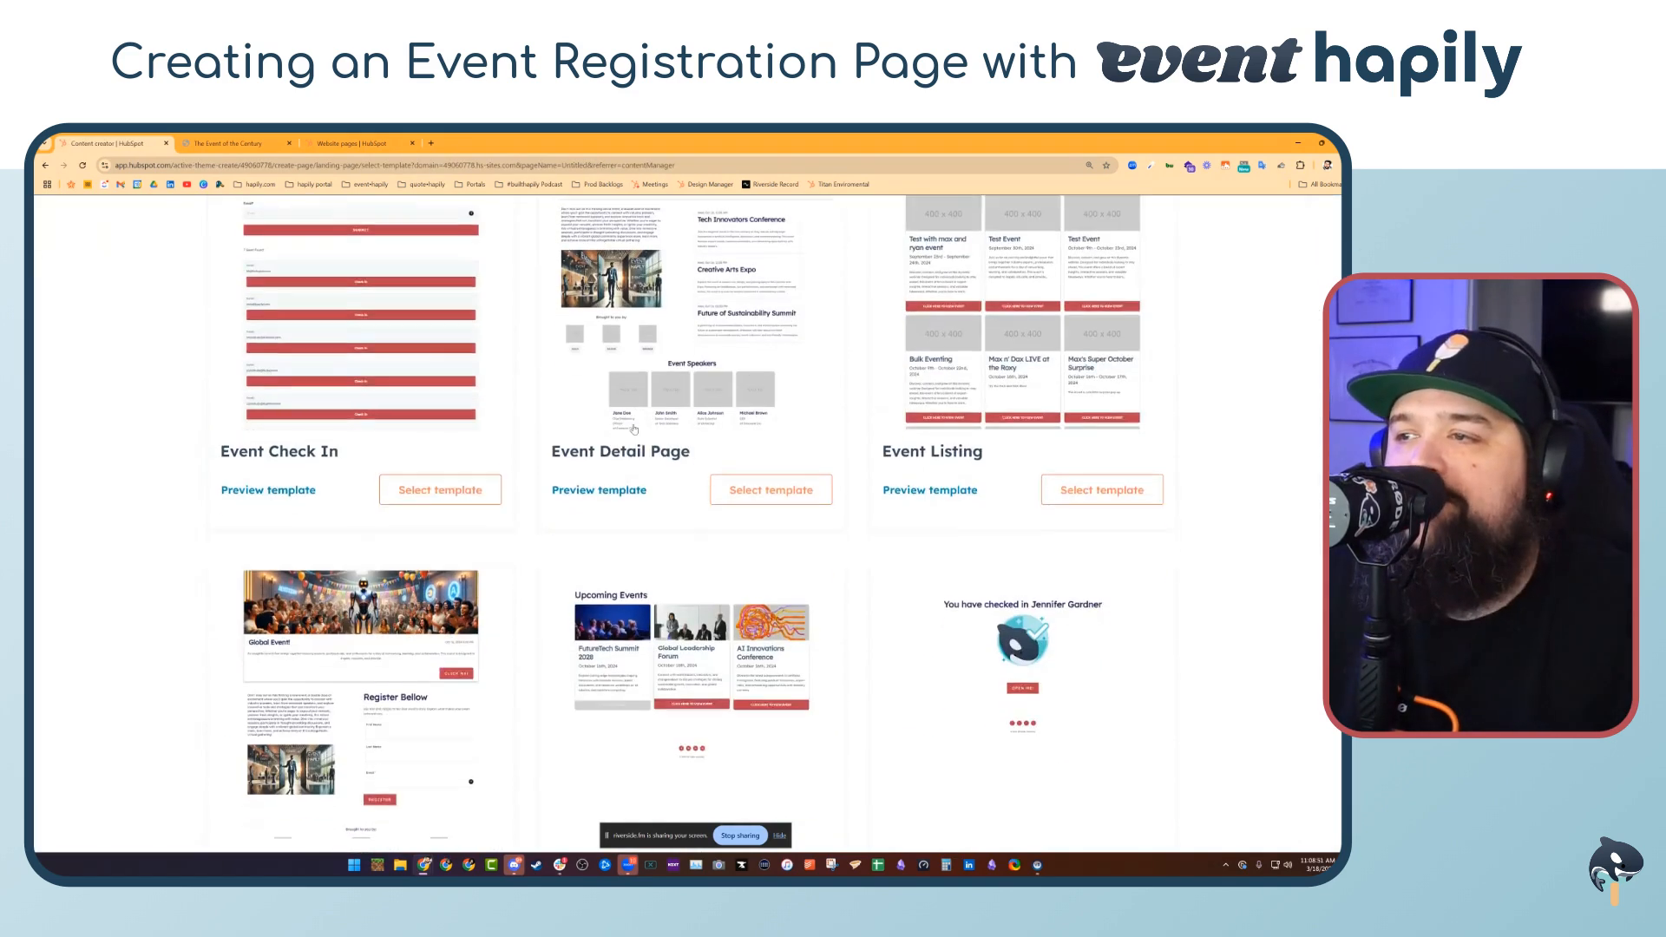
pyautogui.scroll(-5, 612, 420)
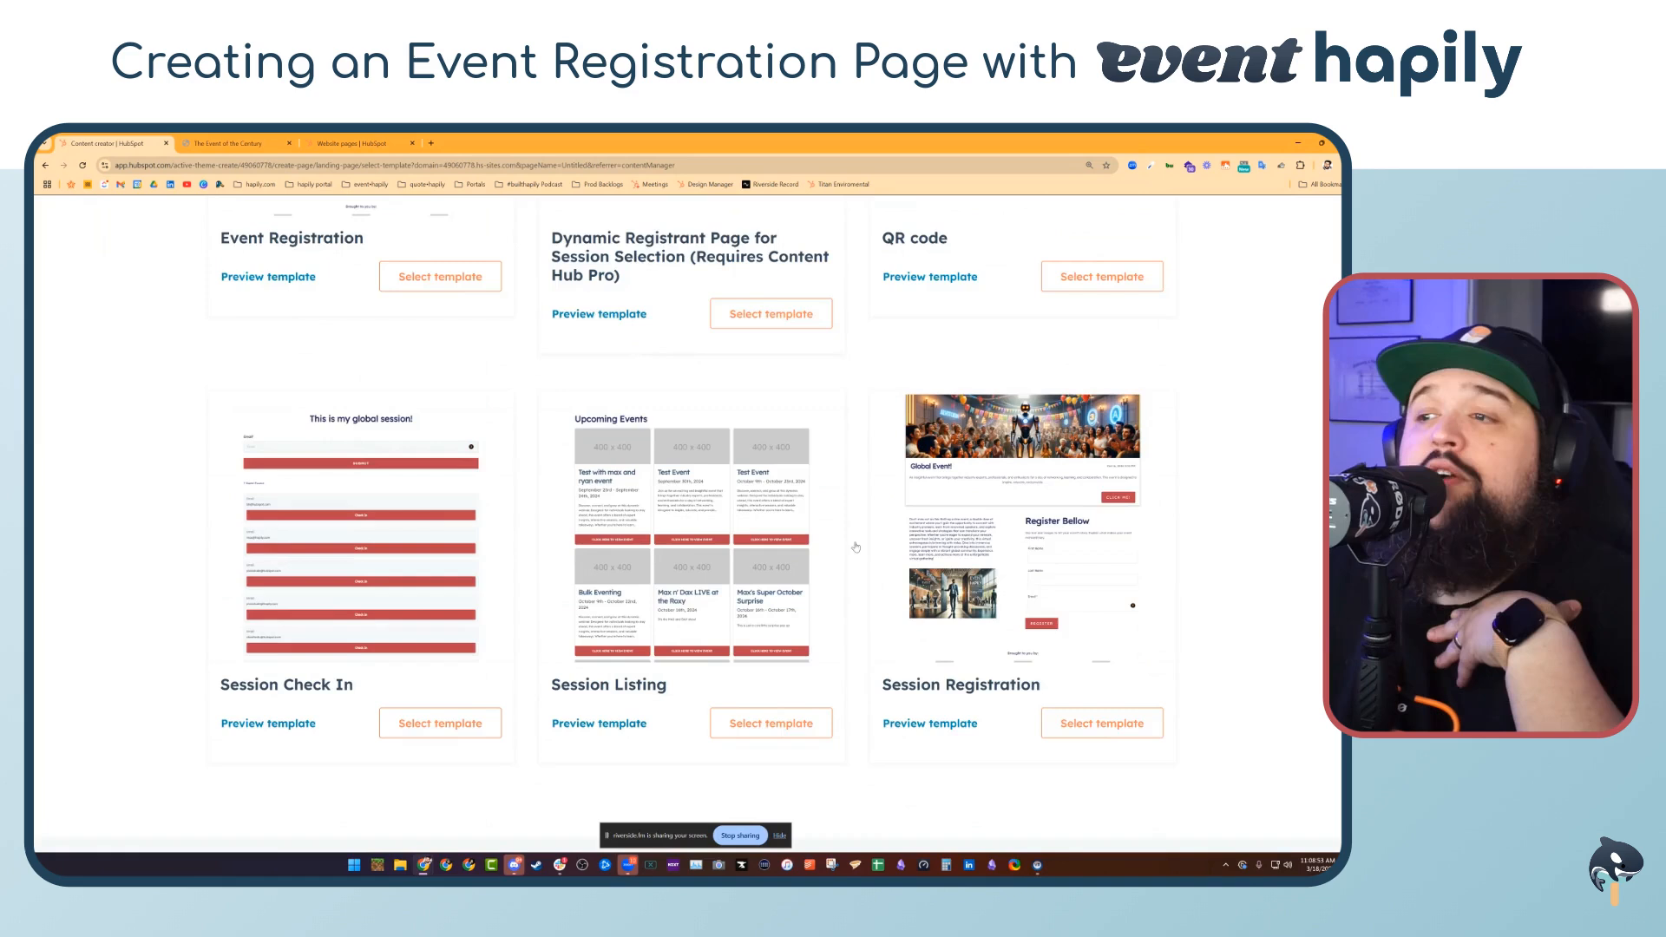
pyautogui.scroll(7, 730, 595)
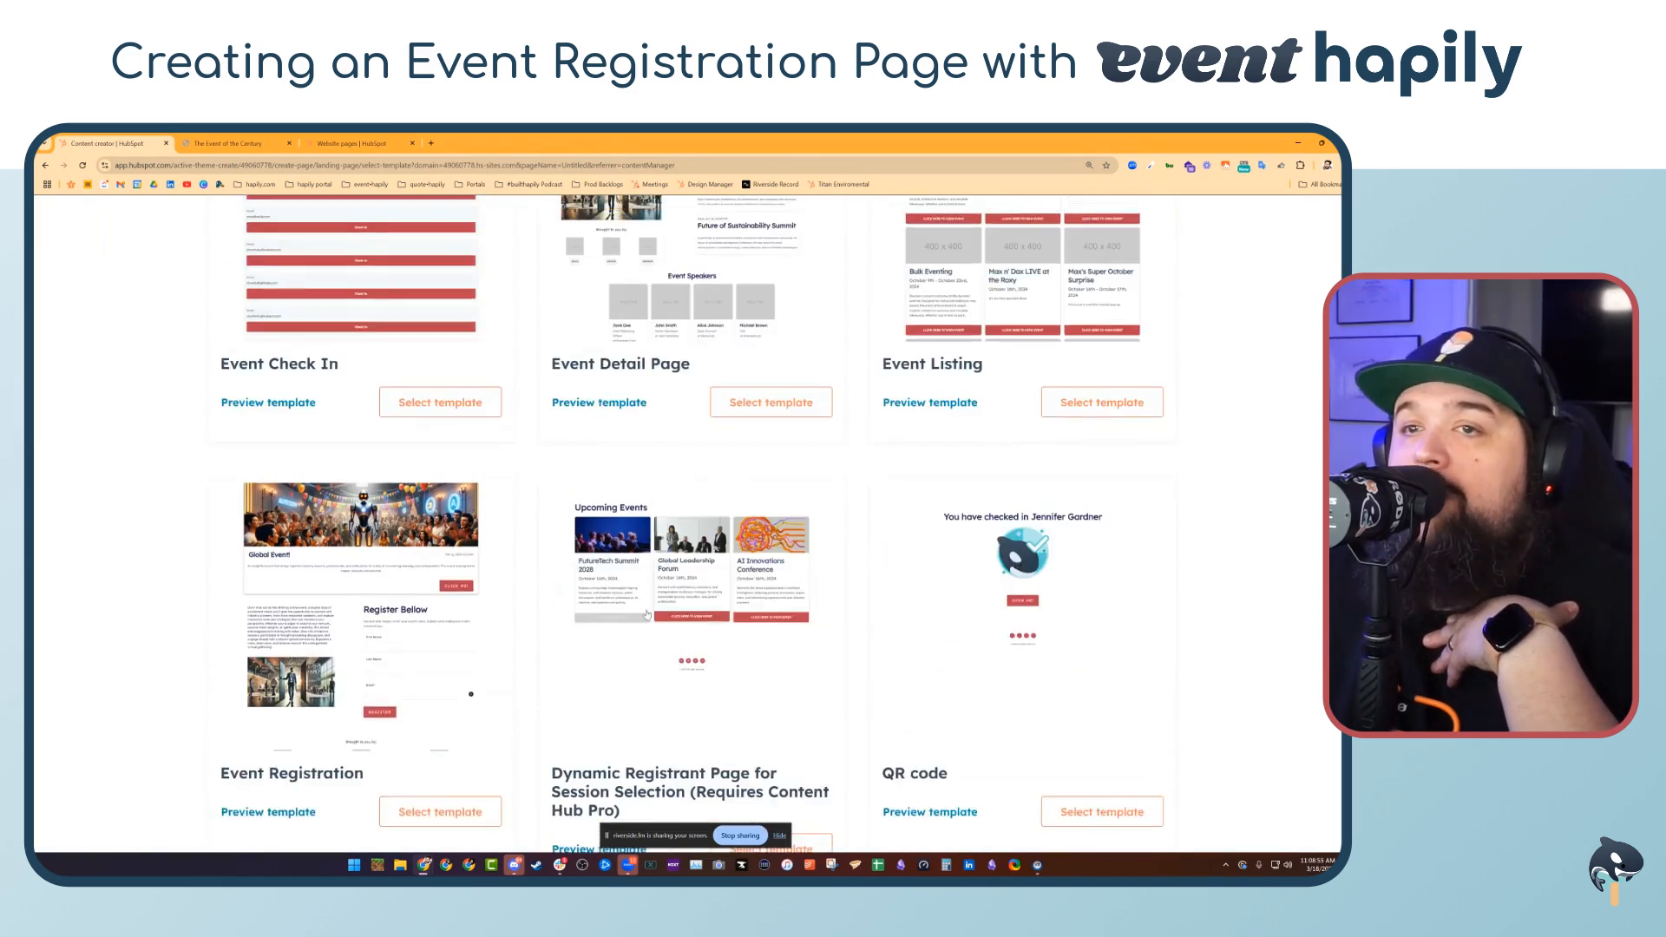
pyautogui.scroll(-2, 731, 595)
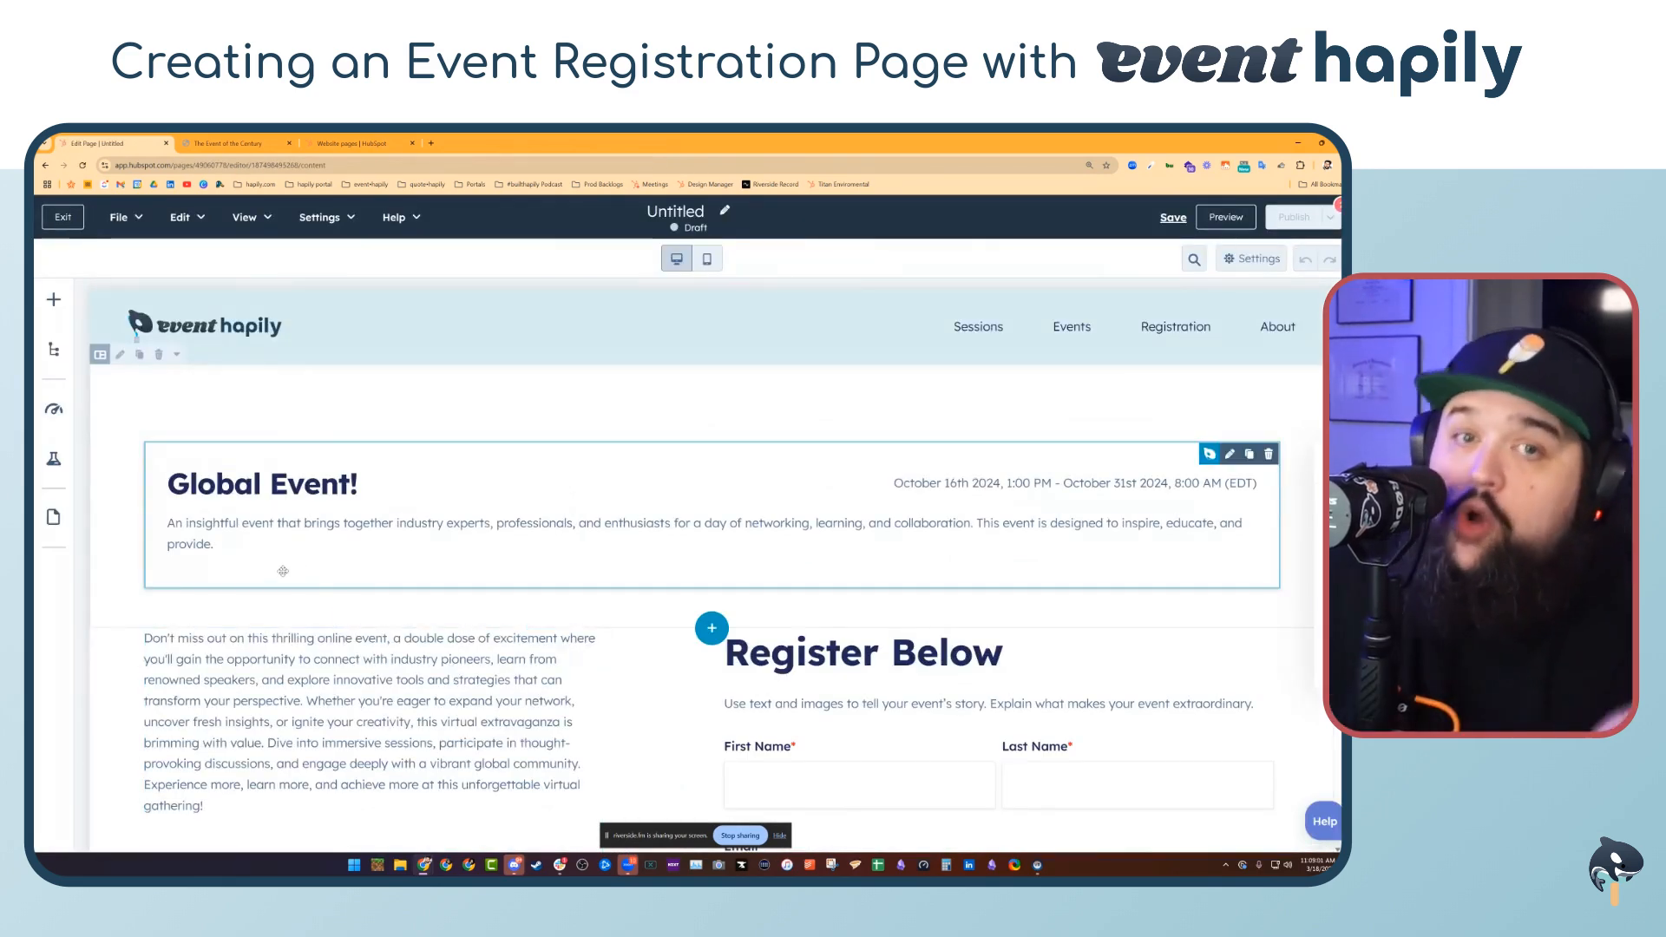
# Link the page header module to the hapily Event The Event of the Century
pyautogui.scroll(-3, 304, 599)
pyautogui.scroll(3, 311, 617)
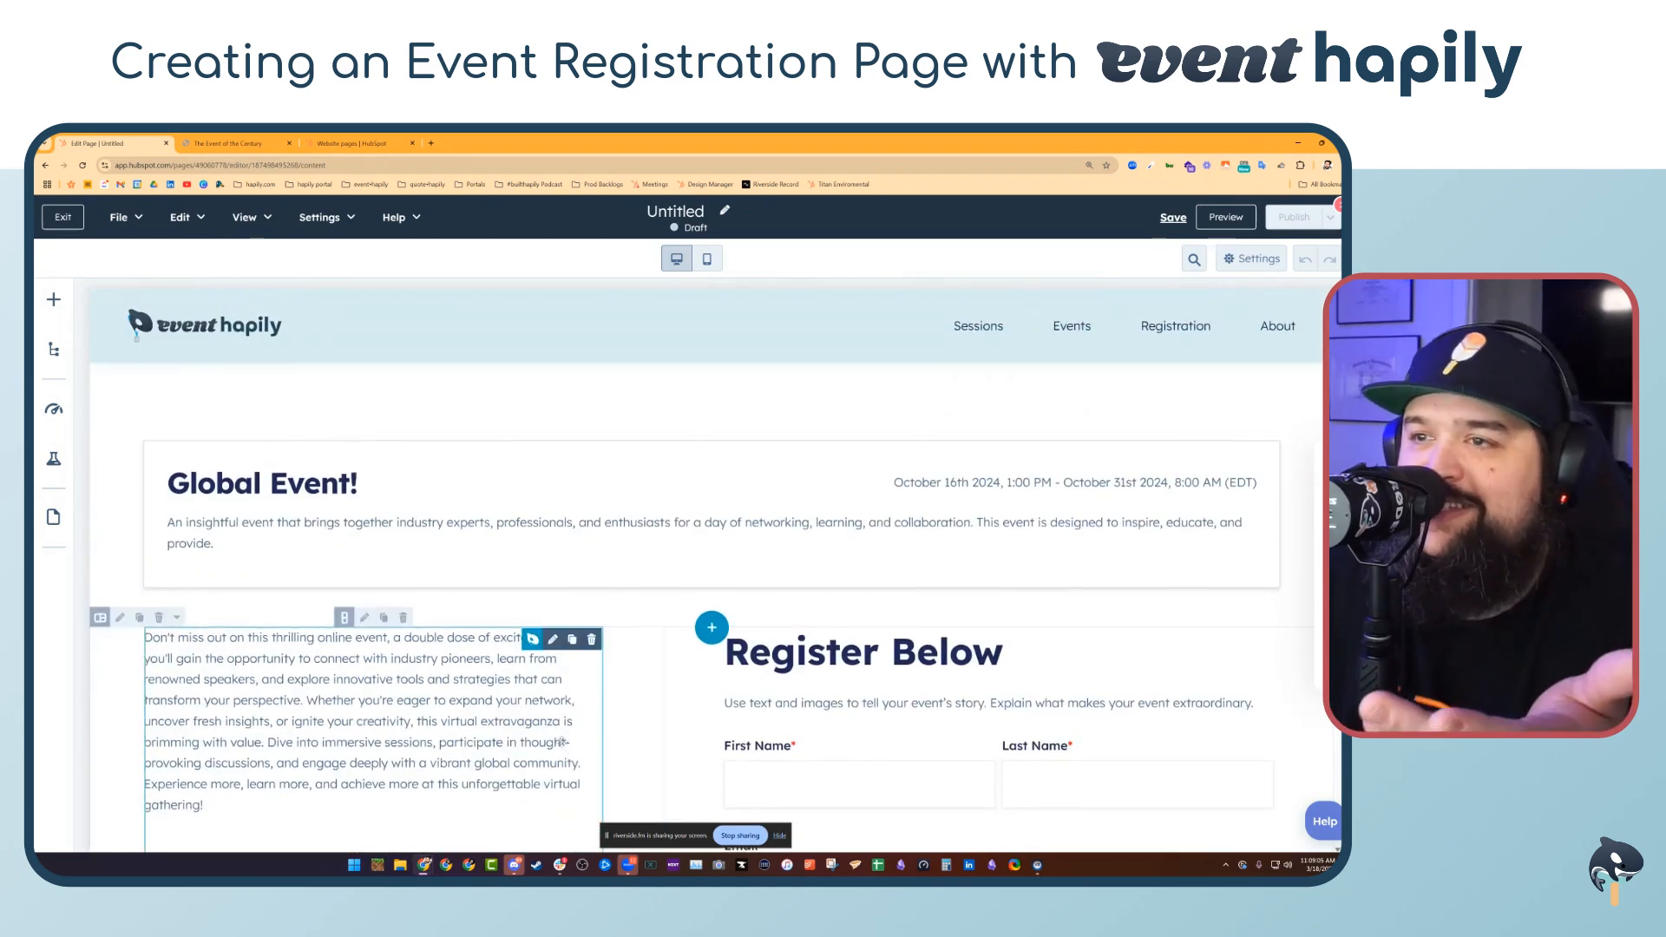
pyautogui.scroll(-2, 564, 531)
pyautogui.scroll(1, 585, 476)
pyautogui.click(590, 467)
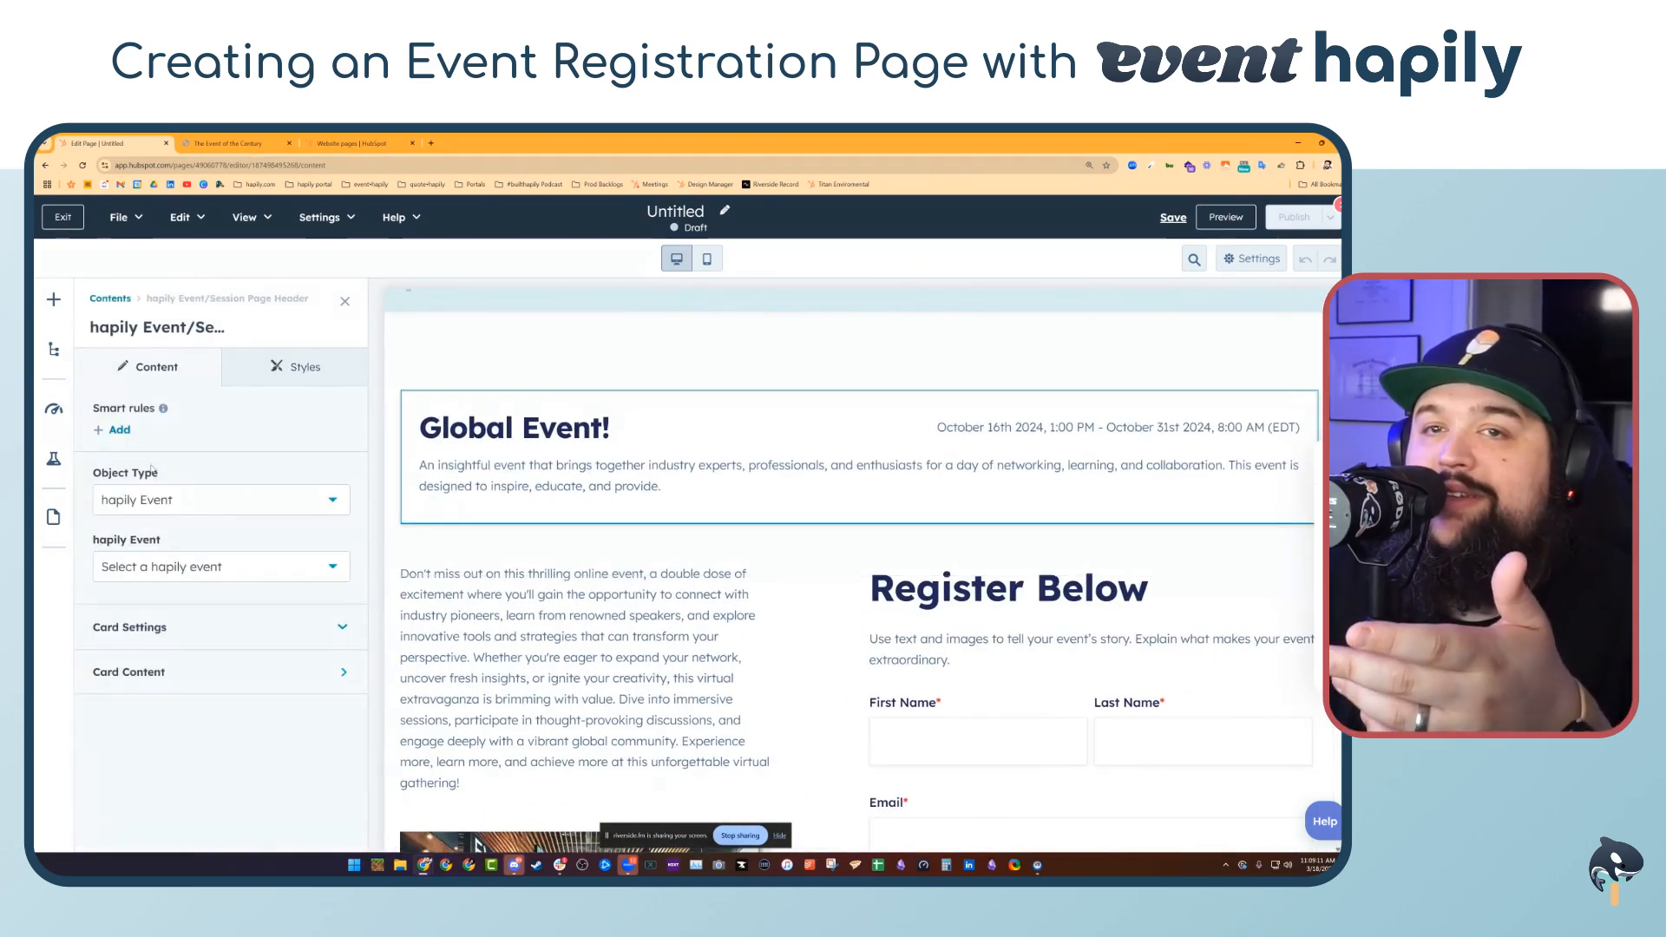
pyautogui.click(185, 568)
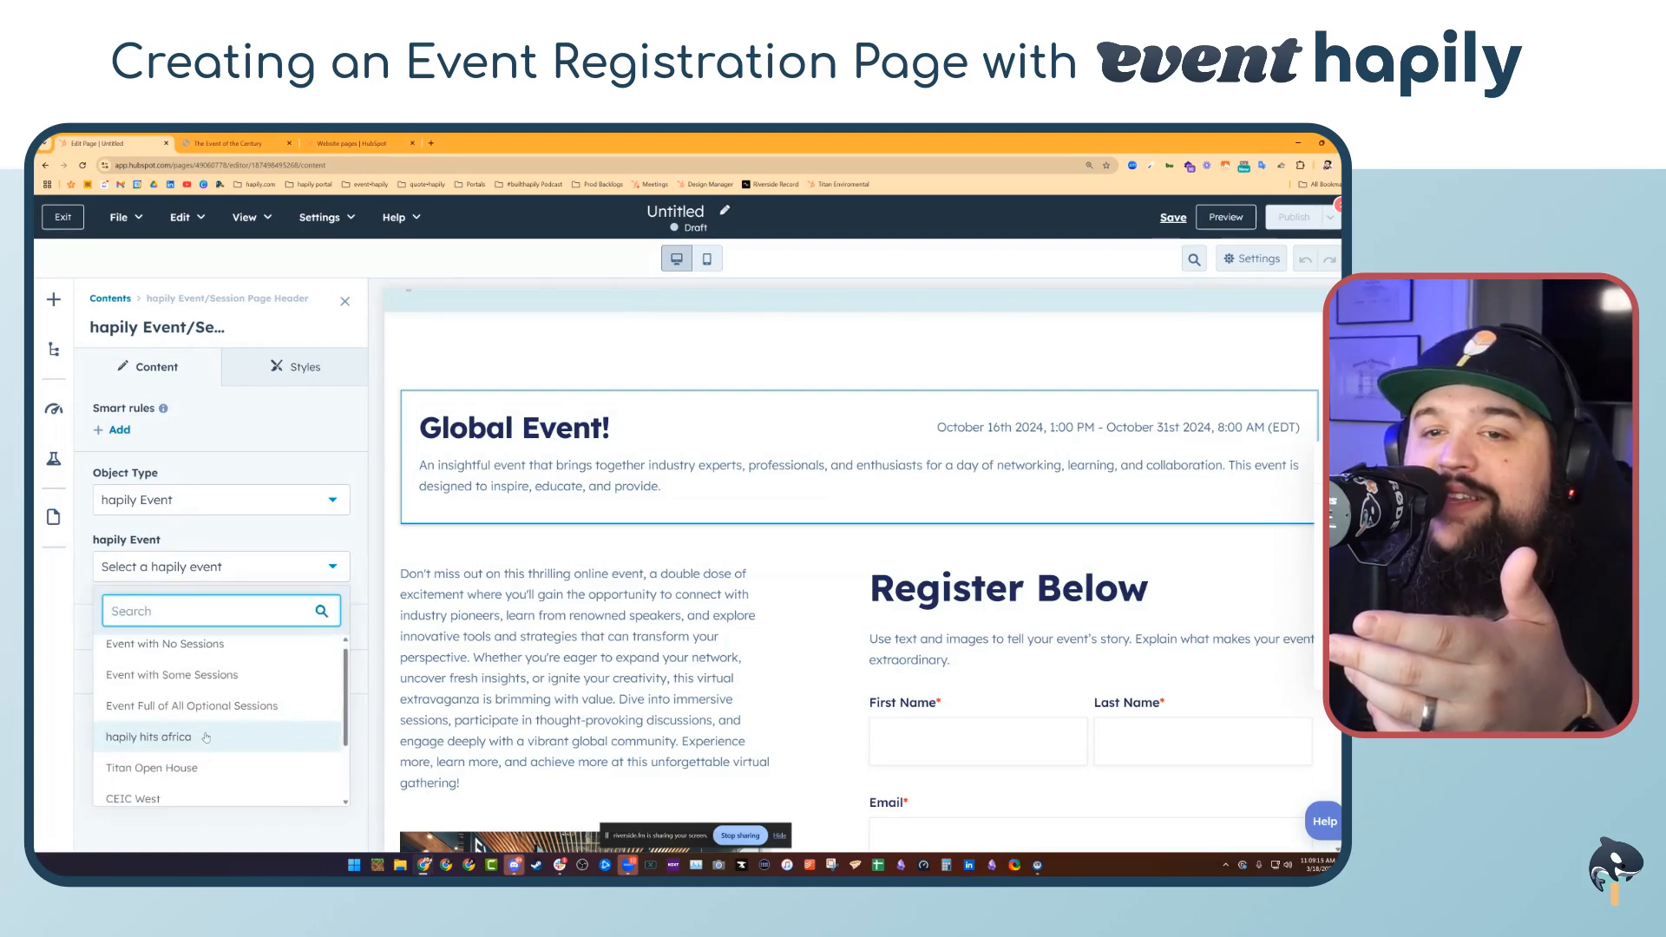
pyautogui.scroll(-2, 199, 716)
pyautogui.click(208, 793)
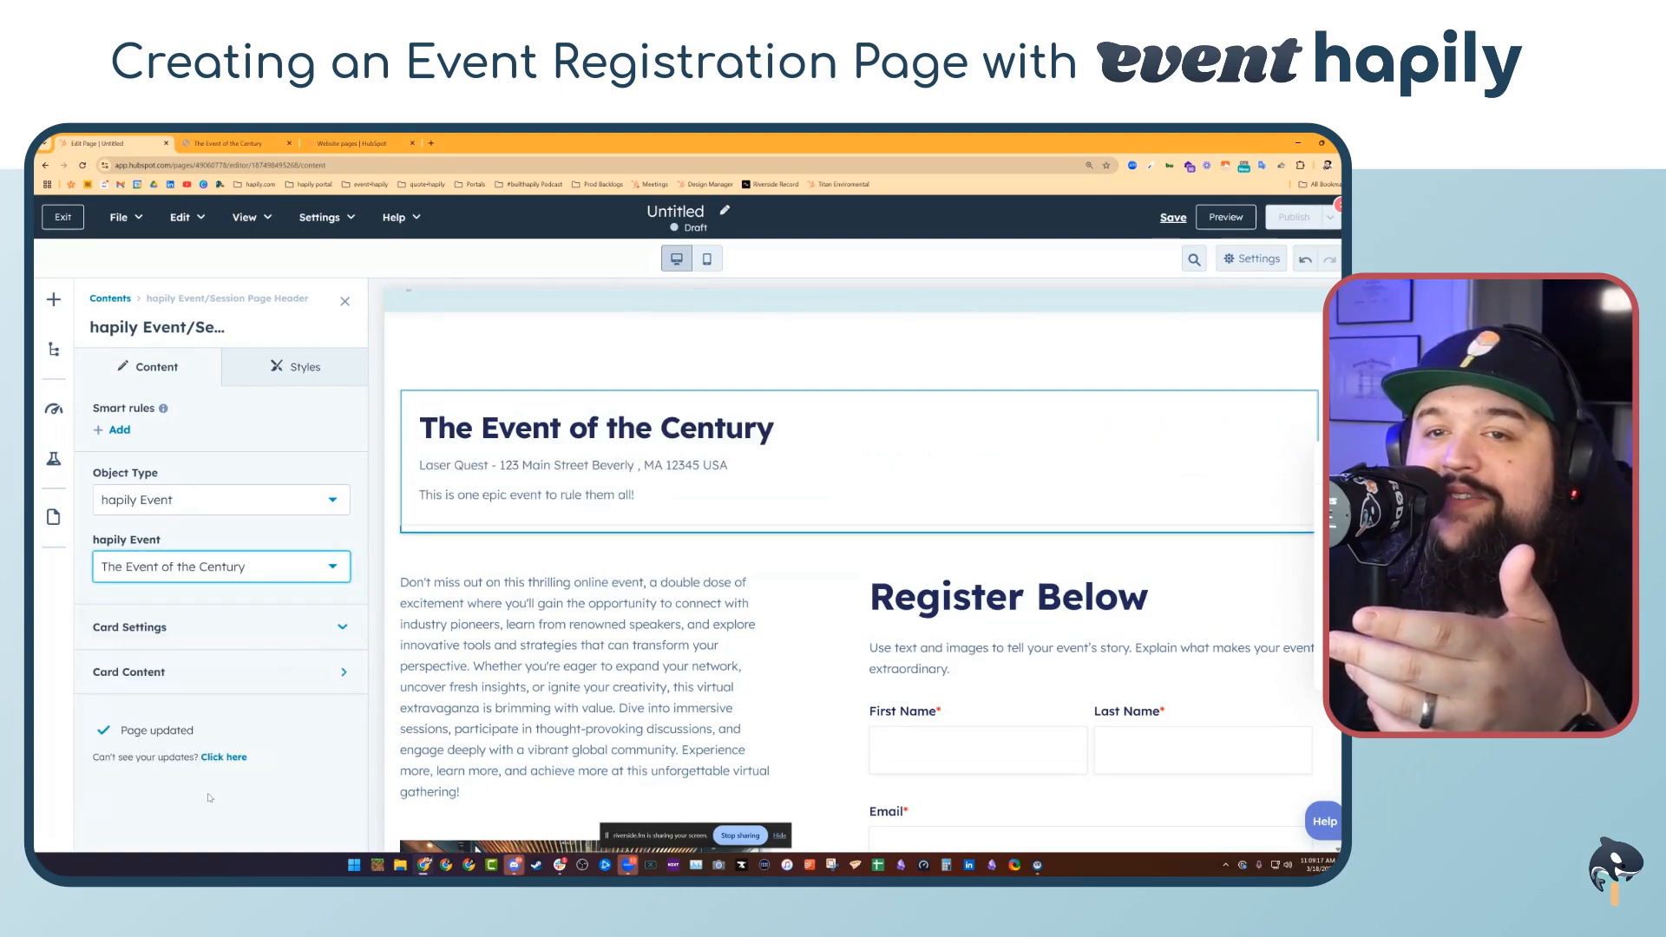
pyautogui.click(344, 302)
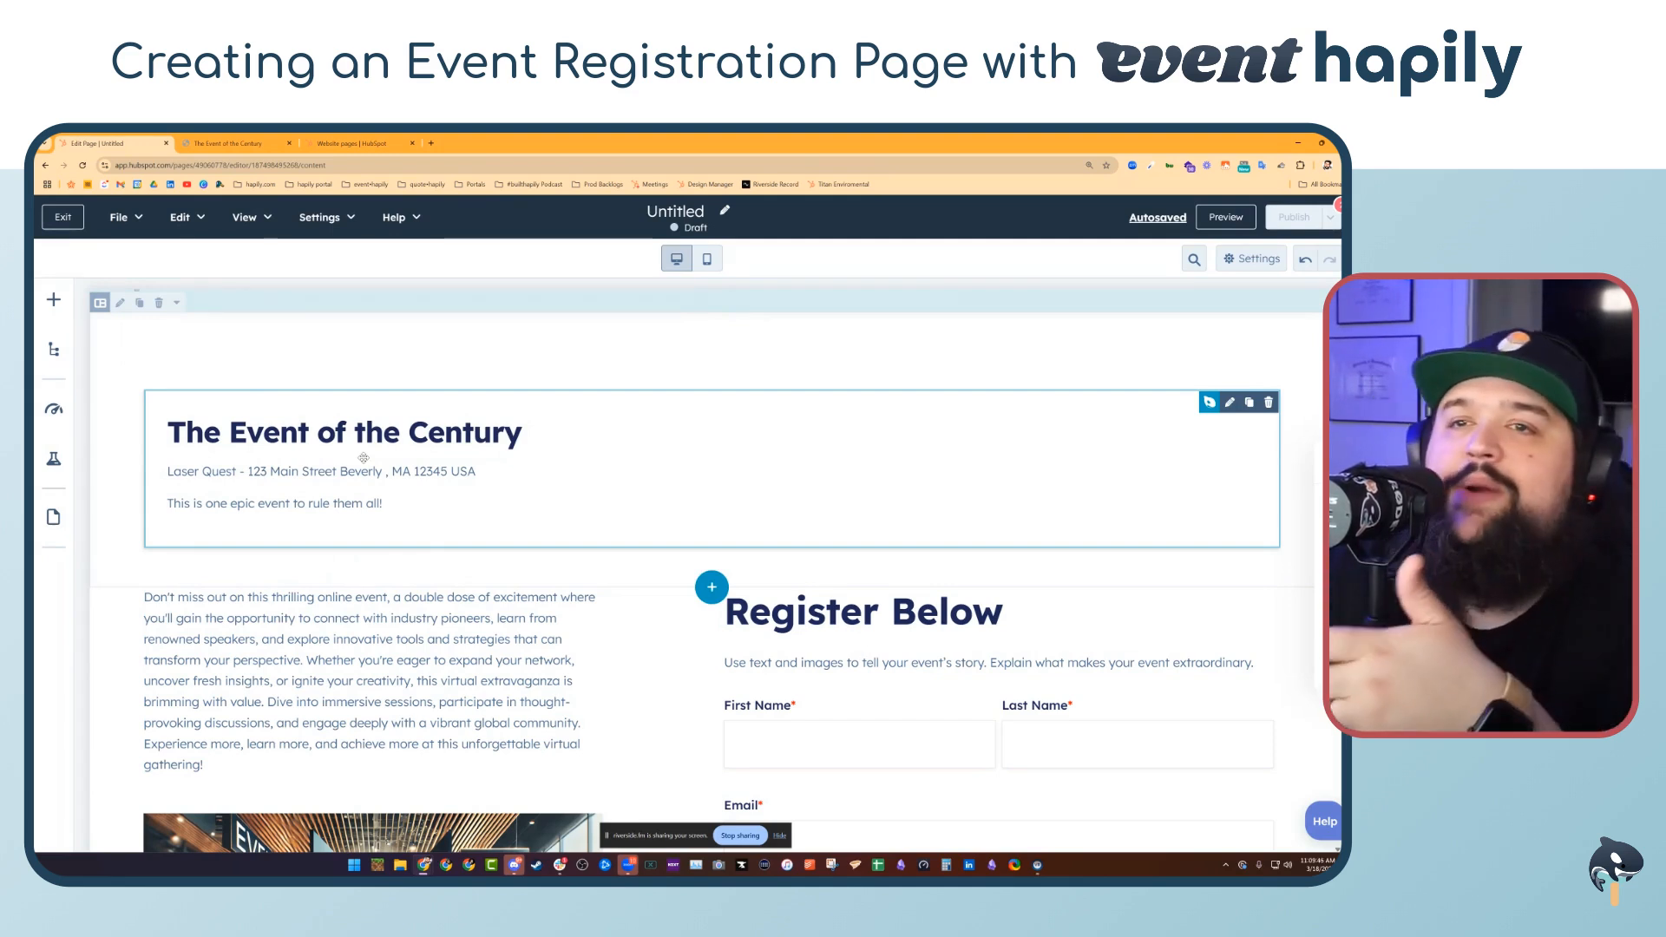
# Set the Event Rich Text module's selected event to The Event of the Century
pyautogui.scroll(-1, 451, 520)
pyautogui.click(514, 567)
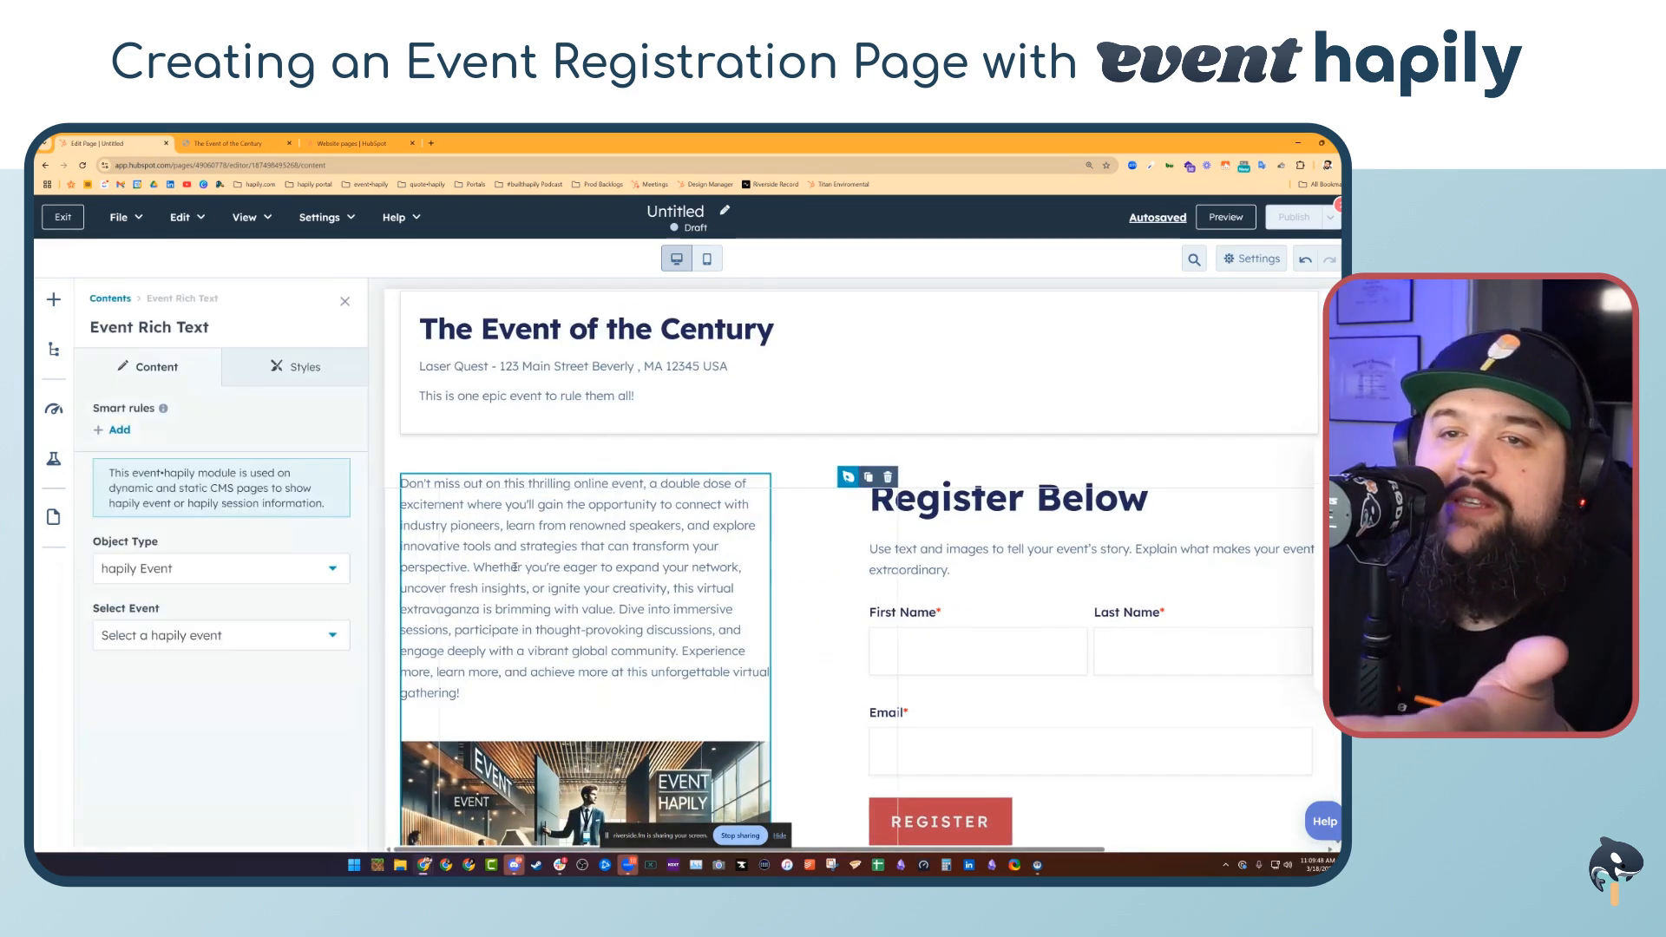
pyautogui.click(147, 644)
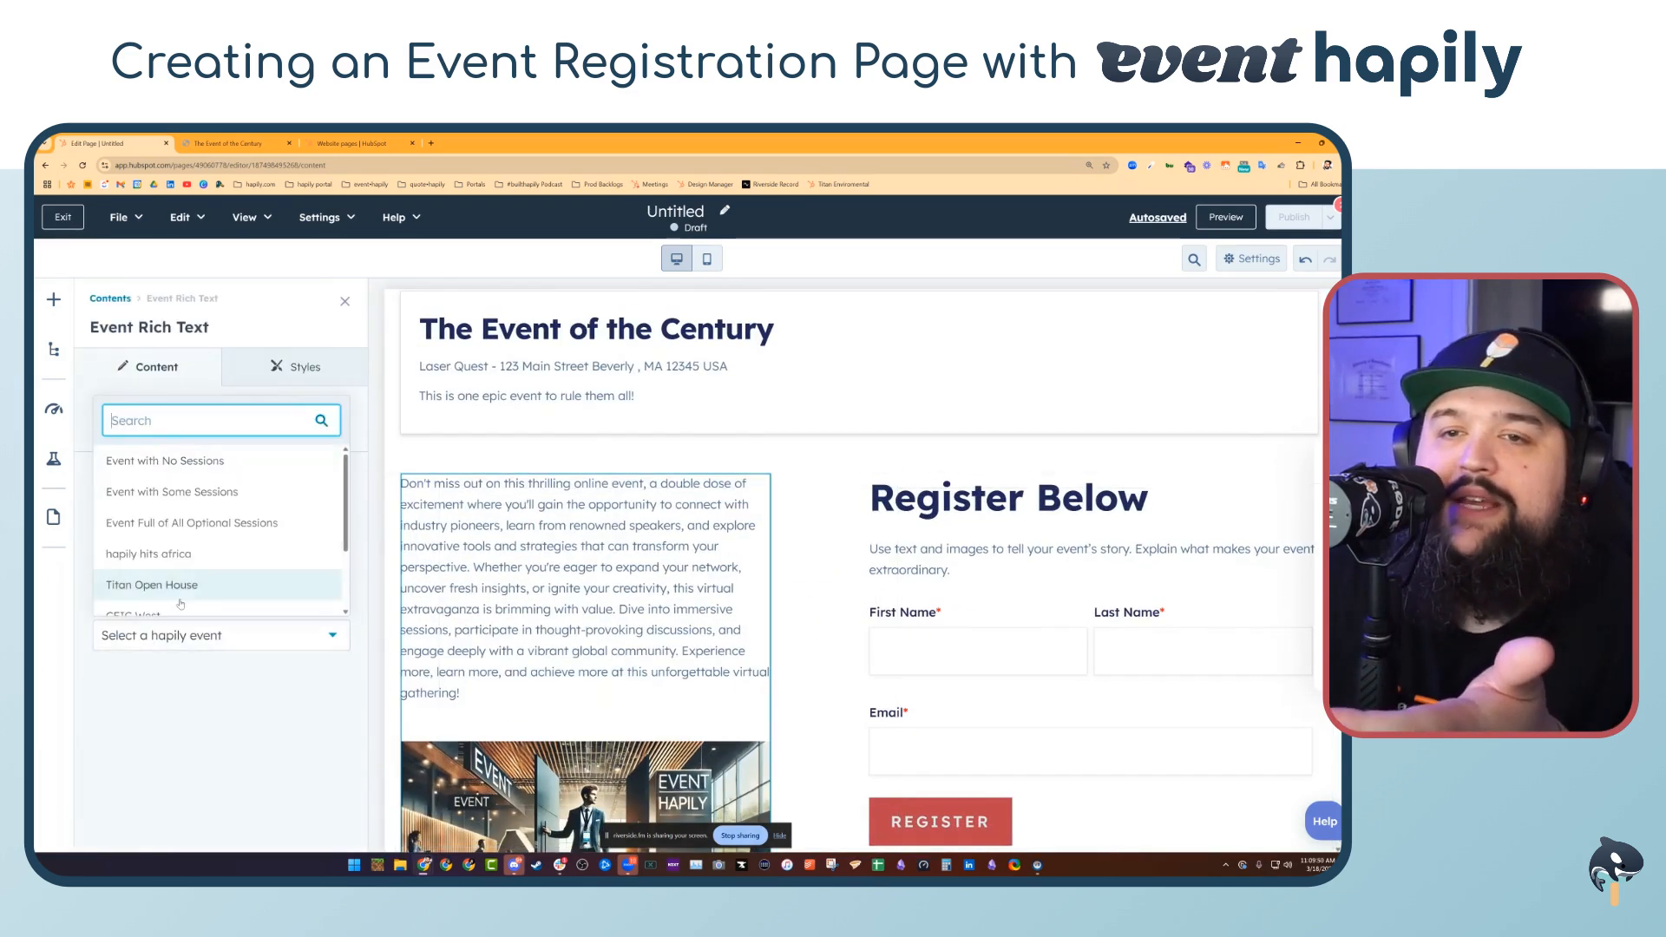
pyautogui.scroll(-3, 181, 603)
pyautogui.click(180, 597)
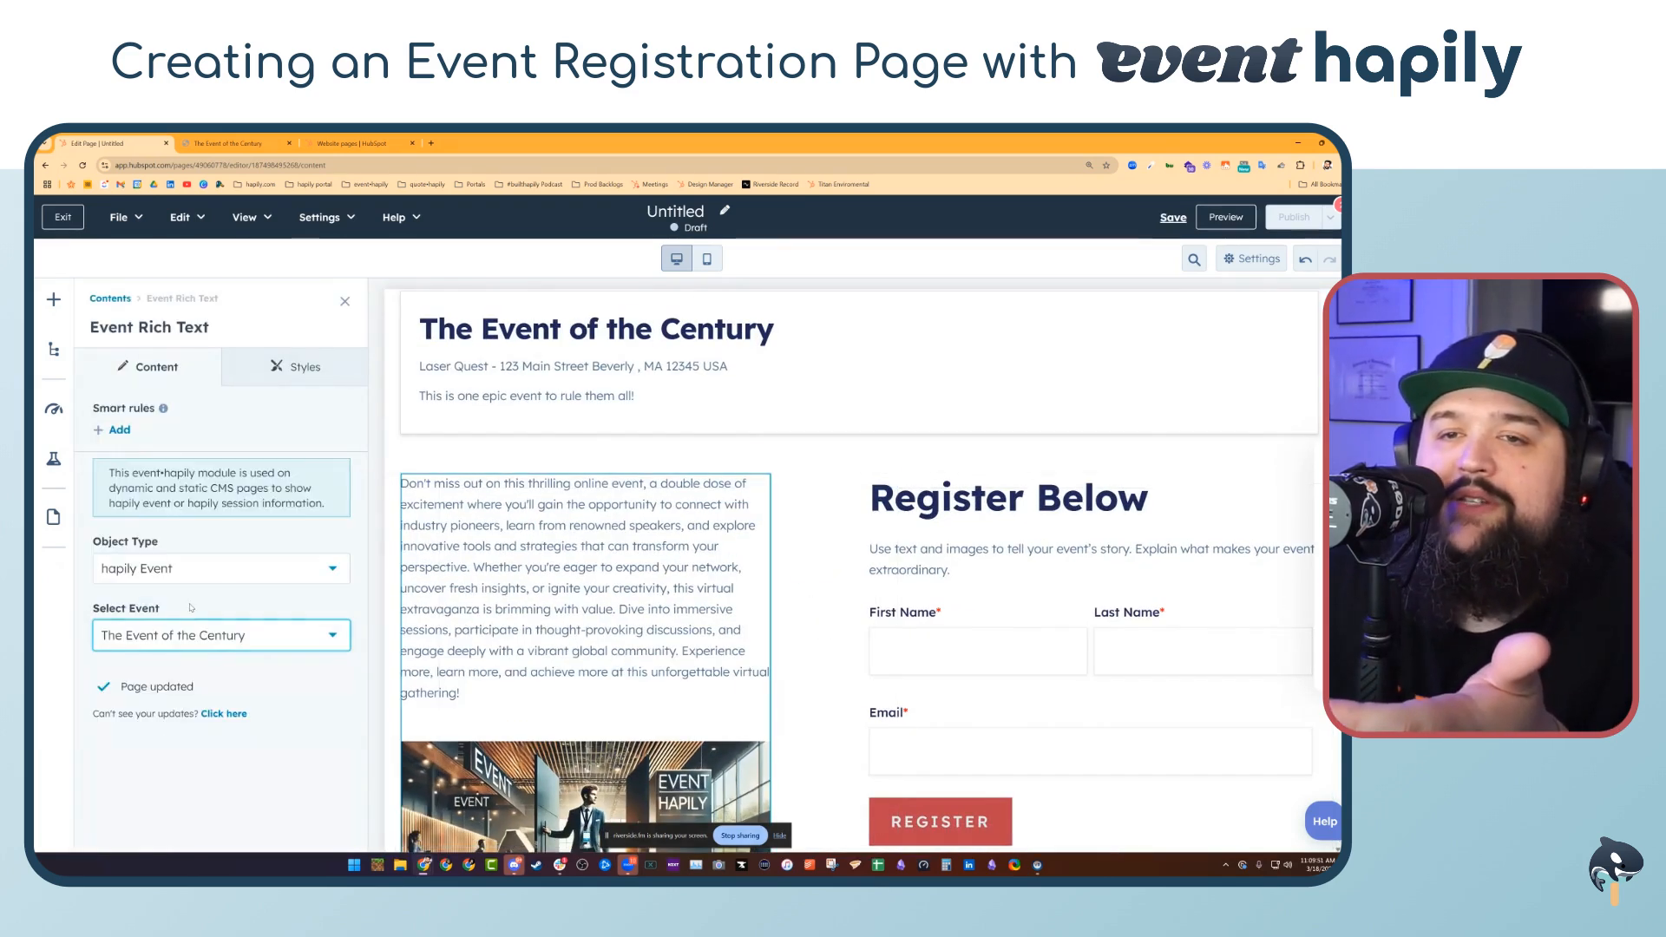
pyautogui.click(344, 301)
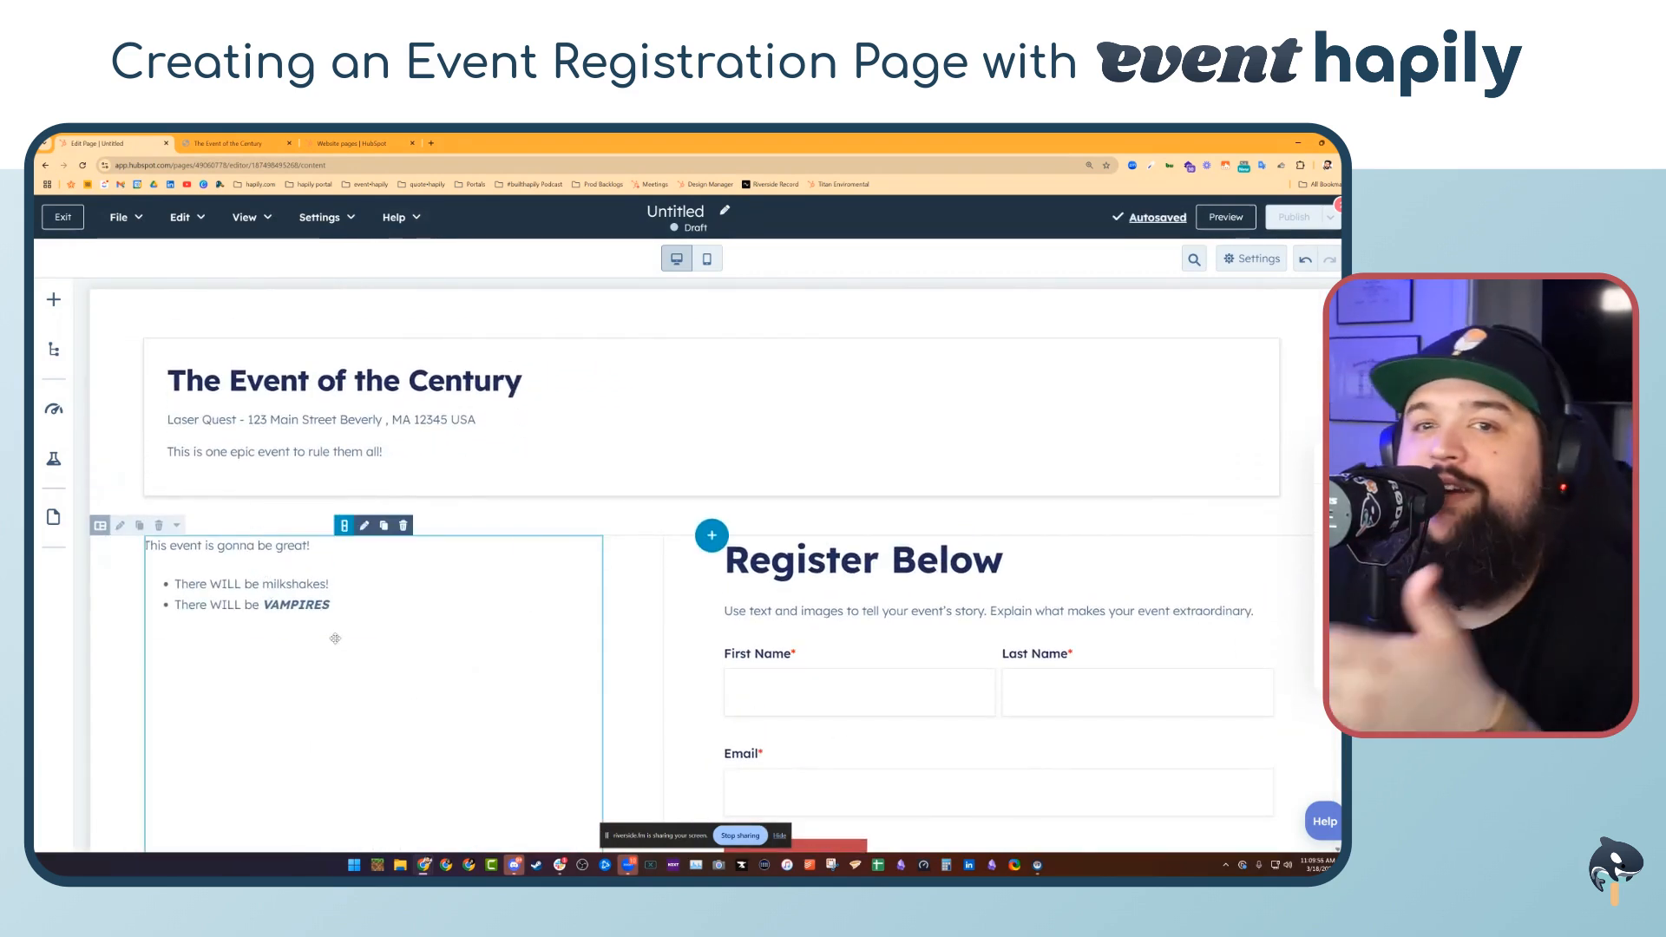
# Examine the registration form module's event form selection, form fields and form automation settings
pyautogui.scroll(-2, 371, 639)
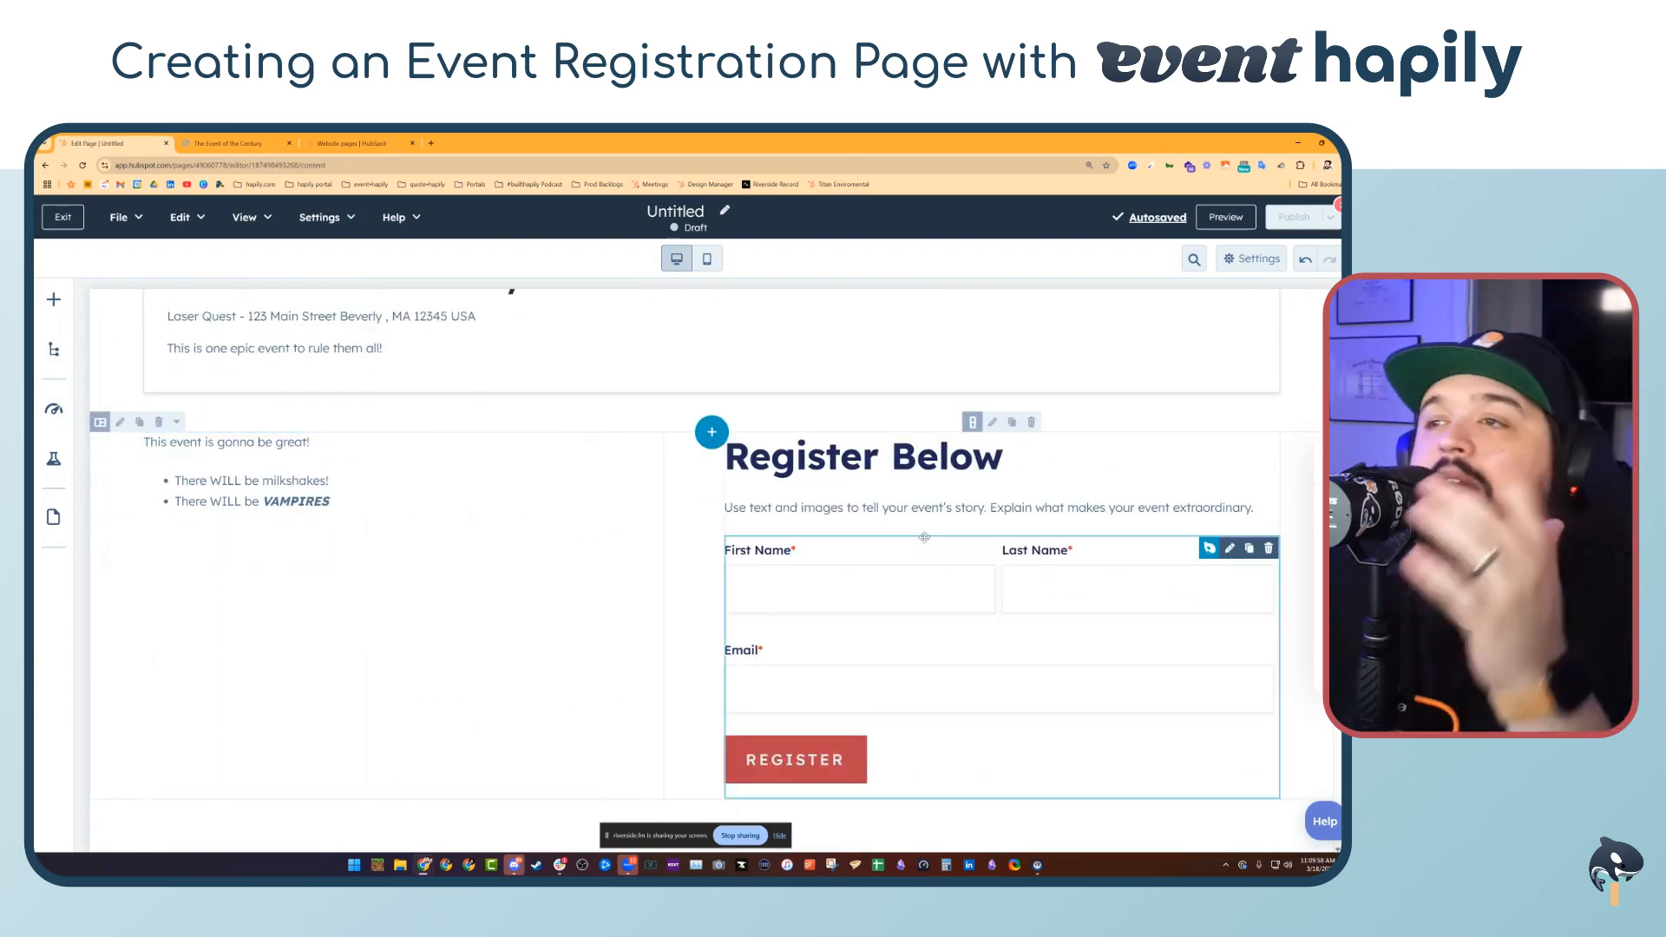
pyautogui.click(991, 647)
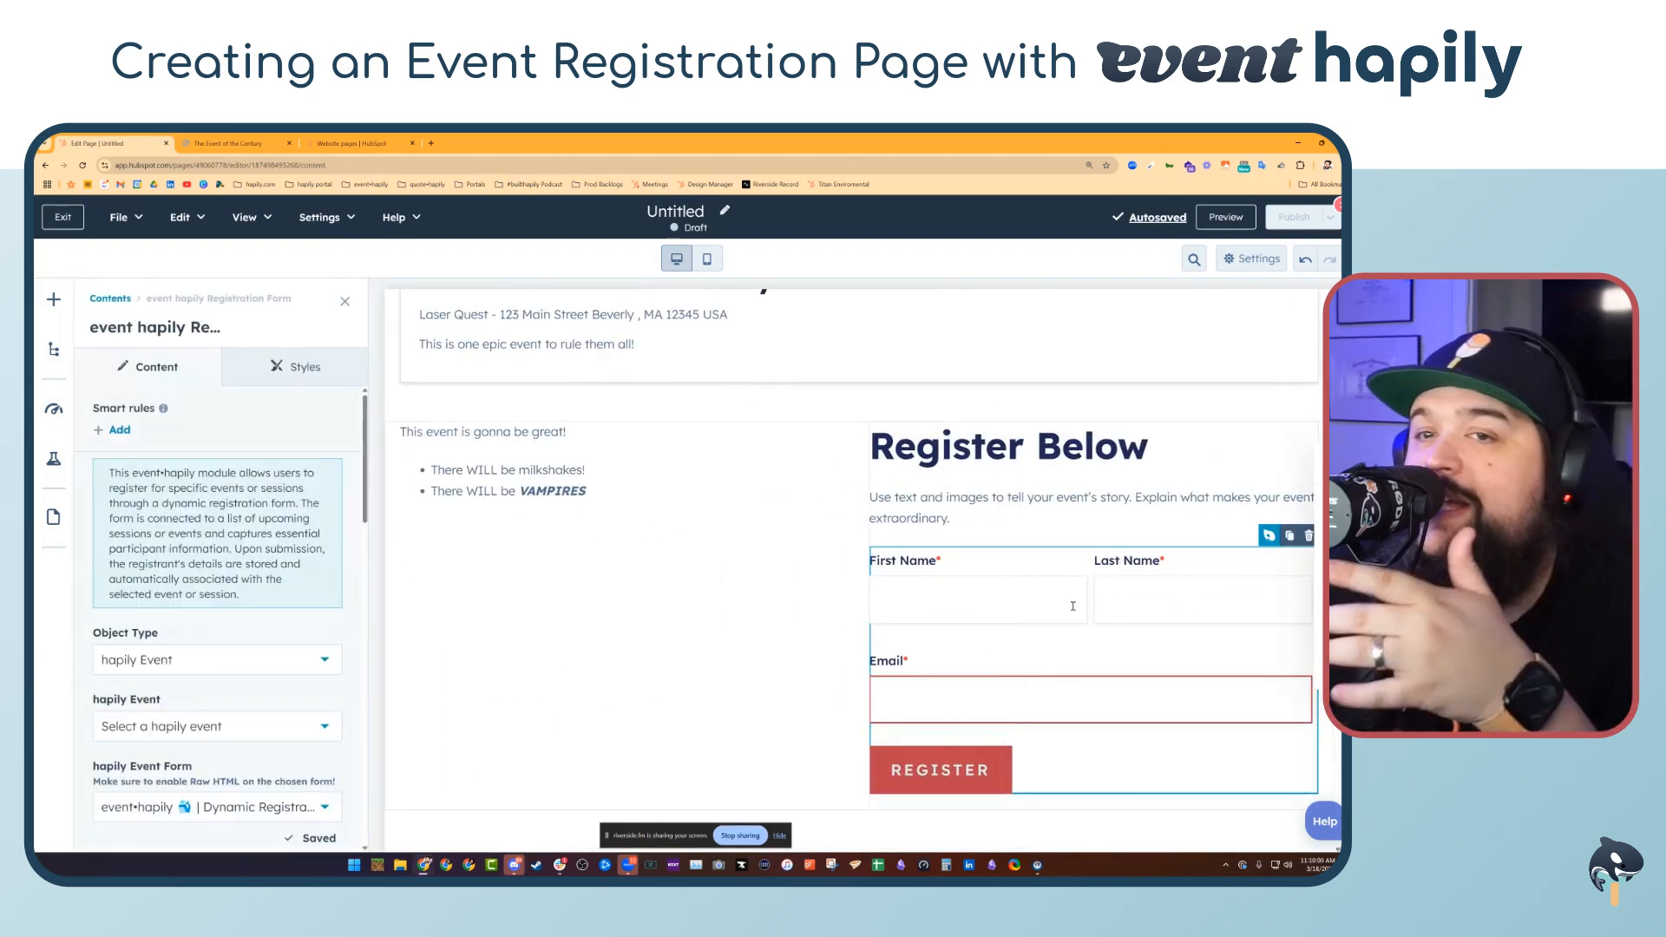
pyautogui.scroll(-3, 164, 522)
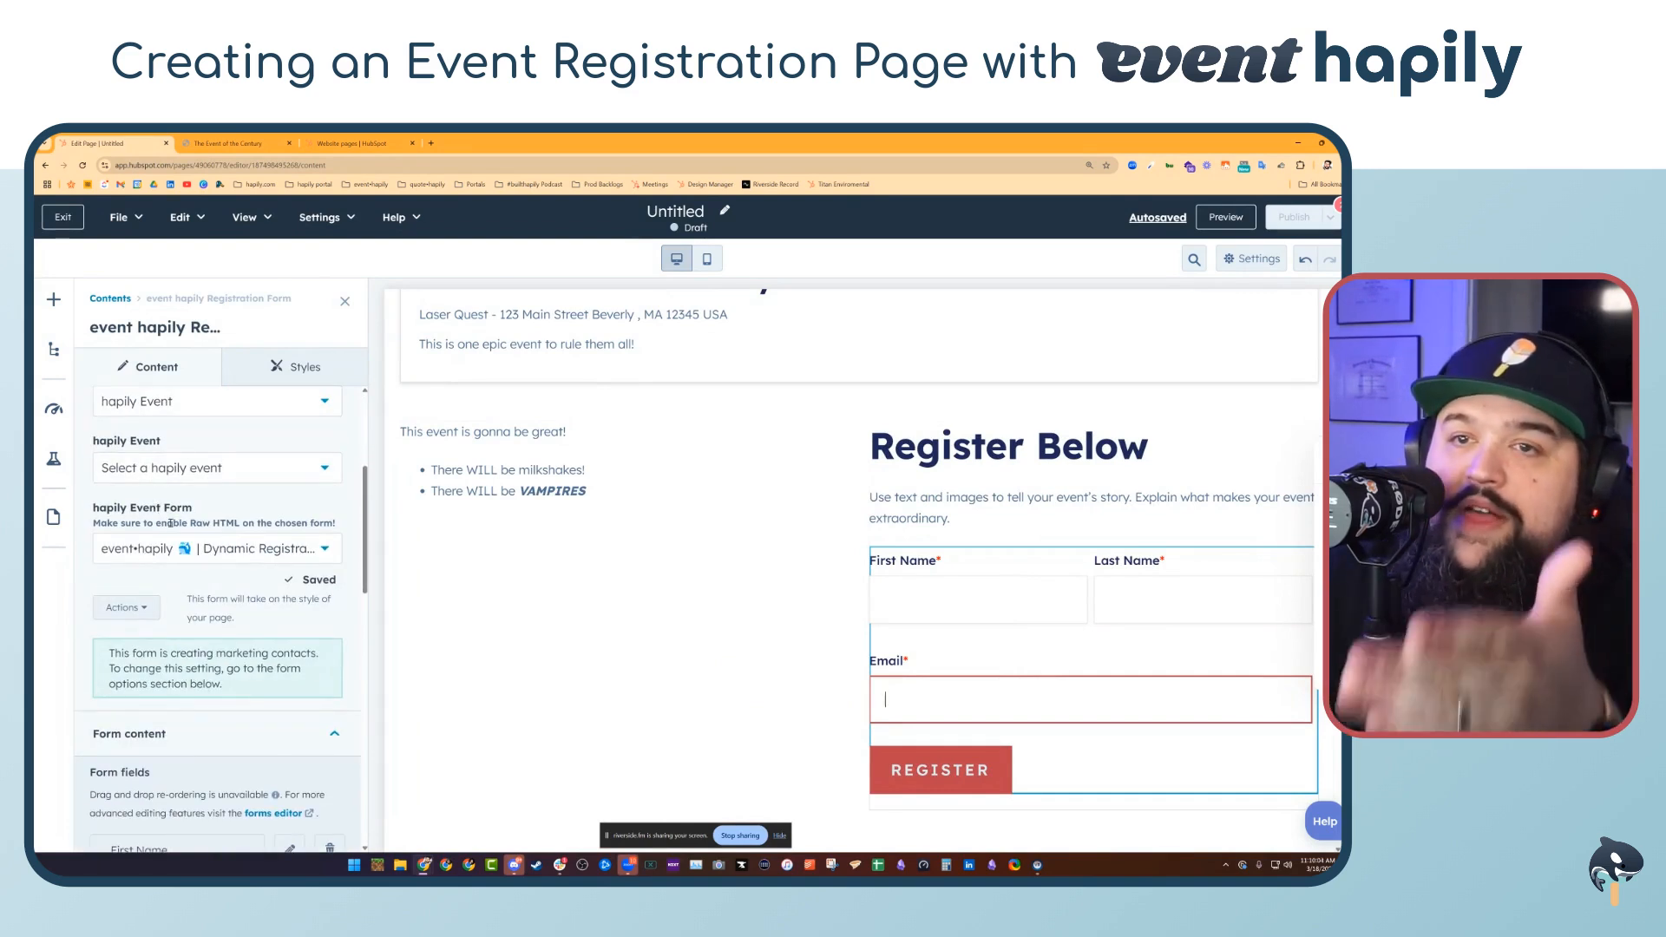
pyautogui.click(326, 550)
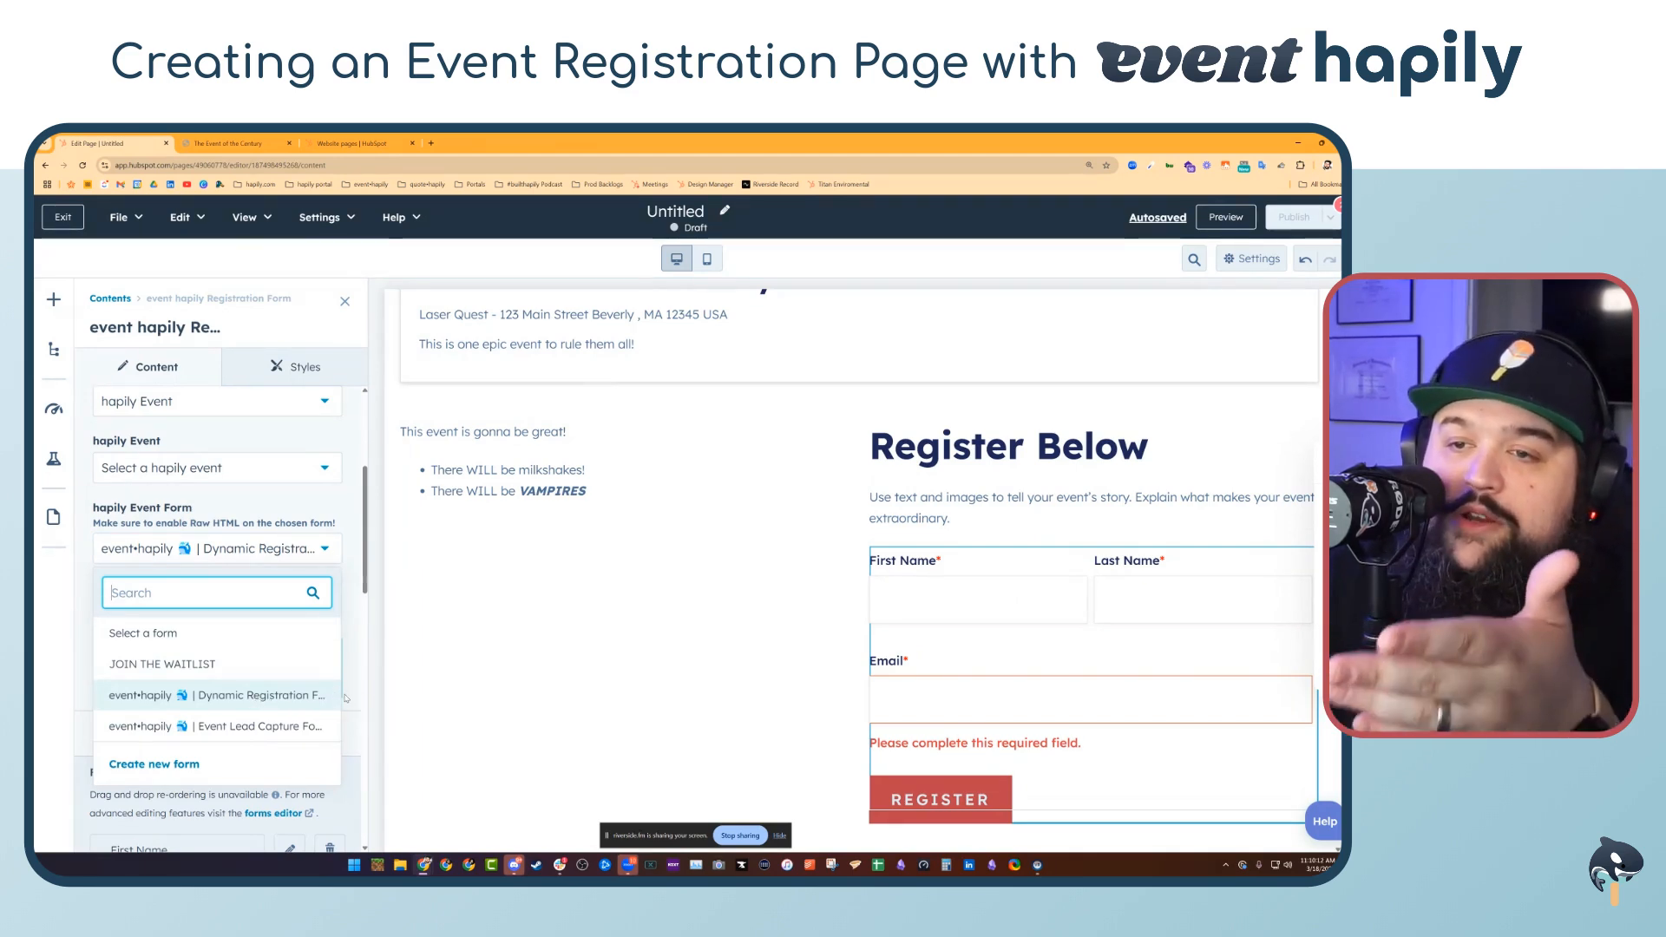
pyautogui.scroll(-5, 365, 690)
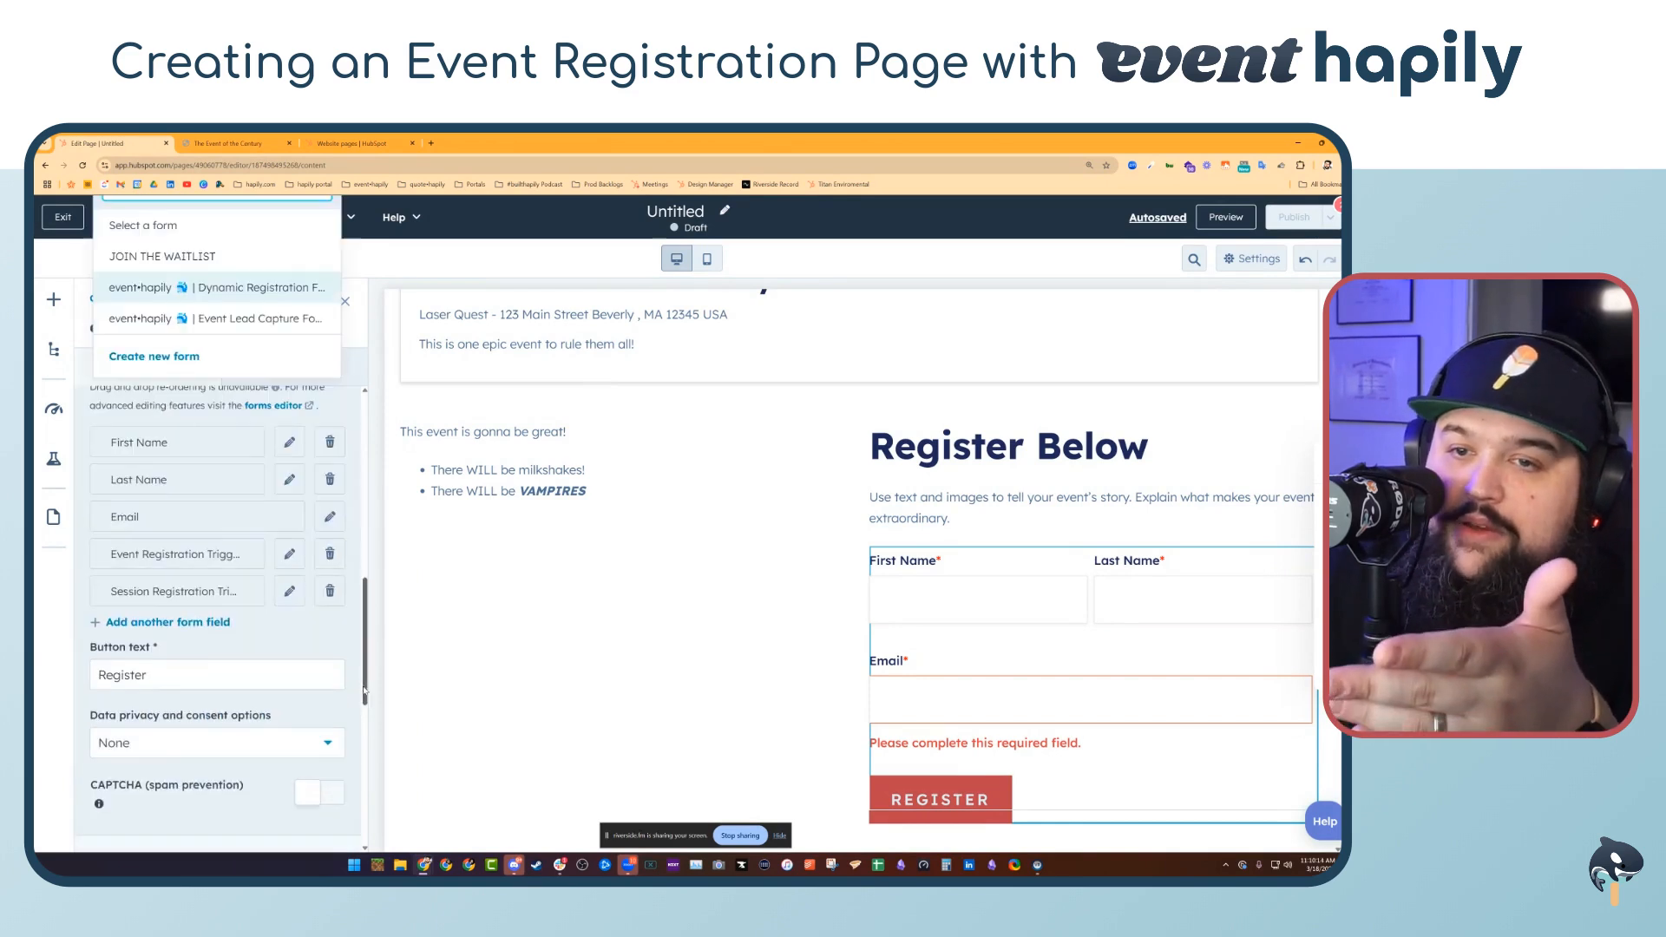
pyautogui.click(339, 646)
pyautogui.scroll(2, 330, 642)
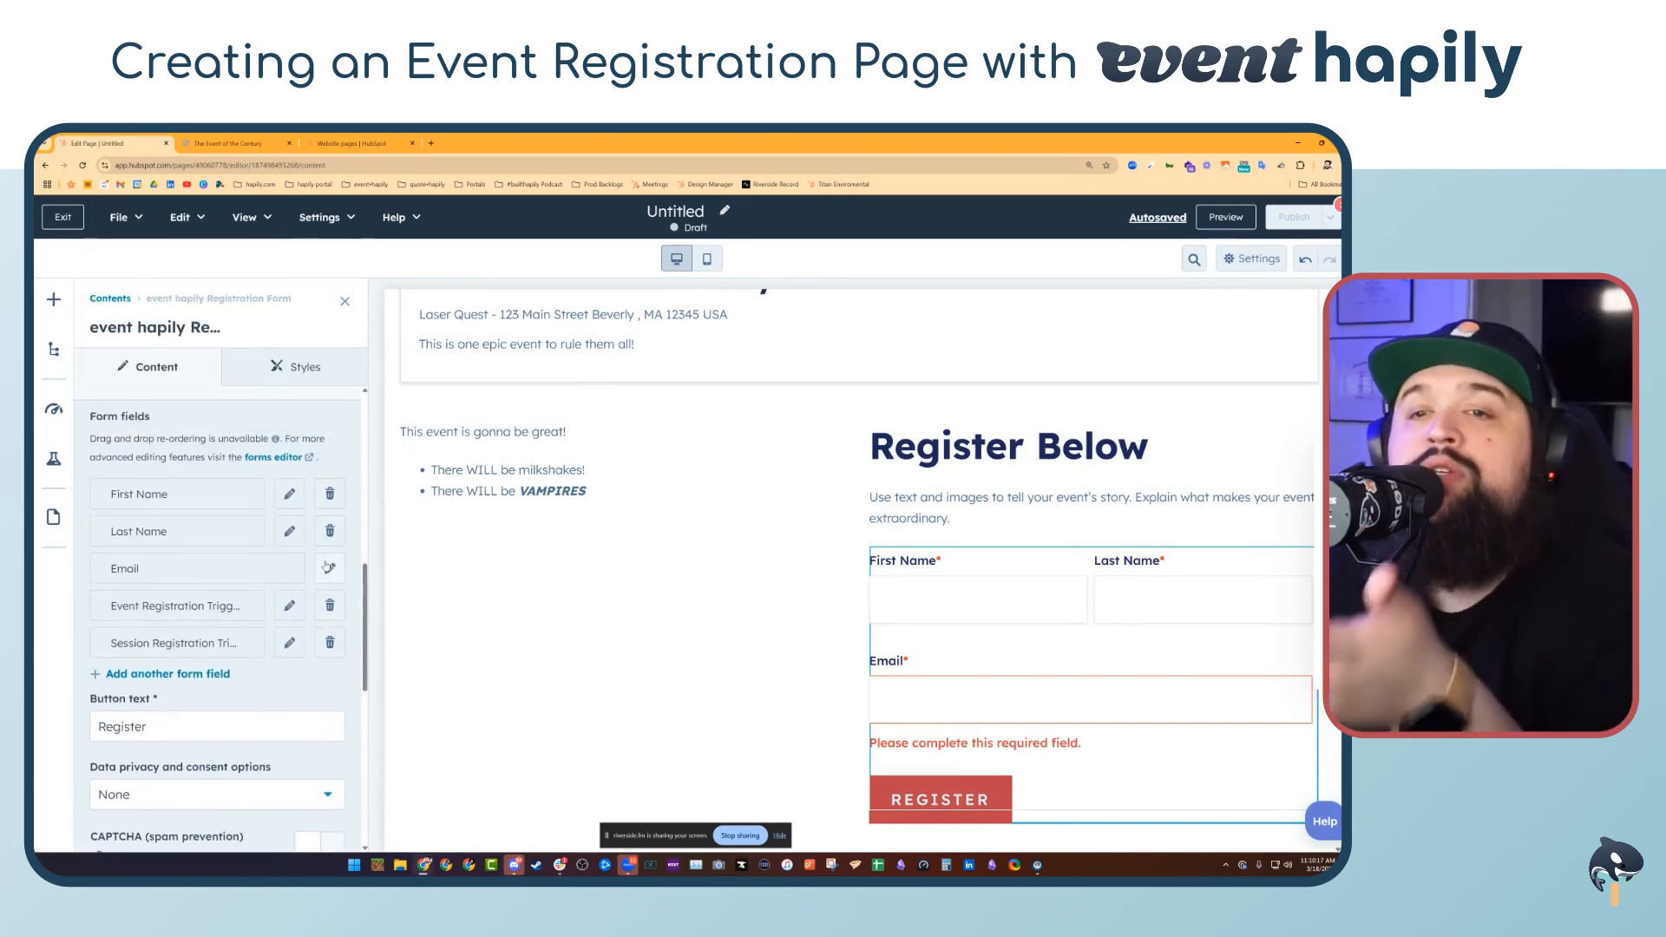
pyautogui.scroll(-1, 191, 608)
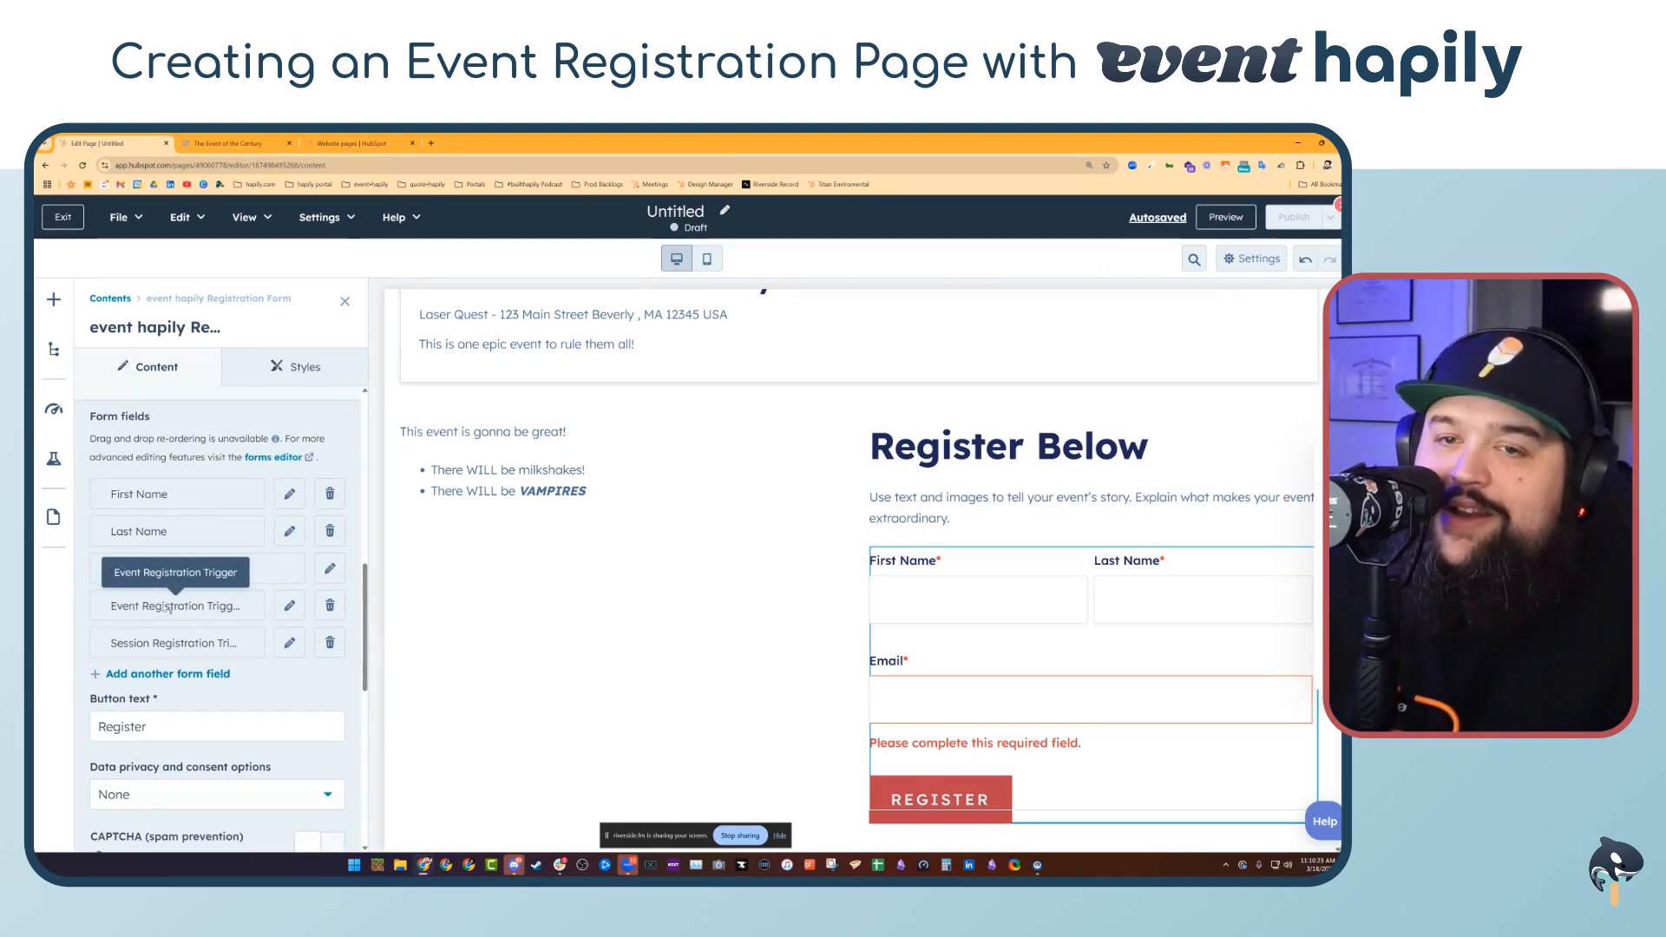
pyautogui.scroll(-4, 169, 608)
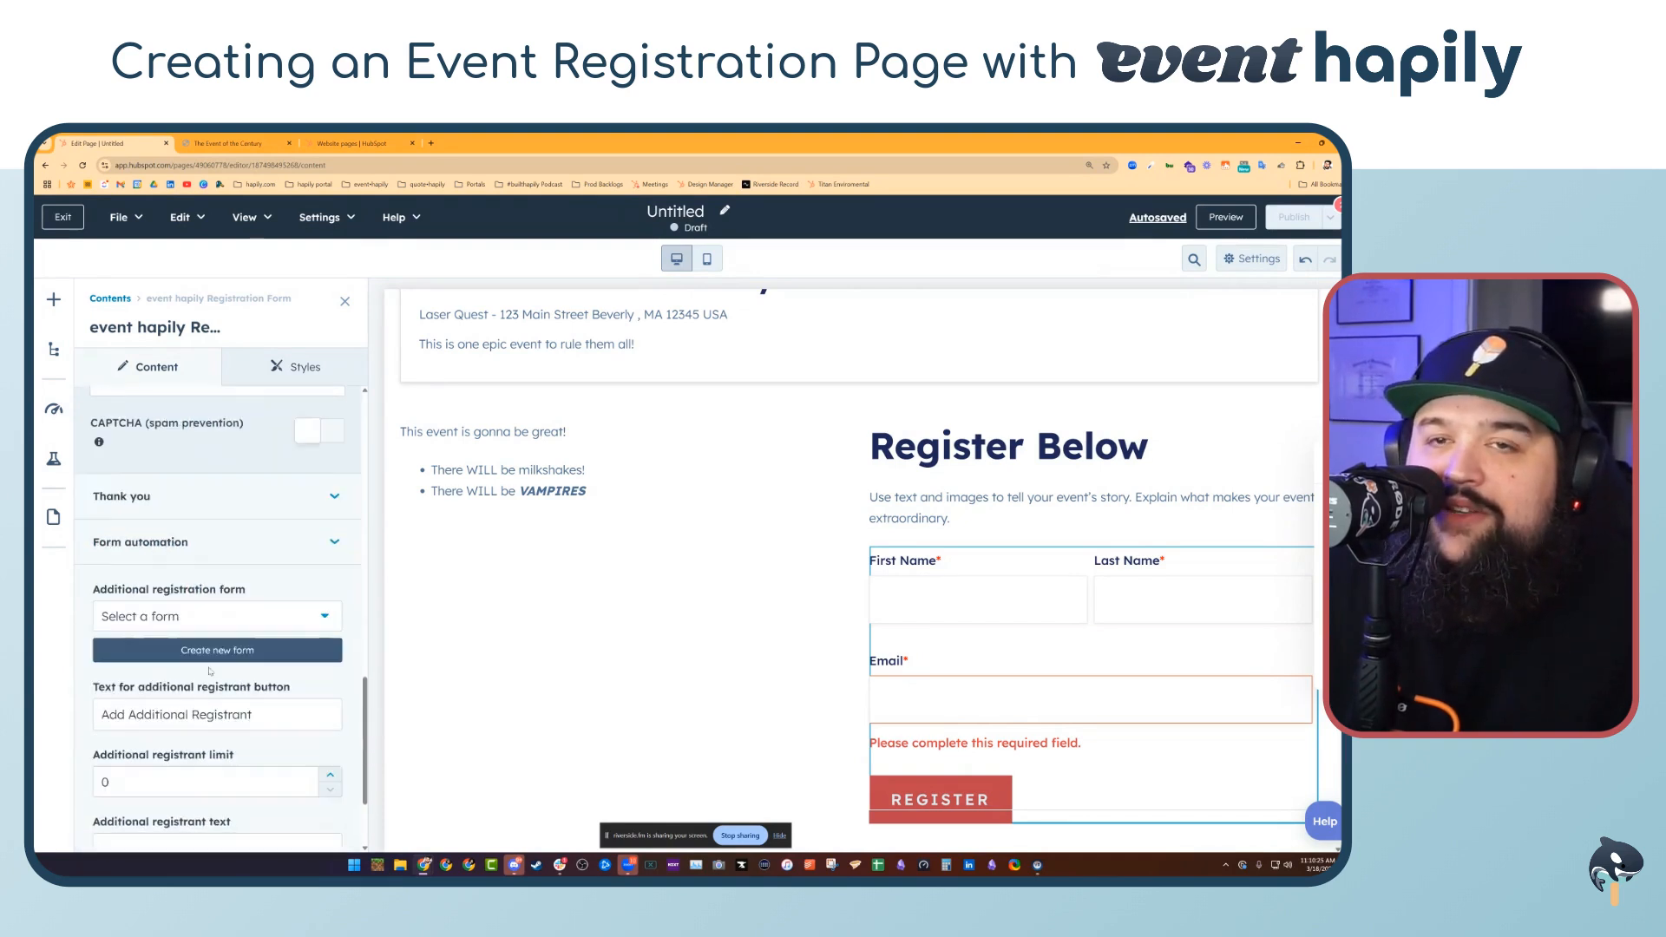
pyautogui.scroll(3, 210, 671)
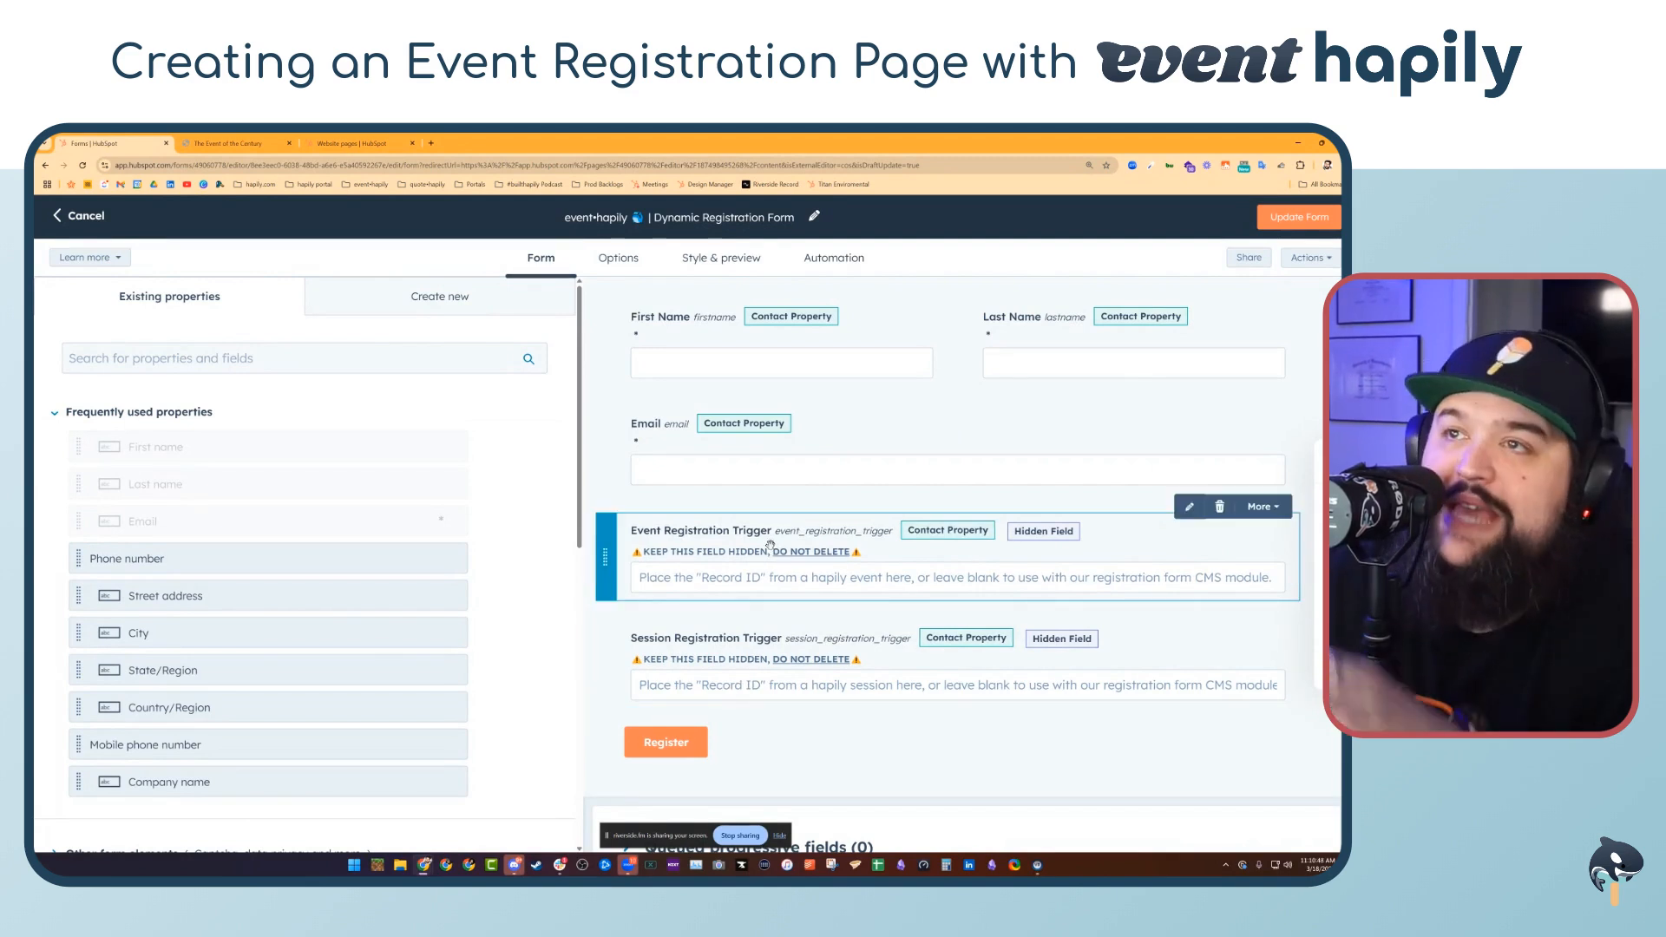
# Review the Dynamic Registration Form's Options and Style & preview settings in the form editor
pyautogui.click(624, 257)
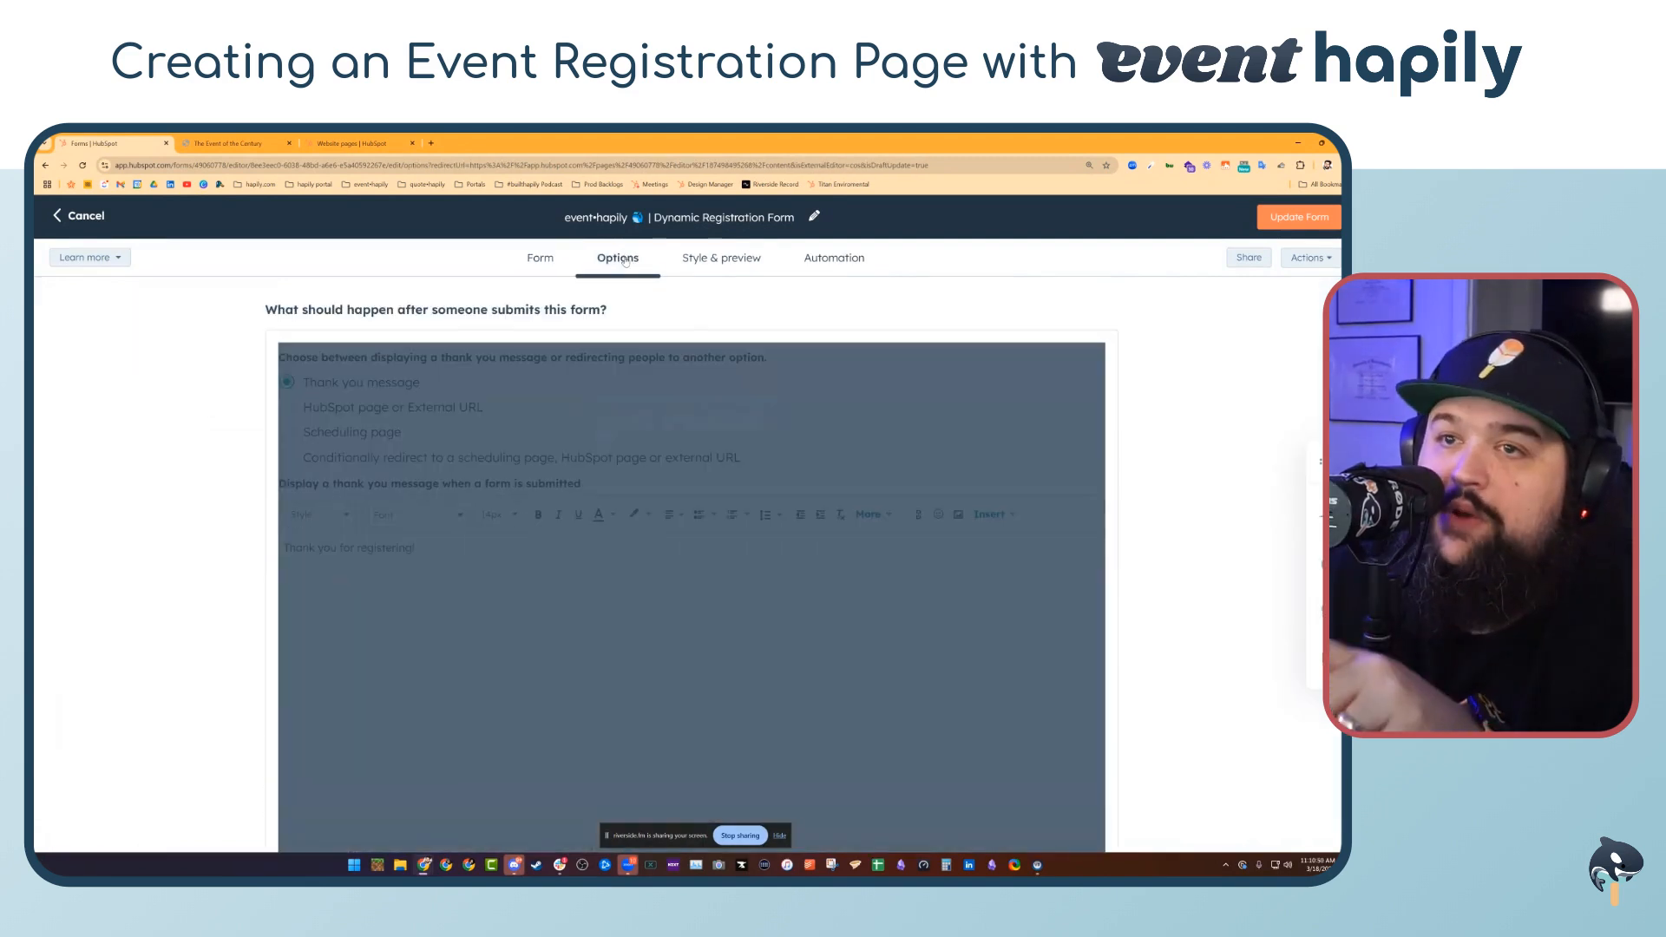
pyautogui.scroll(-15, 257, 462)
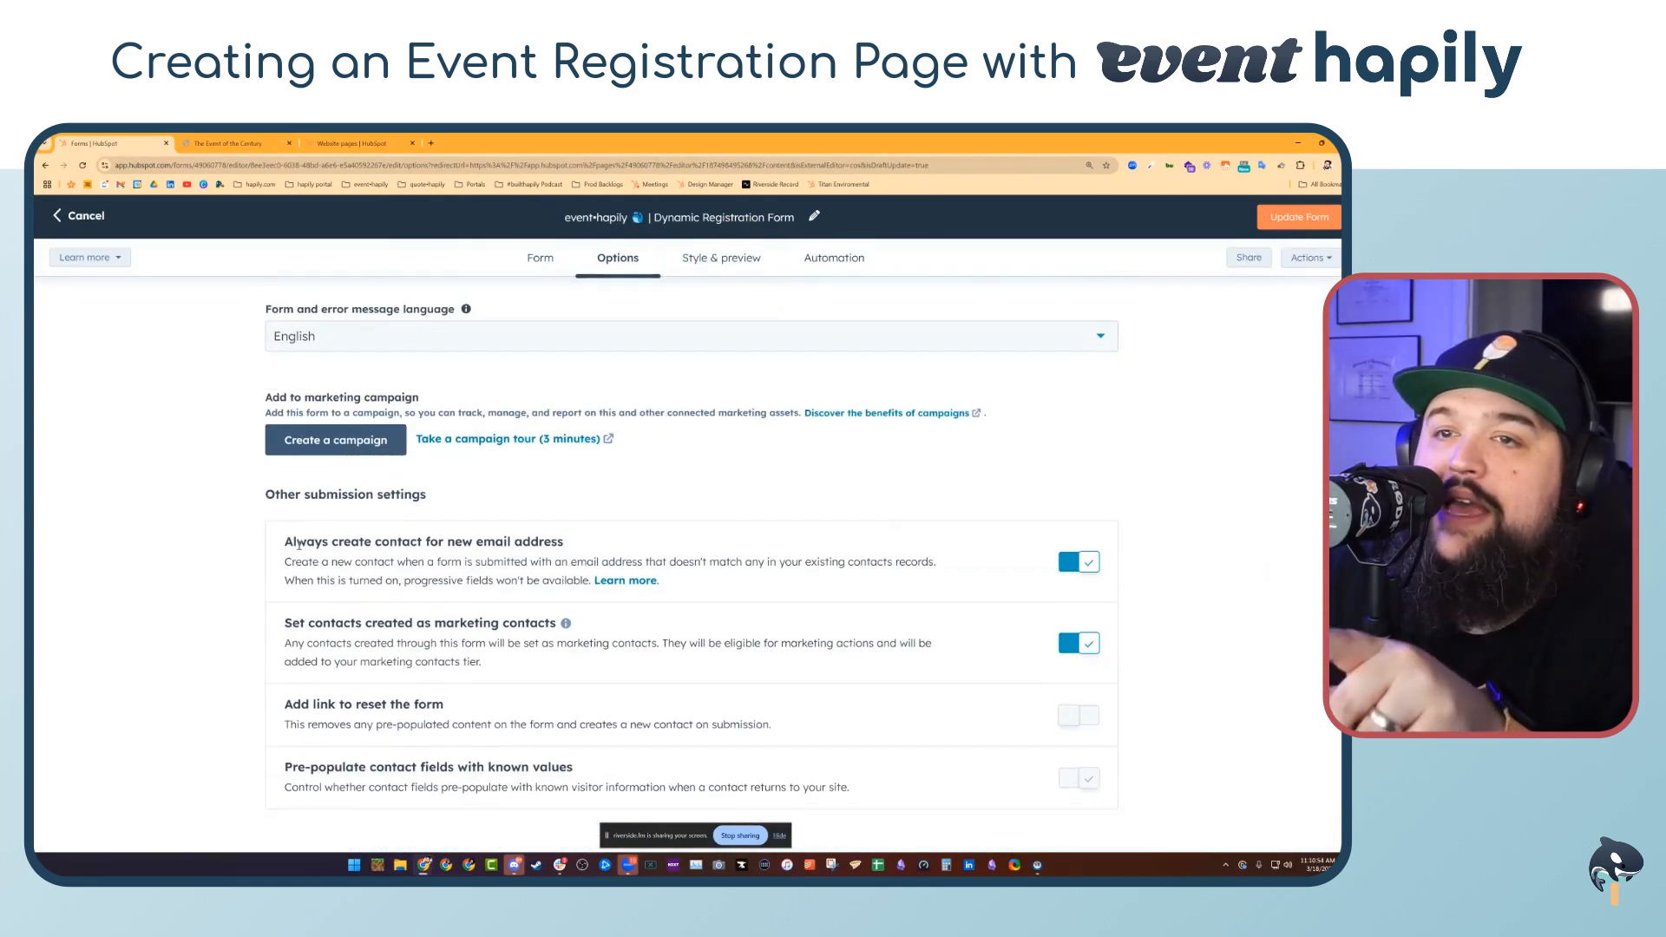
pyautogui.moveTo(286, 543); pyautogui.dragTo(526, 546)
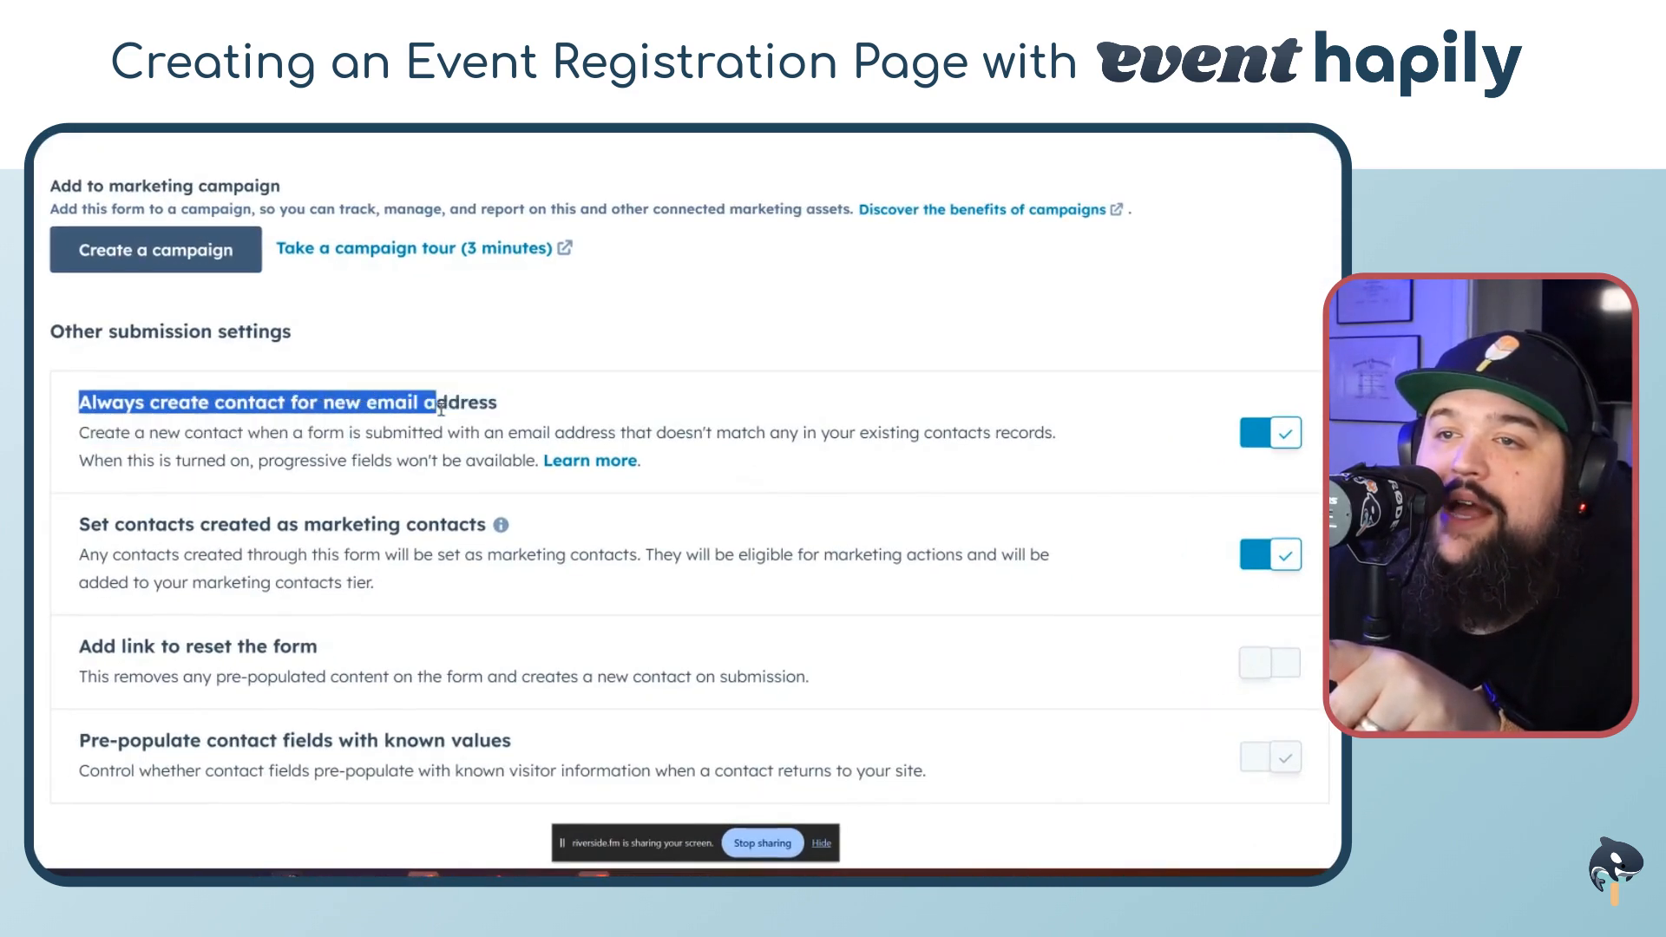
pyautogui.moveTo(440, 408); pyautogui.dragTo(528, 406)
pyautogui.click(543, 417)
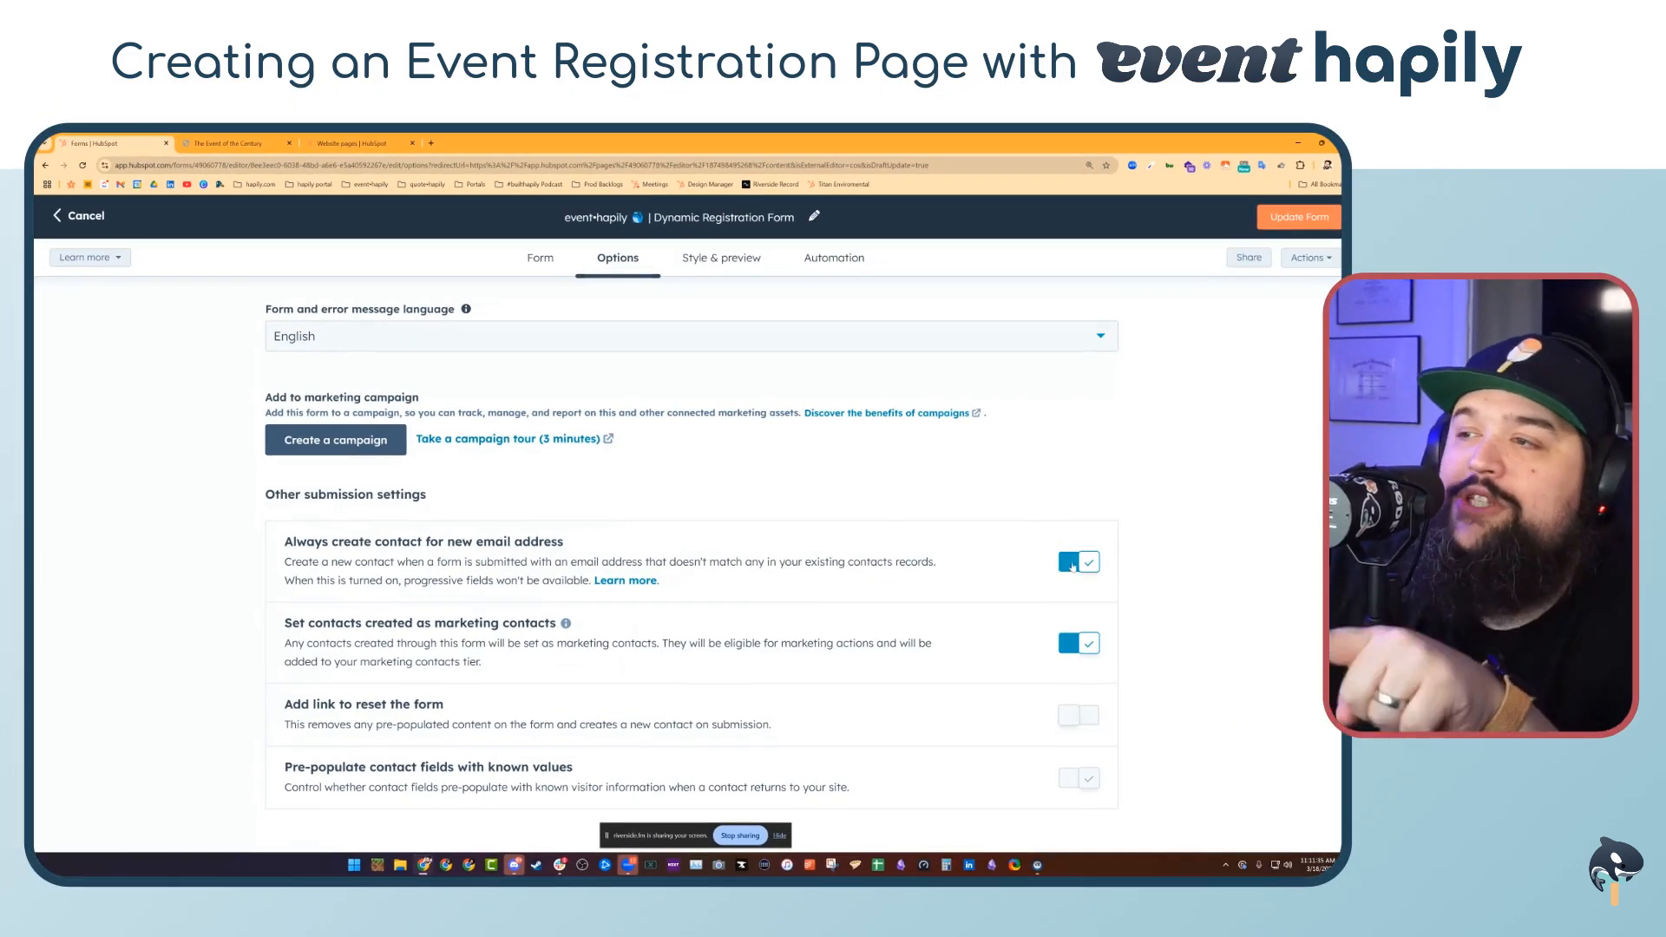
pyautogui.scroll(1, 505, 671)
pyautogui.scroll(5, 505, 671)
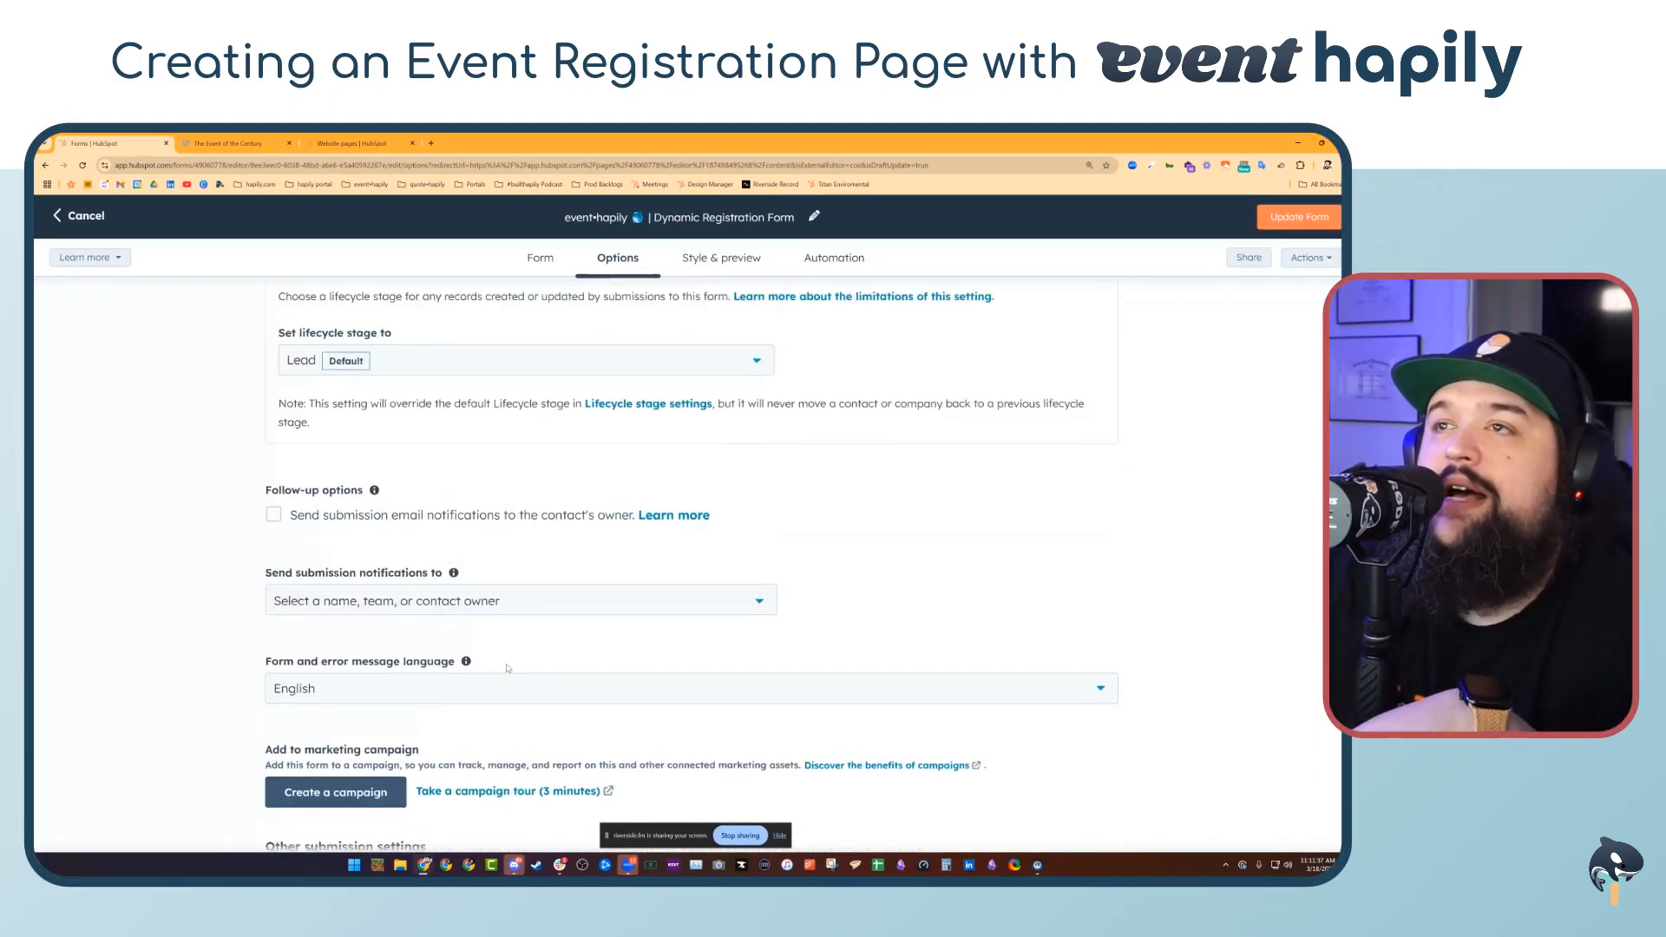
pyautogui.click(718, 260)
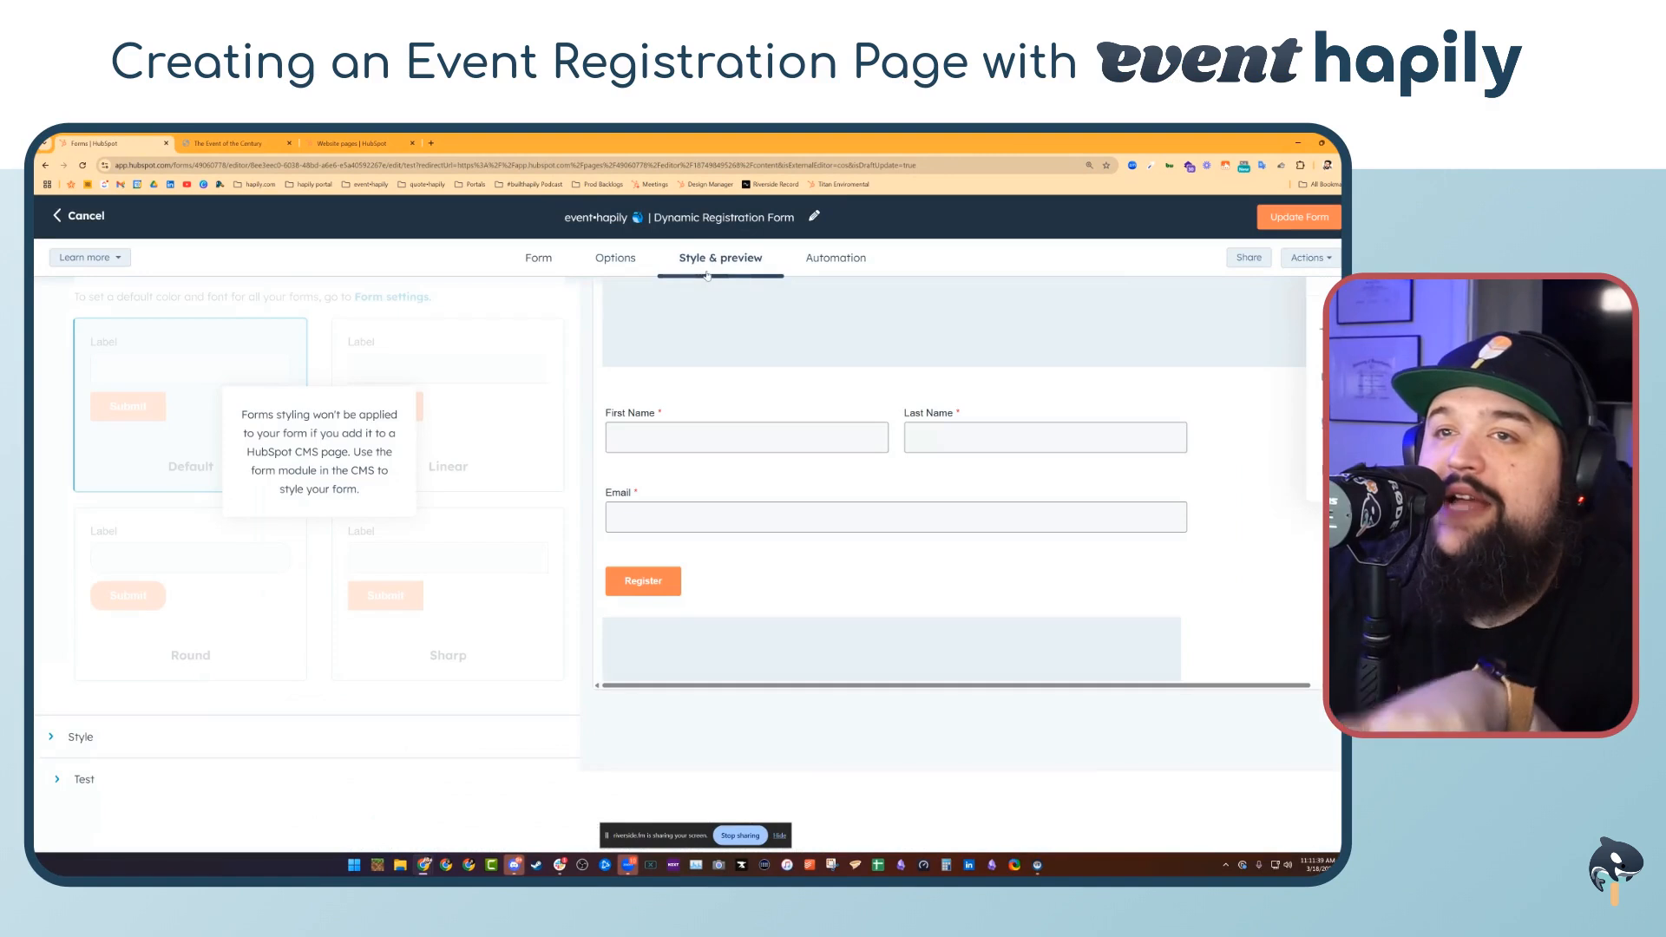
pyautogui.scroll(3, 276, 496)
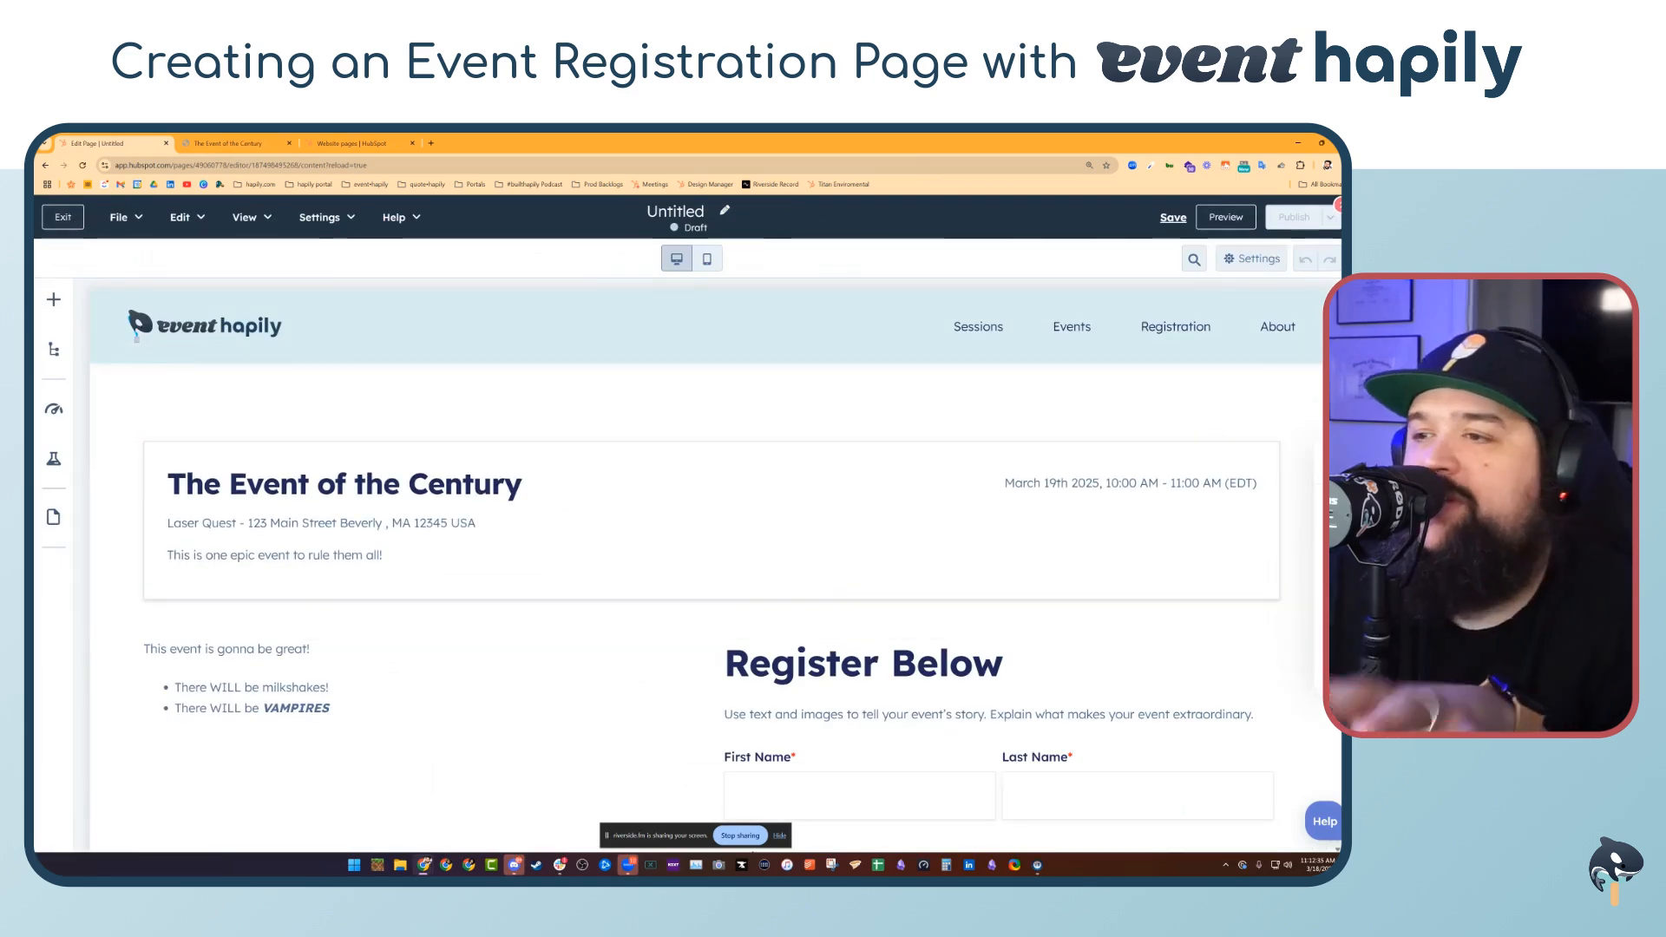
# Set the registration form module's hapily Event to The Event of the Century and apply the changes
pyautogui.scroll(-3, 774, 429)
pyautogui.scroll(-2, 773, 429)
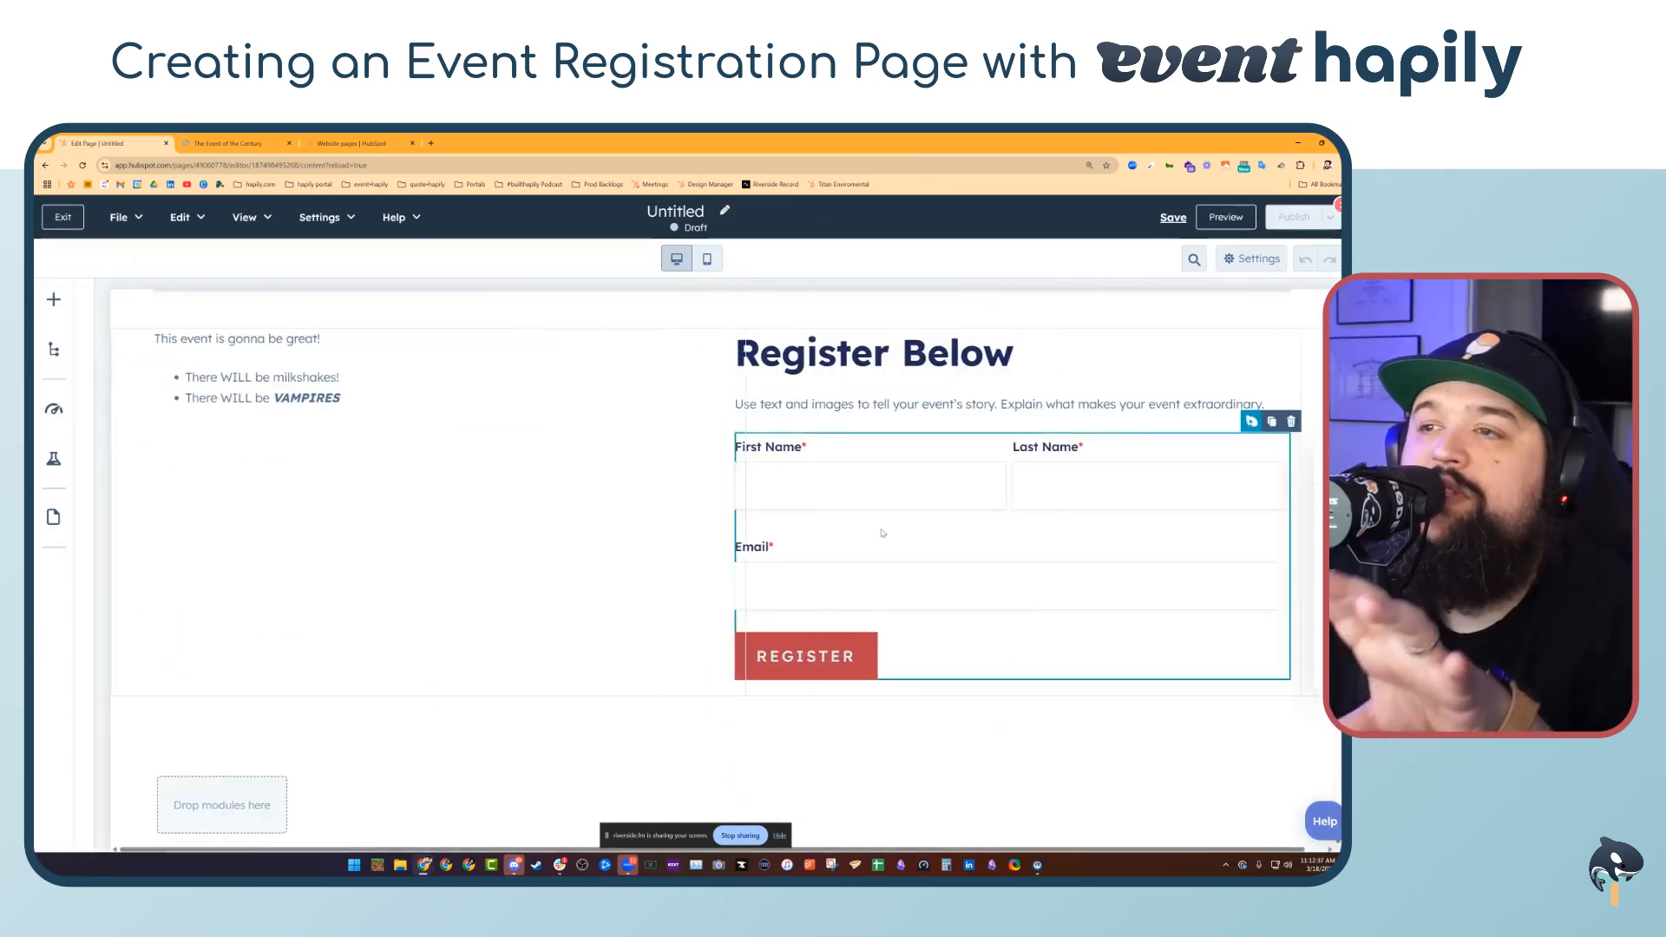
pyautogui.click(877, 532)
pyautogui.scroll(-2, 239, 581)
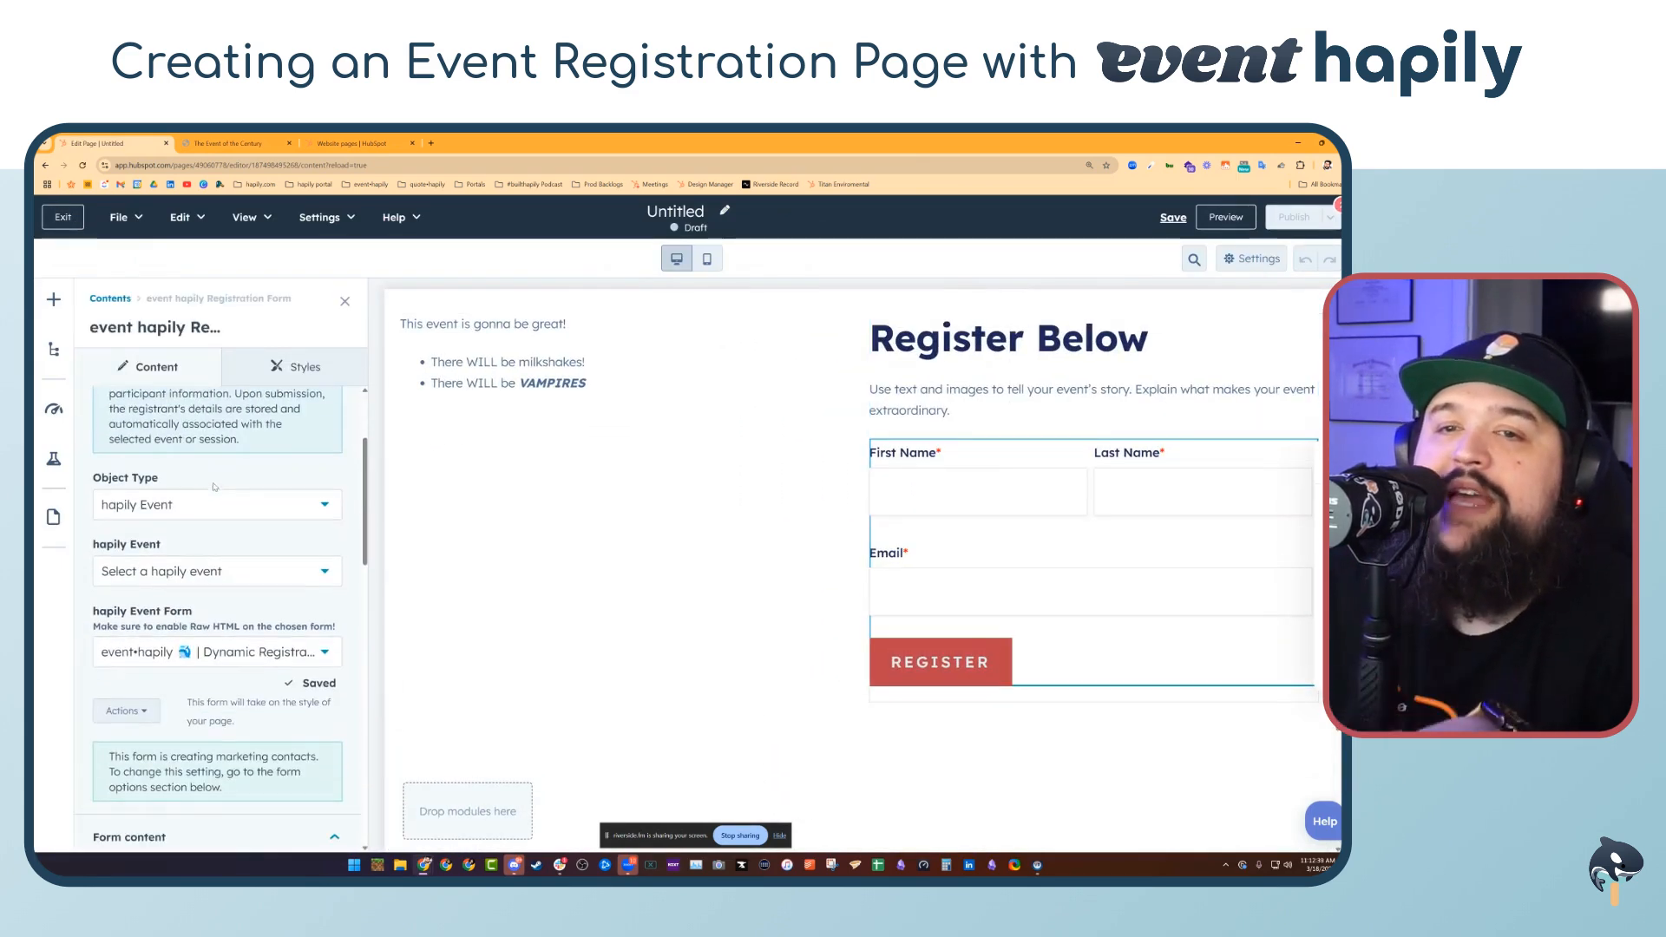
pyautogui.click(236, 576)
pyautogui.scroll(-4, 225, 737)
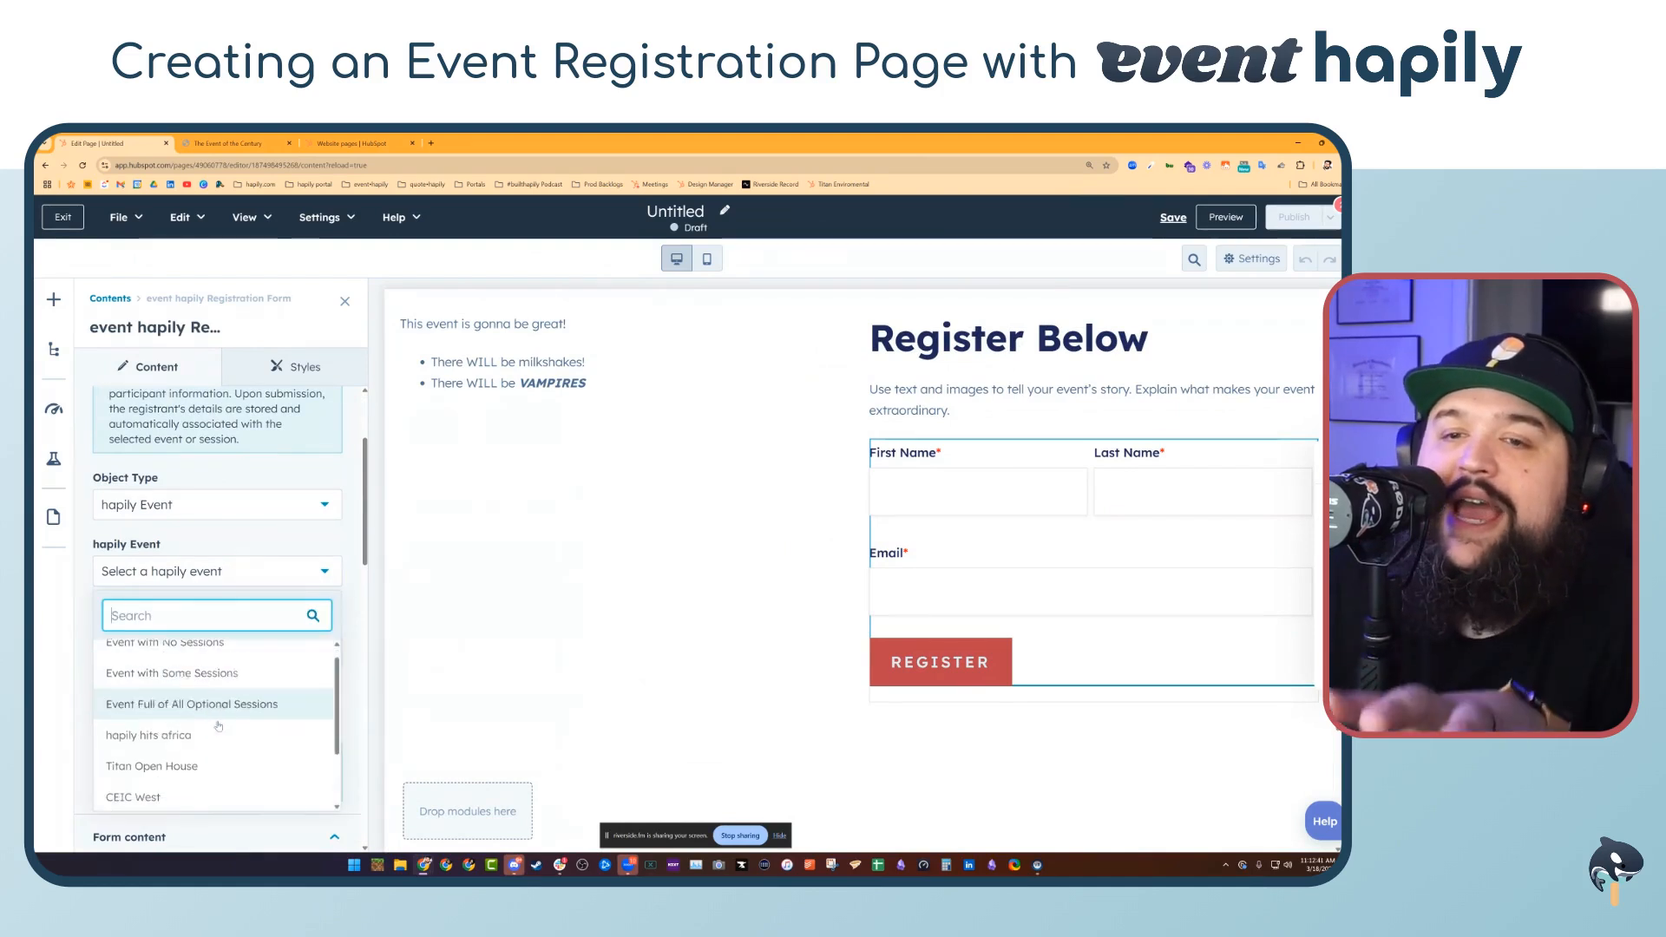
pyautogui.click(237, 799)
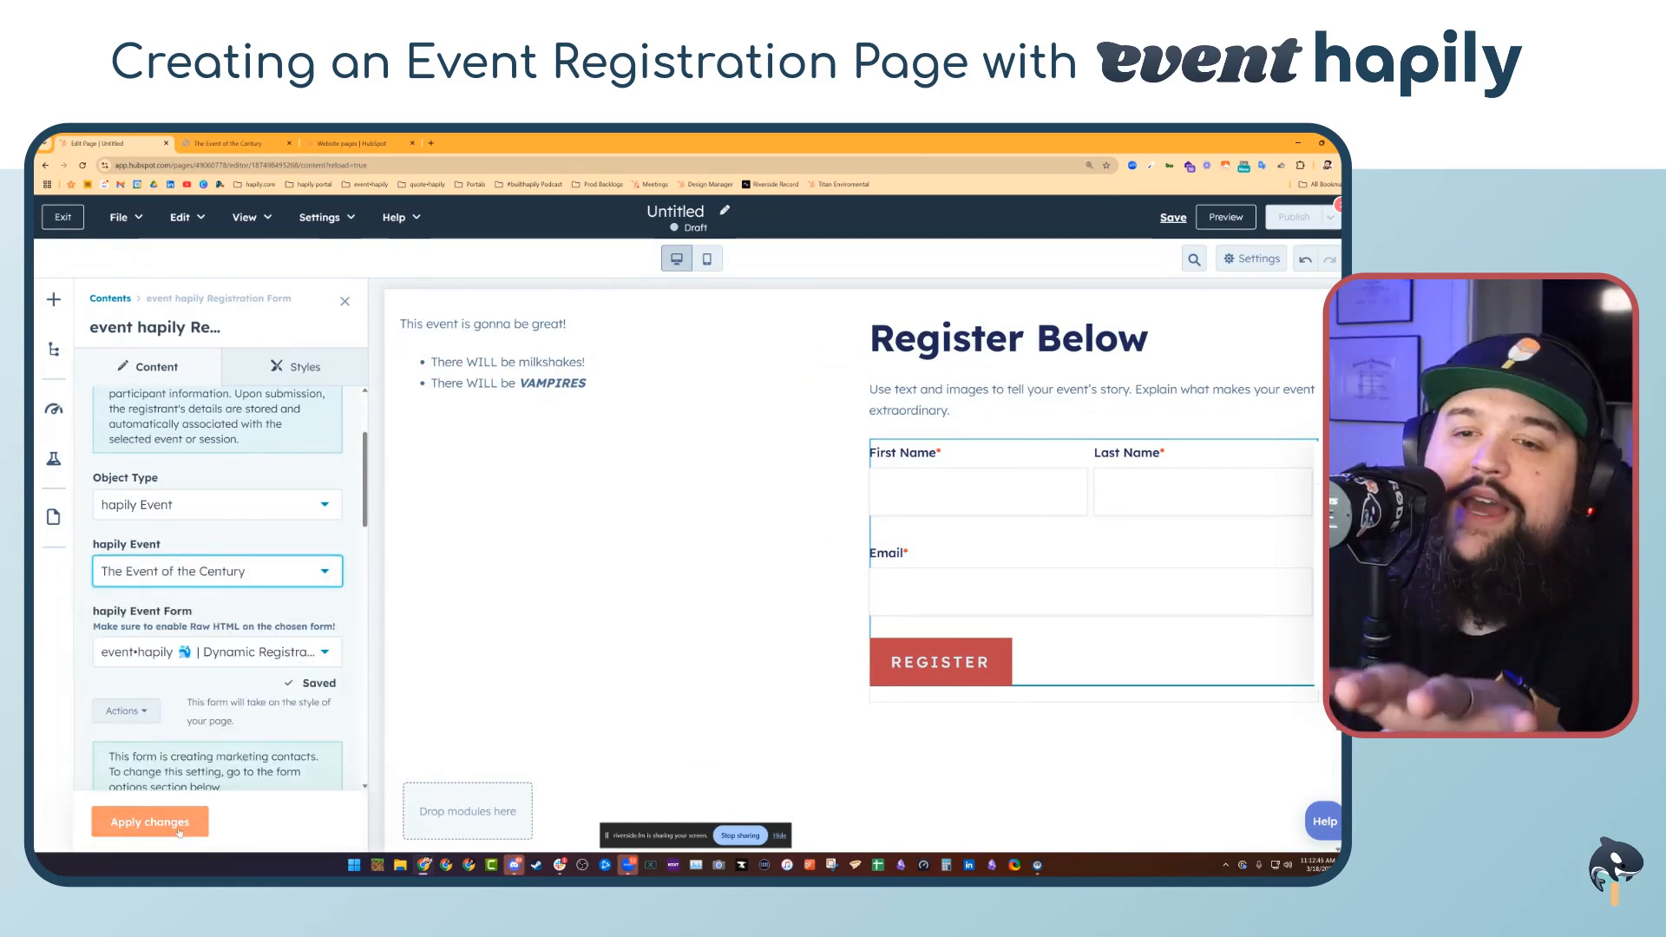
pyautogui.click(178, 828)
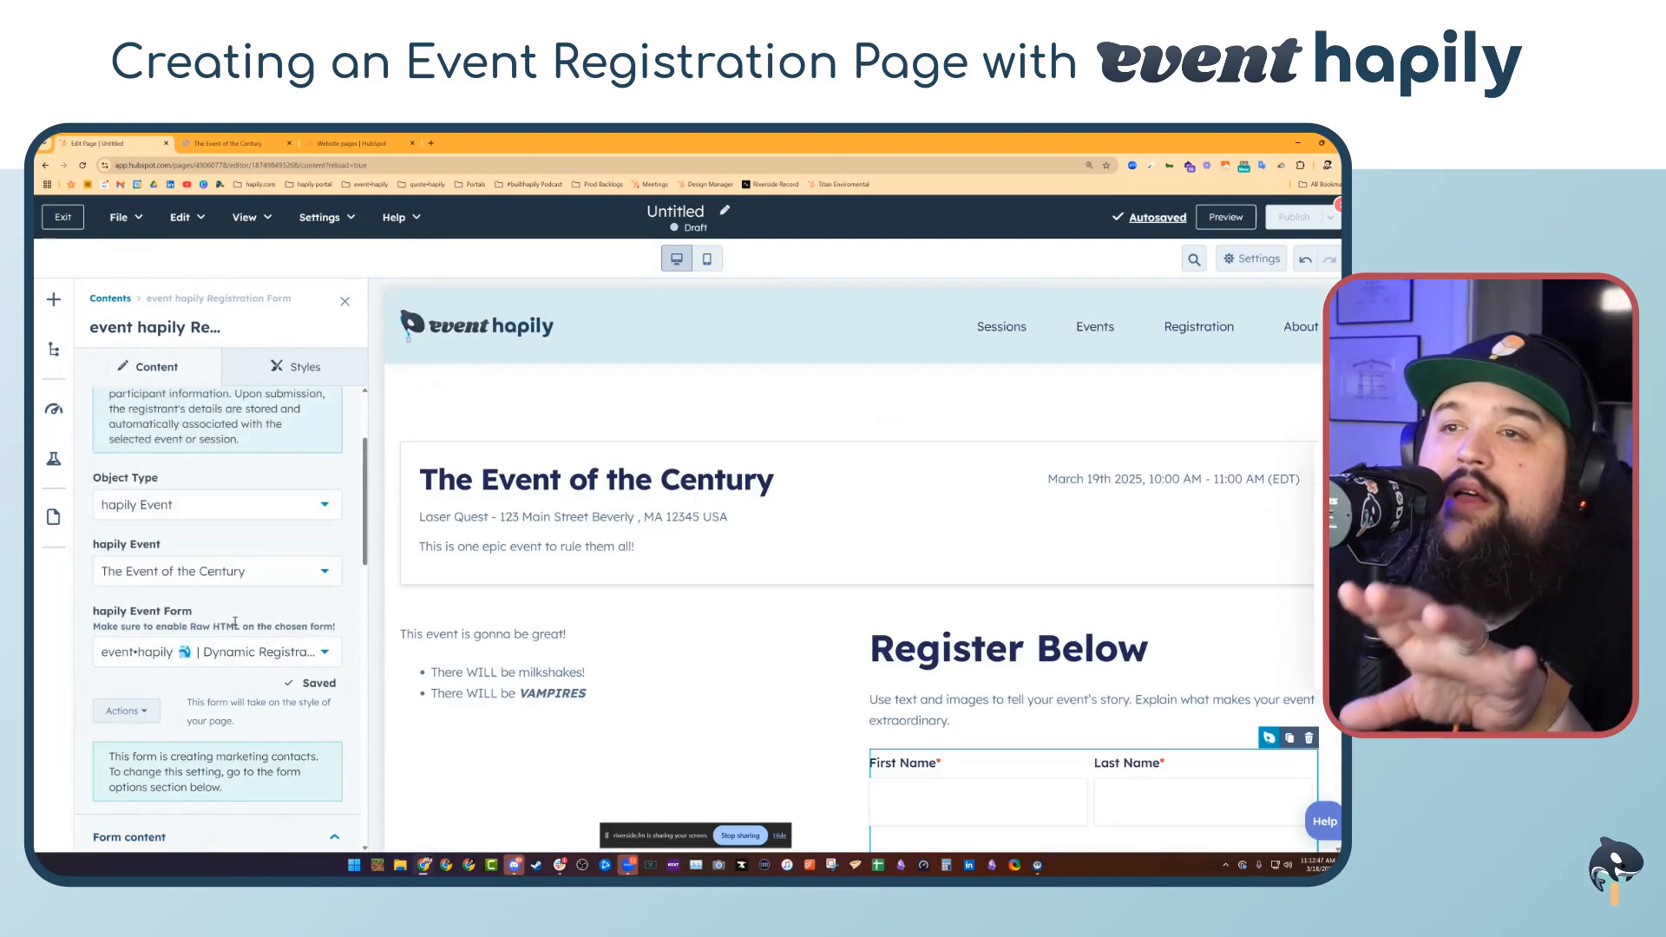
# Rename the page as Event of the Century Signup
pyautogui.scroll(-3, 1082, 625)
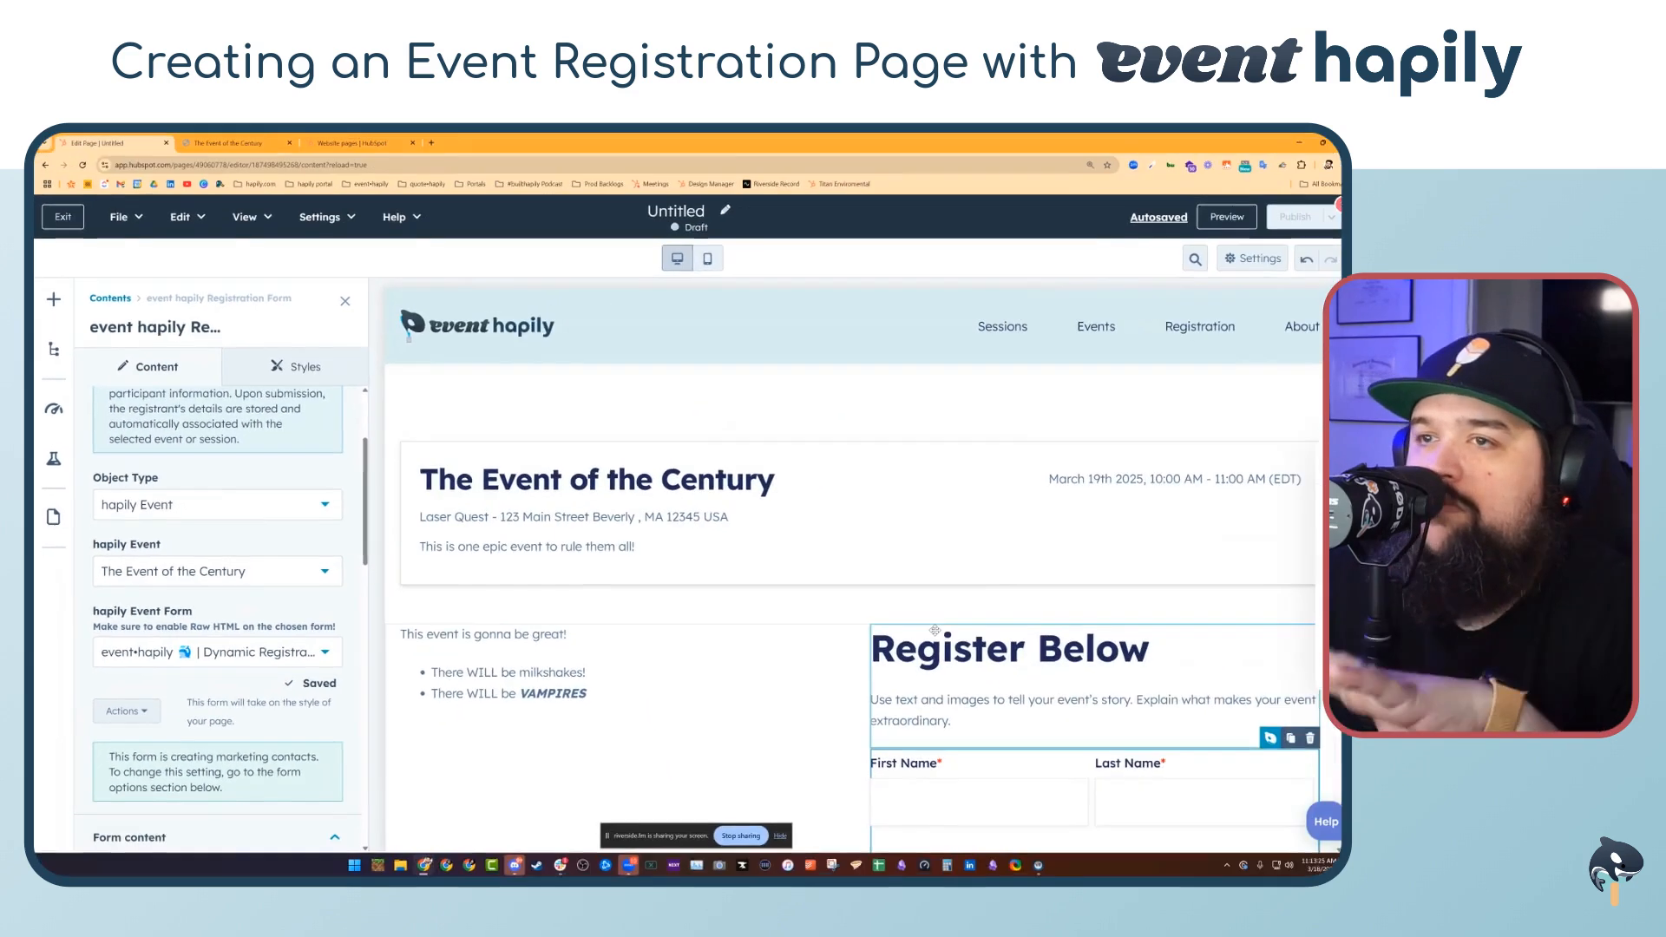
pyautogui.scroll(-2, 934, 630)
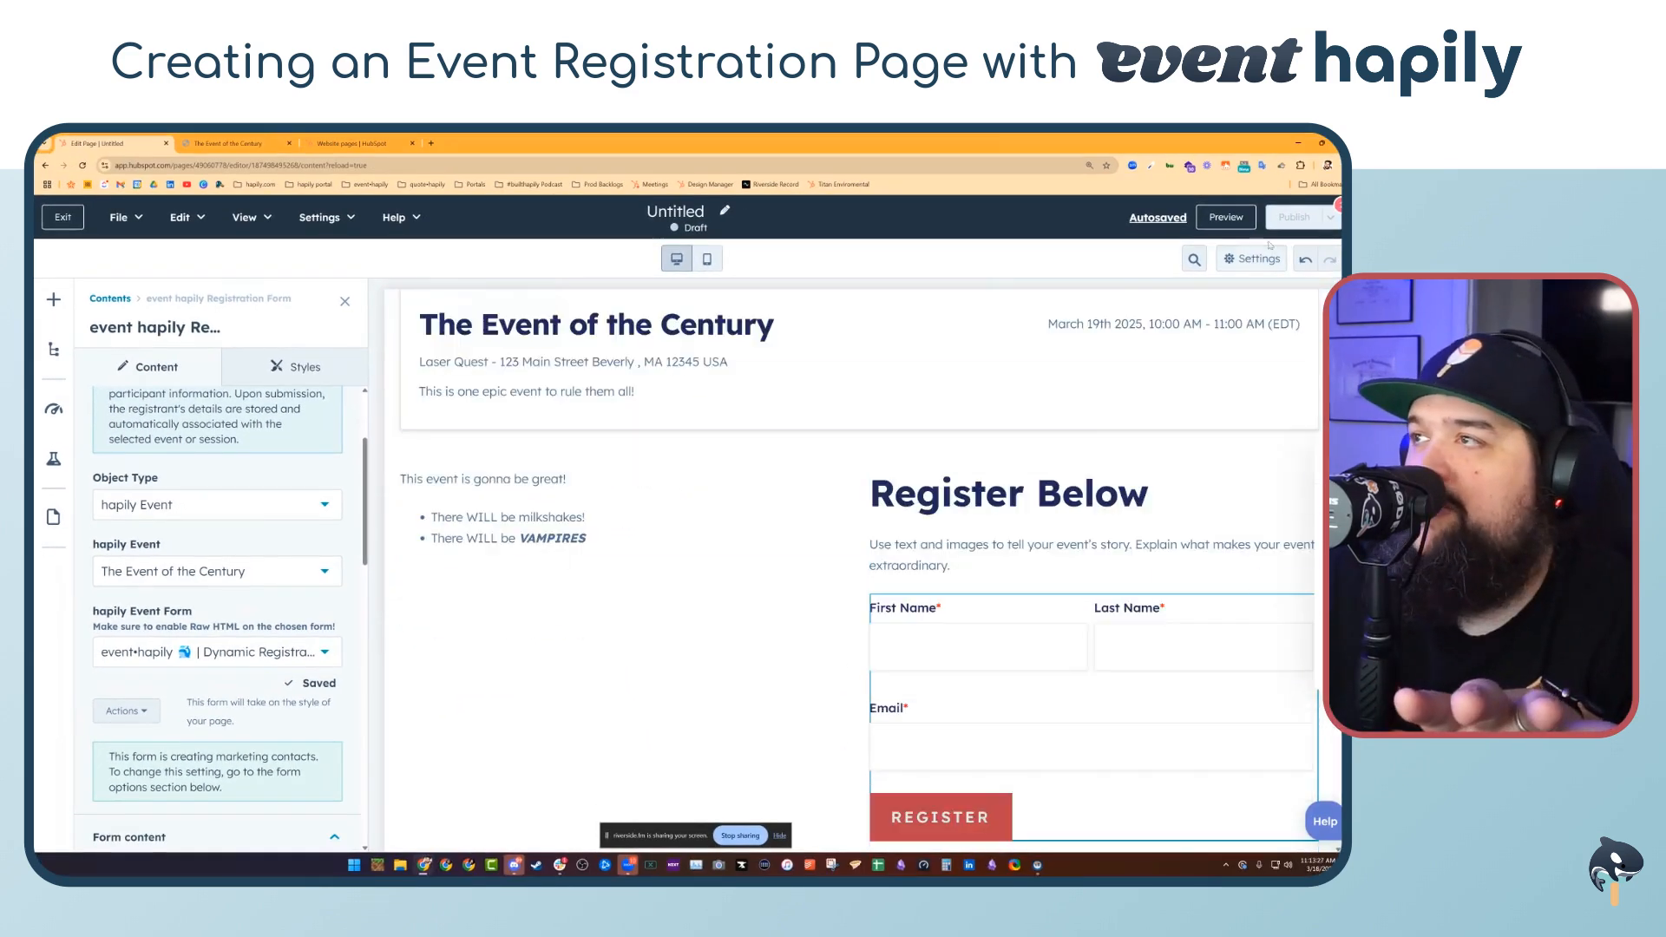
pyautogui.moveTo(1295, 230)
pyautogui.click(669, 213)
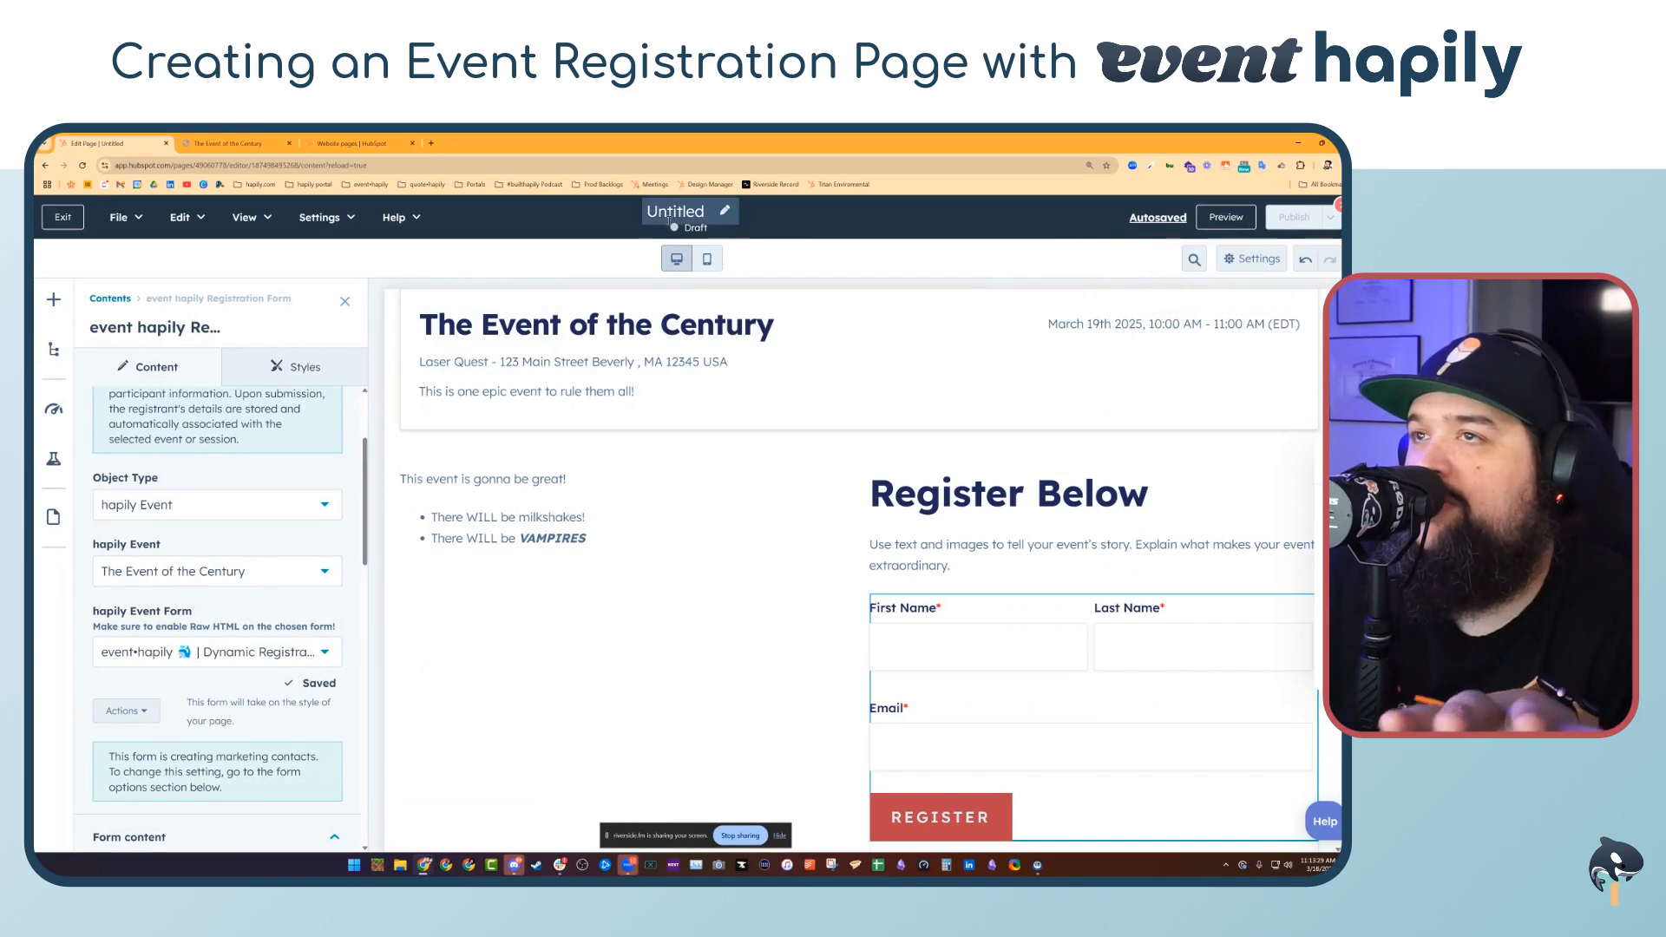
pyautogui.write('Event of th')
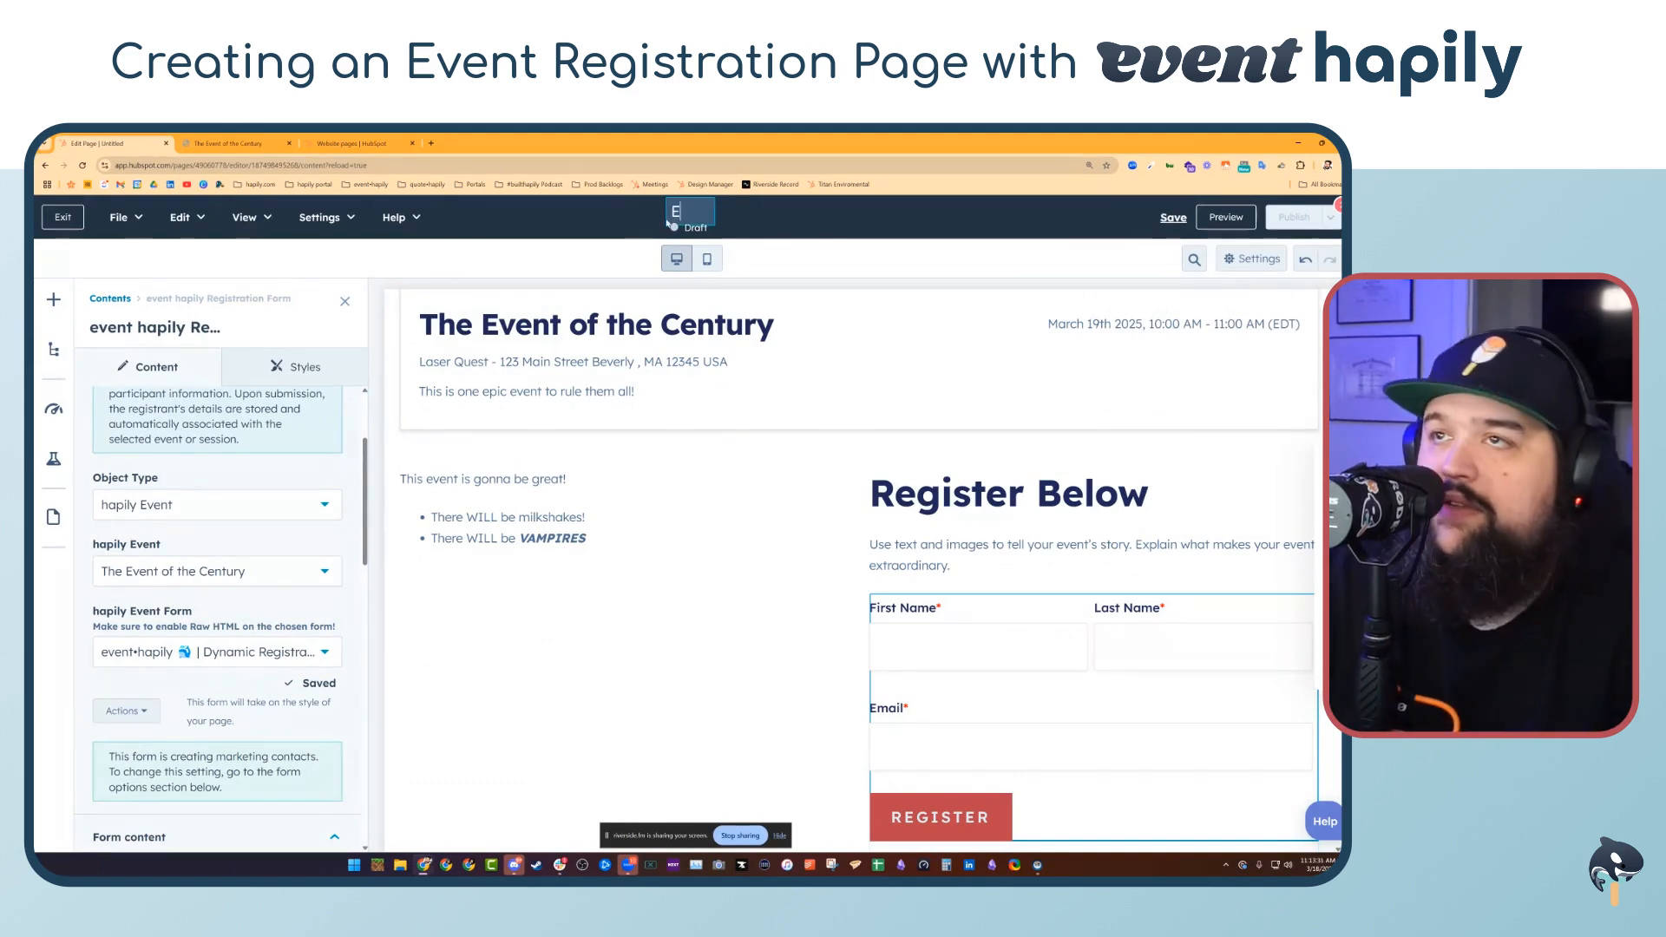
pyautogui.write('Century')
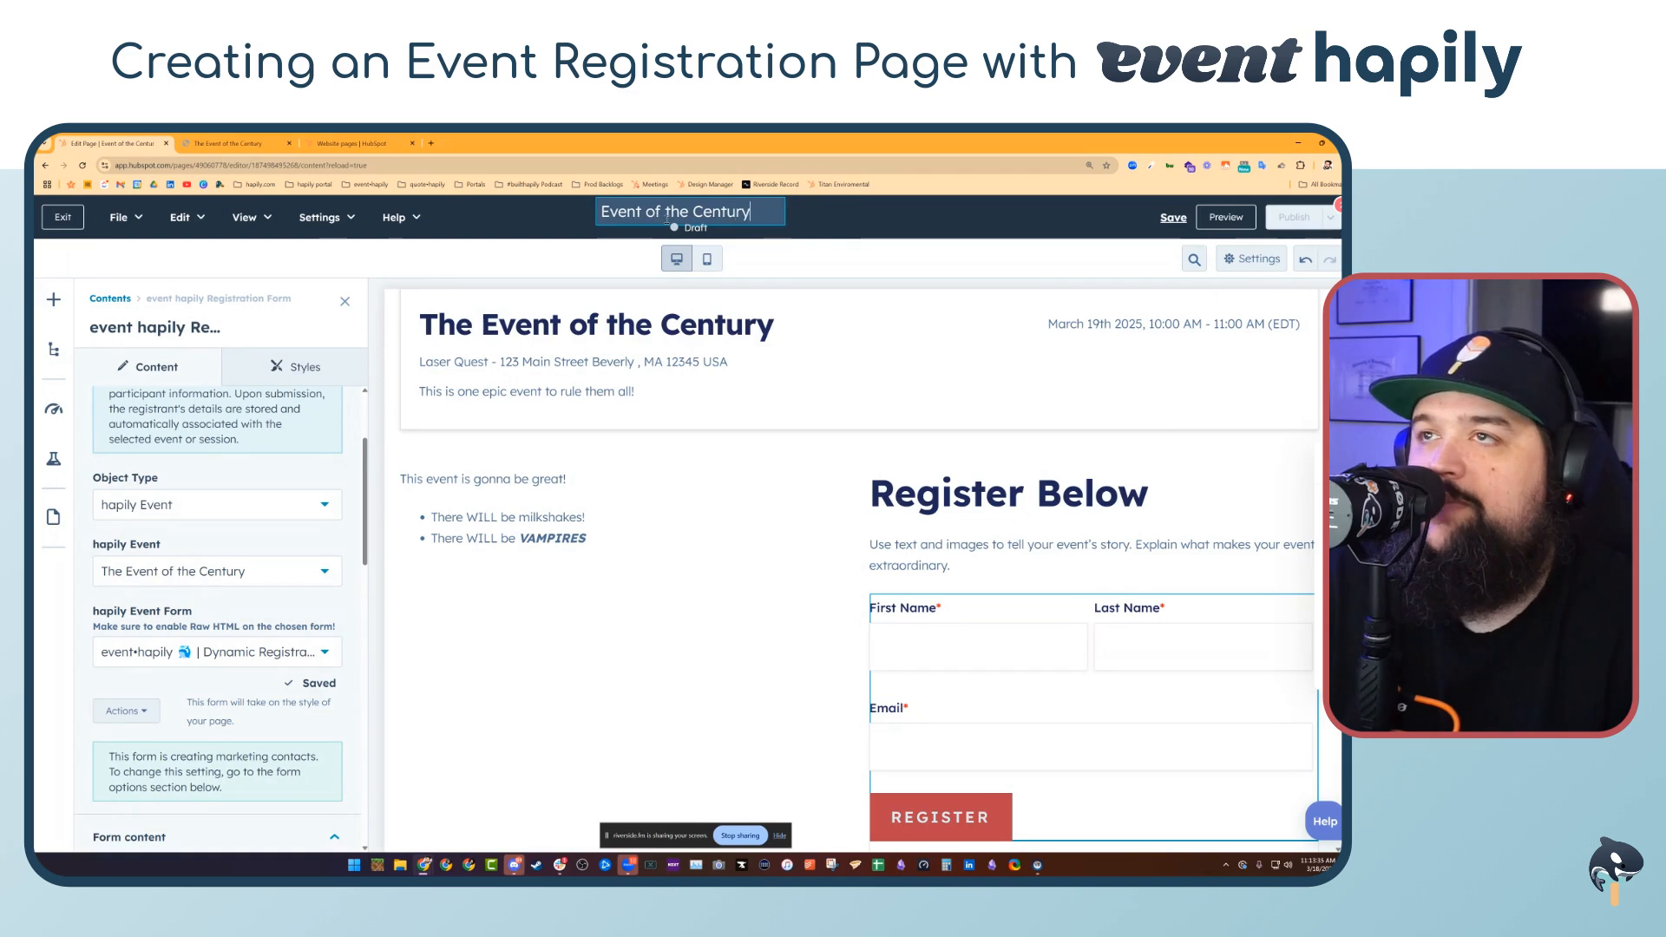
pyautogui.write(' Signup')
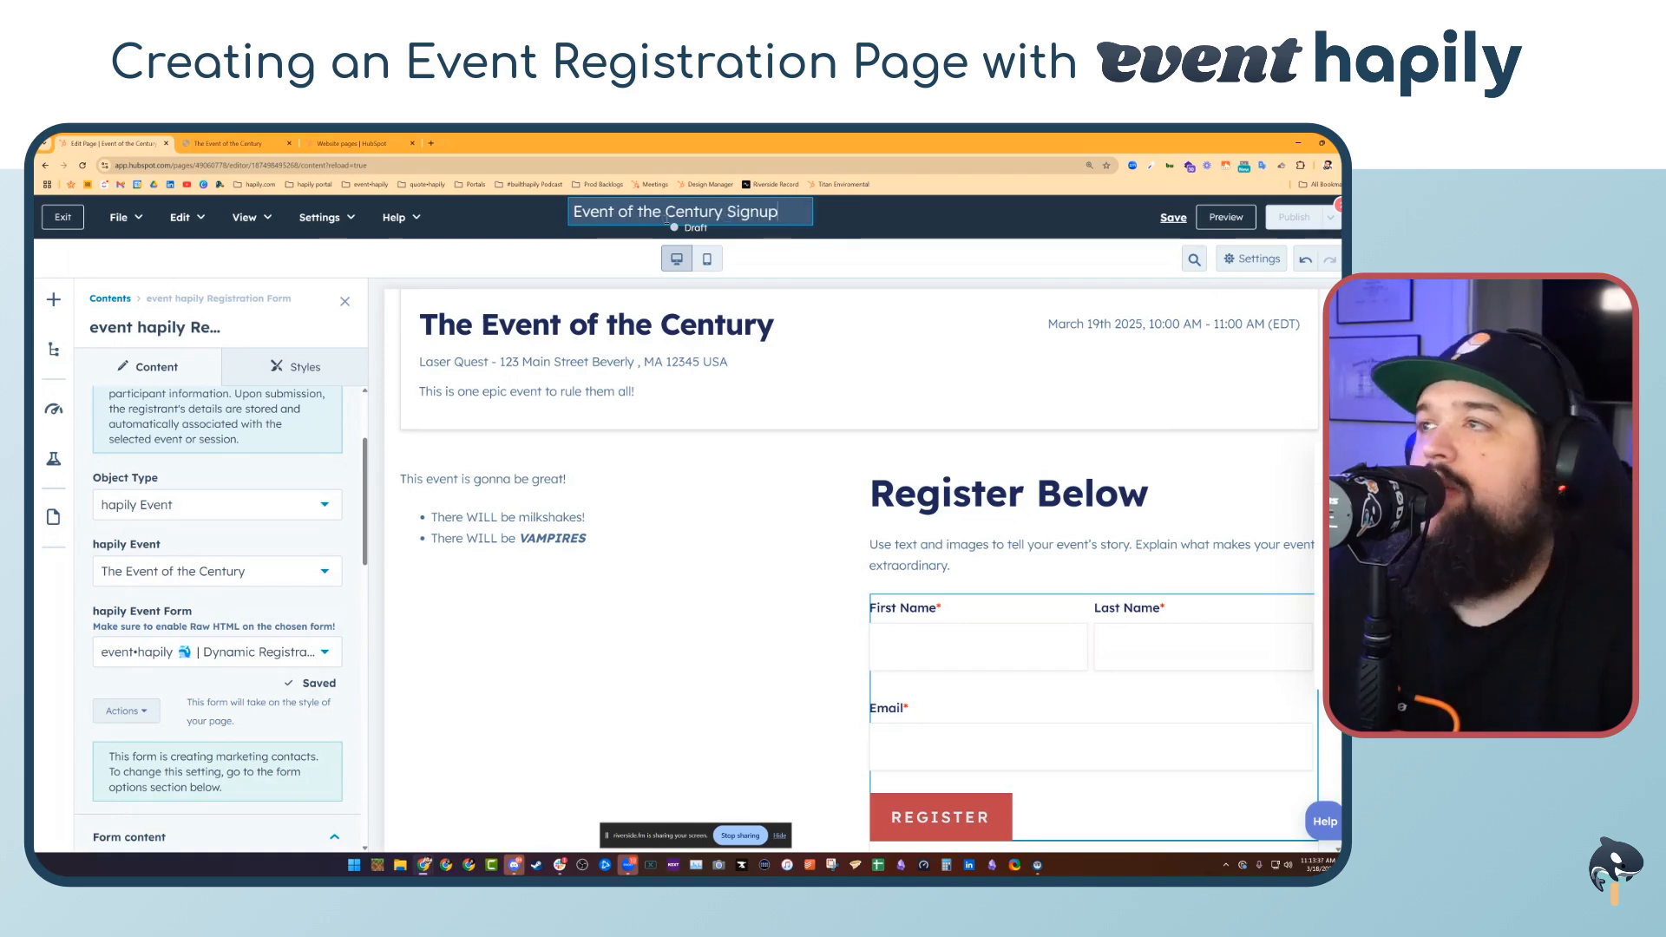
pyautogui.press('Return')
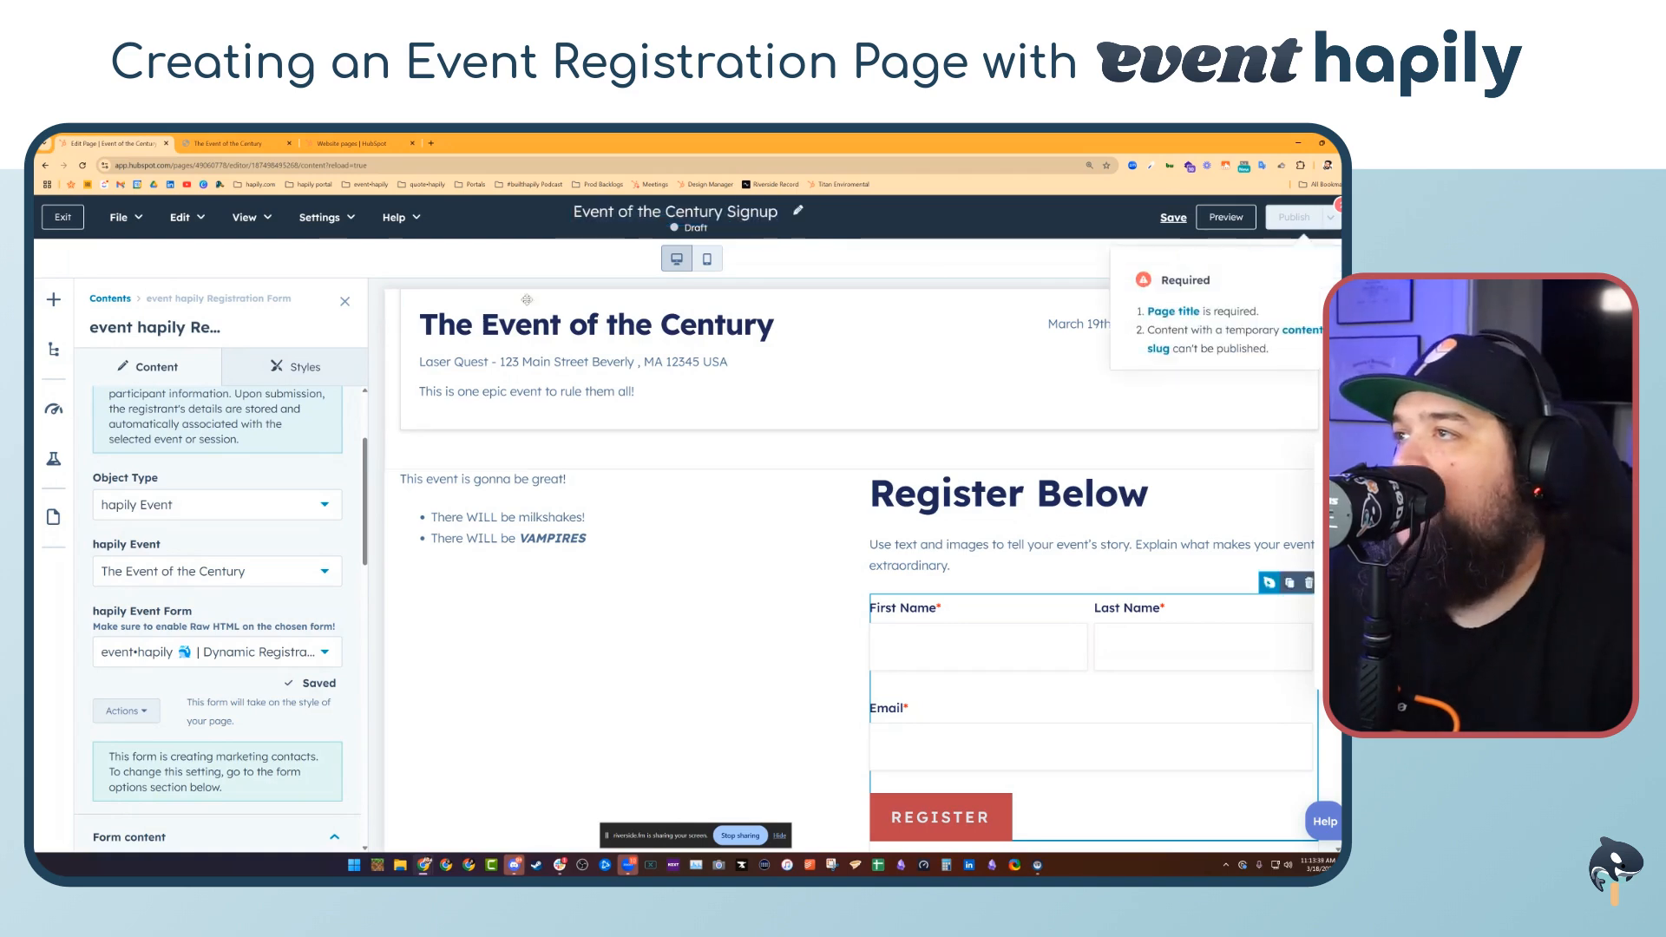
# Set the page title to Event of the Century in the page settings
pyautogui.click(1254, 260)
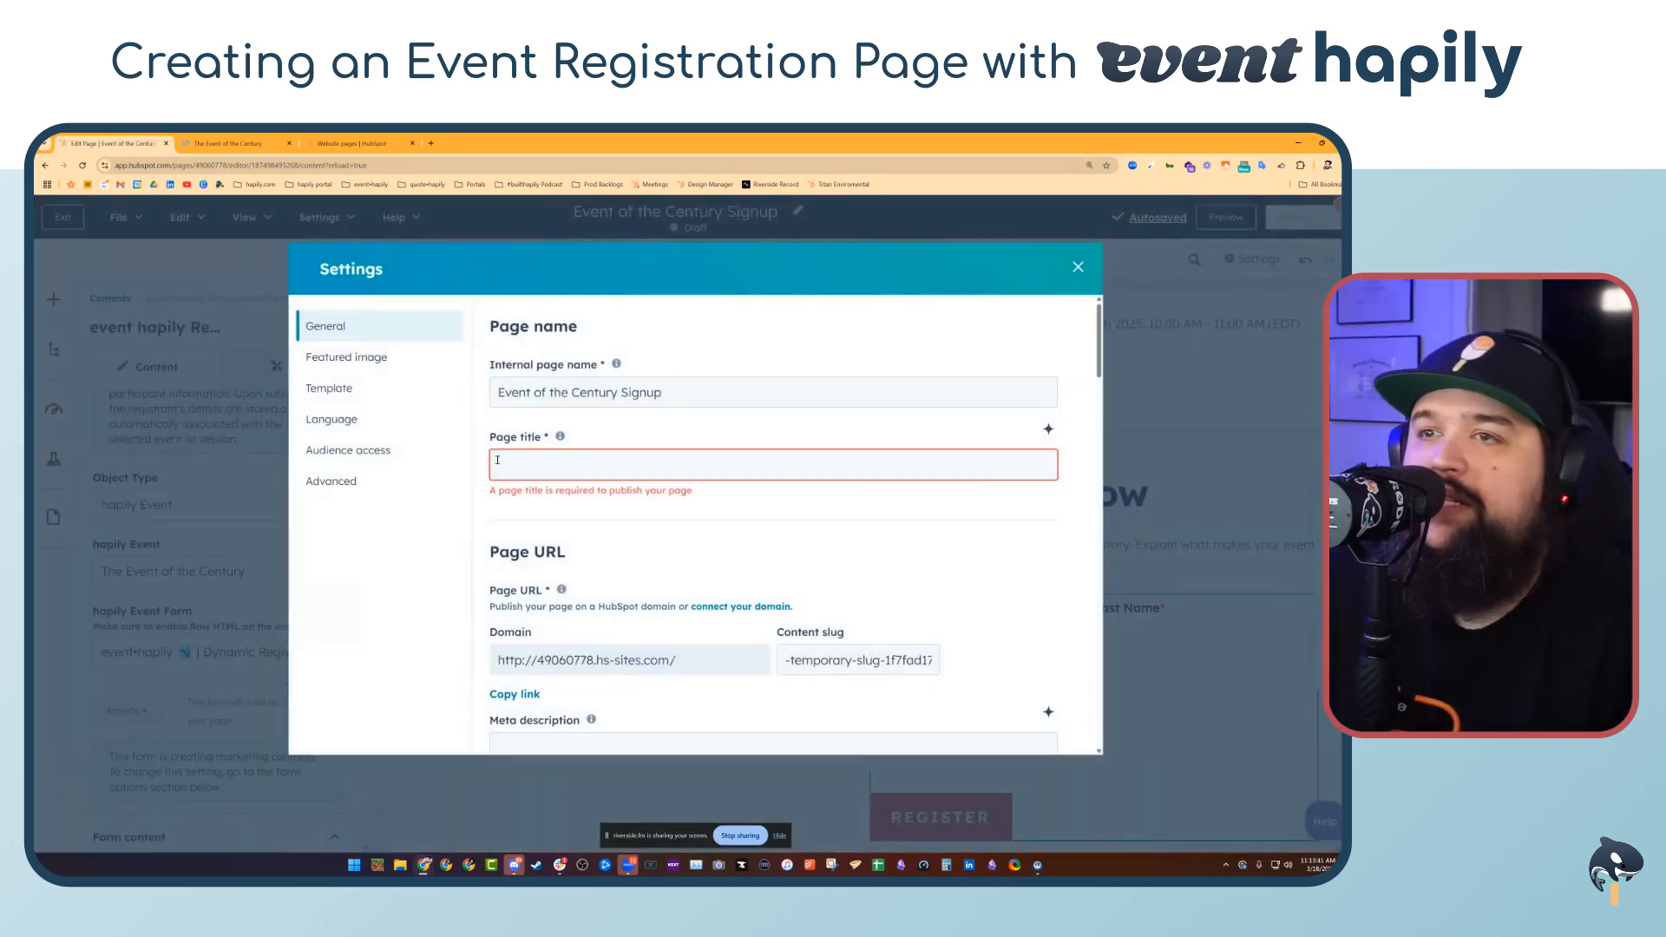
pyautogui.click(565, 469)
pyautogui.write('Event of the Century')
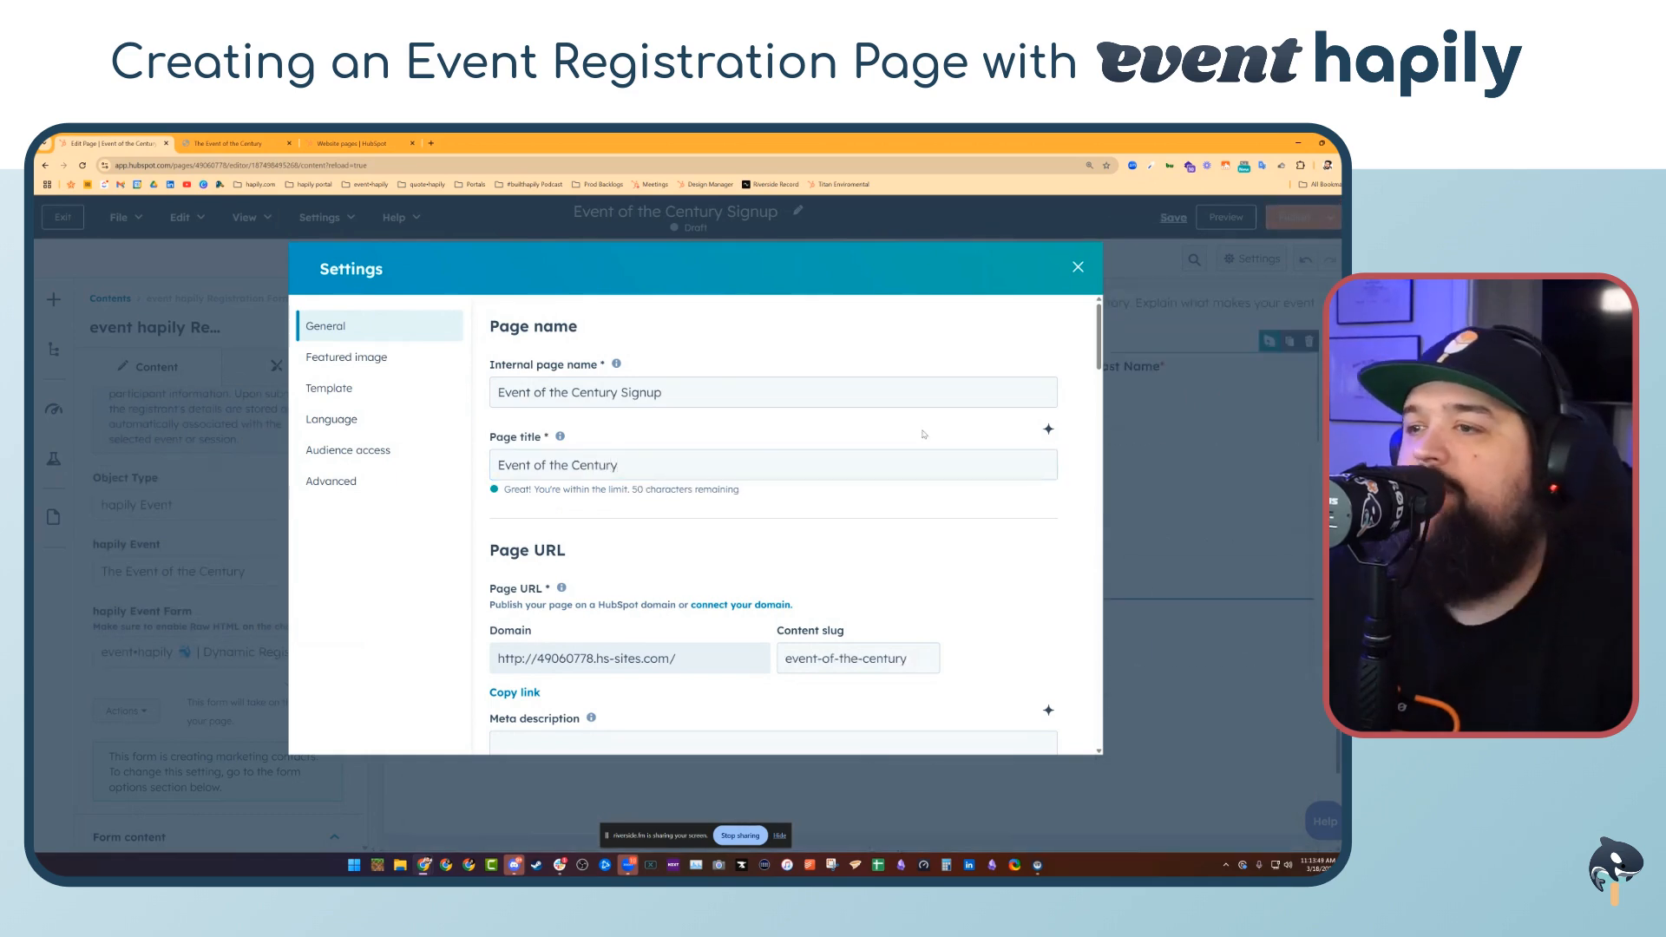
pyautogui.scroll(-3, 660, 546)
pyautogui.scroll(-3, 1003, 484)
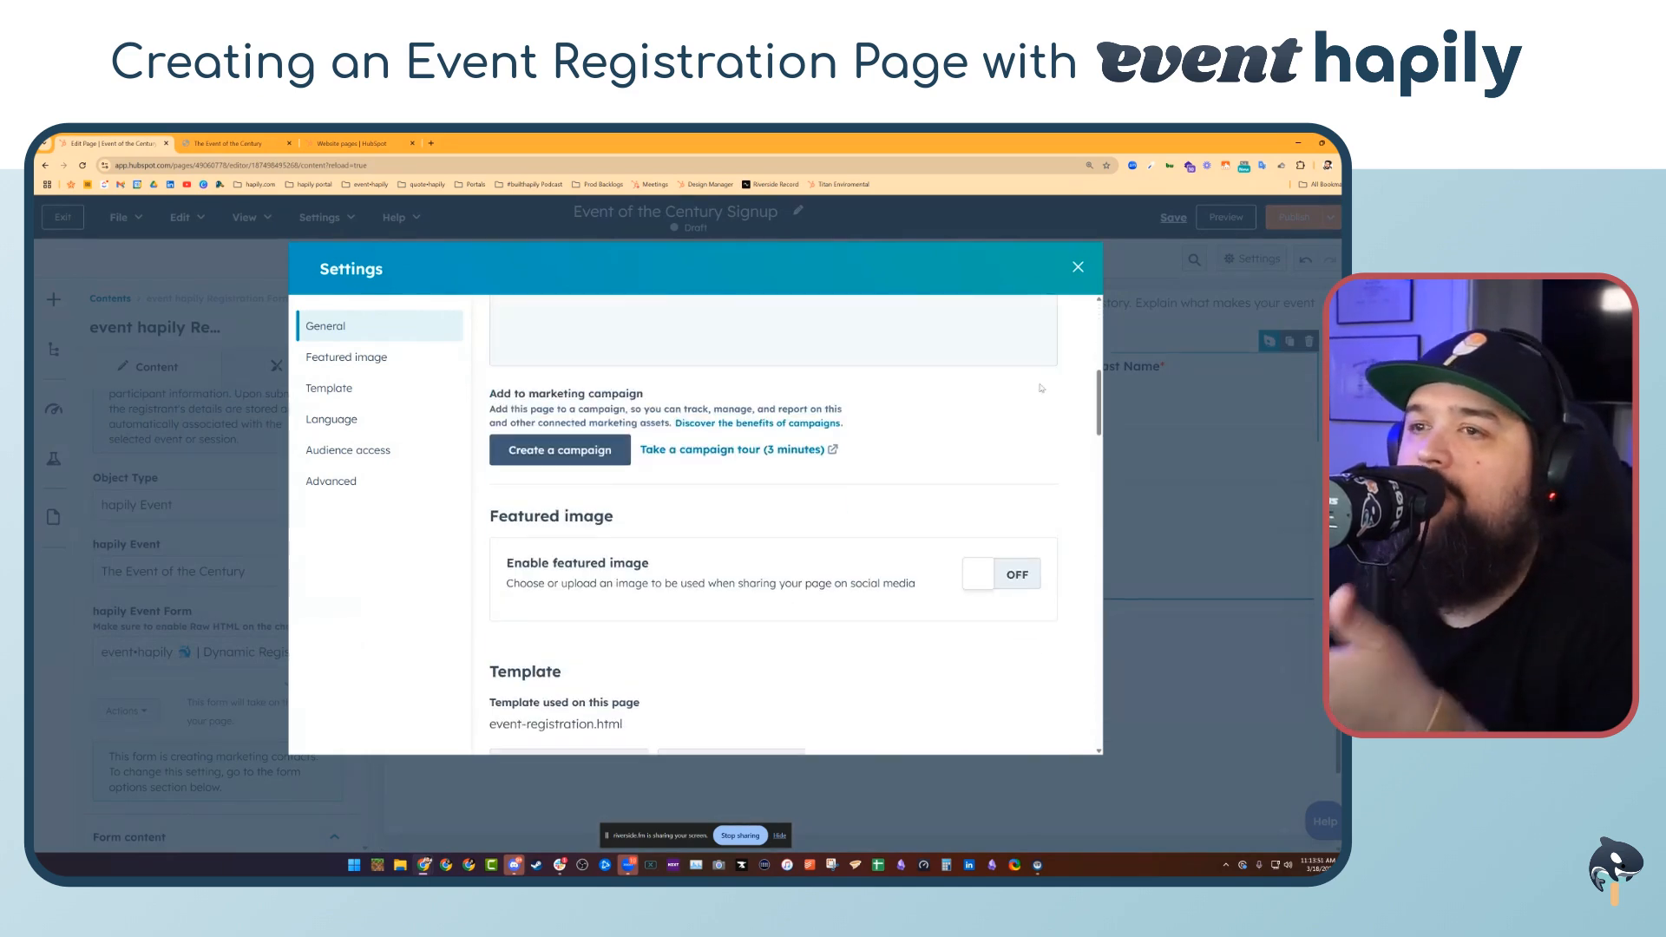
pyautogui.click(1079, 268)
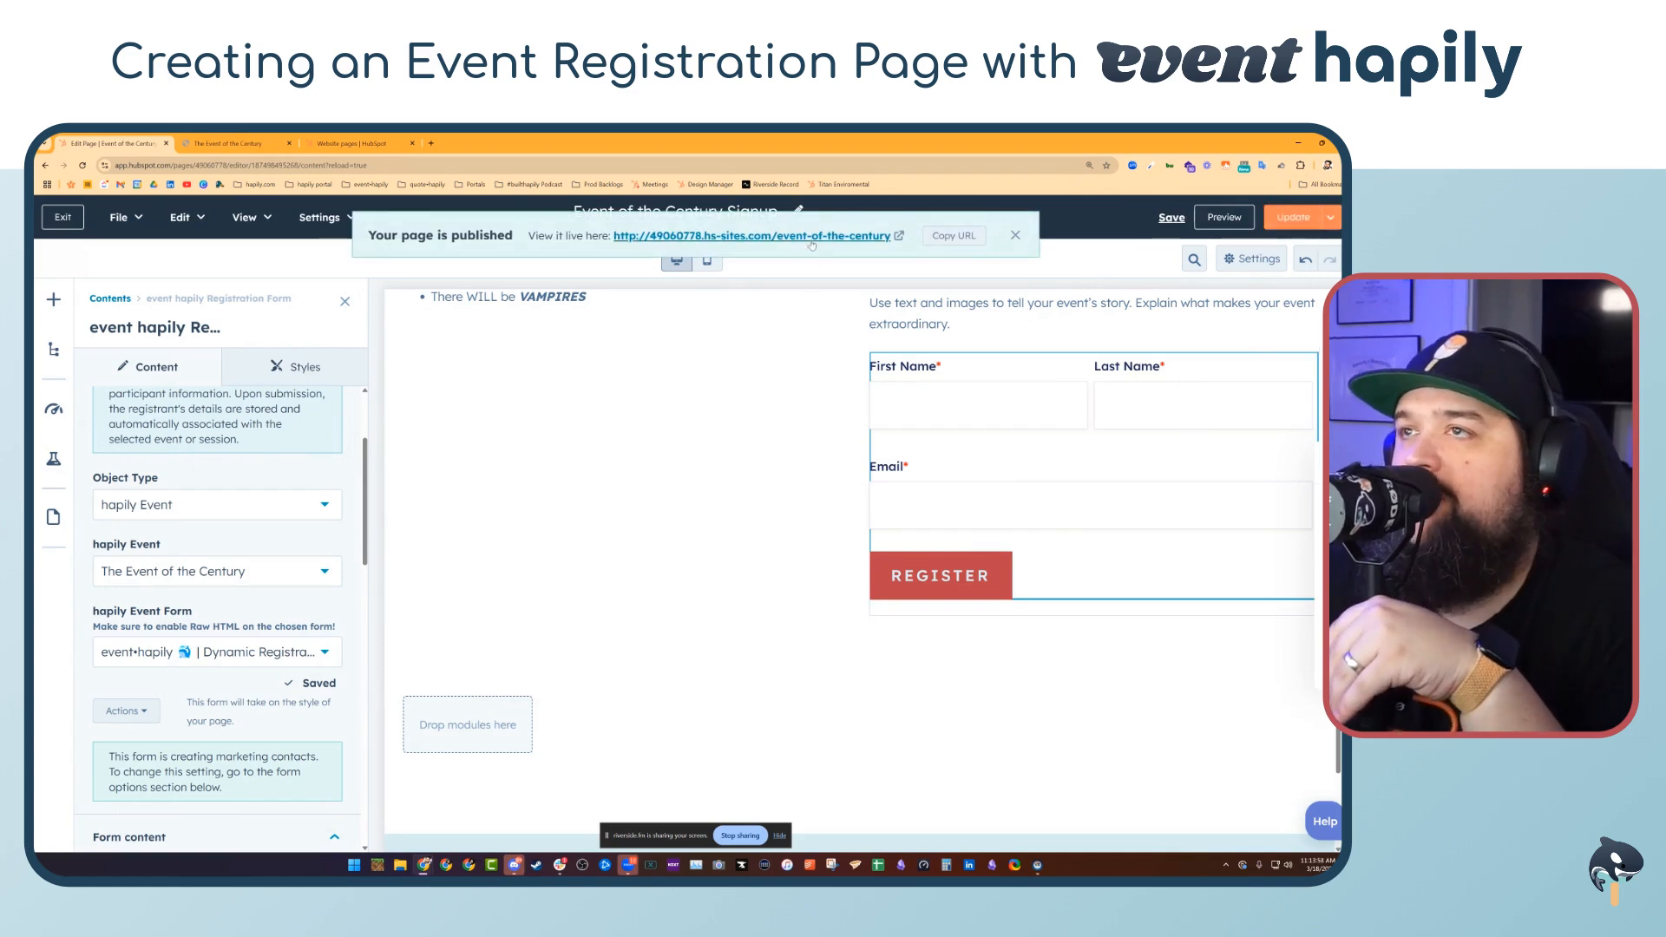
# Open the published page and submit the registration form with a registrant's first name, last name and e-mail
pyautogui.click(807, 236)
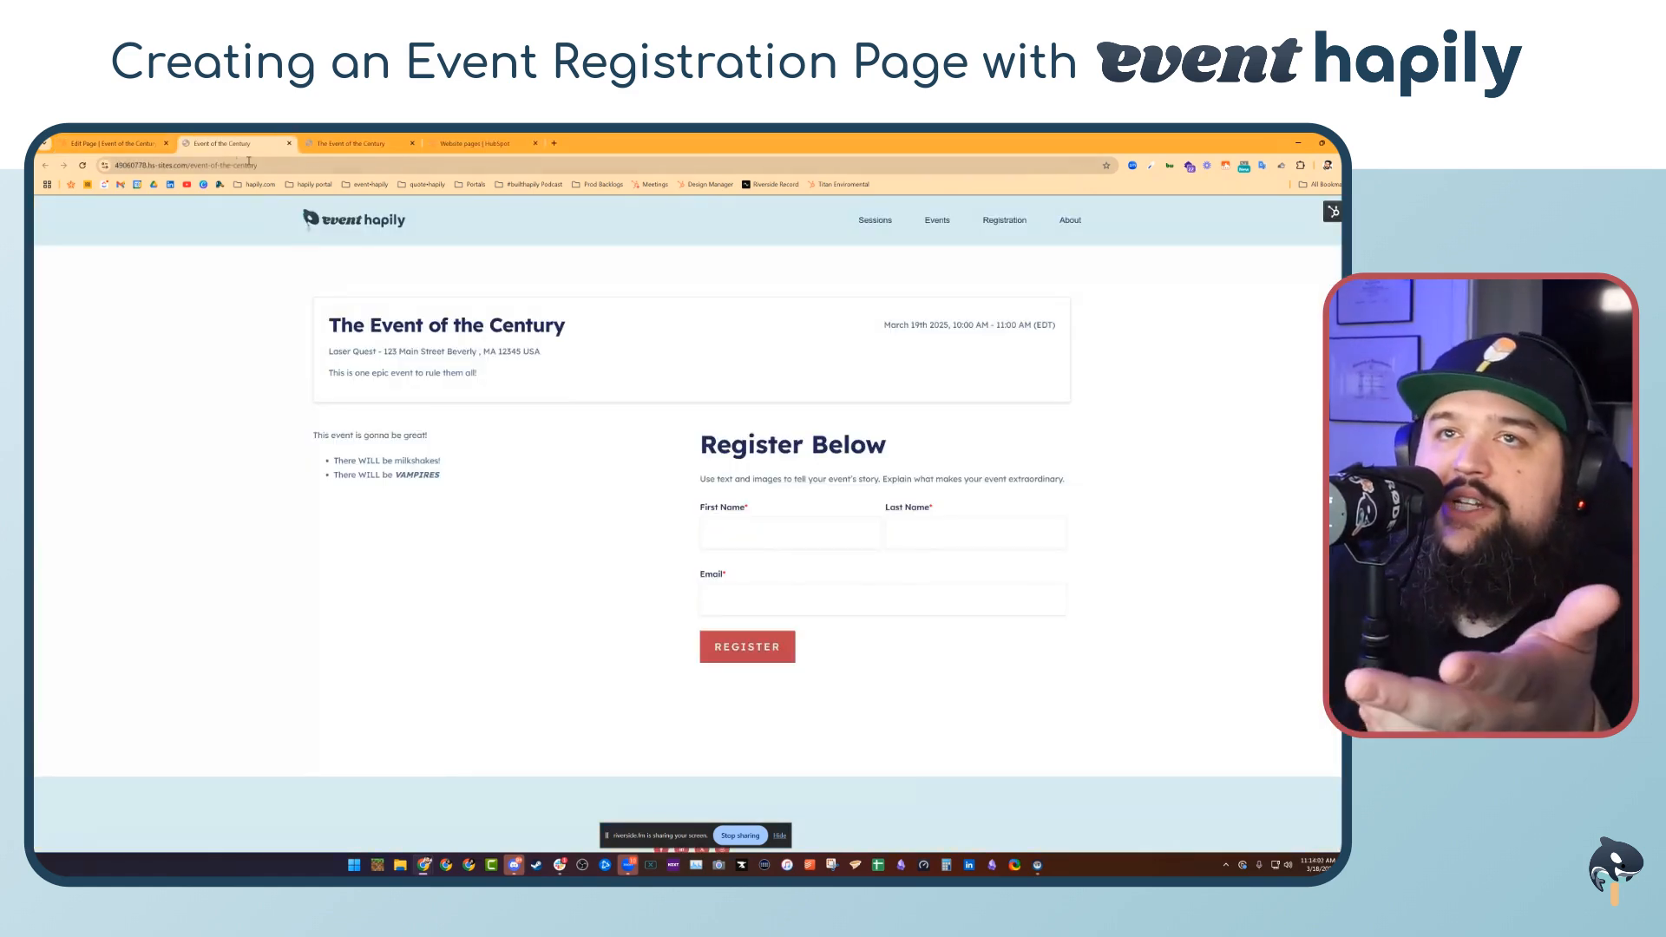
pyautogui.click(766, 539)
pyautogui.write('Max')
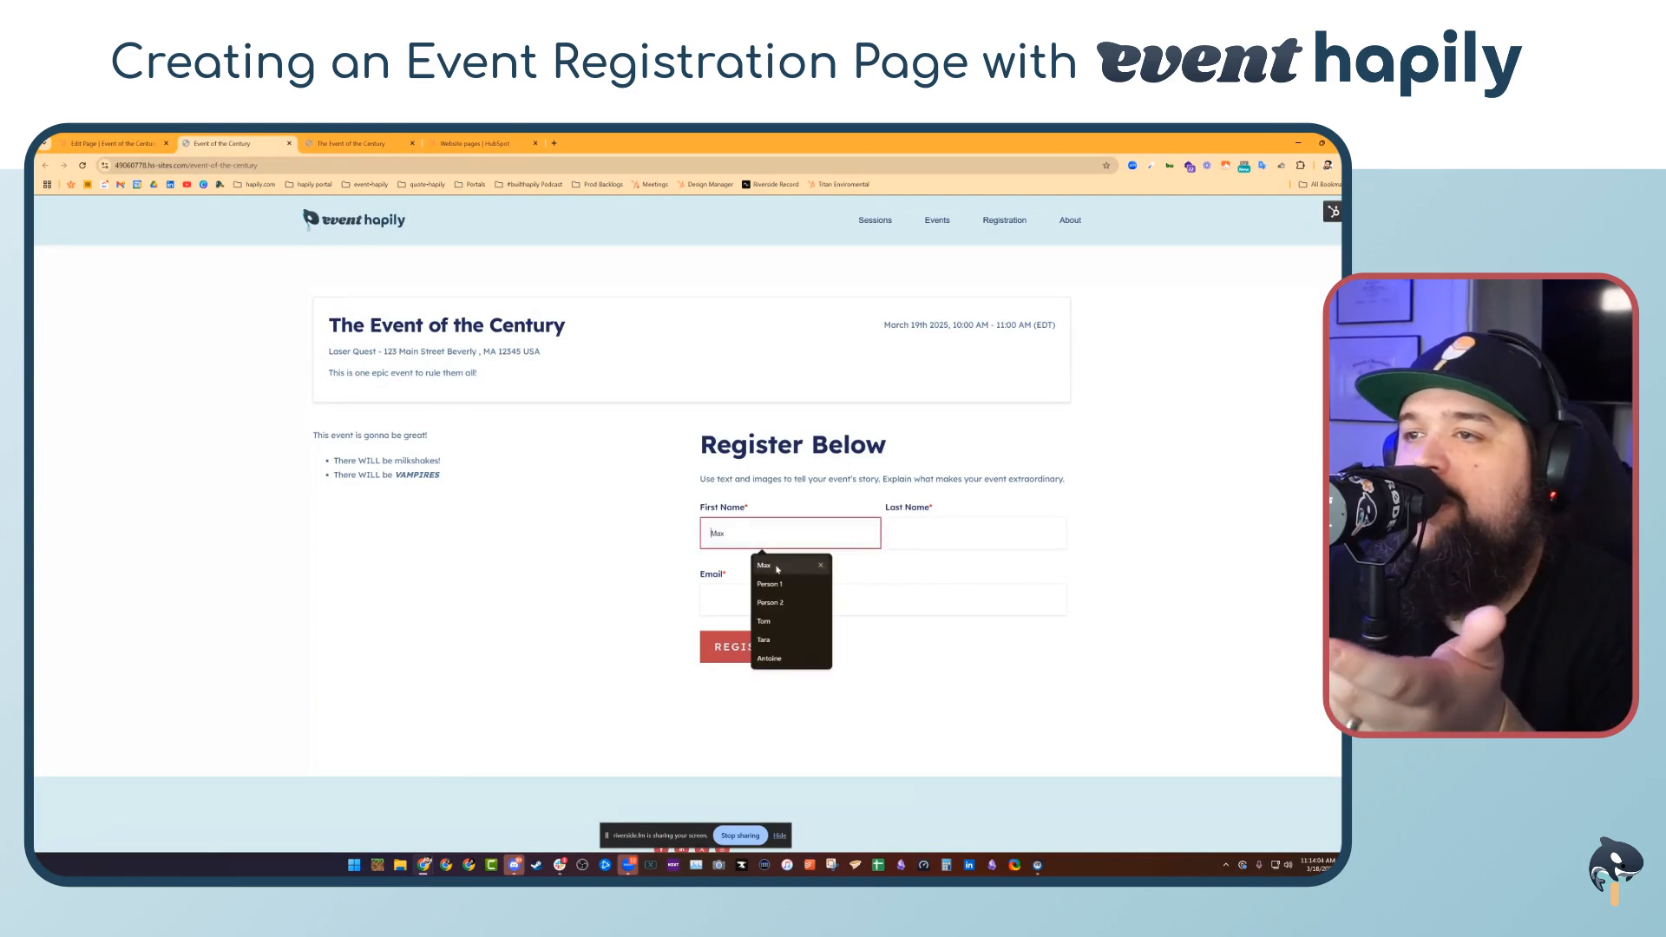
pyautogui.click(960, 543)
pyautogui.click(963, 565)
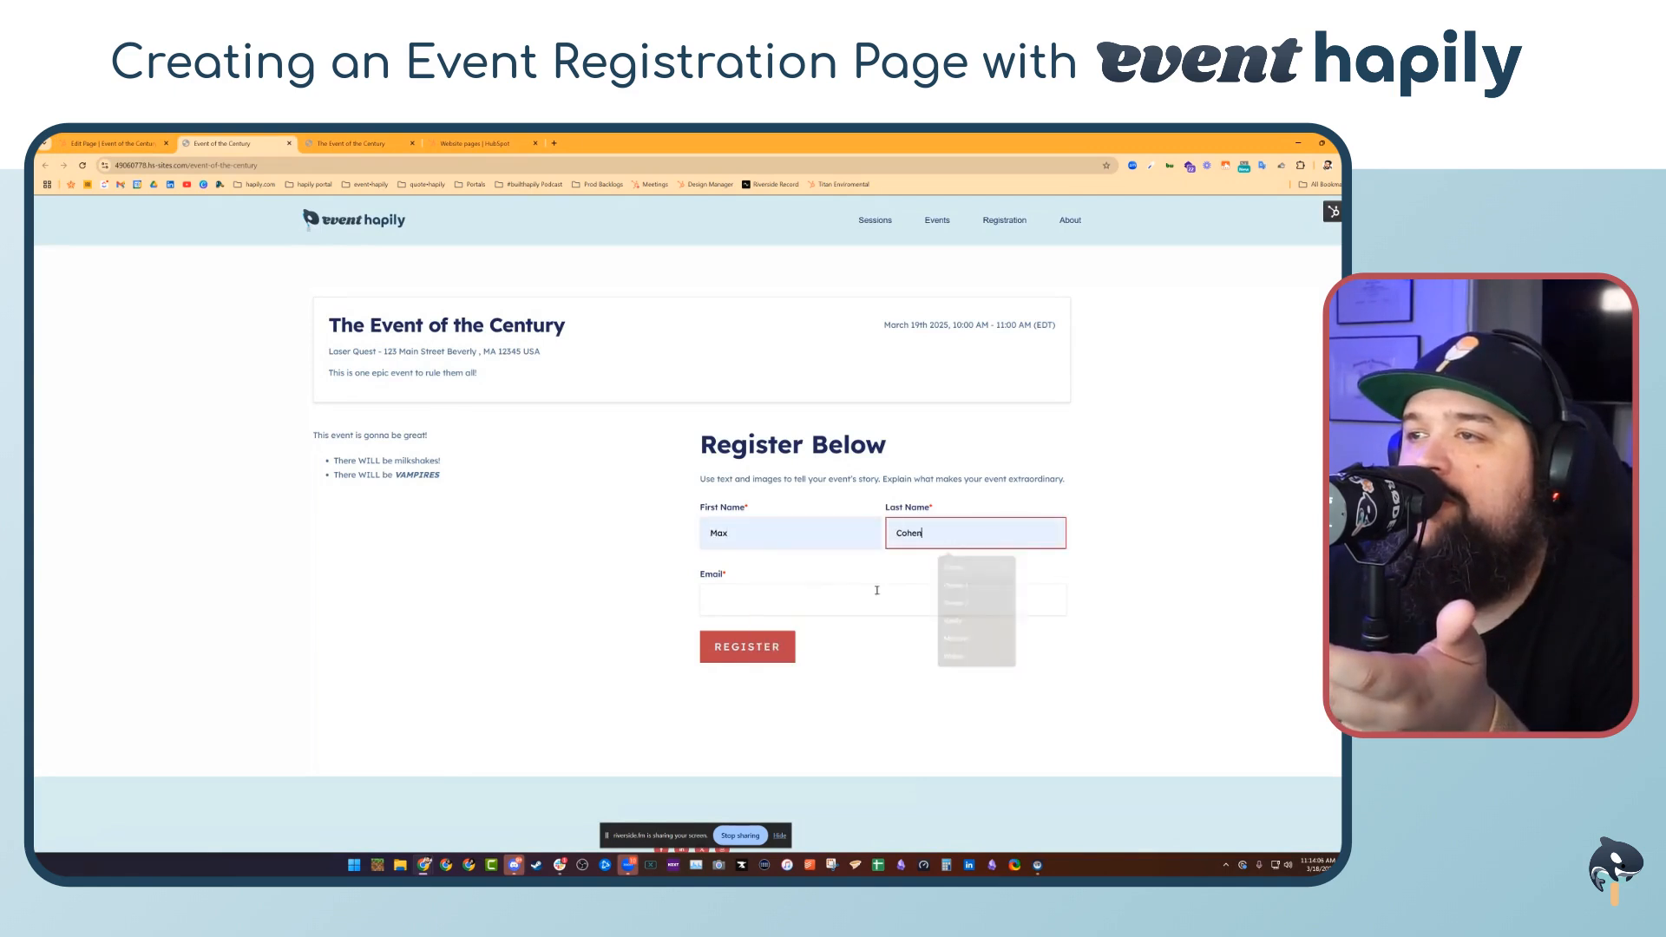
pyautogui.click(772, 608)
pyautogui.click(772, 633)
pyautogui.click(713, 646)
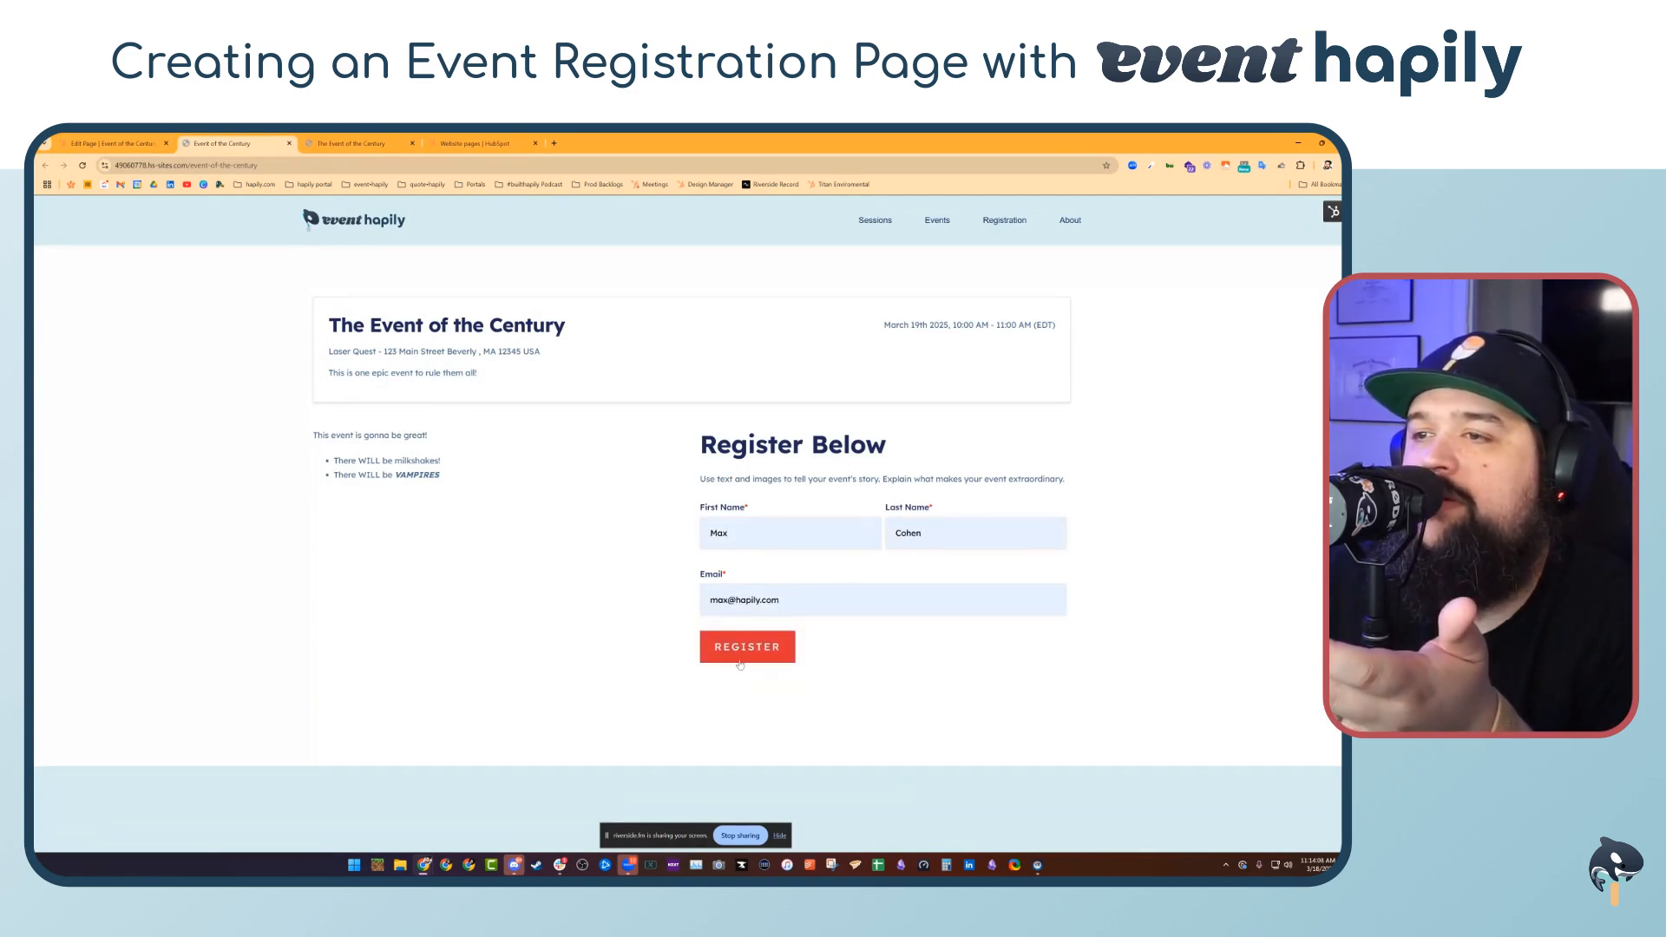
# Leave the page editor and open The Event of the Century record among hapily events
pyautogui.click(112, 143)
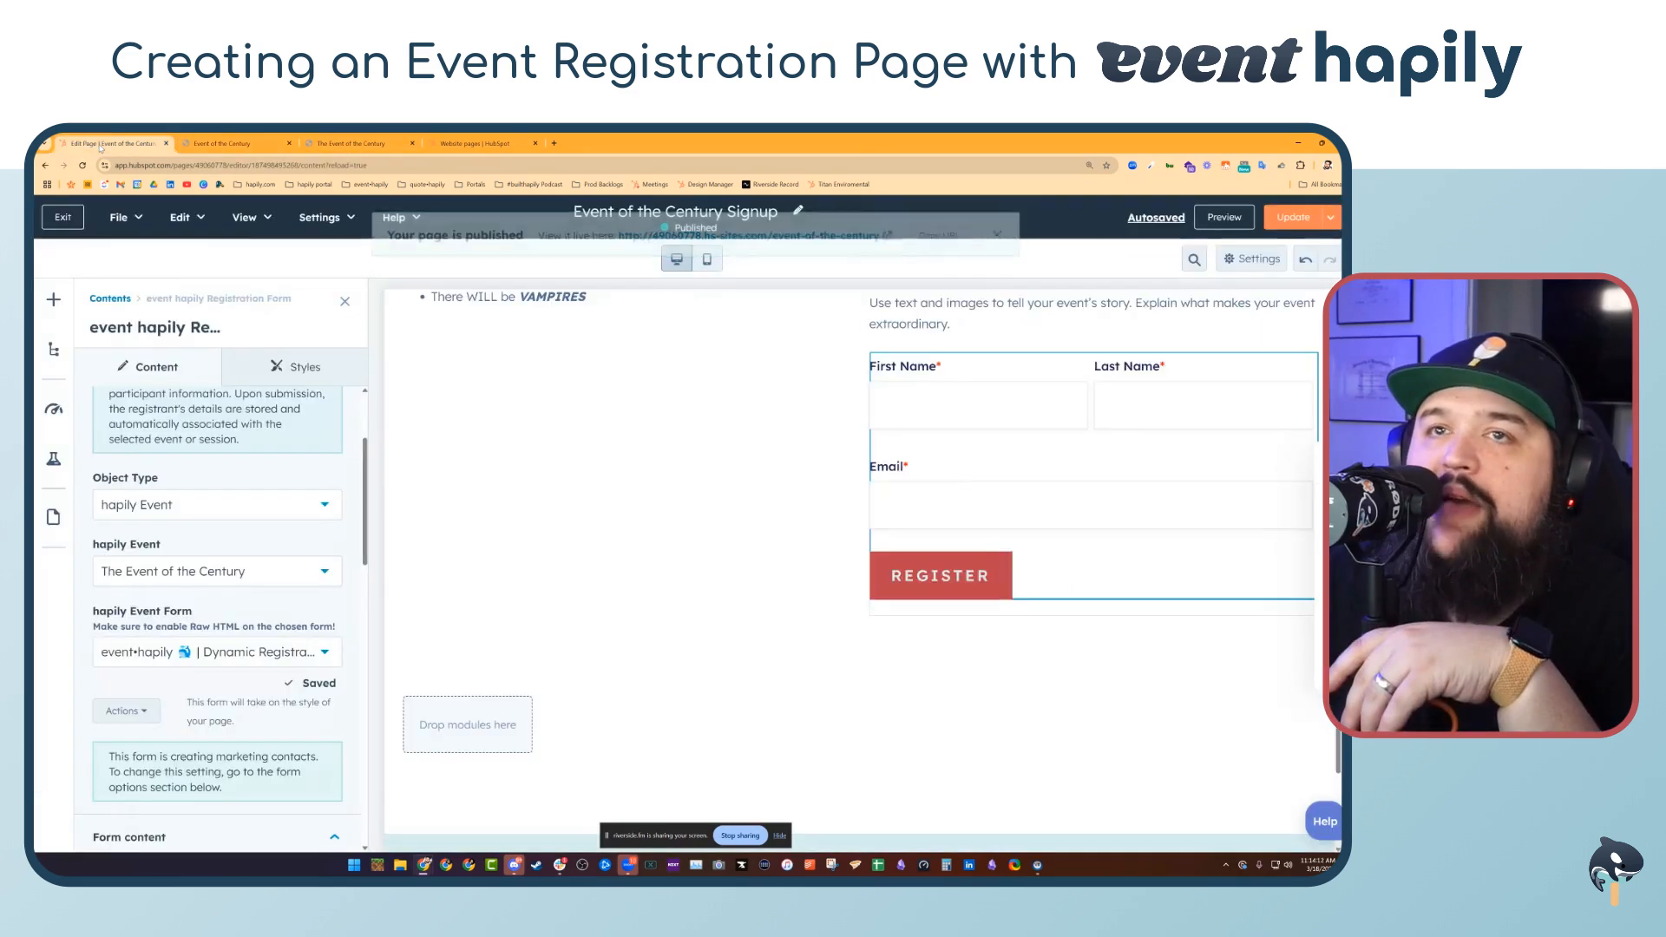
pyautogui.click(76, 212)
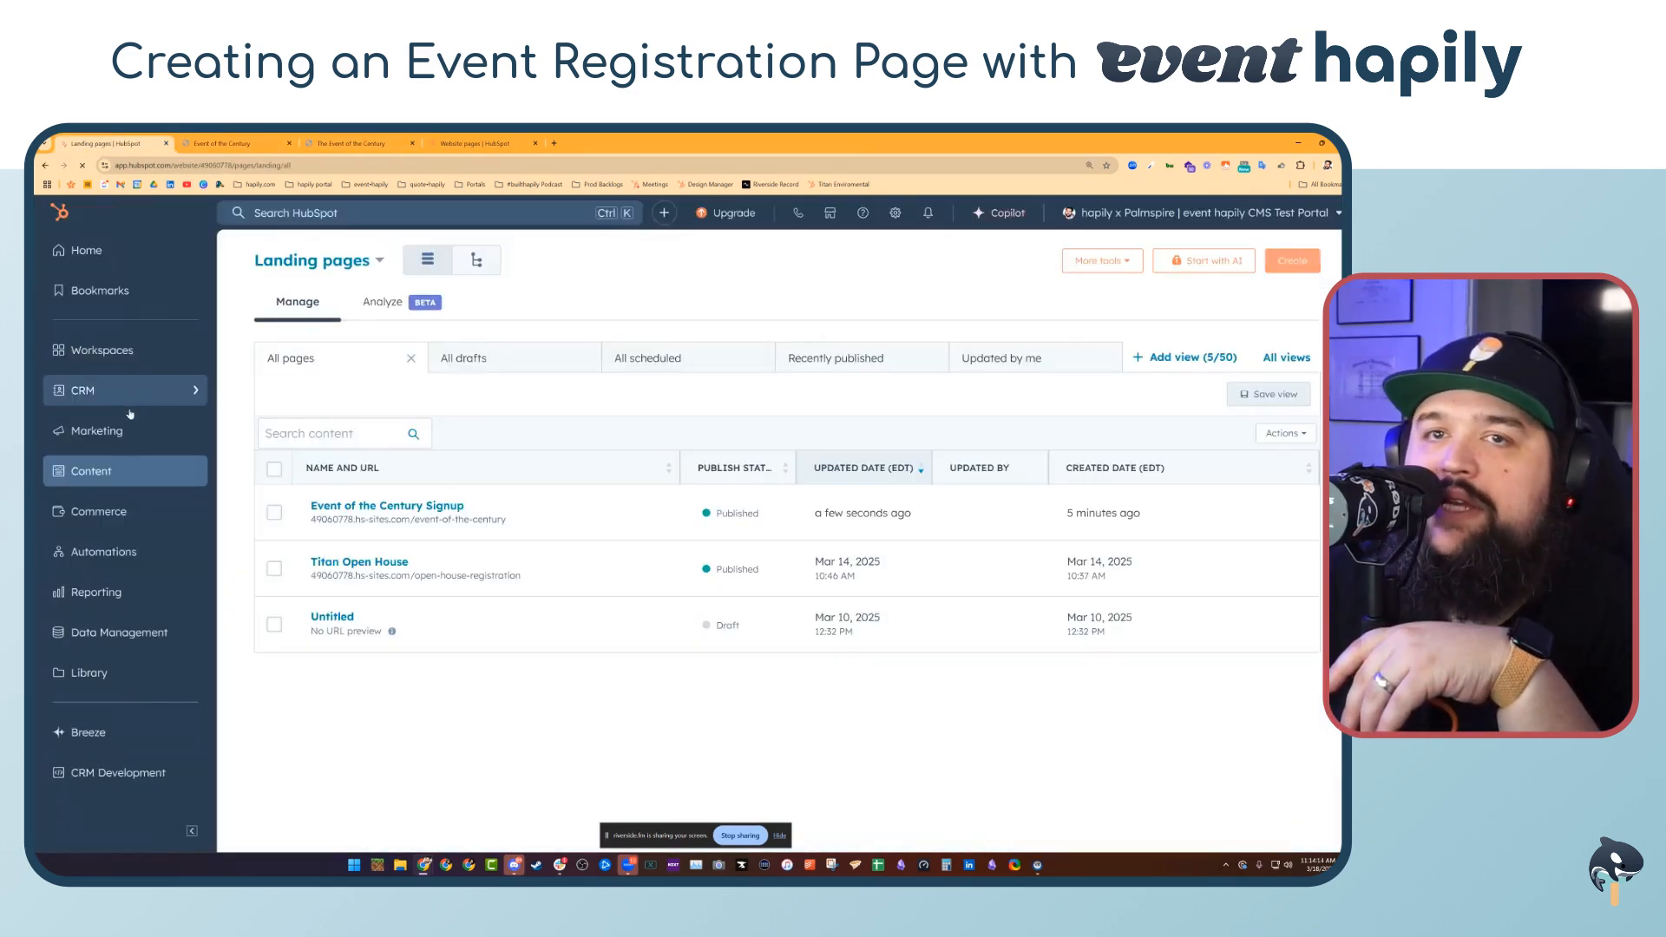
pyautogui.moveTo(121, 390)
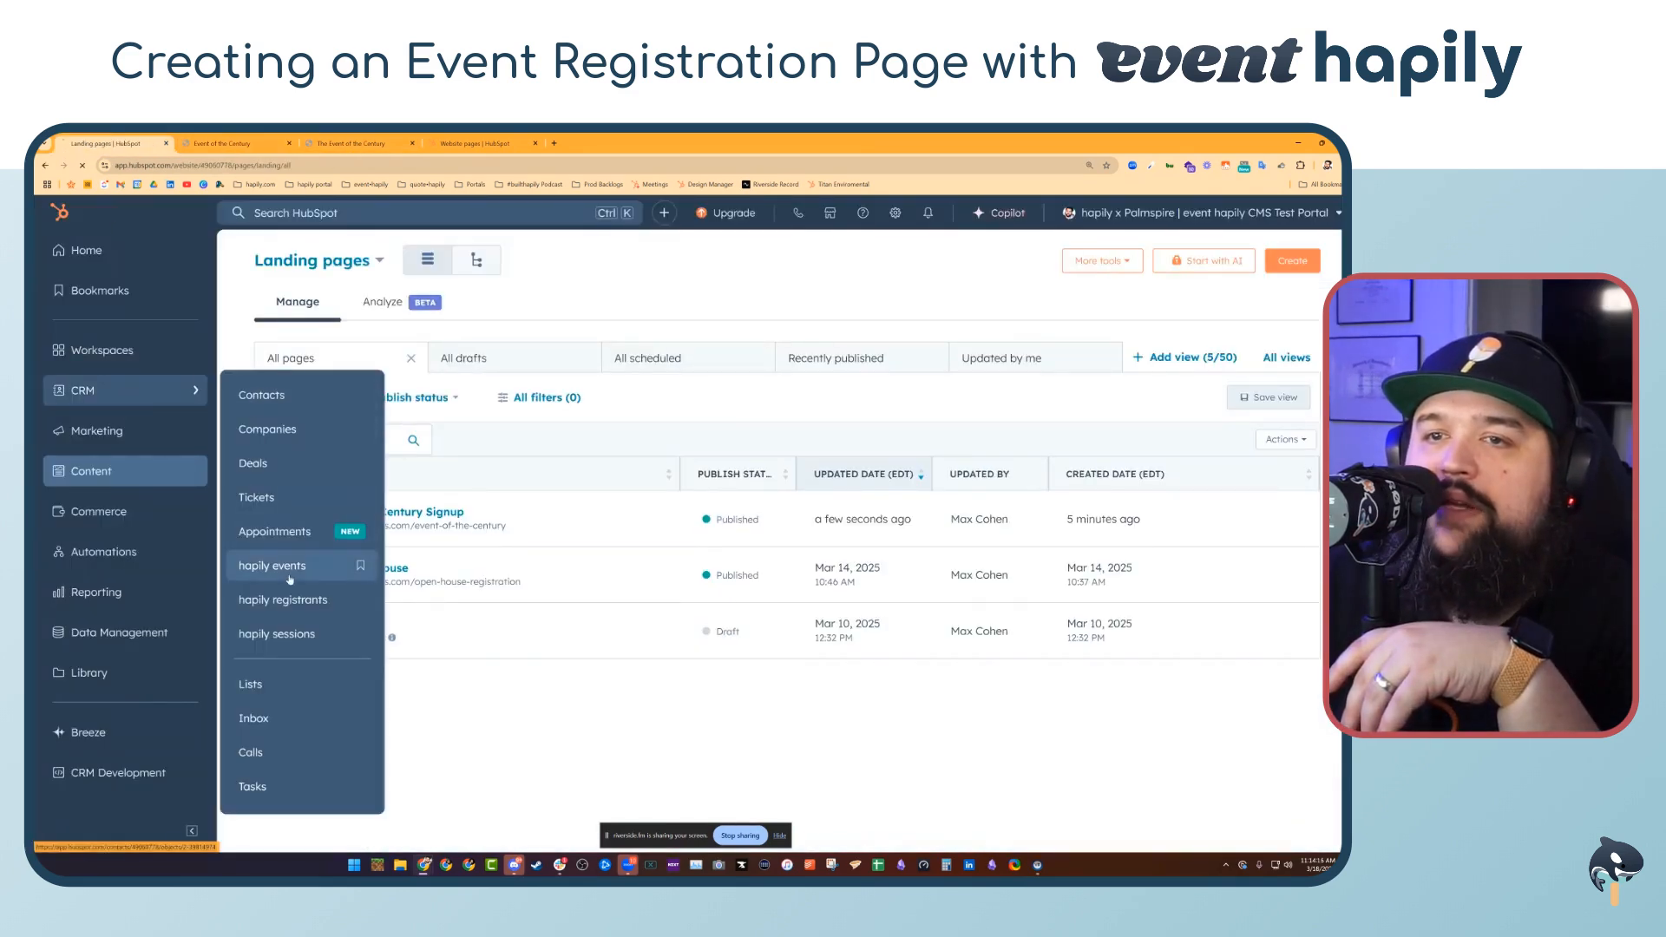
pyautogui.click(276, 567)
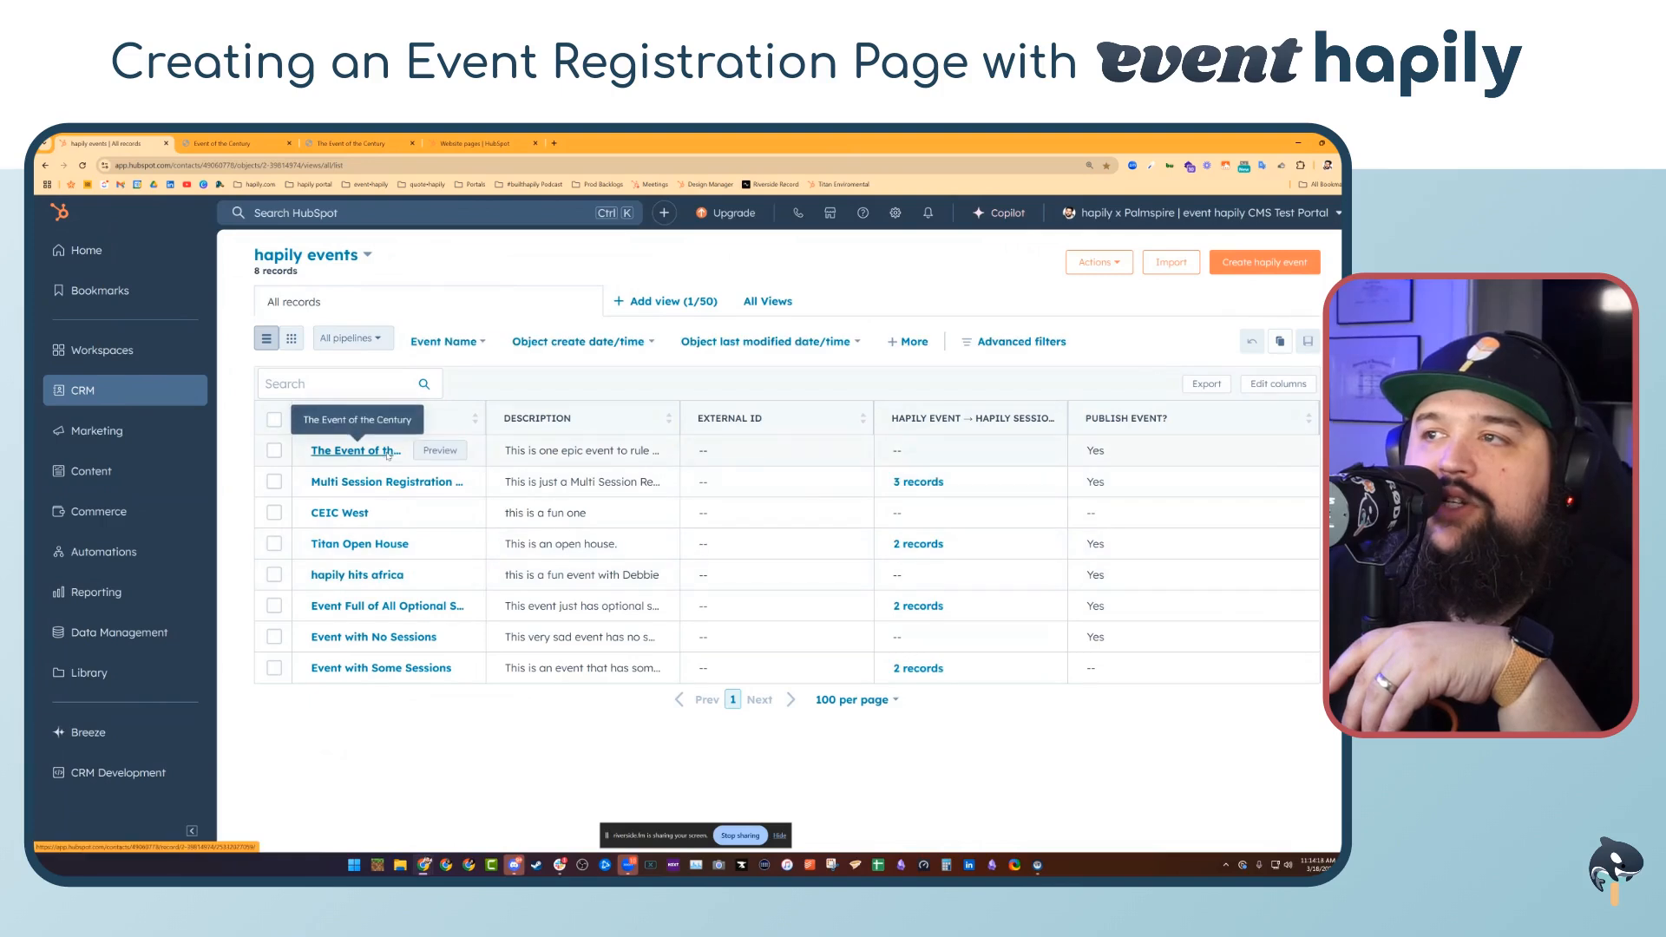
pyautogui.click(388, 452)
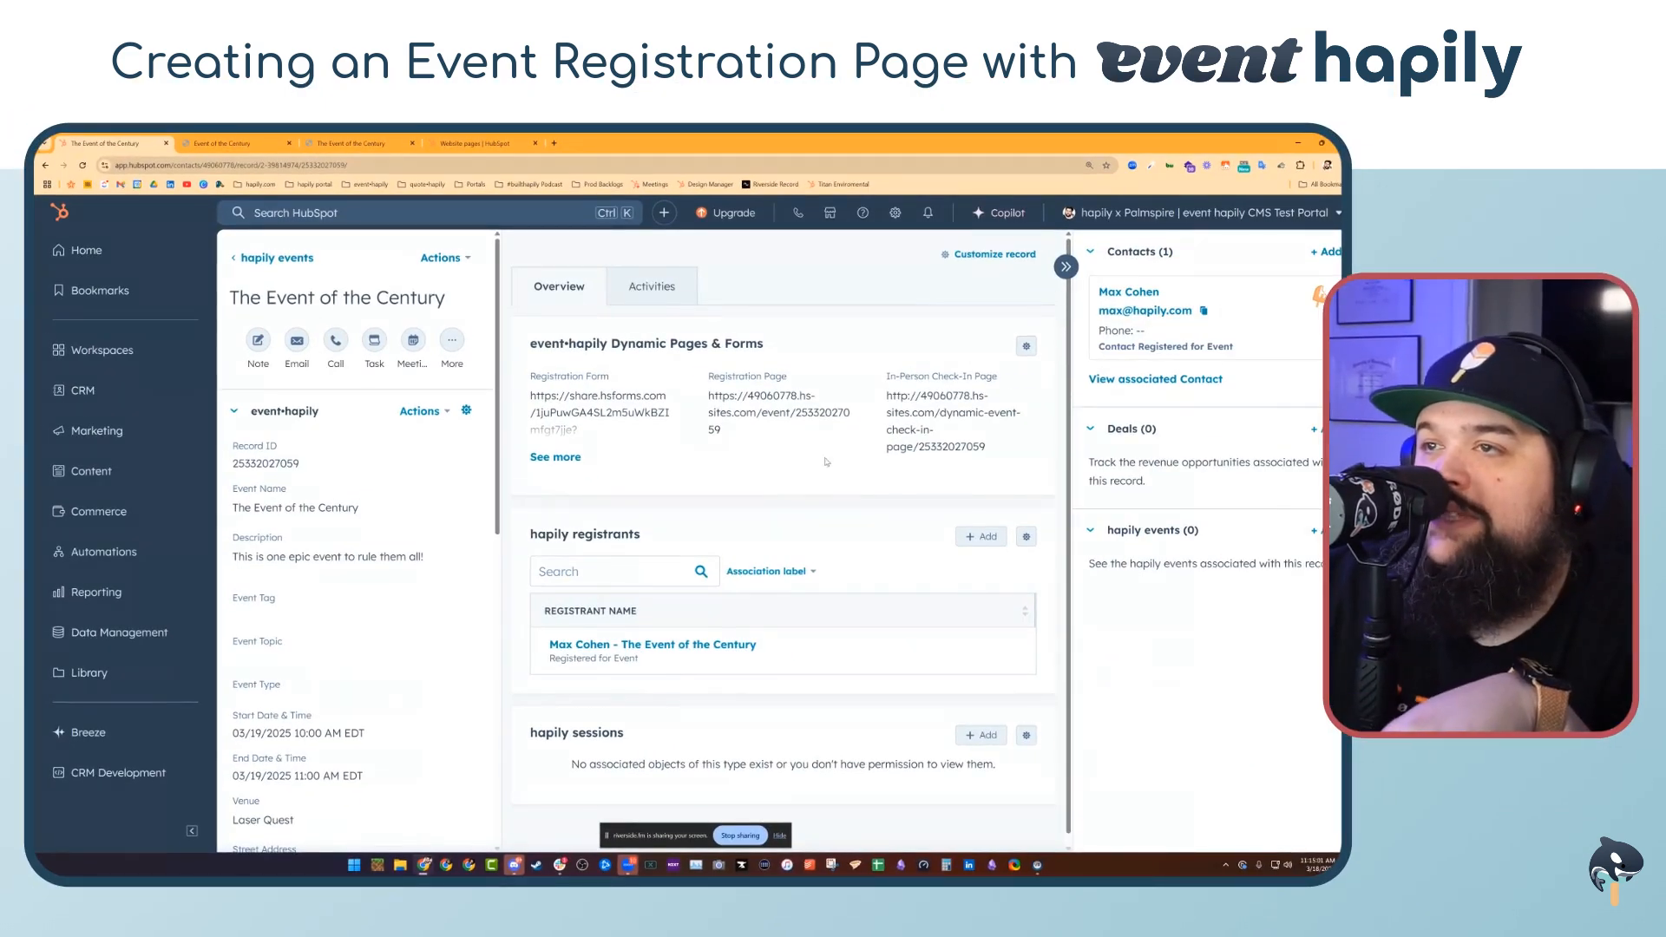
# Check in the registered guest on the event's In-Person Check-In Page and return to the event record
pyautogui.click(1029, 385)
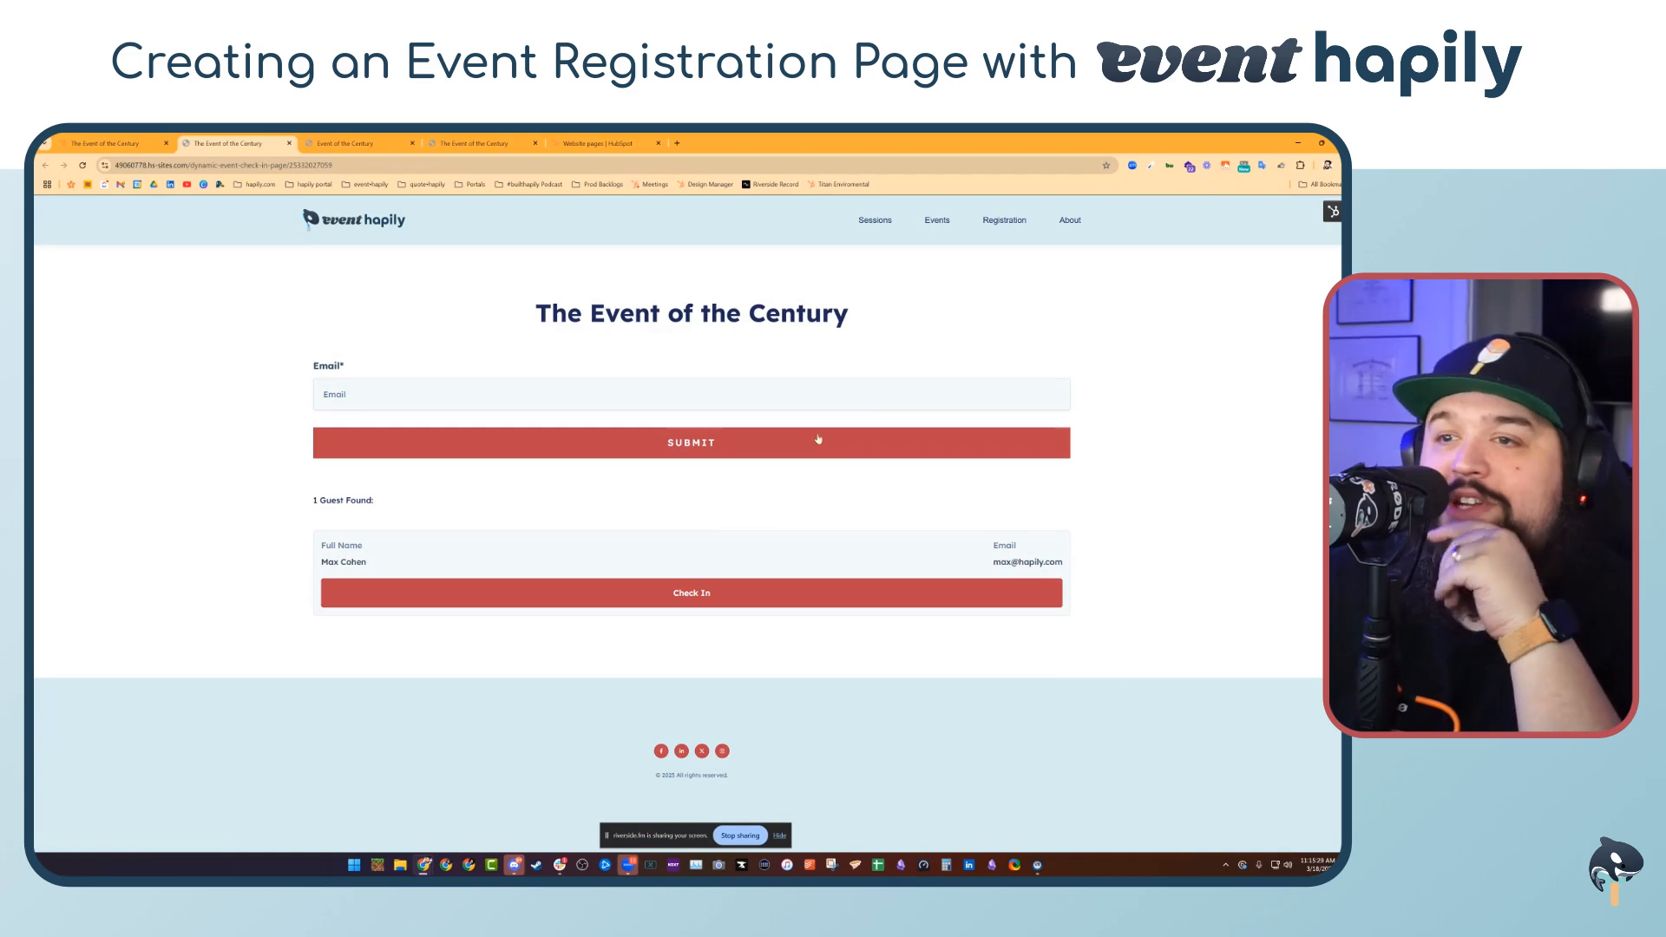
pyautogui.click(763, 592)
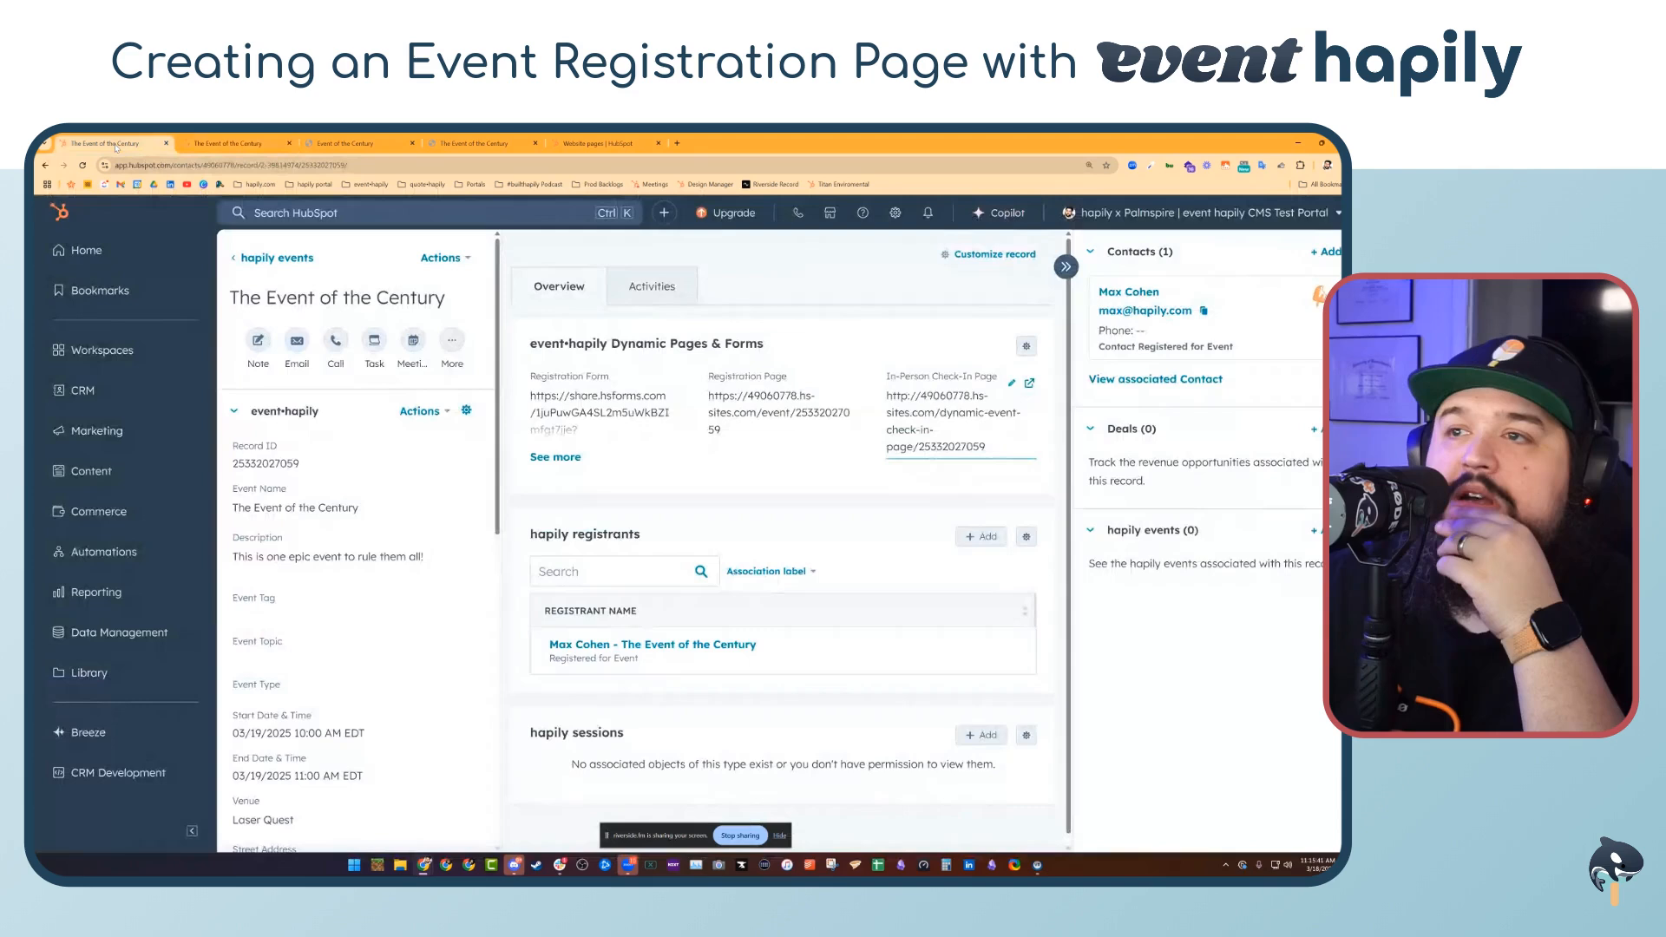
pyautogui.click(82, 164)
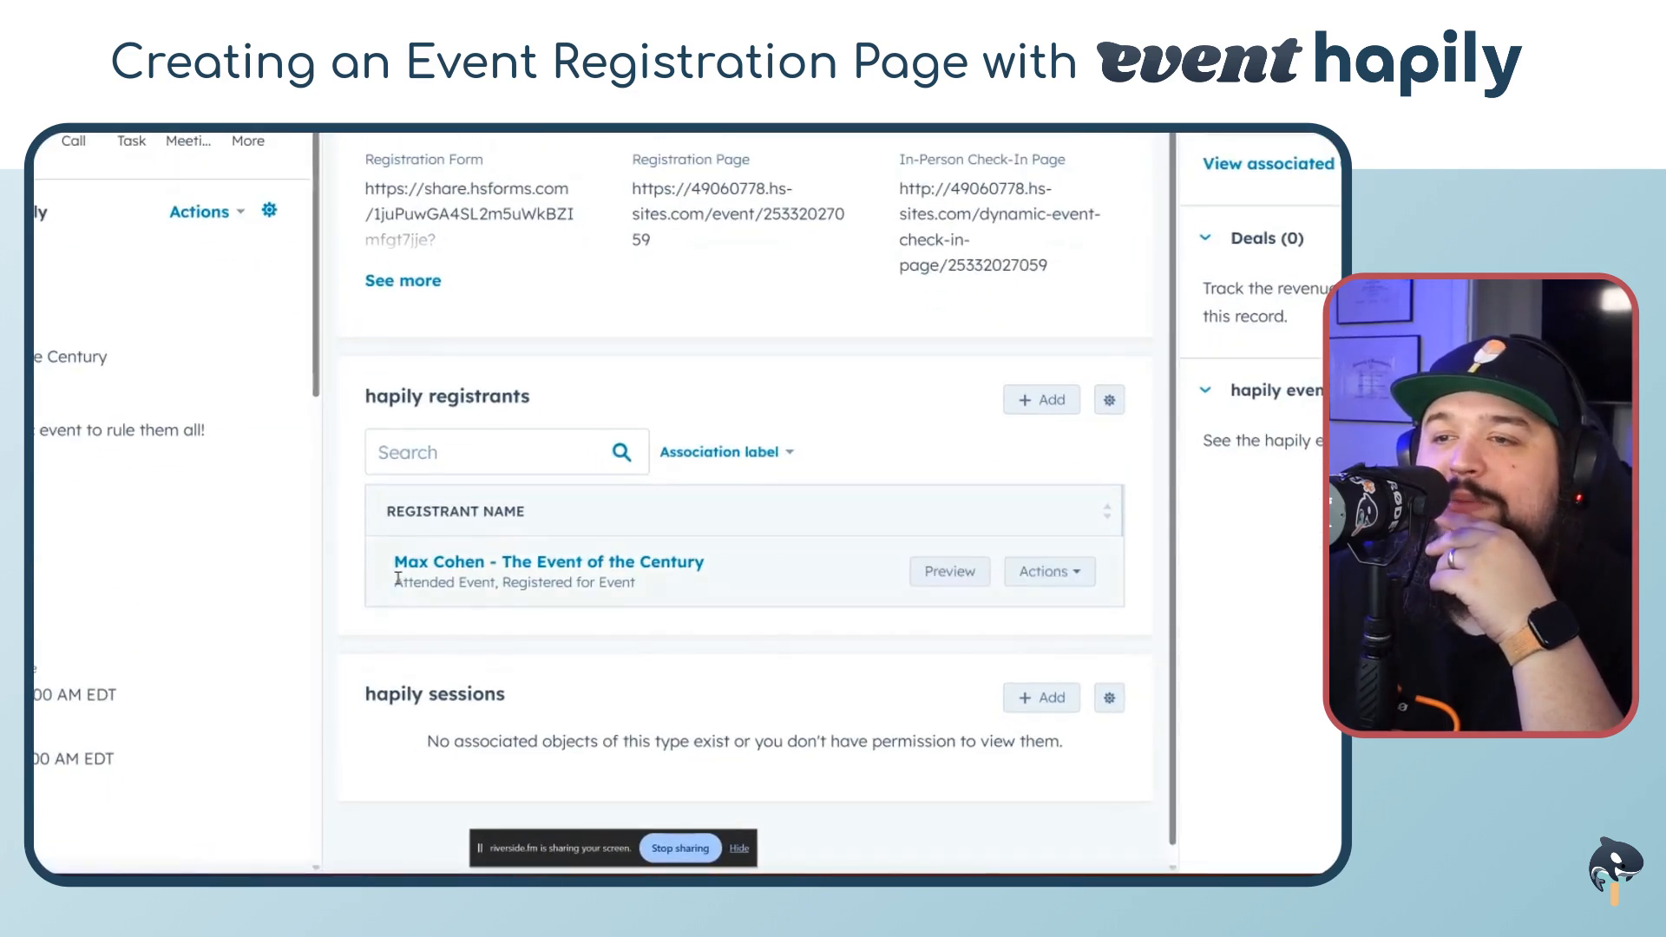
pyautogui.click(941, 631)
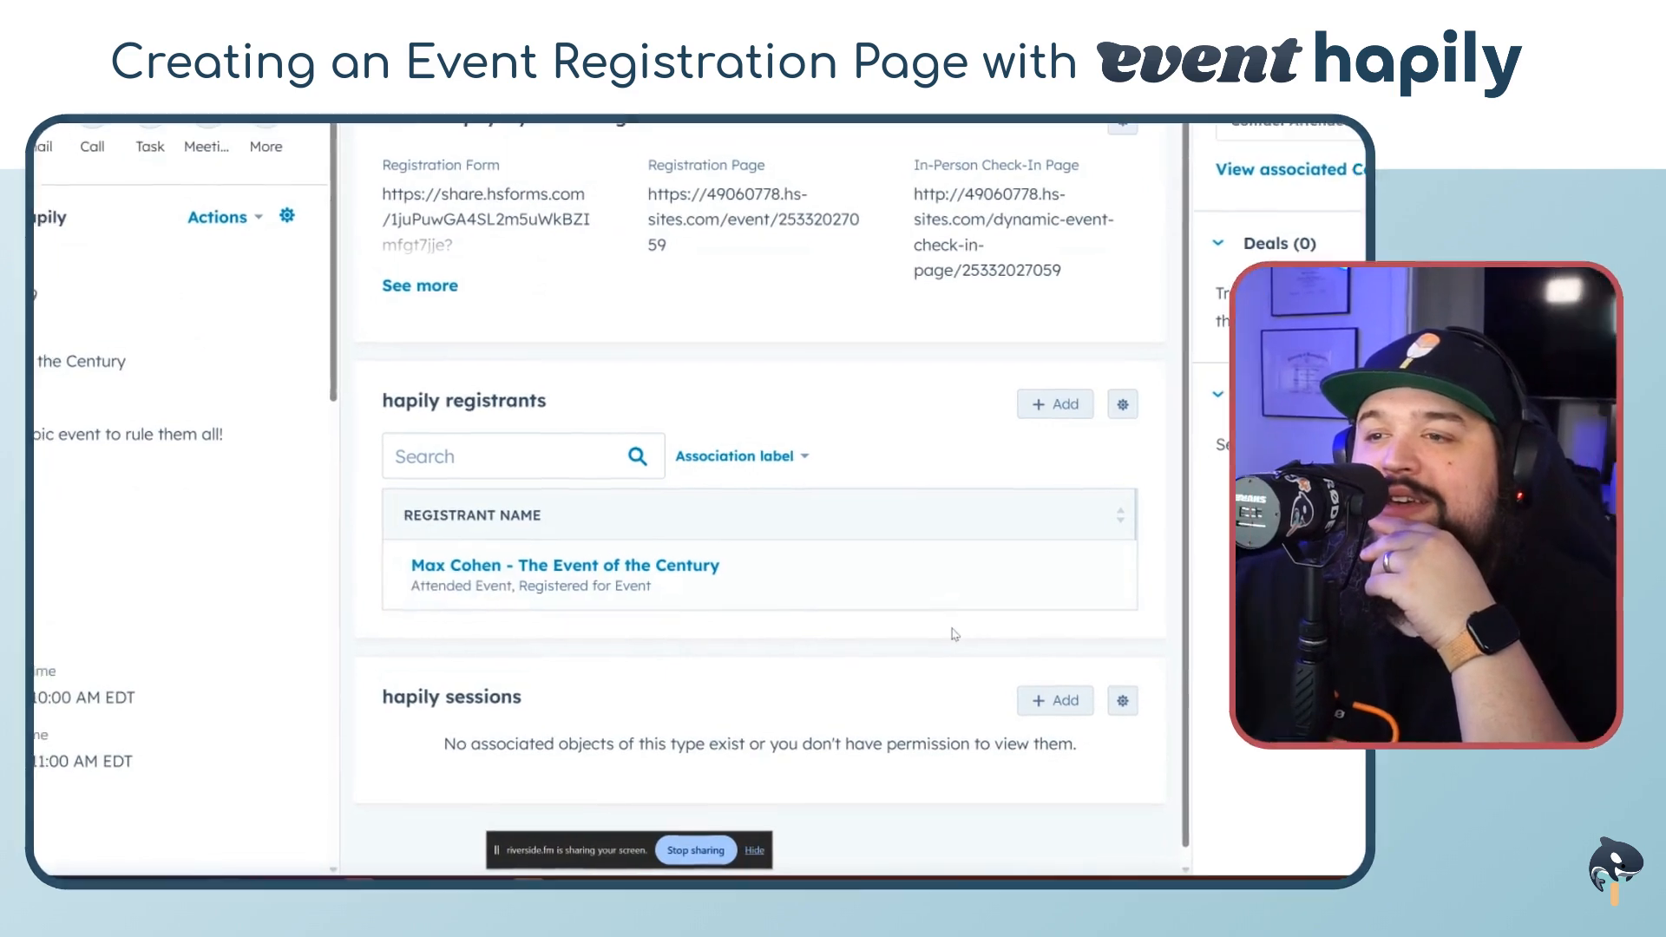